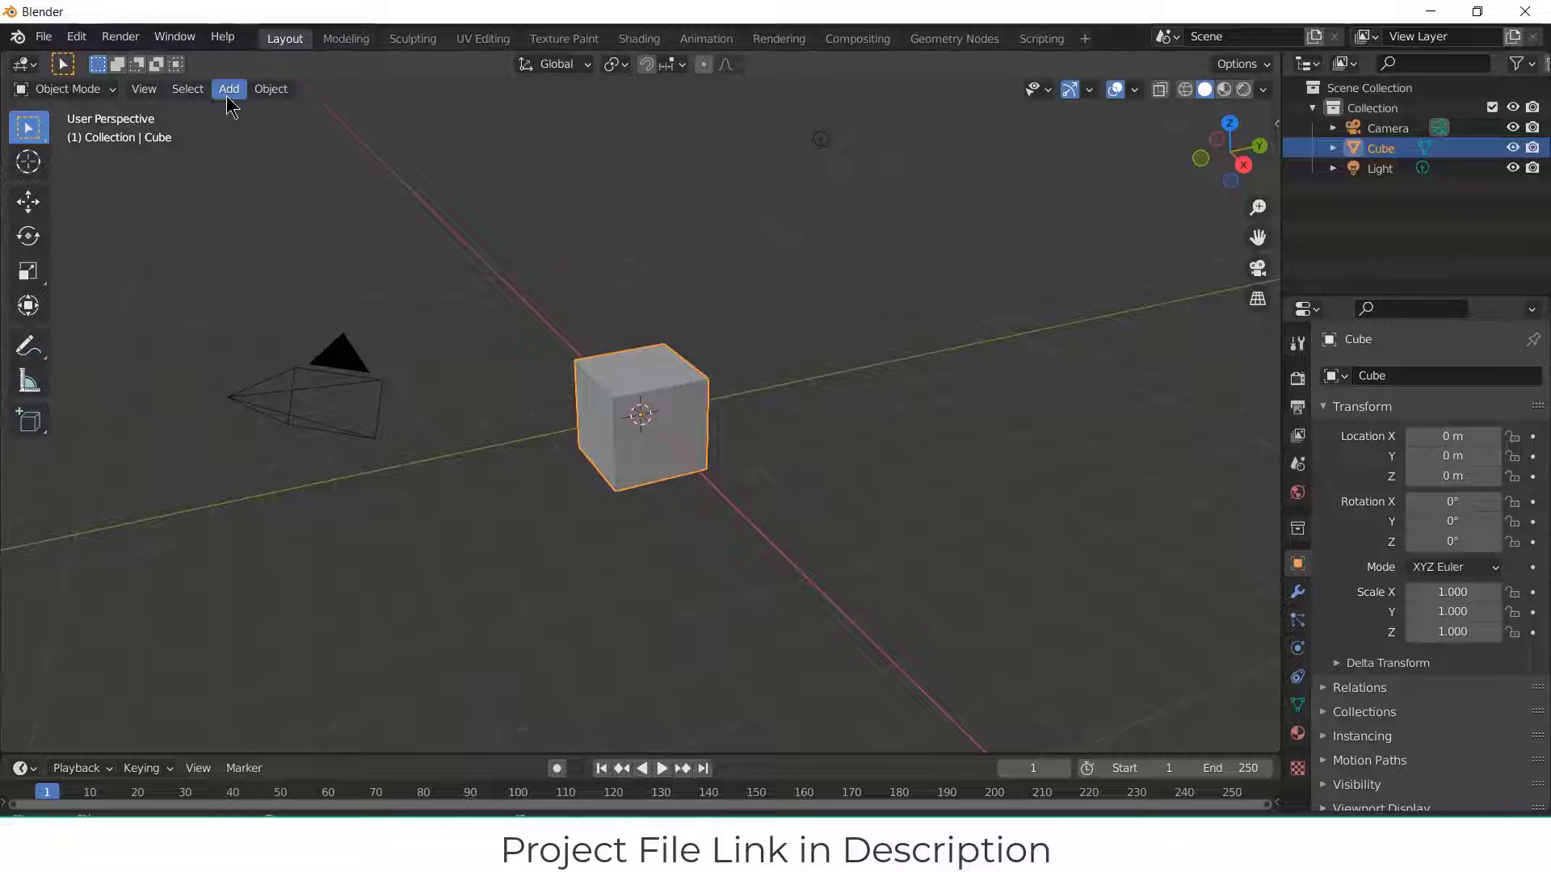
Step: Delete all the default objects from the scene: camera, cube and light
{"action": "left_click", "coordinate": [229, 88]}
{"action": "mouse_move", "coordinate": [246, 113]}
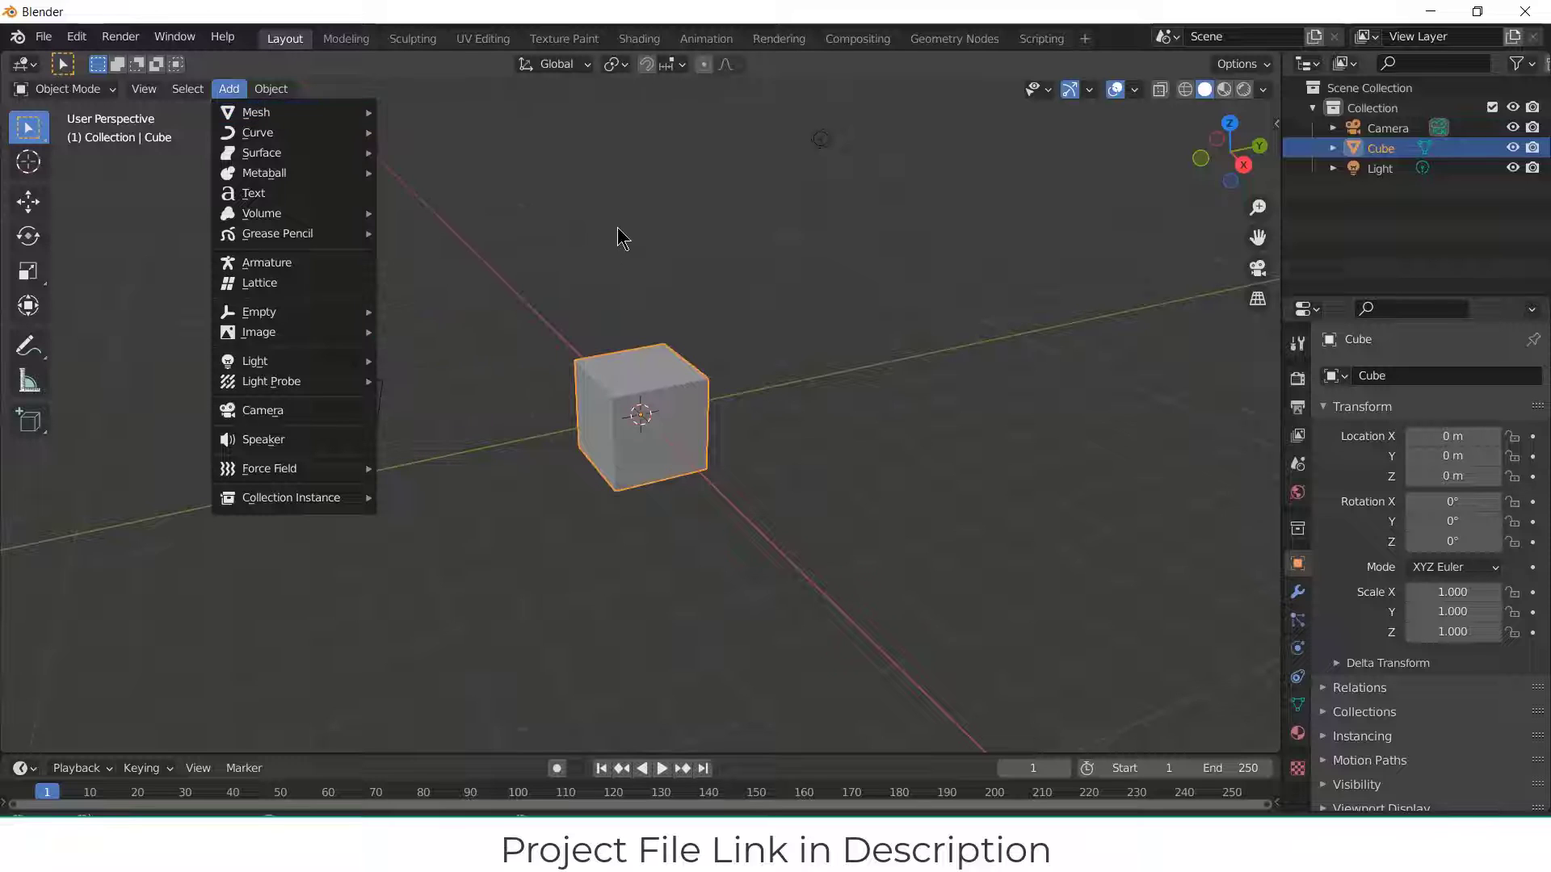
{"action": "key", "text": "a"}
{"action": "key", "text": "x"}
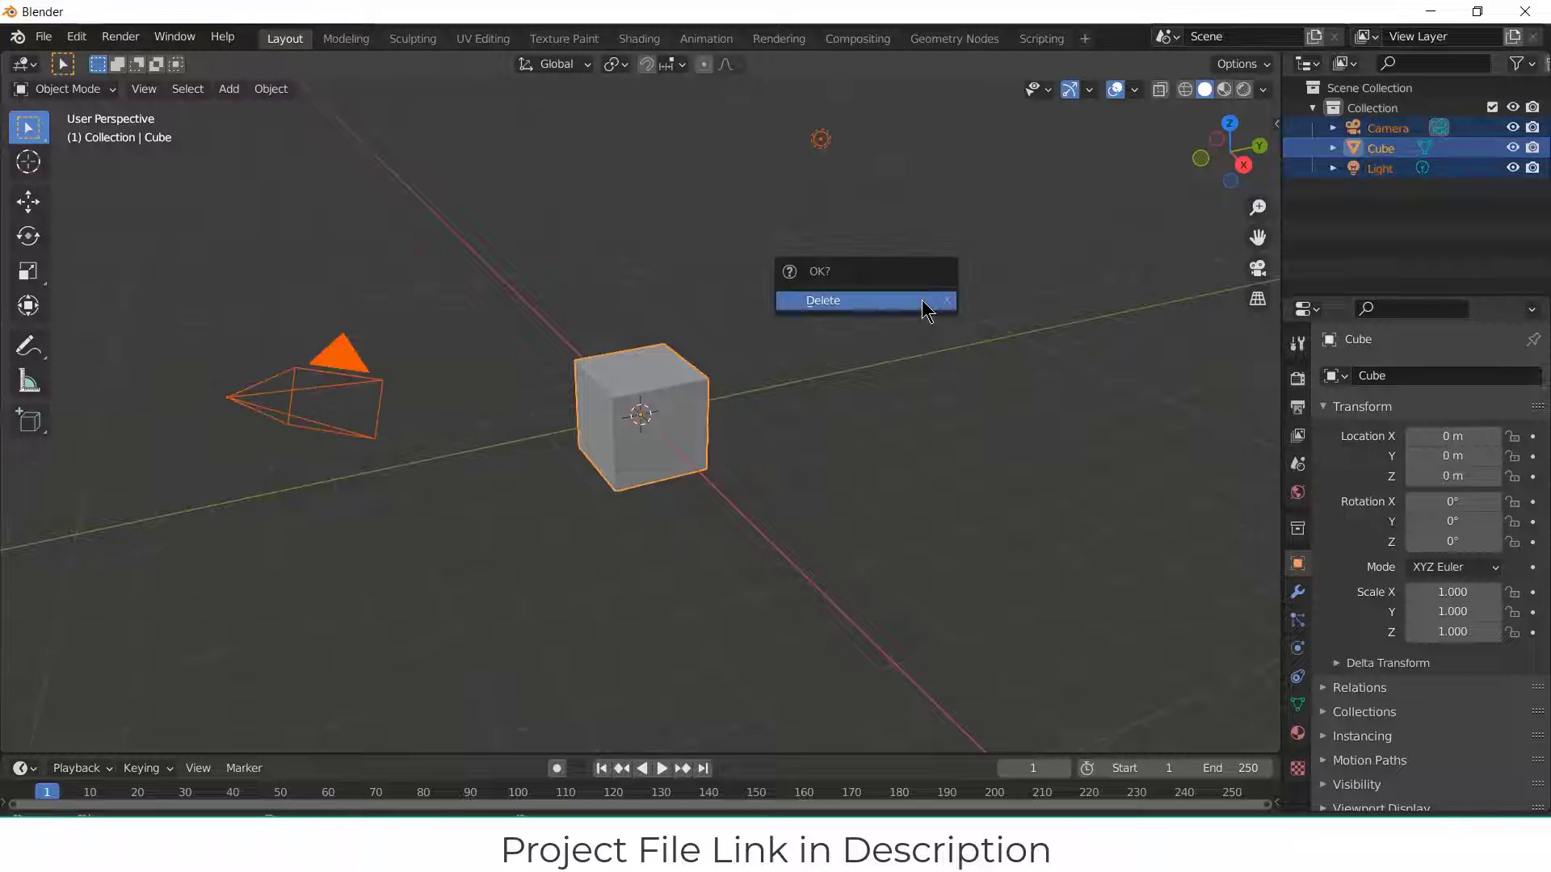
{"action": "left_click", "coordinate": [925, 305]}
Step: Add an external spur gear with GearGenMaster and set its tooth count (Z) to 30
{"action": "left_click", "coordinate": [225, 89]}
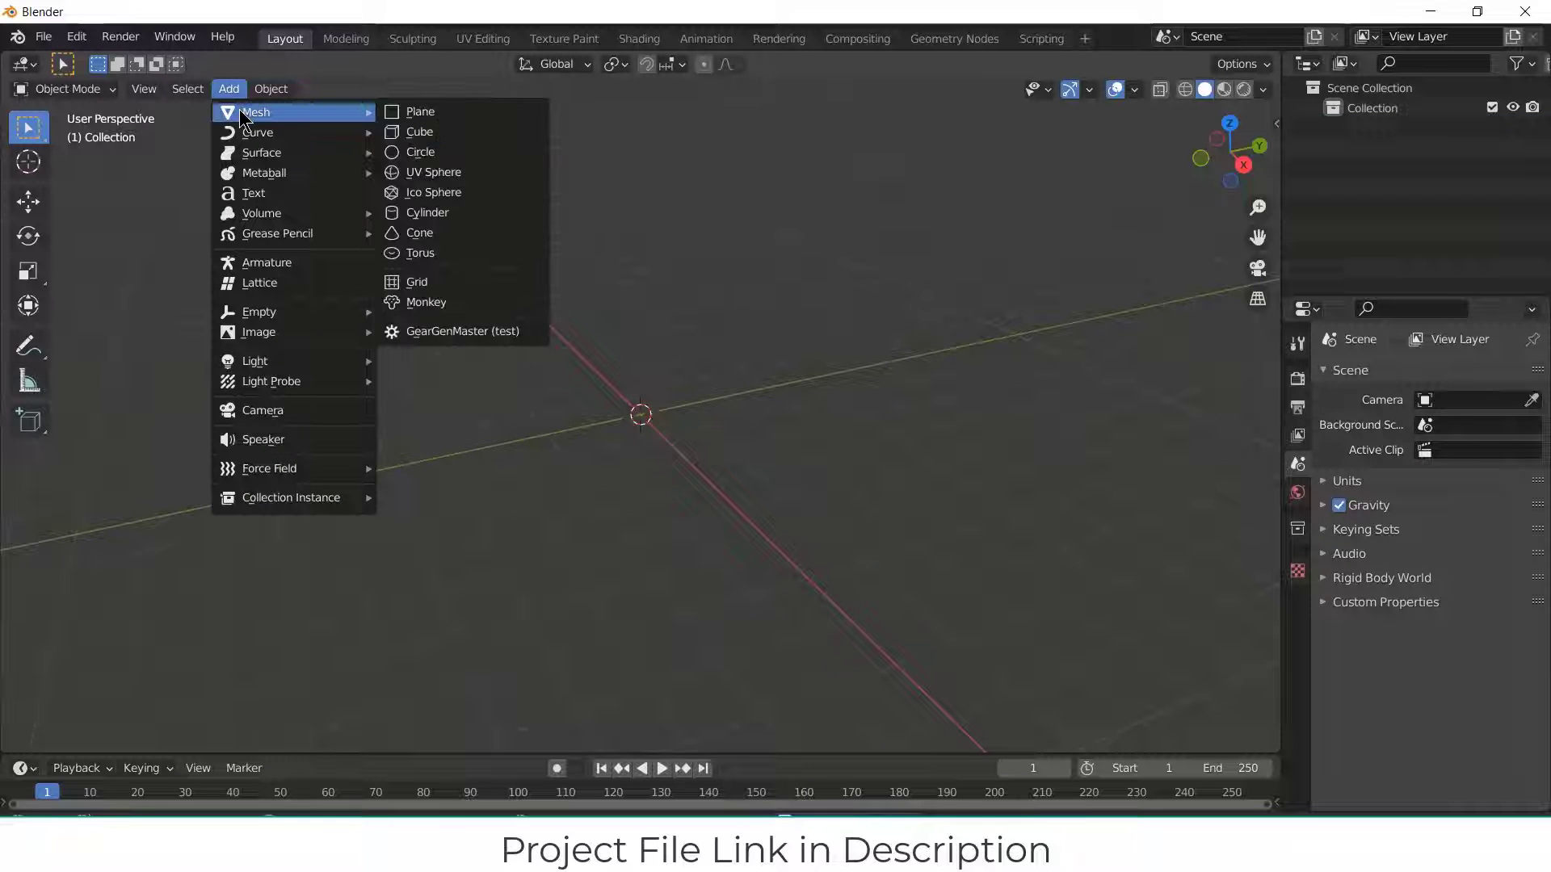
{"action": "left_click", "coordinate": [474, 343]}
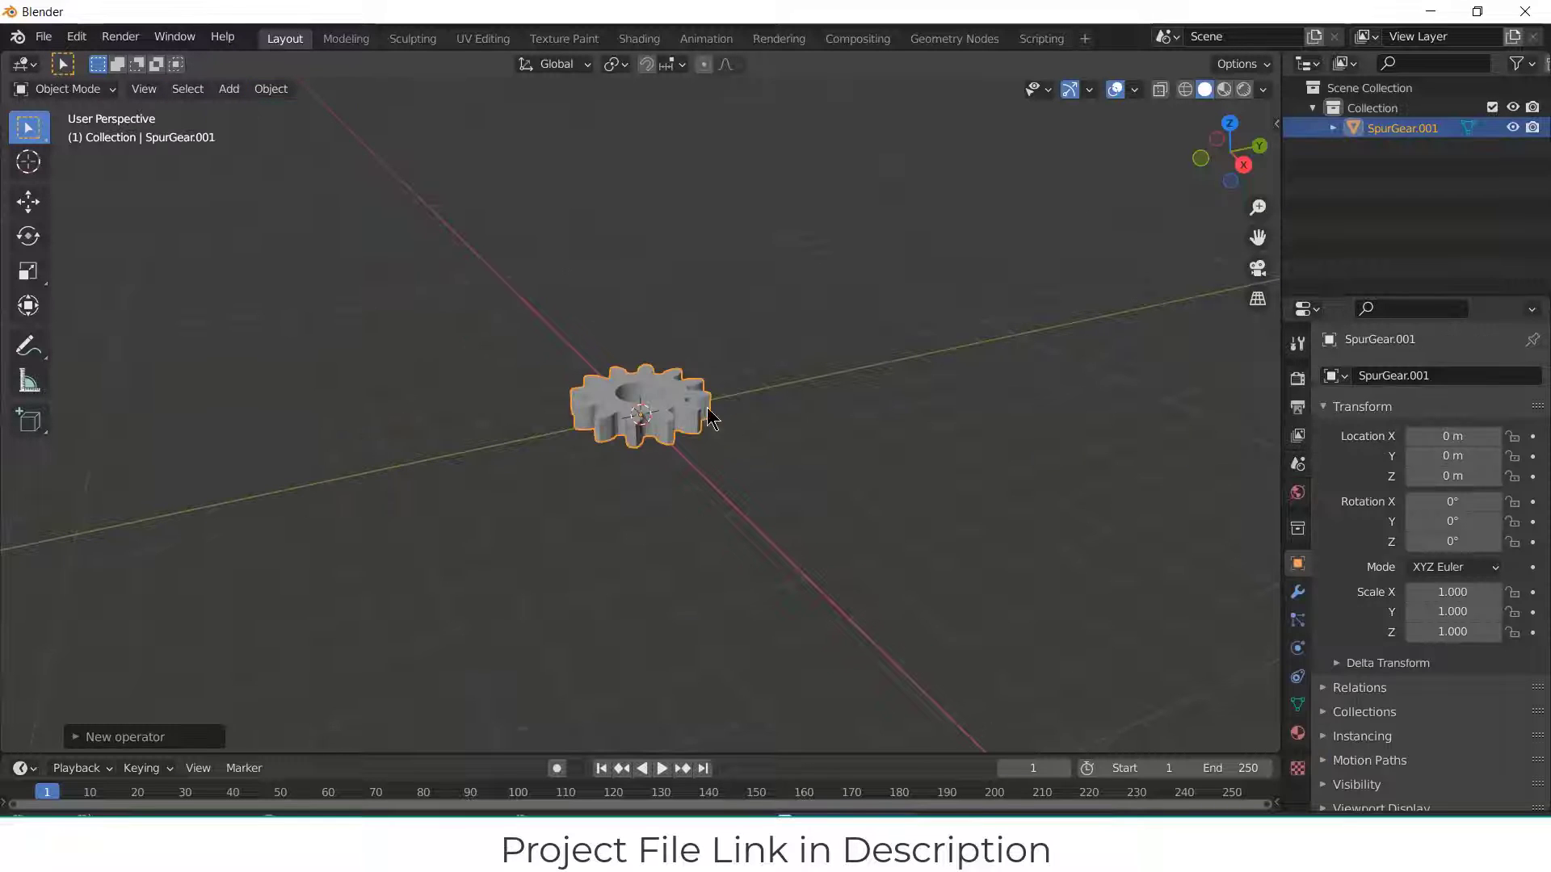
{"action": "left_click", "coordinate": [130, 736]}
{"action": "left_click", "coordinate": [316, 447]}
{"action": "type", "text": "30"}
{"action": "key", "text": "Return"}
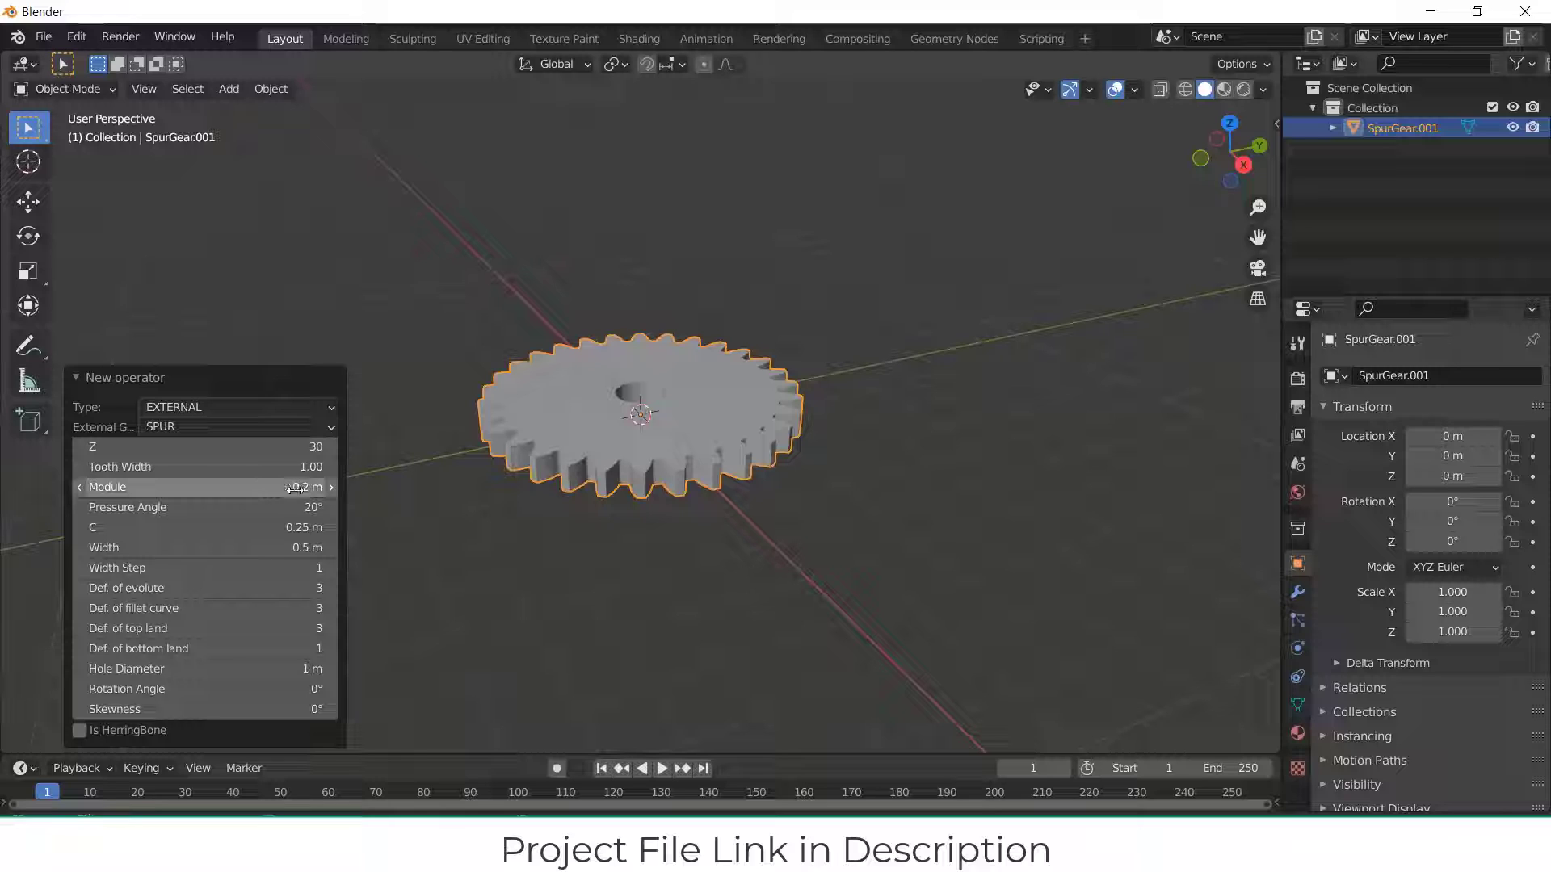
{"action": "left_click", "coordinate": [700, 388]}
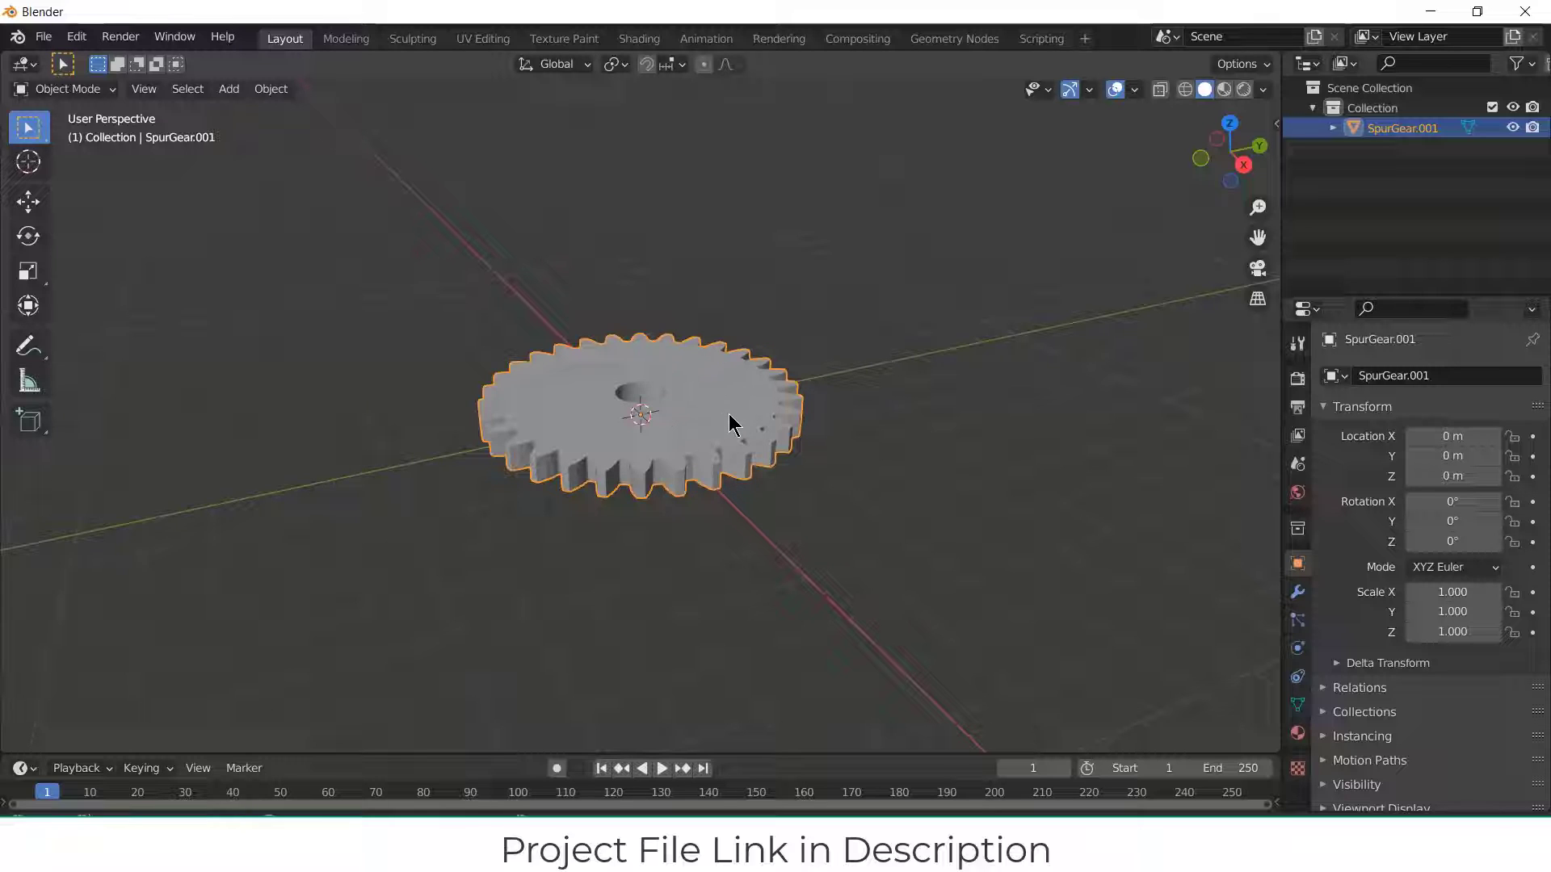
Step: Add a second GearGenMaster spur gear meshing with the large one and set its tooth count (Z) to 10
{"action": "left_click", "coordinate": [232, 91]}
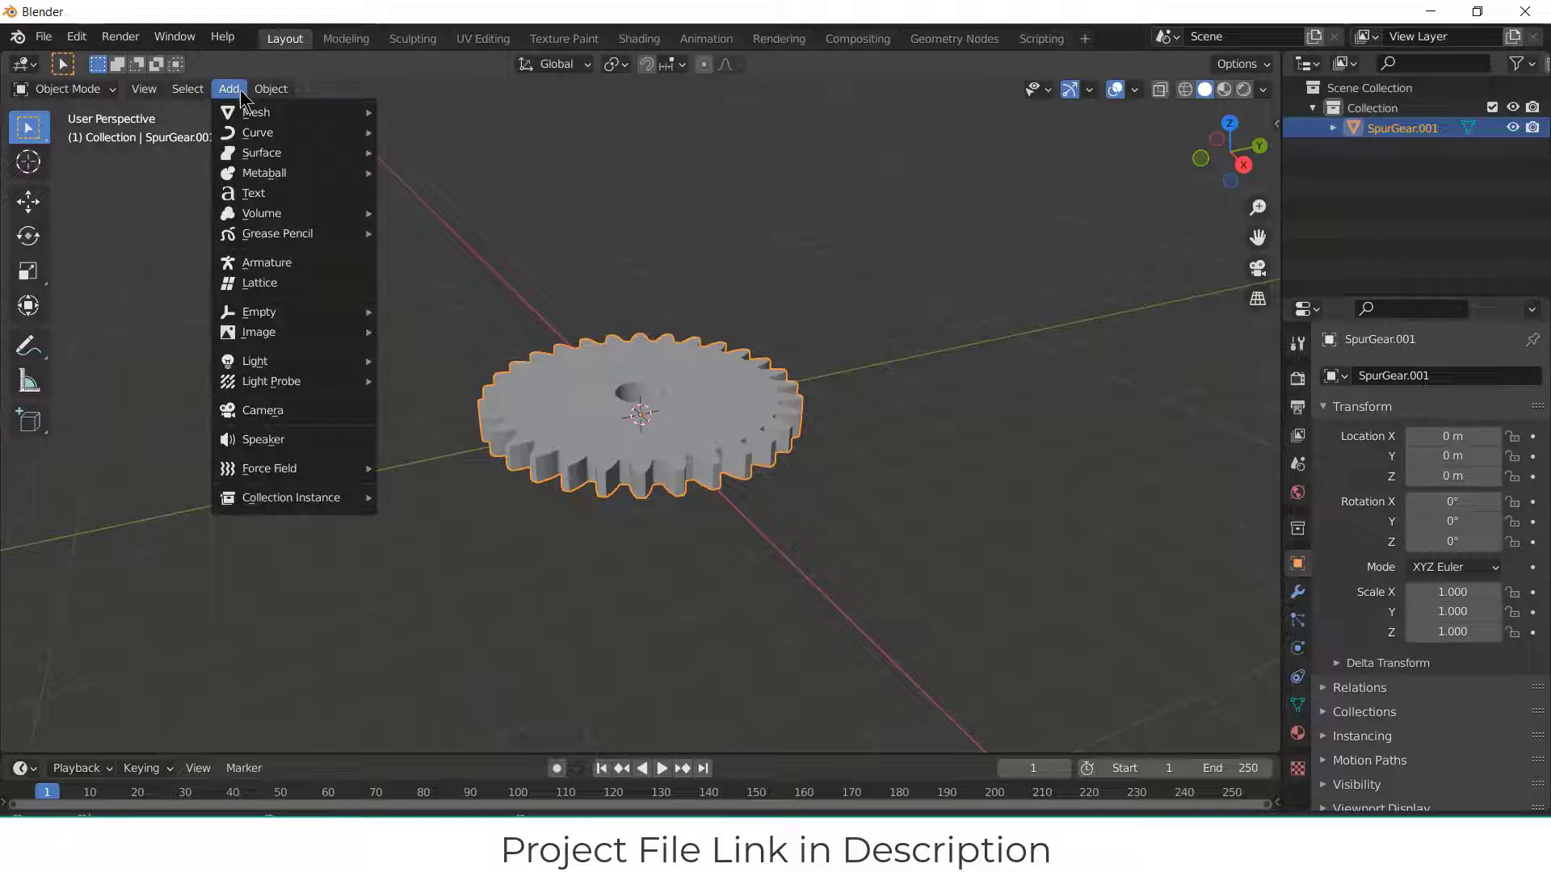
{"action": "mouse_move", "coordinate": [287, 113]}
{"action": "left_click", "coordinate": [437, 332]}
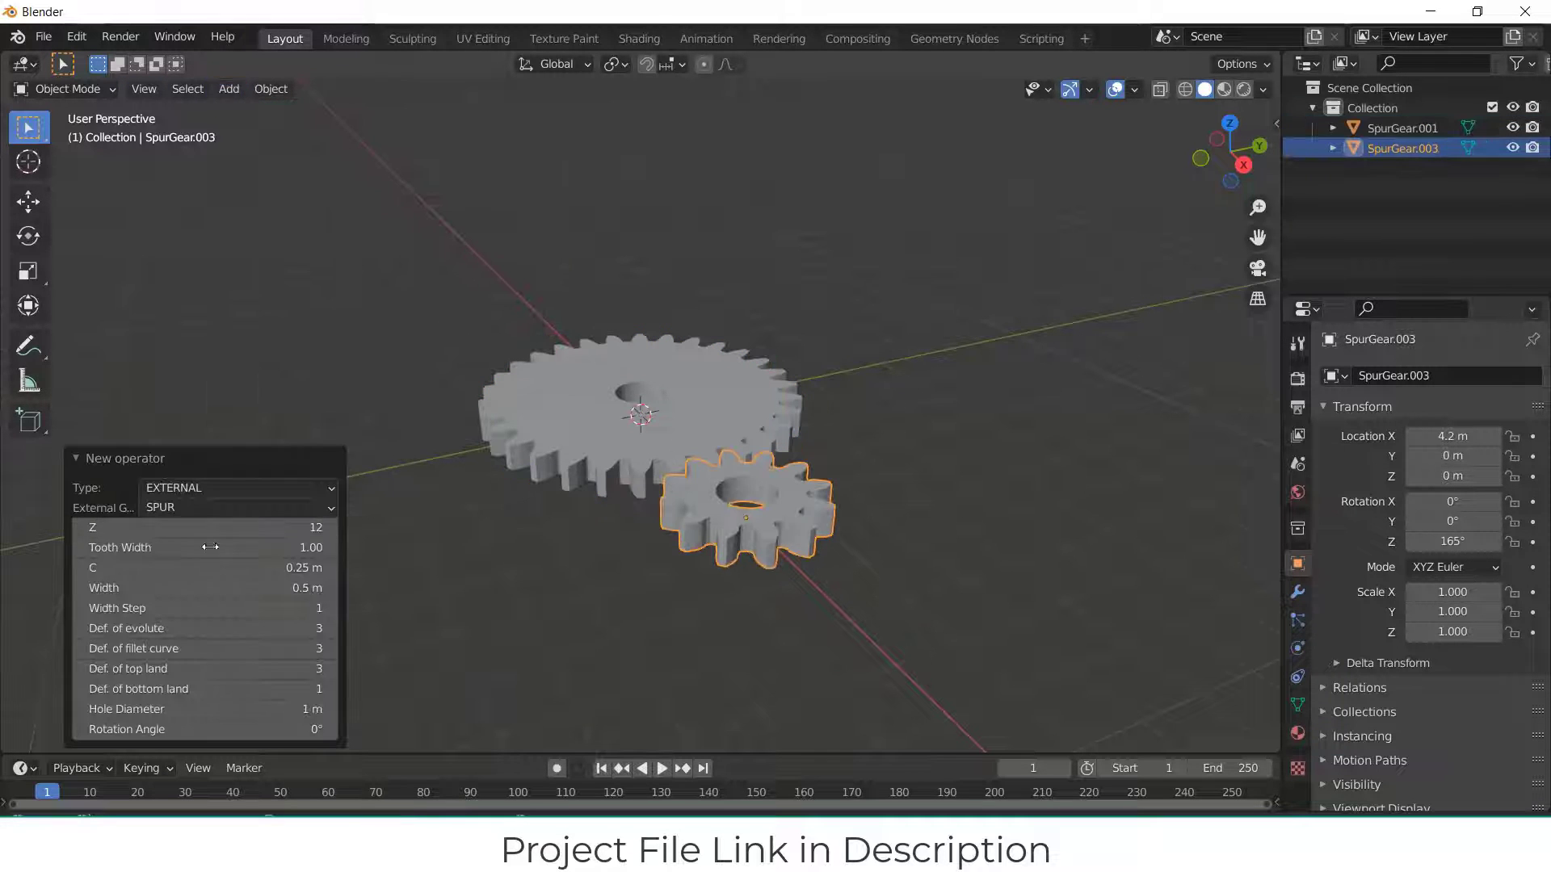
{"action": "left_click", "coordinate": [202, 527]}
{"action": "type", "text": "0"}
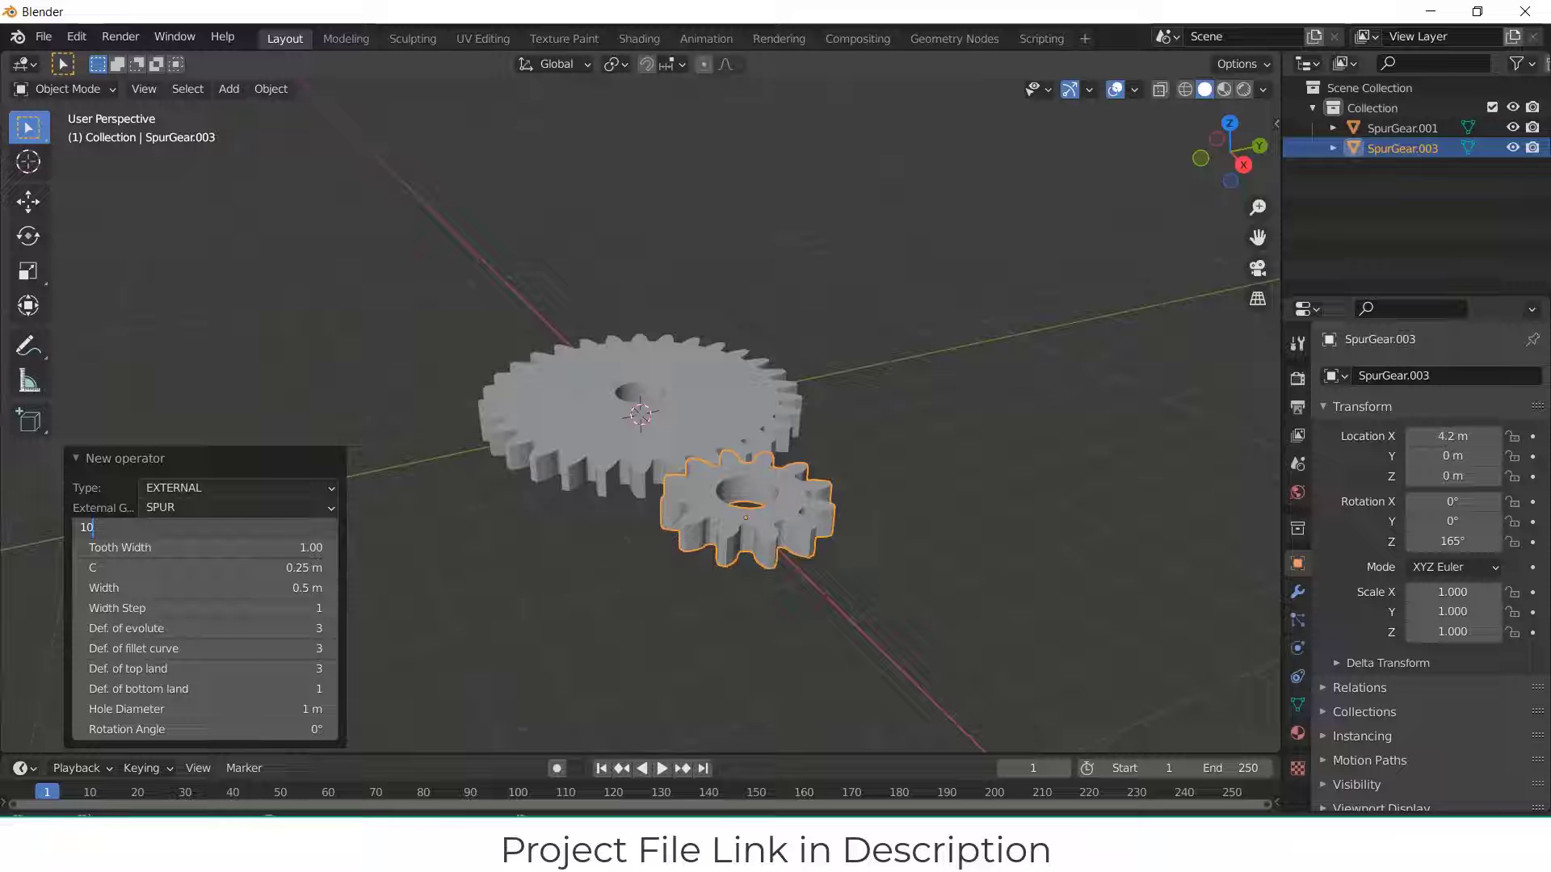
{"action": "key", "text": "Return"}
Step: Reduce the small gear's hole diameter so the hole is smaller than the large gear's, working in top view
{"action": "key", "text": "KP_7"}
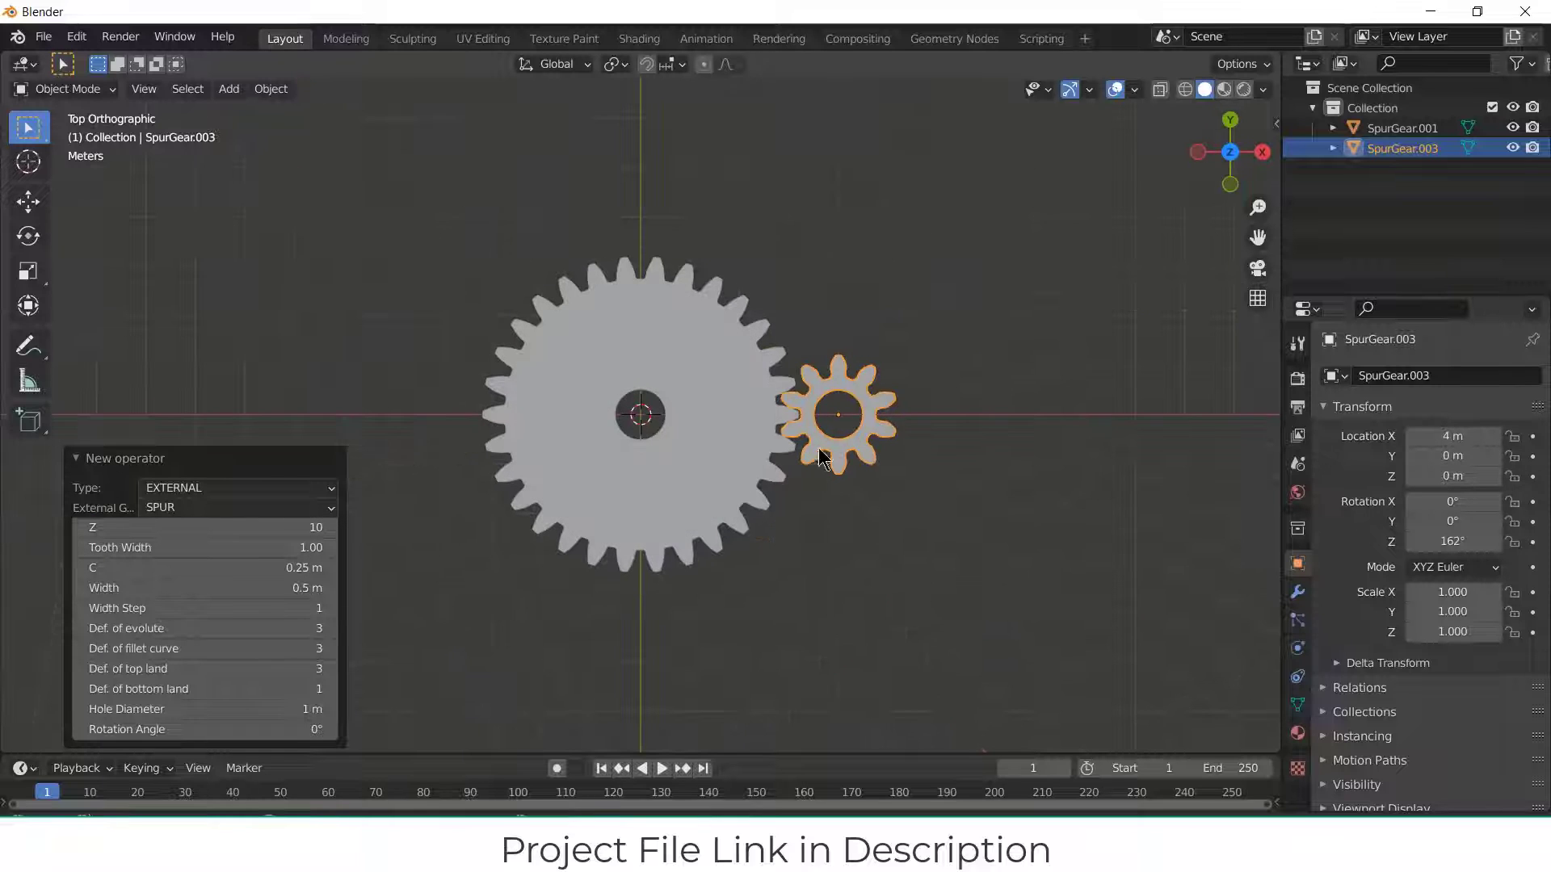
{"action": "scroll", "coordinate": [832, 436], "scroll_direction": "up", "scroll_amount": 2}
{"action": "left_click_drag", "start_coordinate": [319, 710], "coordinate": [270, 710]}
{"action": "left_click", "coordinate": [885, 567]}
{"action": "scroll", "coordinate": [885, 564], "scroll_direction": "up", "scroll_amount": 2}
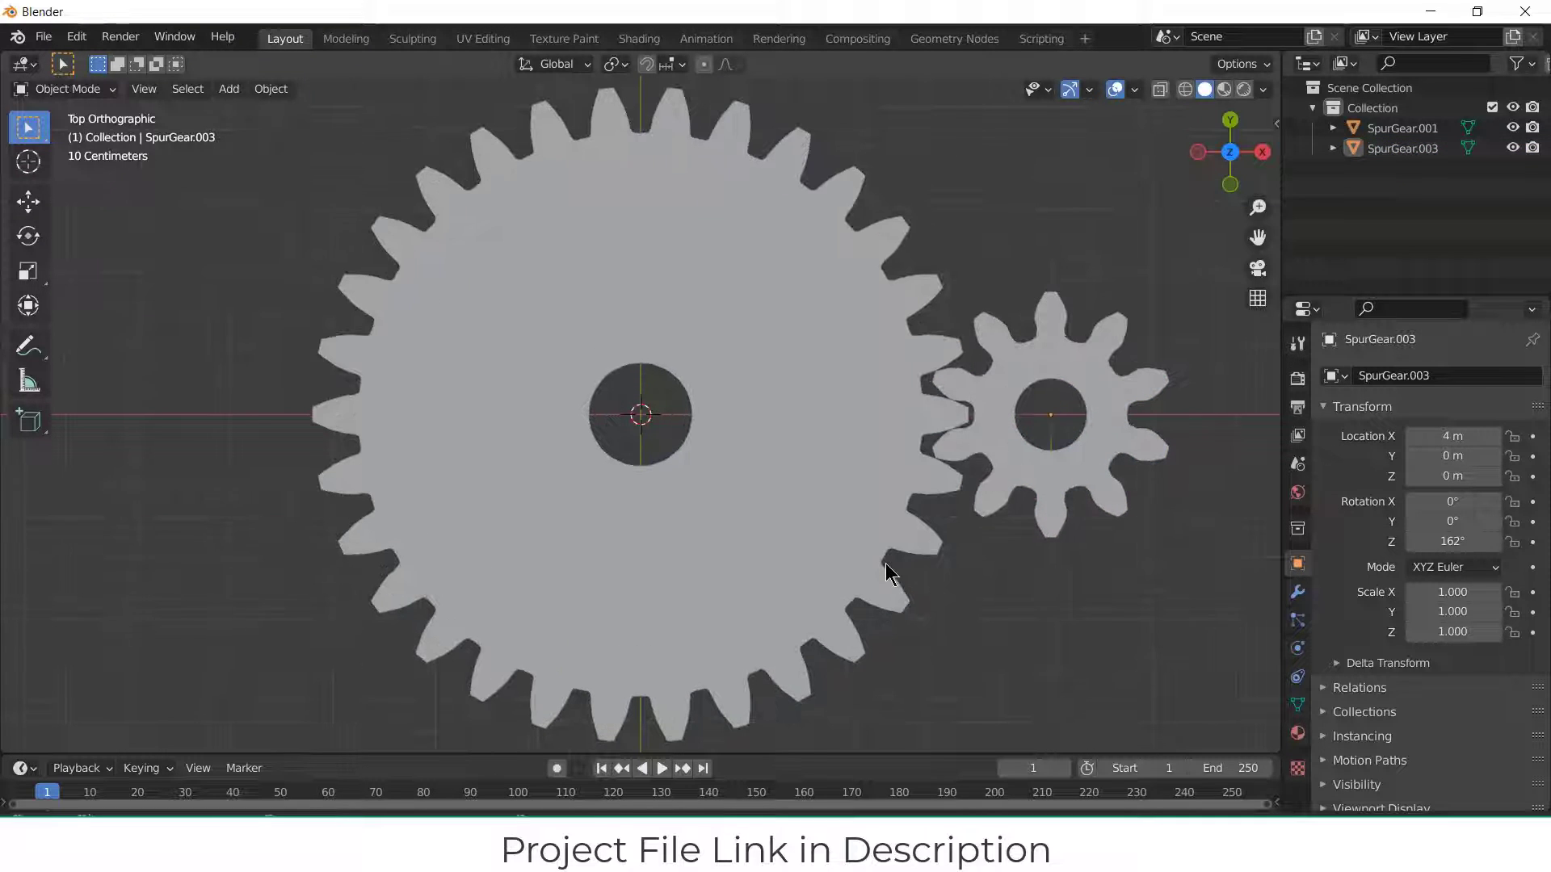
{"action": "scroll", "coordinate": [885, 564], "scroll_direction": "down", "scroll_amount": 2}
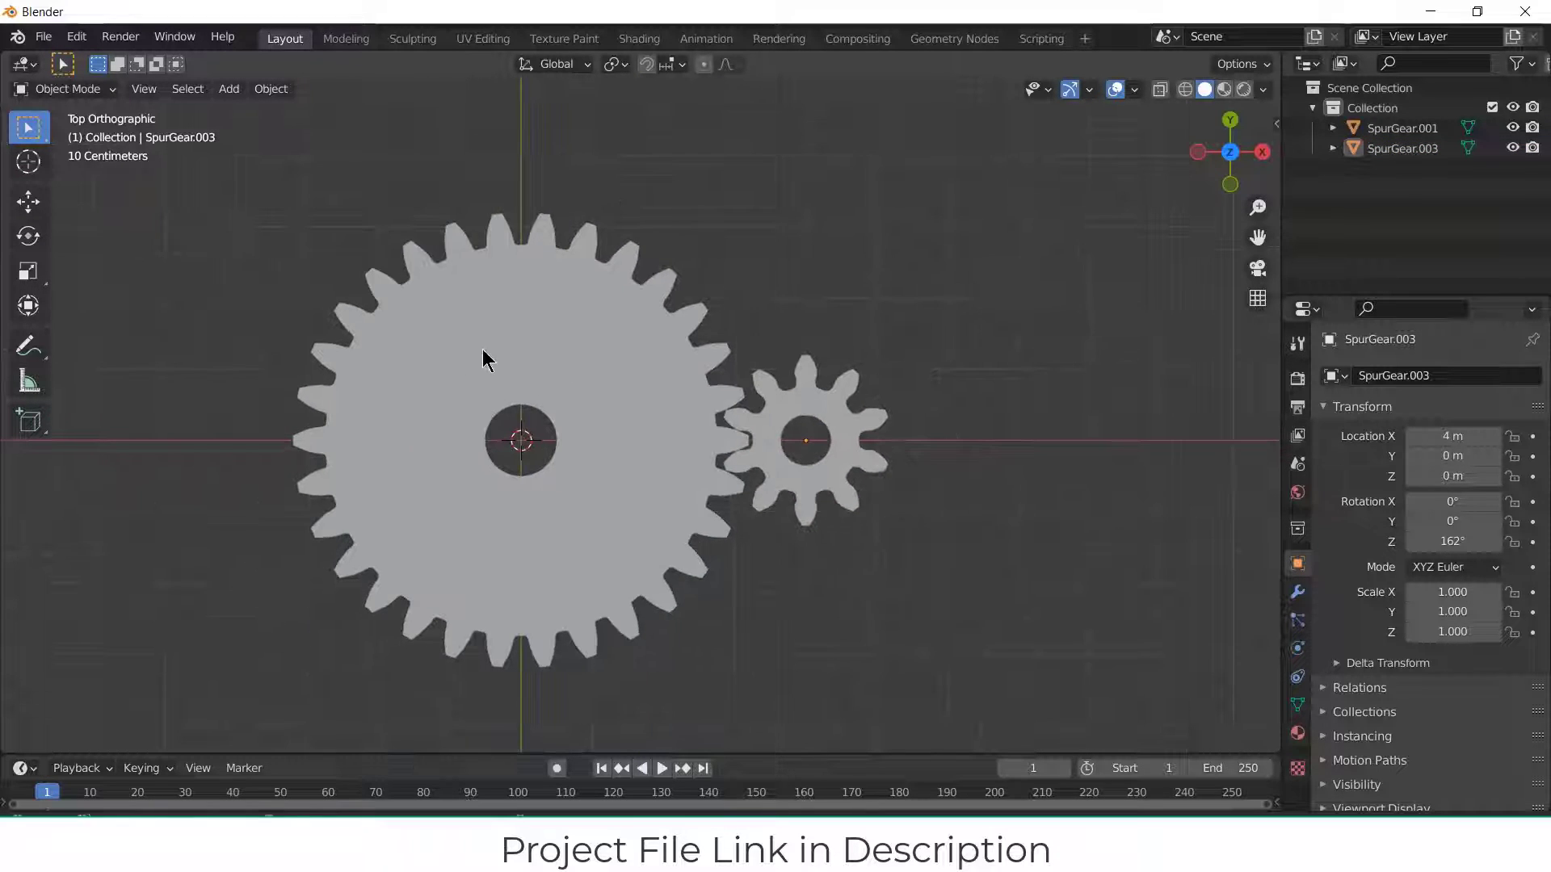
Step: Add a mesh circle with 32 vertices and a 1 m radius at the large gear's centre
{"action": "left_click", "coordinate": [229, 89]}
{"action": "mouse_move", "coordinate": [267, 112]}
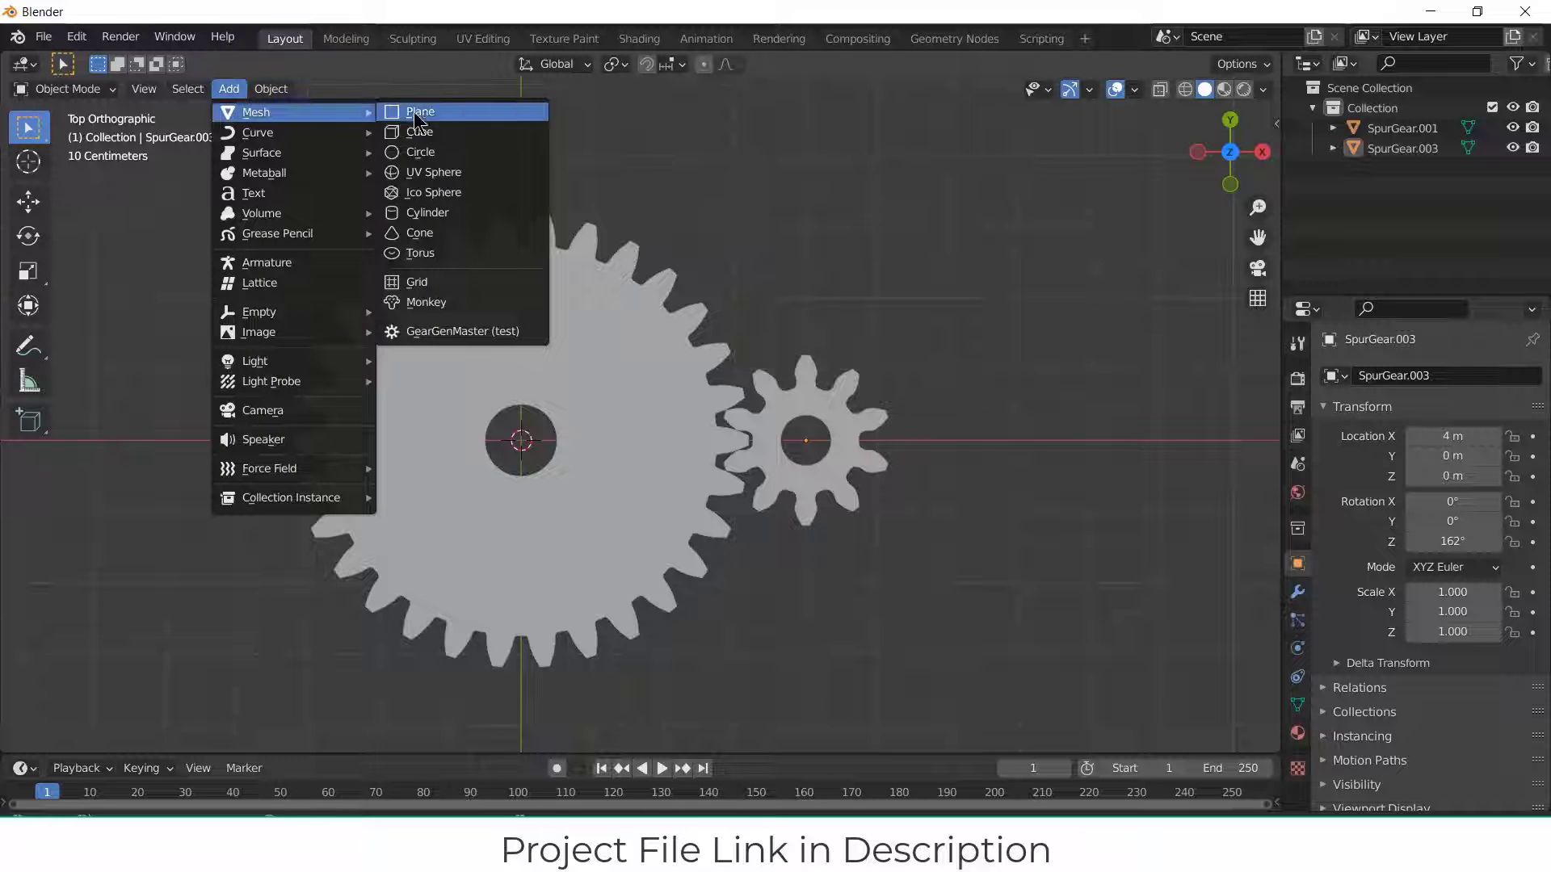
{"action": "left_click", "coordinate": [441, 153]}
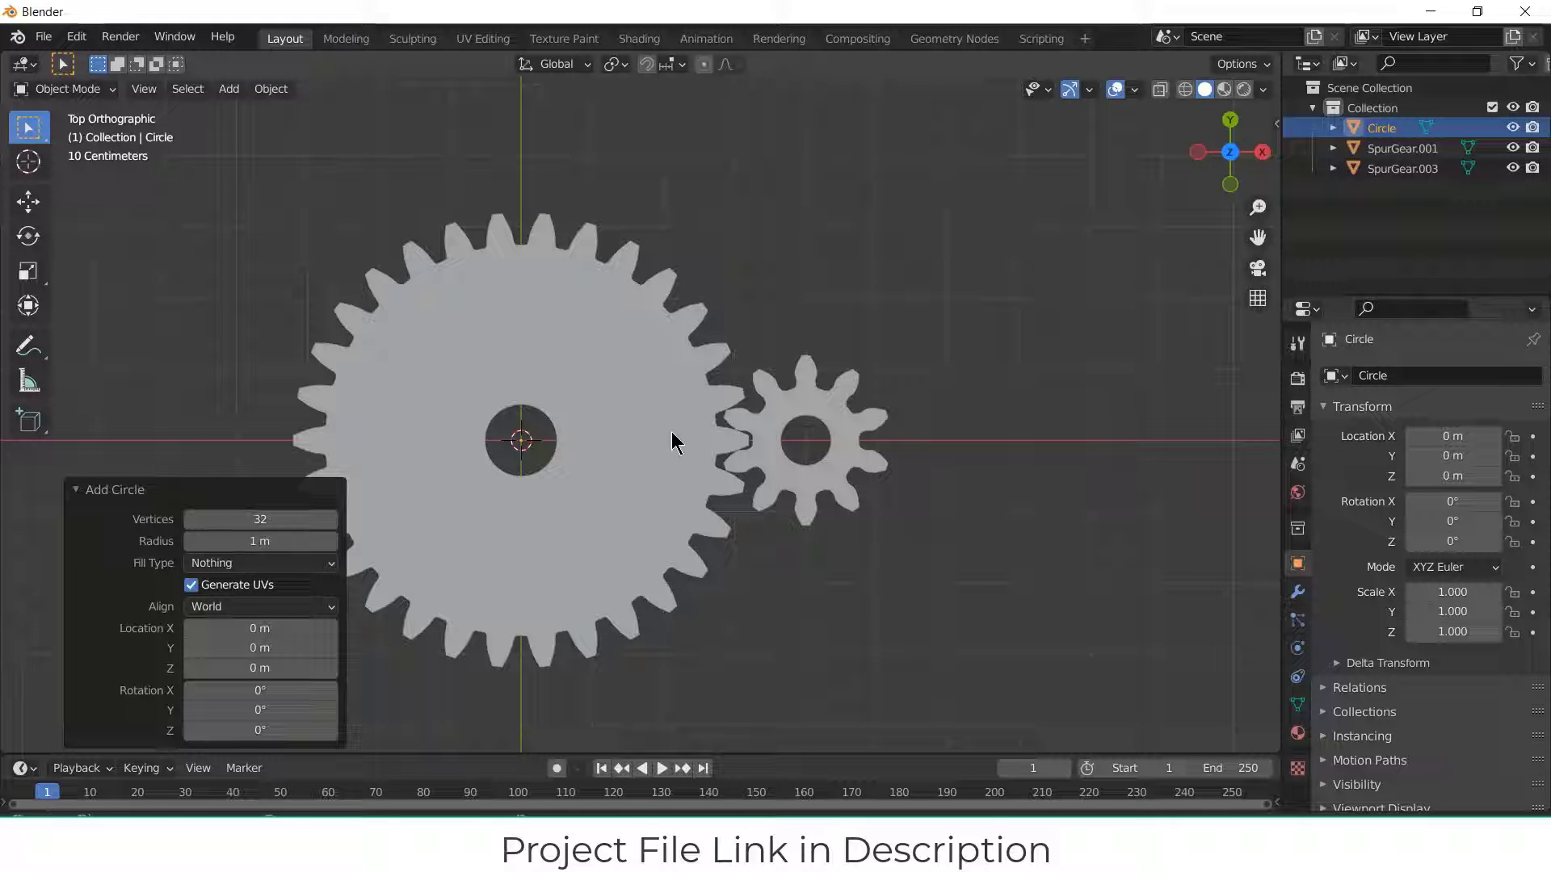
{"action": "key", "text": "g"}
{"action": "key", "text": "z"}
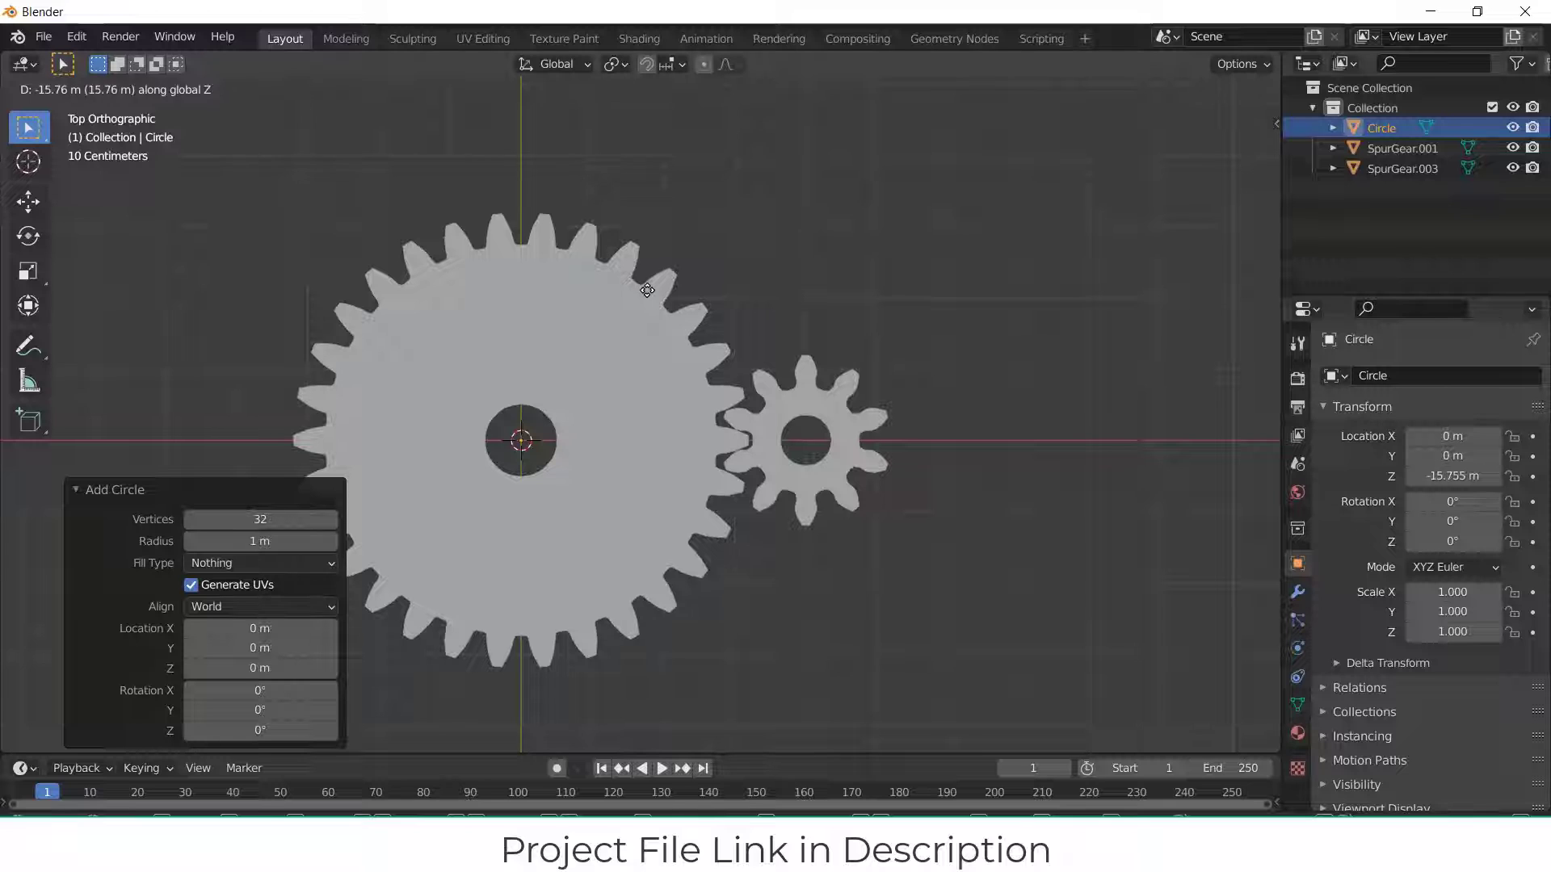
{"action": "key", "text": "Escape"}
Step: Raise the new circle above the large gear by setting its Z location to 0.64 m
{"action": "left_click_drag", "start_coordinate": [236, 670], "coordinate": [266, 670]}
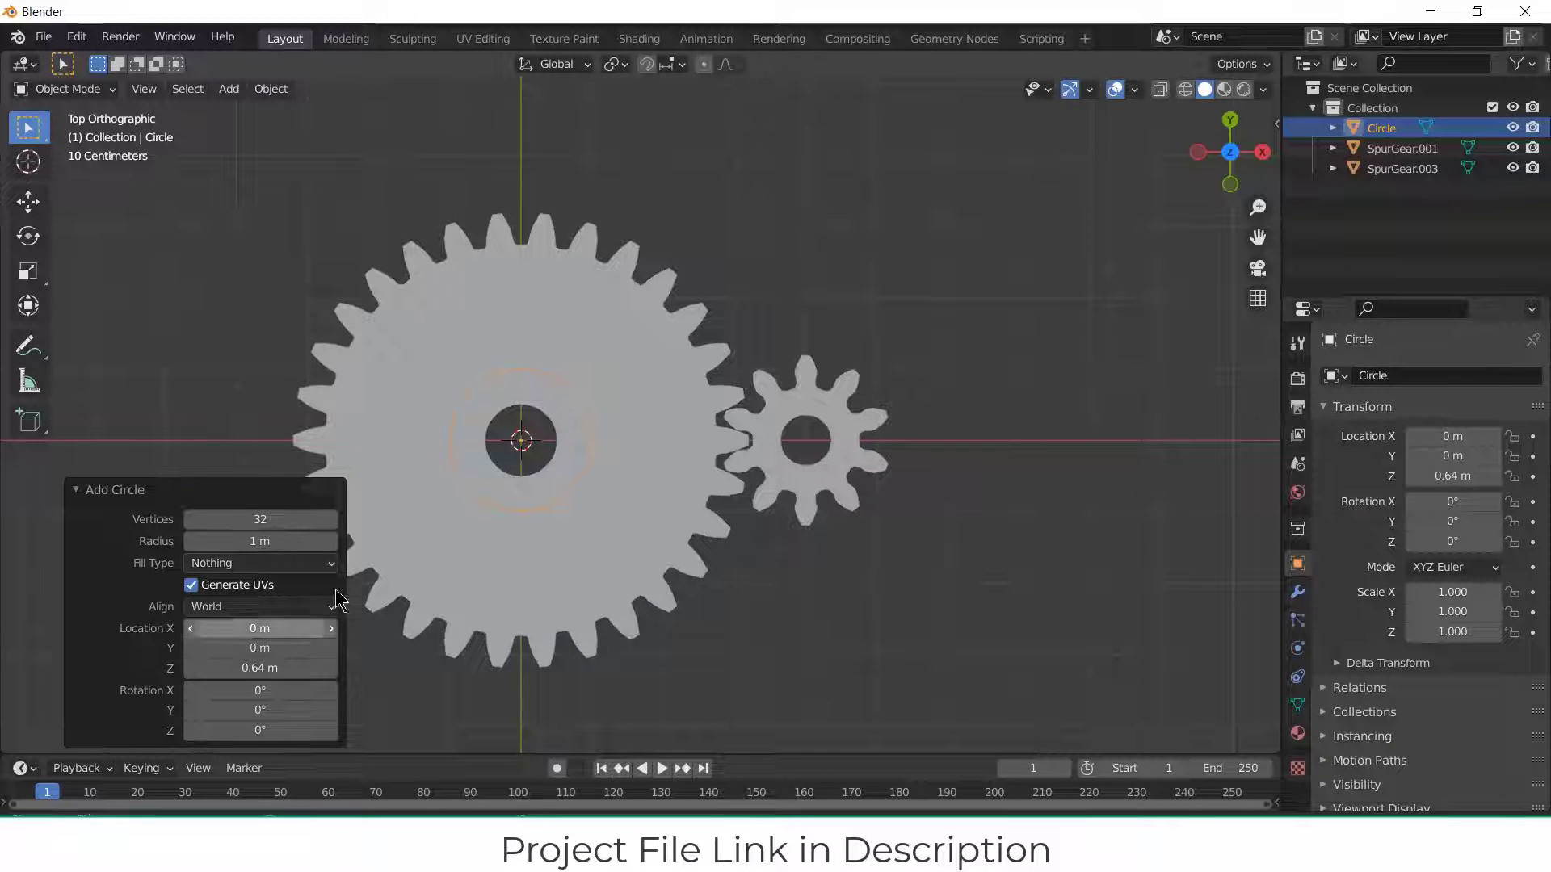
{"action": "left_click", "coordinate": [1129, 655]}
{"action": "scroll", "coordinate": [590, 440], "scroll_direction": "up", "scroll_amount": 1}
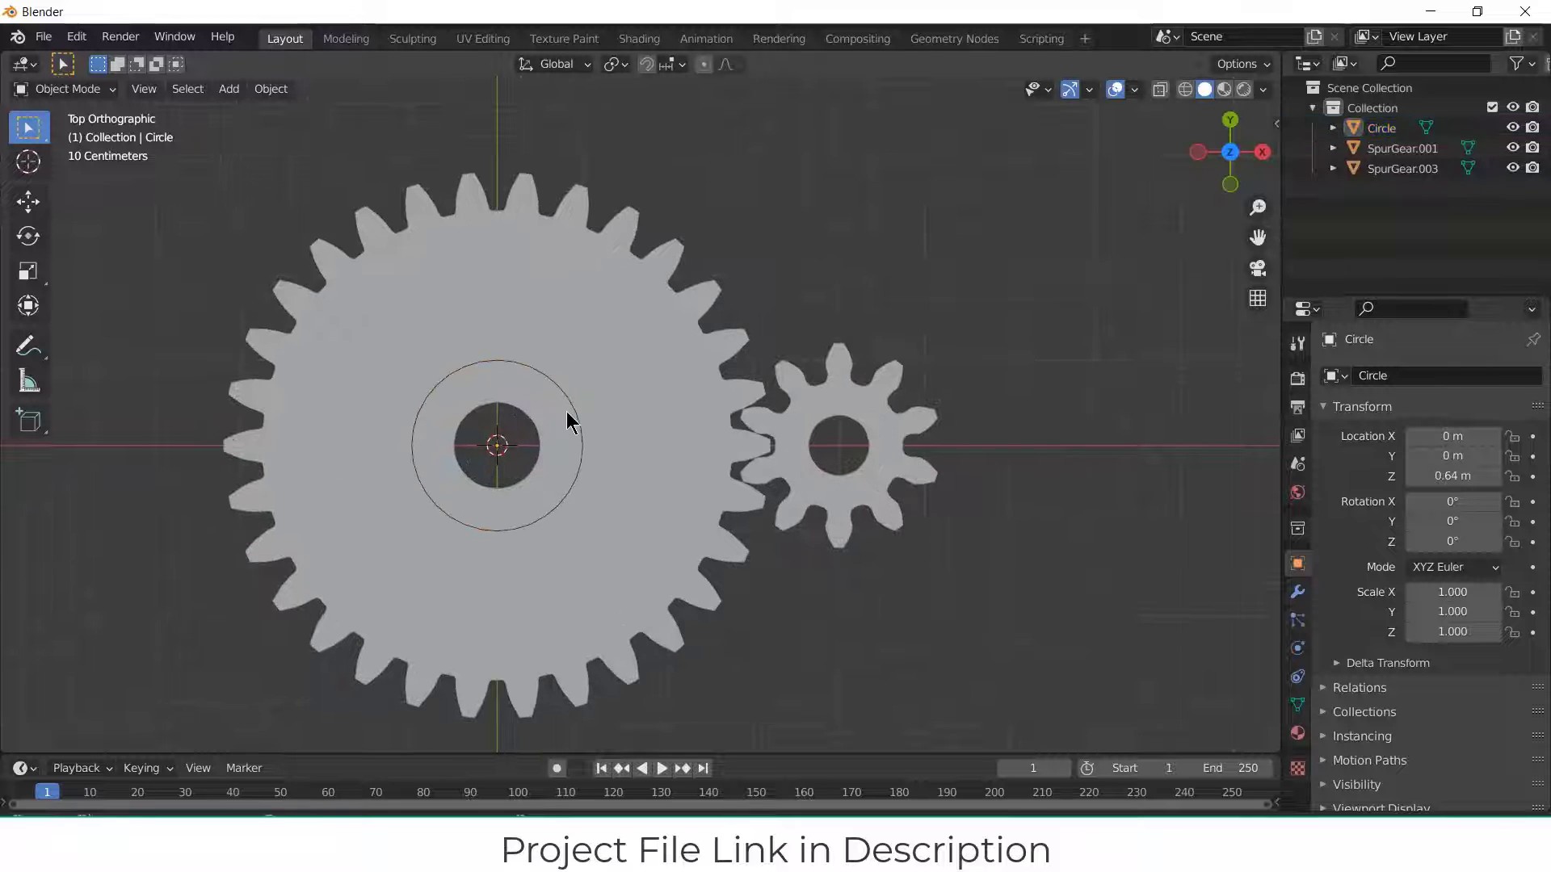
Step: Scale the circle's vertices in Edit Mode to about 0.734, slightly larger than the large gear's hole
{"action": "left_click", "coordinate": [576, 428]}
{"action": "left_click", "coordinate": [553, 389]}
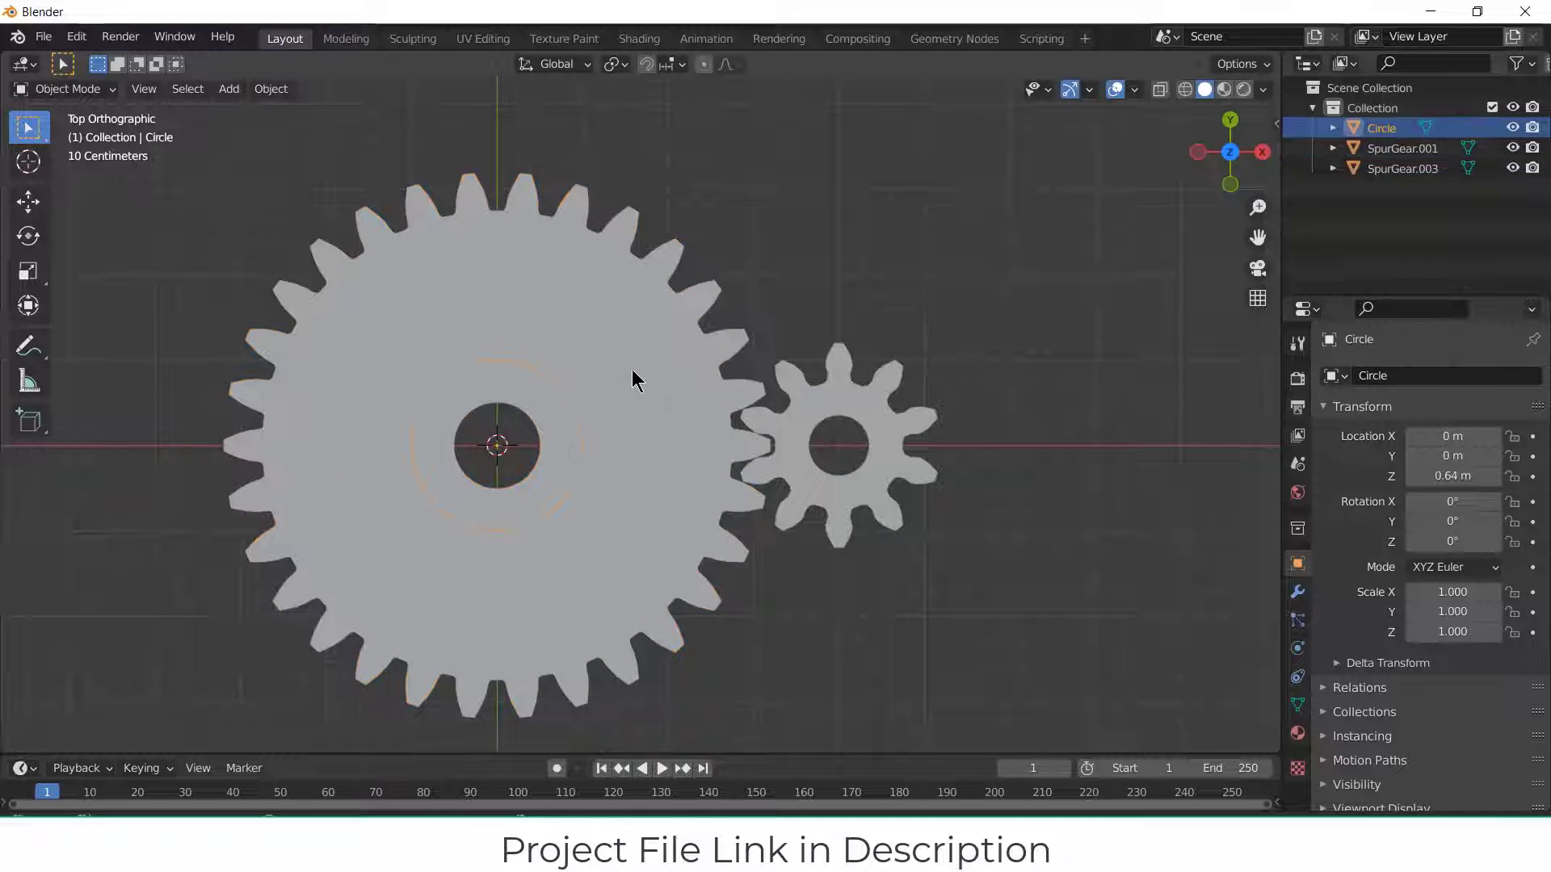
{"action": "key", "text": "Tab"}
{"action": "key", "text": "s"}
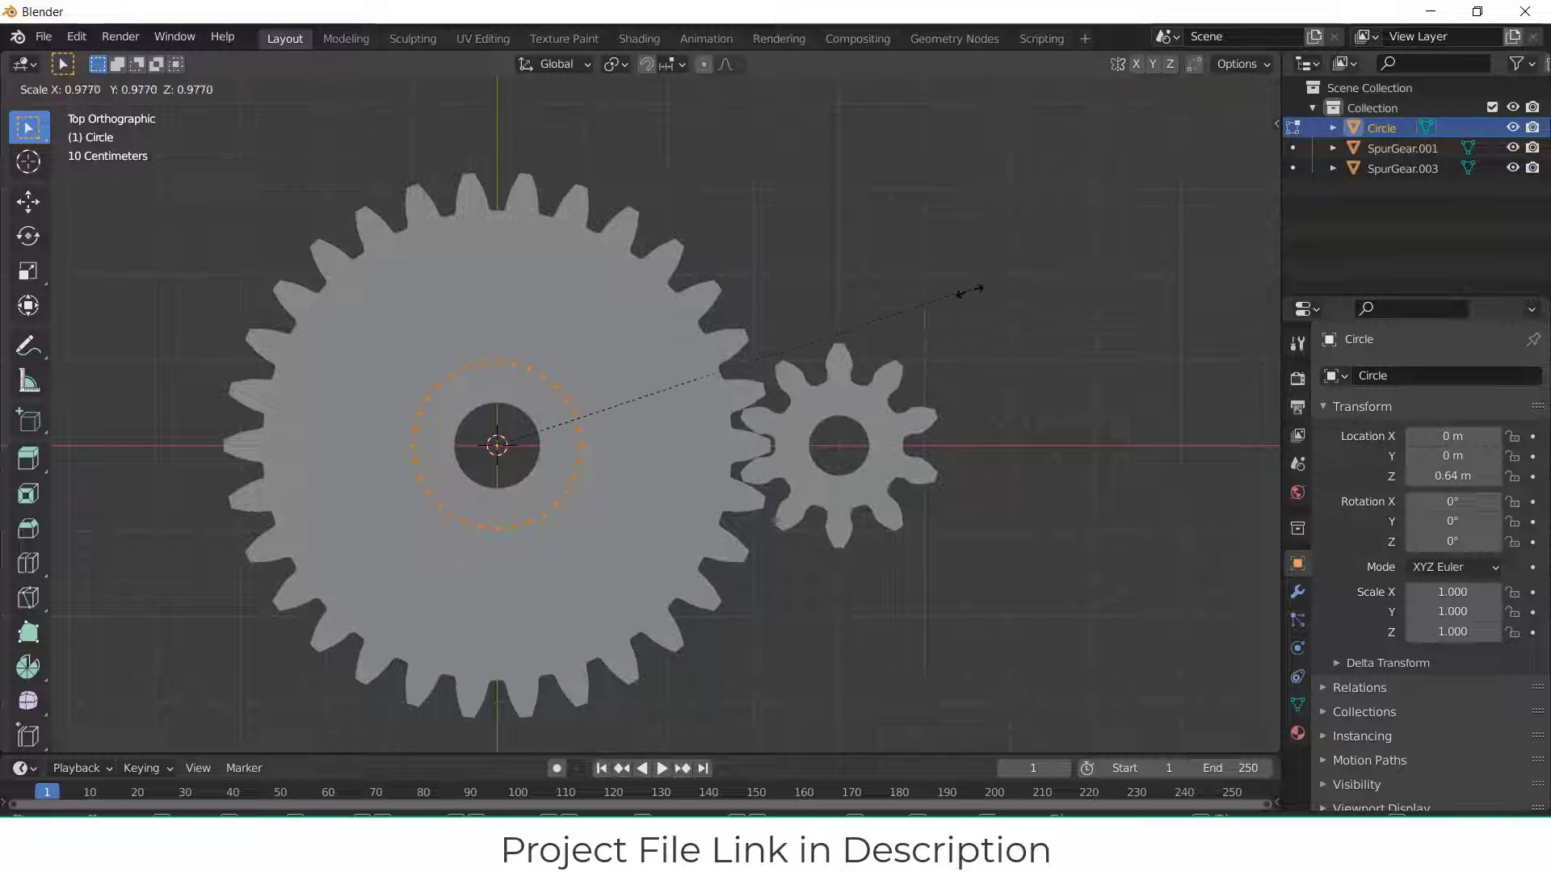
{"action": "key", "text": "Return"}
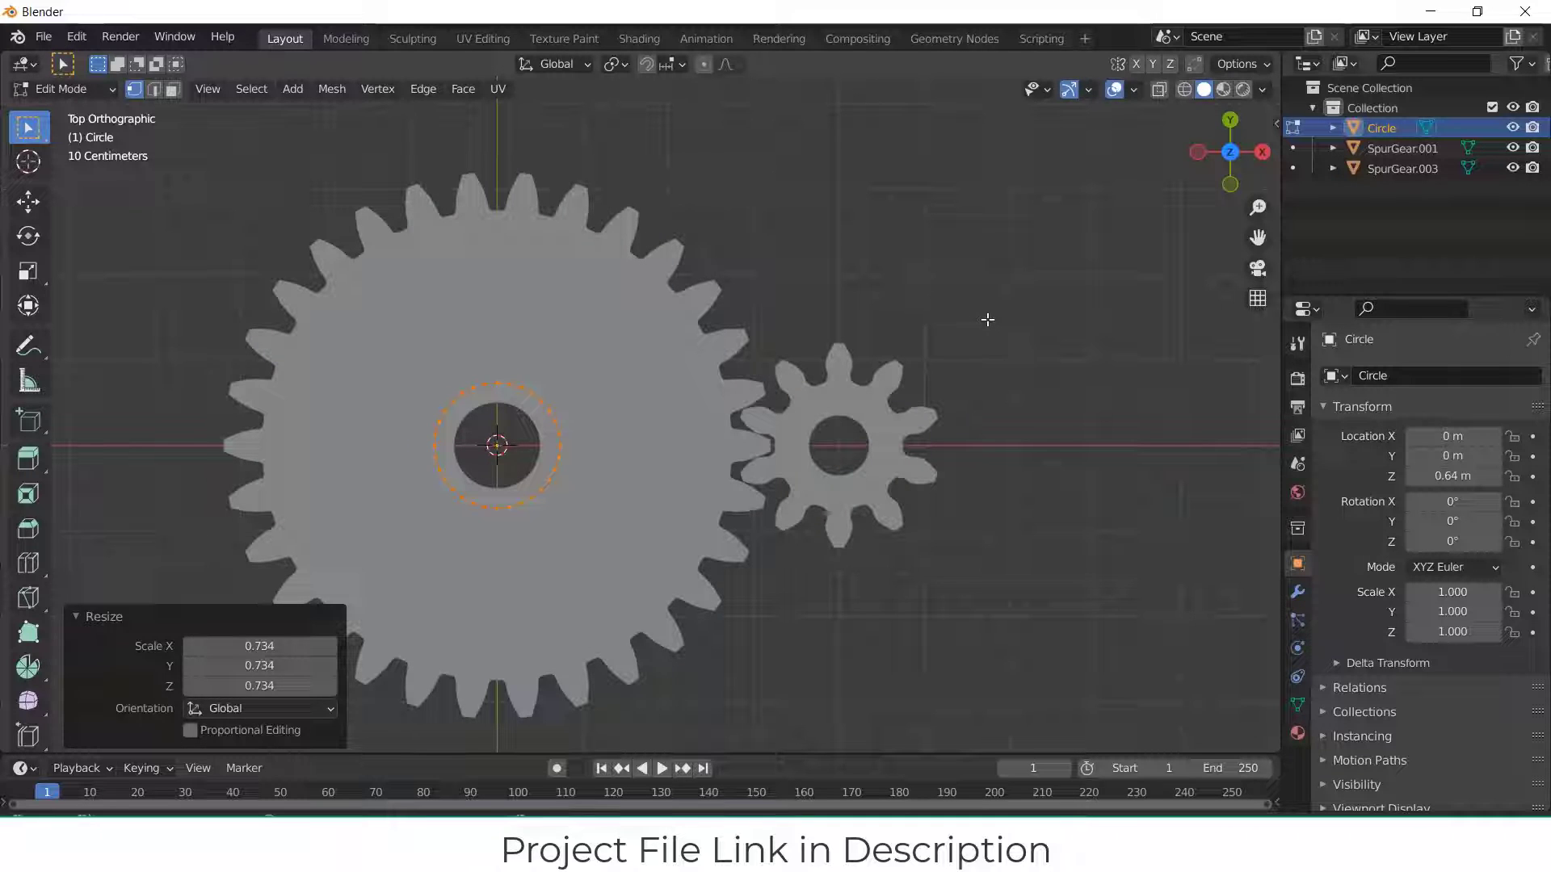
Step: Extrude the circle's edges in place and scale them inward to about 0.71, forming a flat ring around the hole
{"action": "key", "text": "2"}
{"action": "key", "text": "e"}
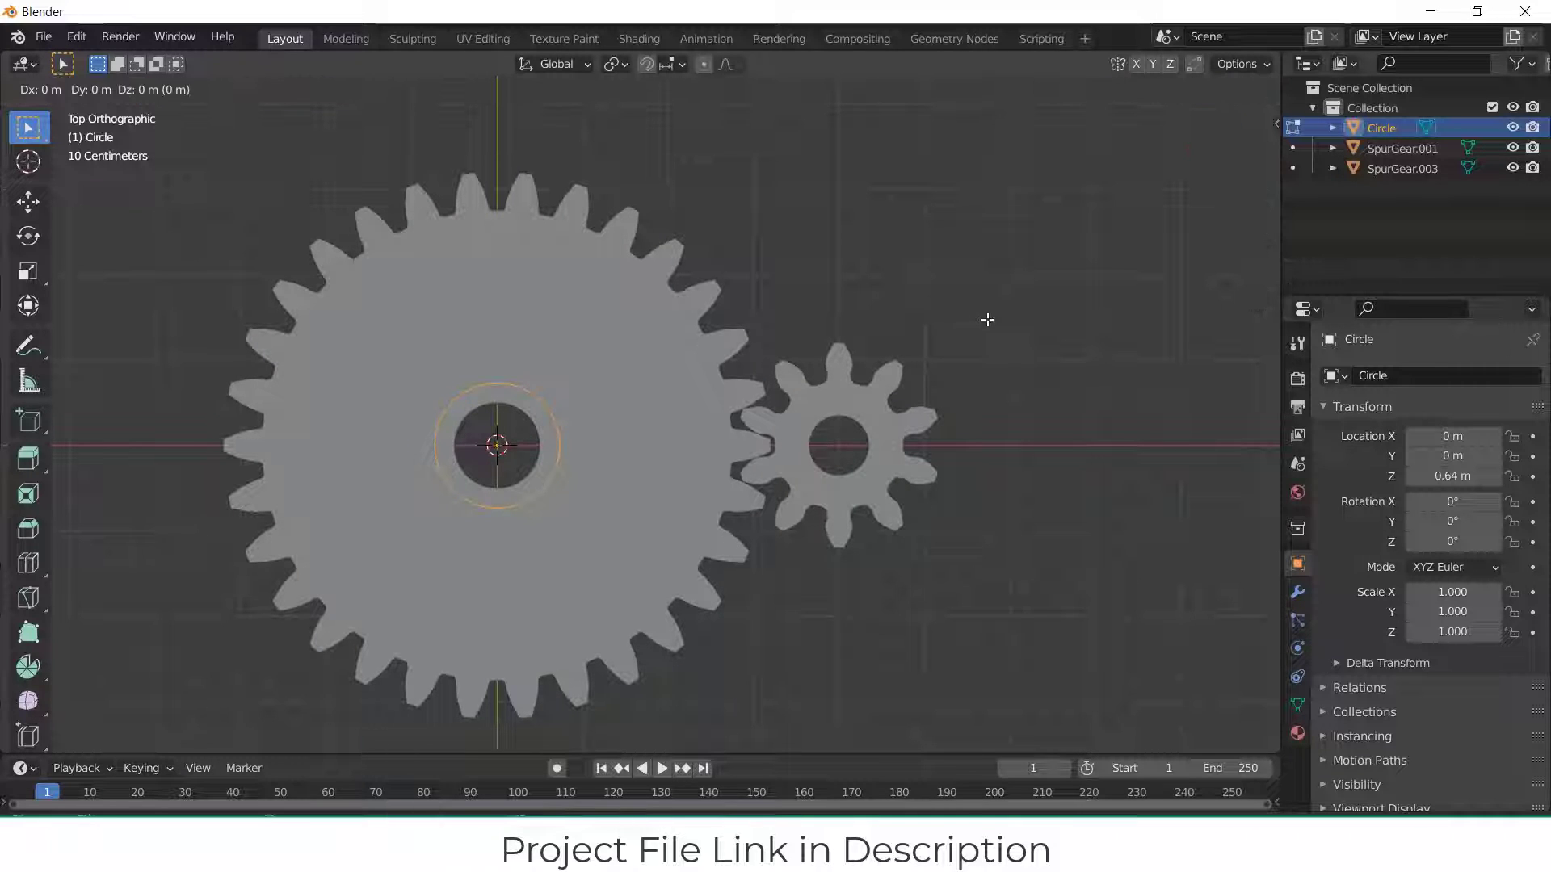
{"action": "key", "text": "Escape"}
{"action": "key", "text": "s"}
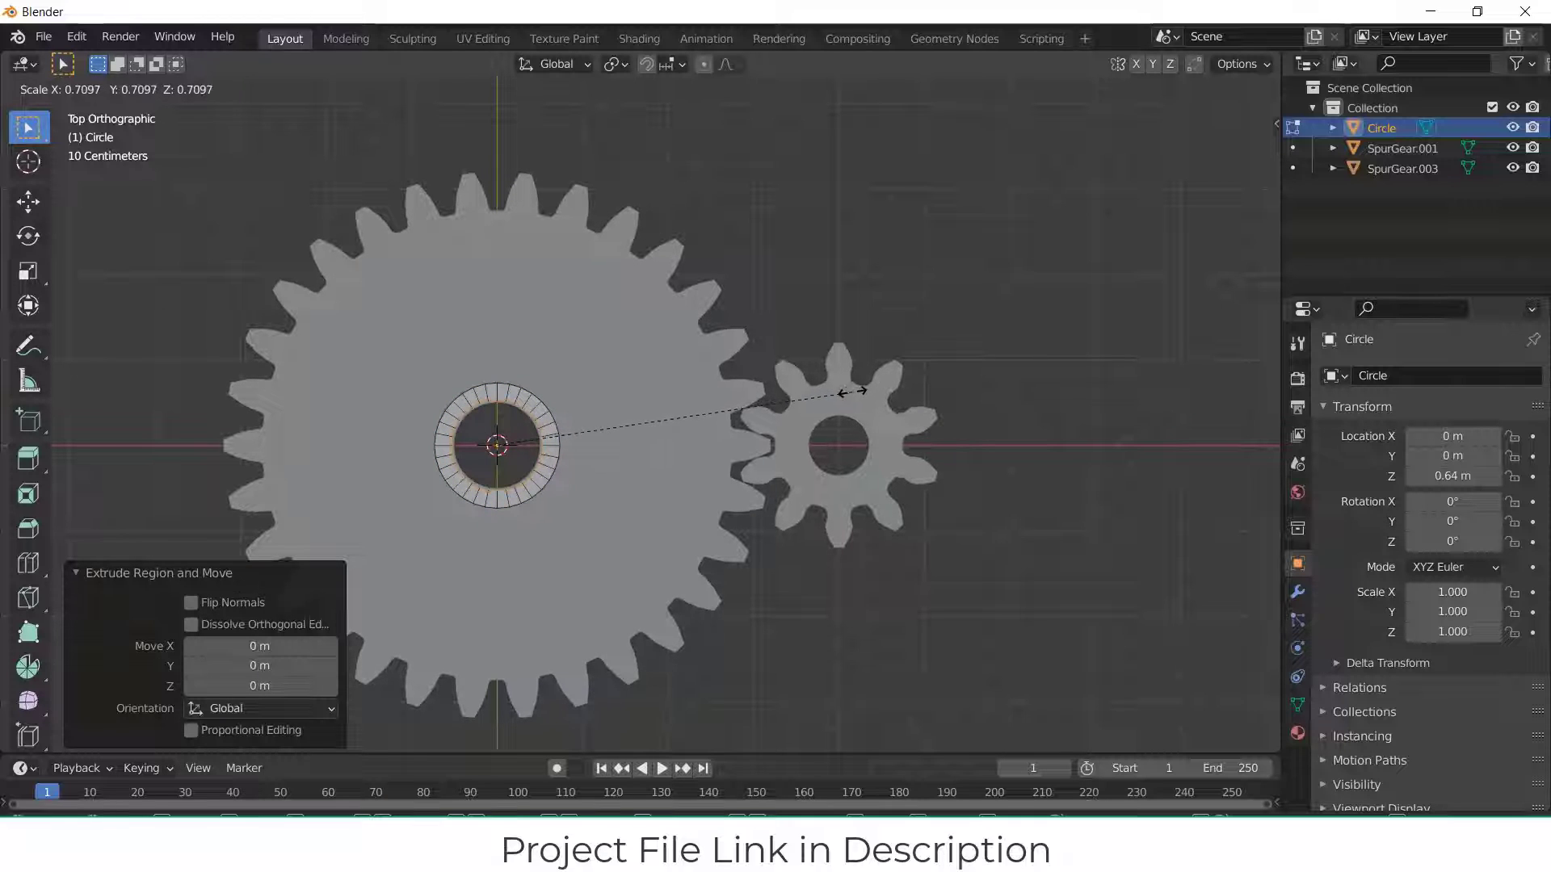
{"action": "left_click", "coordinate": [849, 392]}
Step: Select the ring's outer edges facing the small gear and extrude them about 0.83 m along X
{"action": "scroll", "coordinate": [535, 469], "scroll_direction": "up", "scroll_amount": 3}
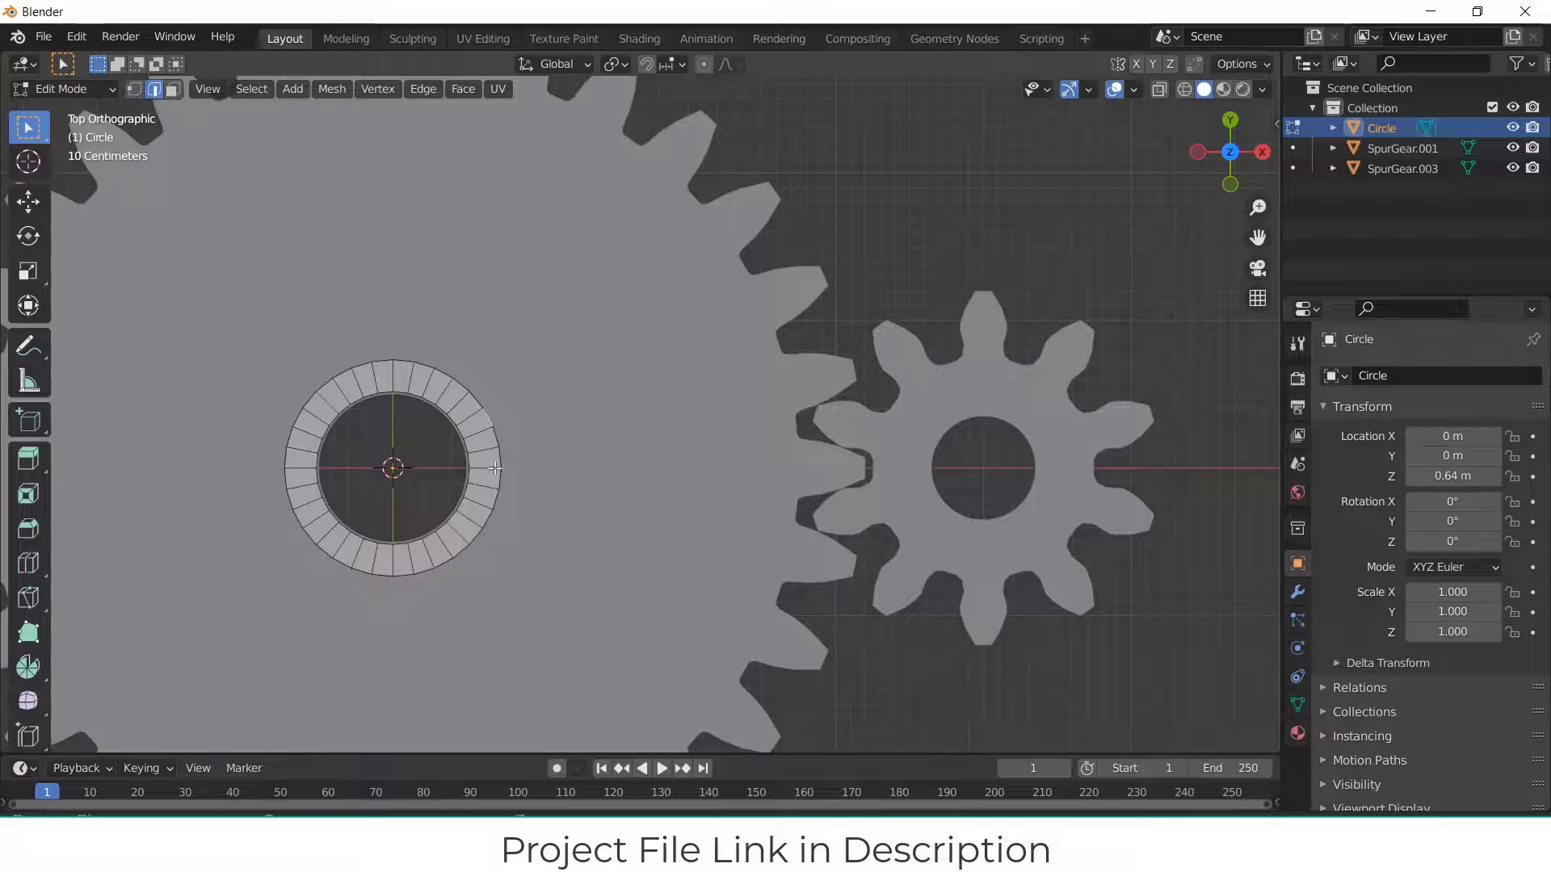
{"action": "left_click", "coordinate": [491, 518], "text": "ctrl"}
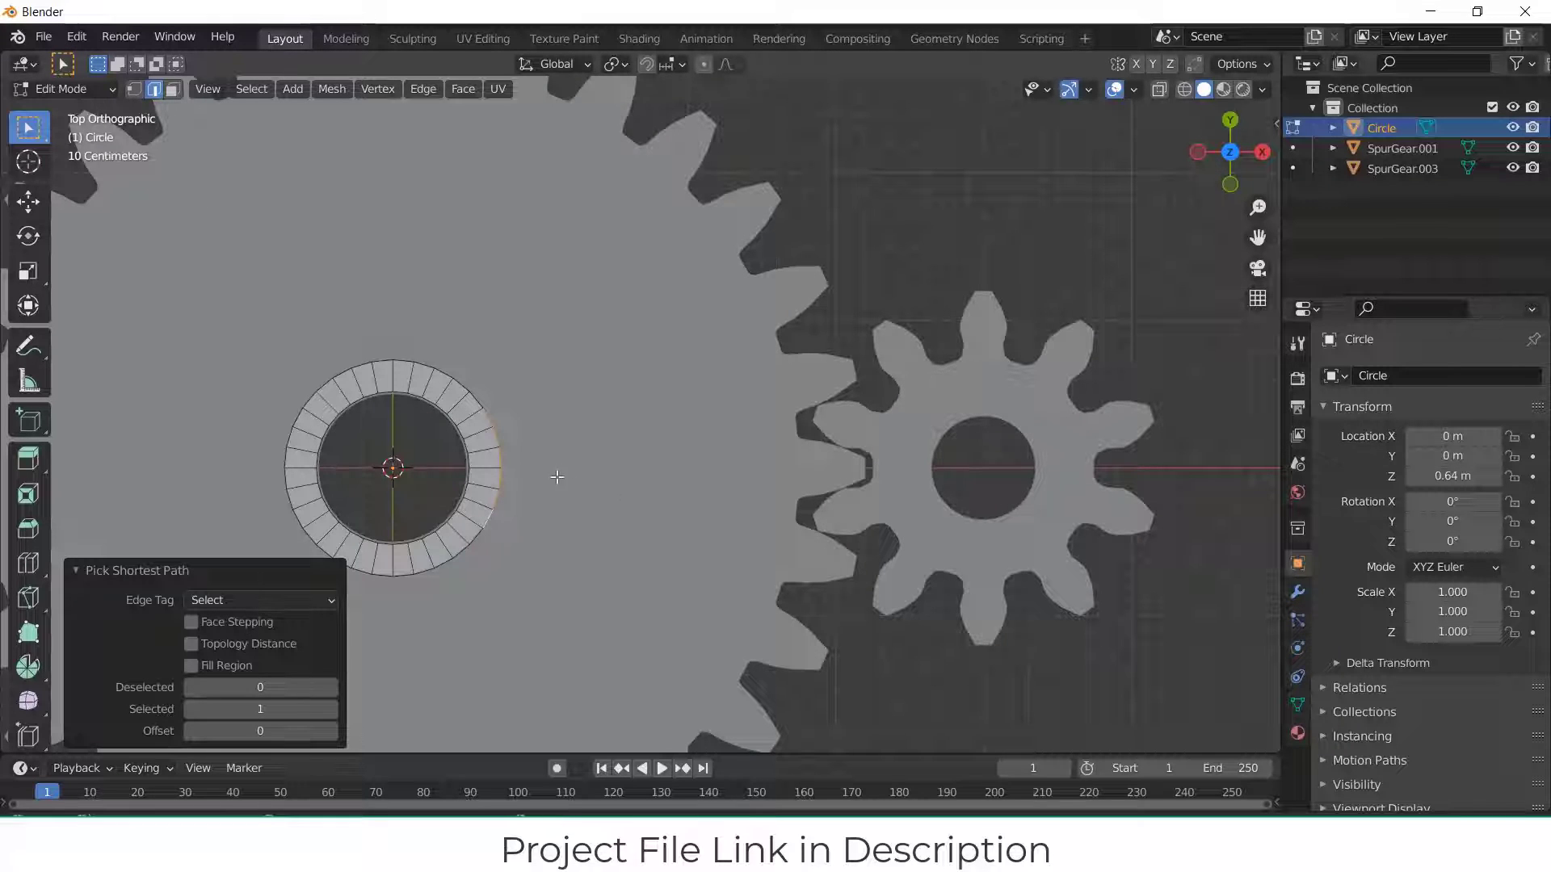
{"action": "key", "text": "e"}
{"action": "key", "text": "x"}
{"action": "left_click", "coordinate": [762, 510]}
Step: Flatten the extruded arm's curved end by scaling its edges to 0 along X
{"action": "type", "text": "sx"}
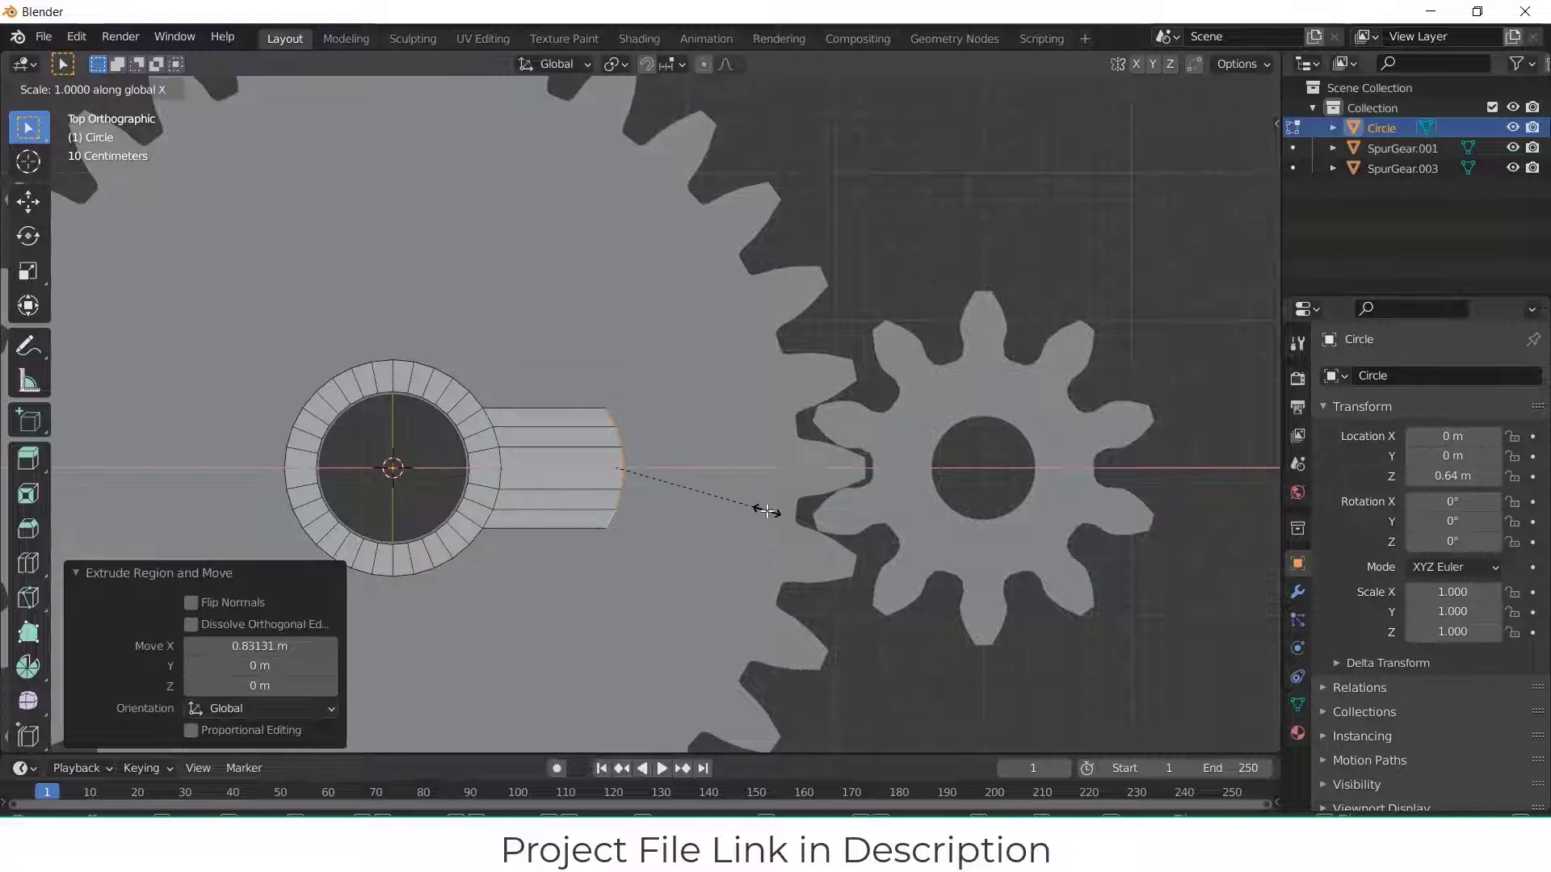
{"action": "type", "text": "0"}
{"action": "key", "text": "Return"}
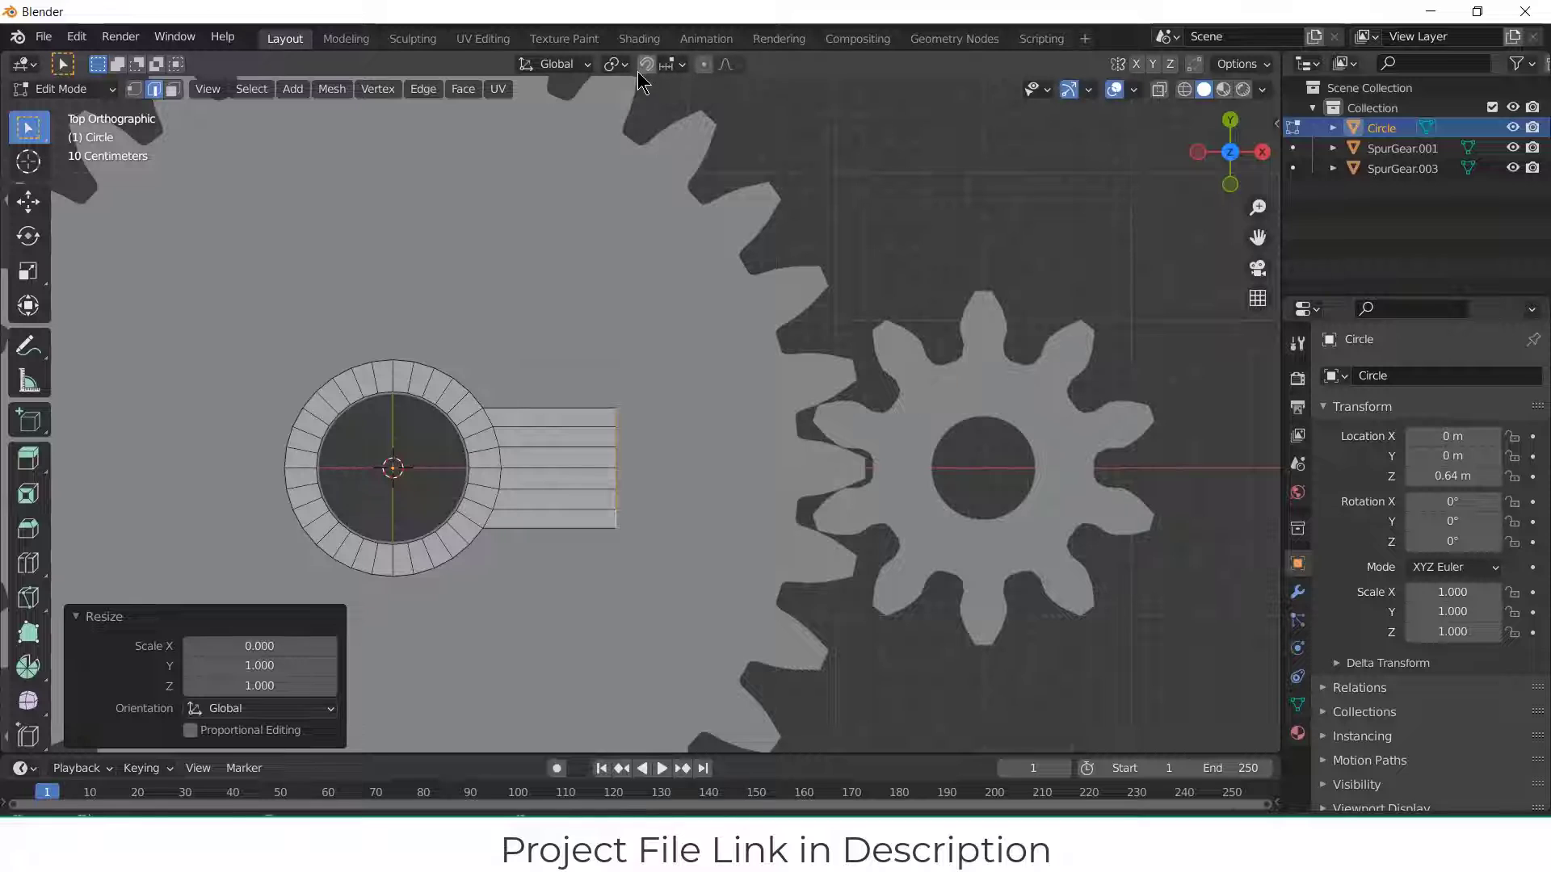
Step: With snapping enabled, move the arm's end edges 0.6 m along X toward the small gear
{"action": "scroll", "coordinate": [739, 215], "scroll_direction": "down", "scroll_amount": 4}
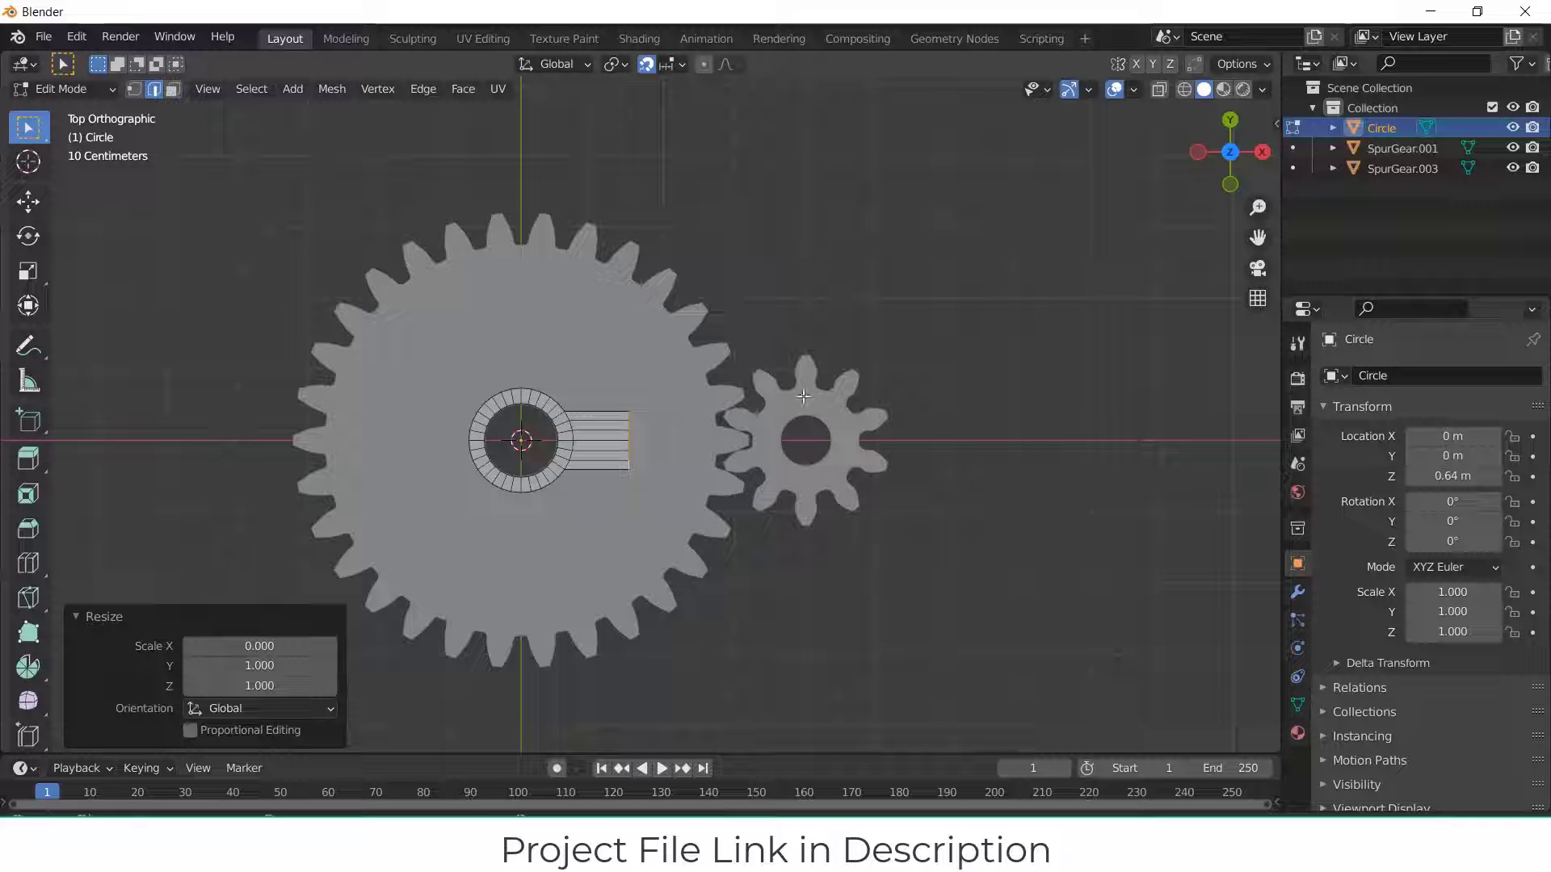
{"action": "scroll", "coordinate": [633, 420], "scroll_direction": "up", "scroll_amount": 1}
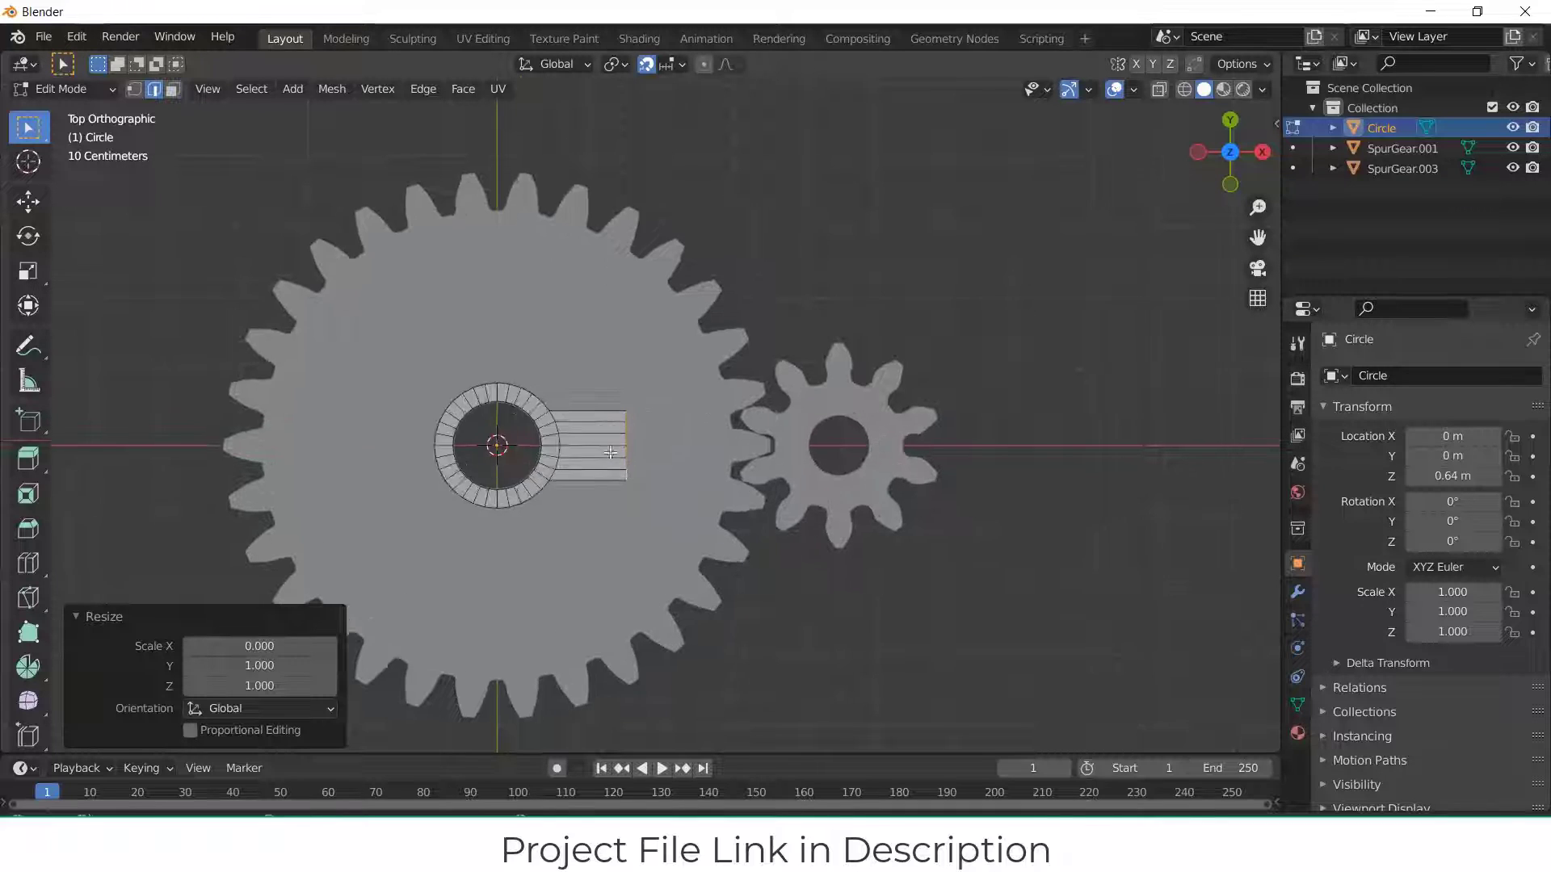
{"action": "key", "text": "g"}
{"action": "key", "text": "x"}
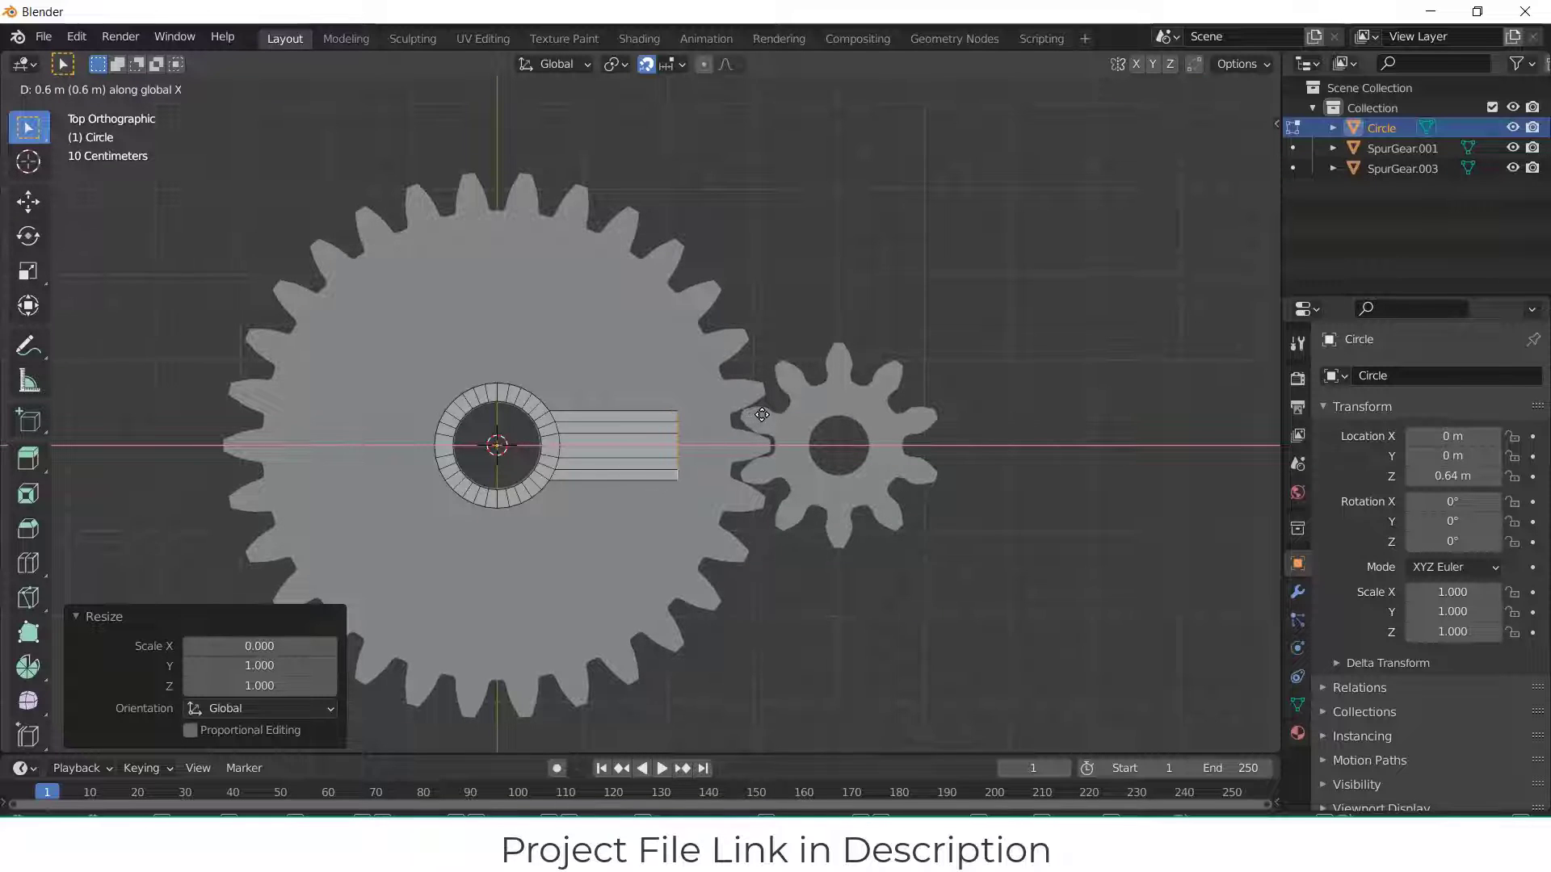
{"action": "left_click", "coordinate": [759, 416]}
Step: Shorten the arm by moving its end edges -0.1 m along X
{"action": "scroll", "coordinate": [717, 438], "scroll_direction": "up", "scroll_amount": 2}
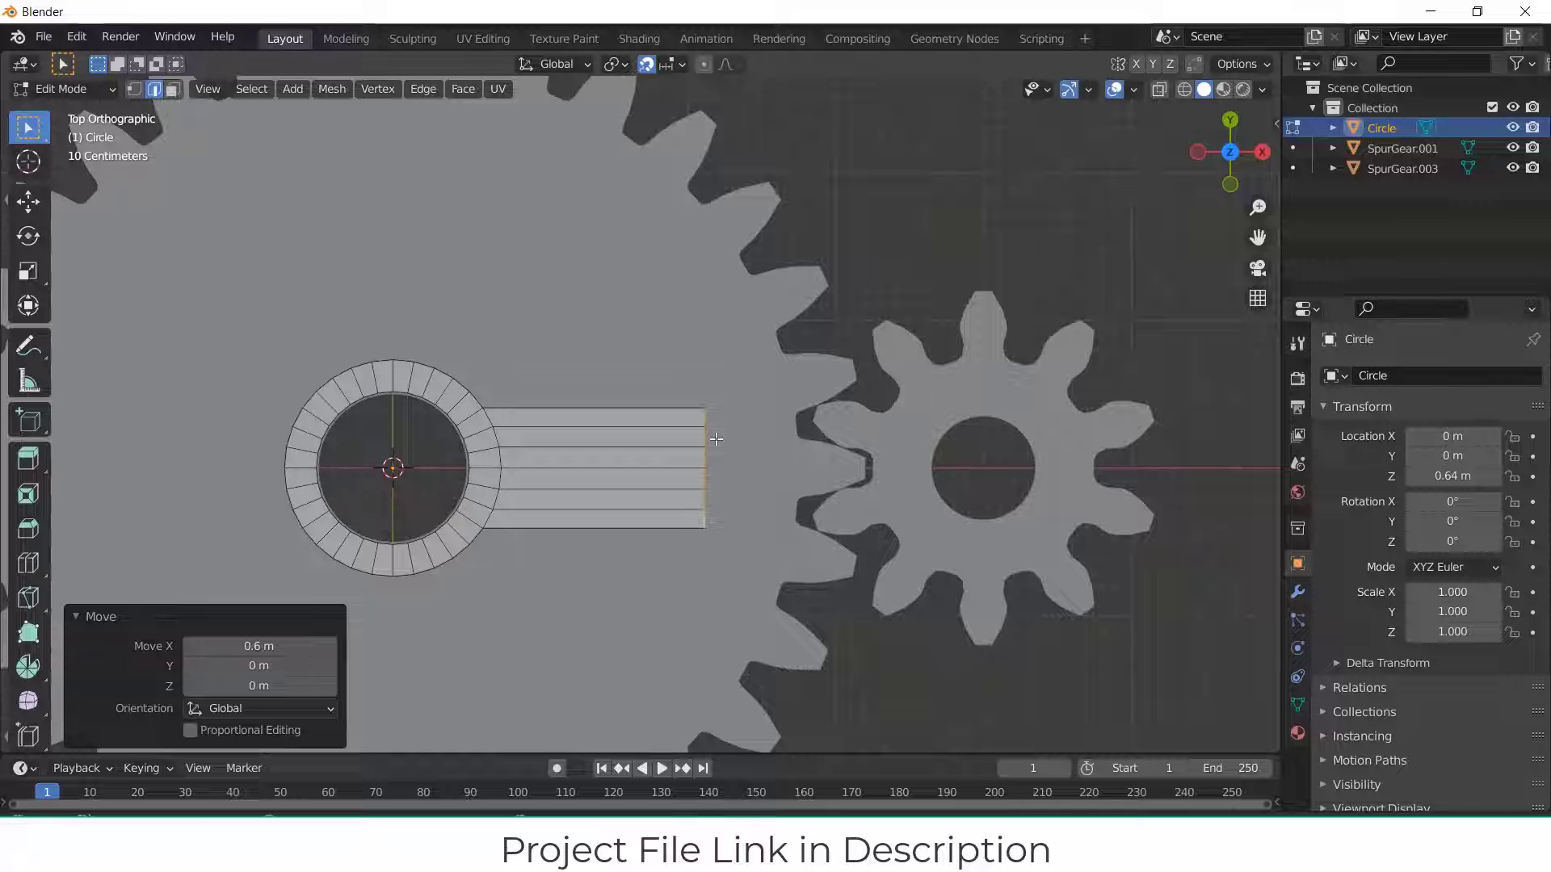
{"action": "key", "text": "g"}
{"action": "key", "text": "x"}
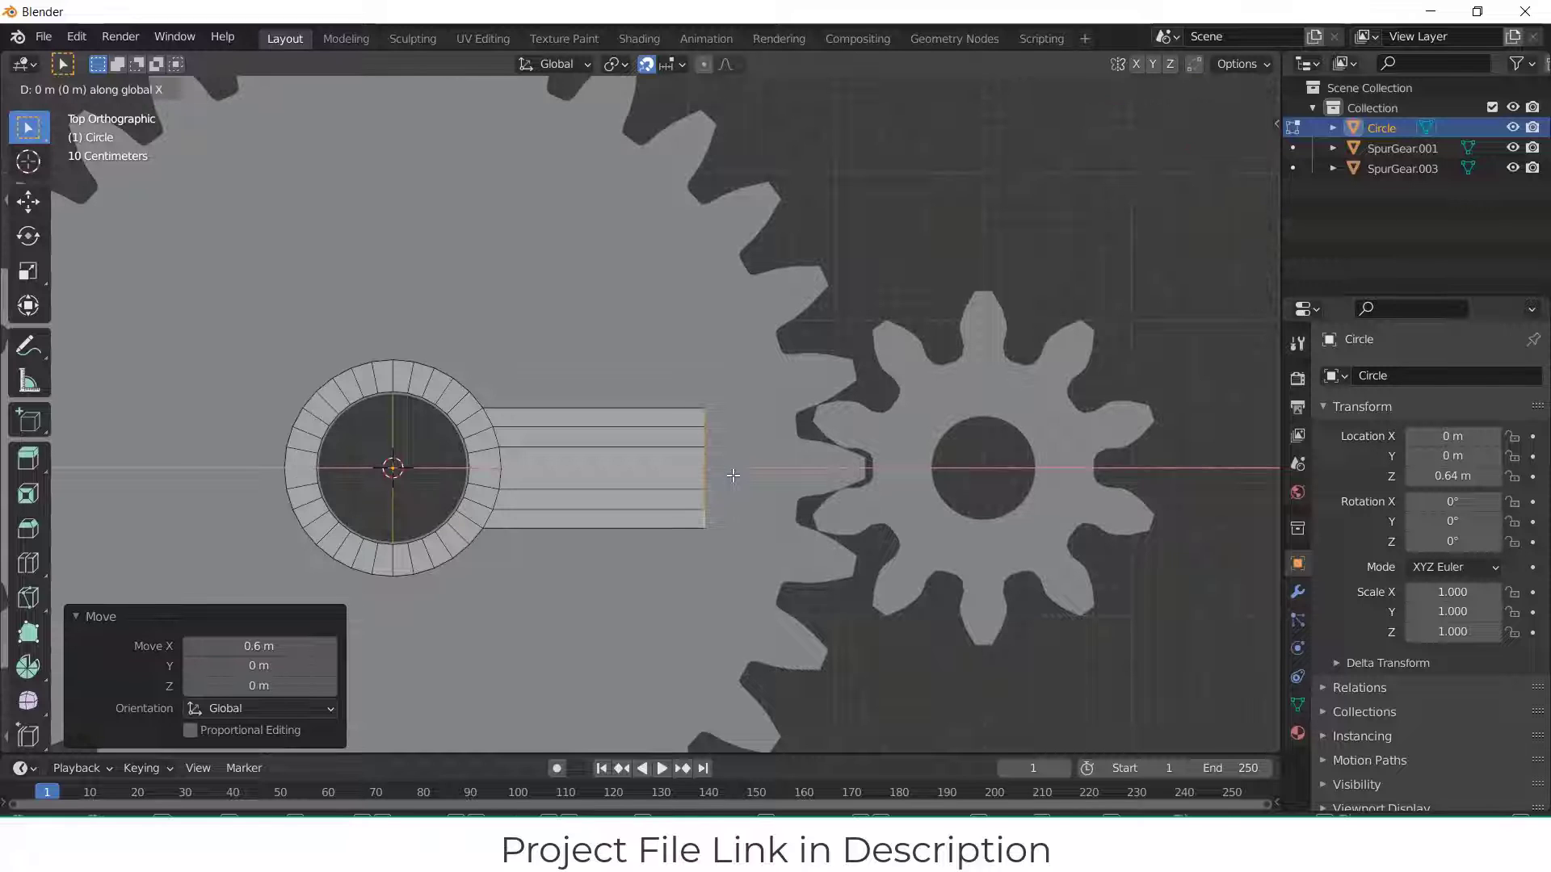
{"action": "left_click", "coordinate": [722, 477]}
Step: Snap the 3D cursor to the centre of the arm's selected end edges
{"action": "scroll", "coordinate": [722, 477], "scroll_direction": "down", "scroll_amount": 3}
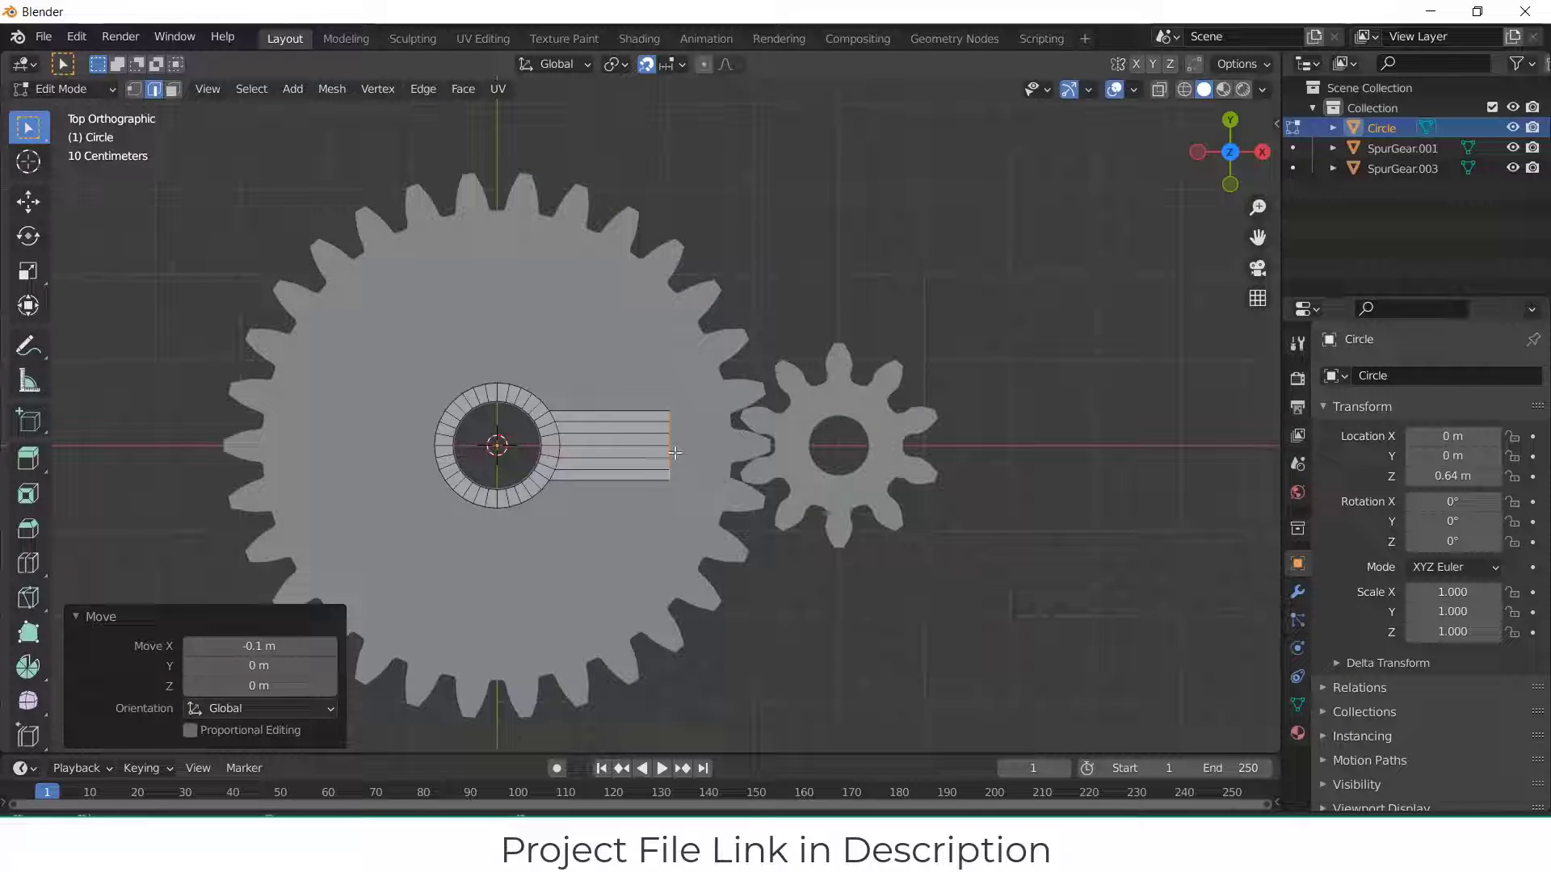
{"action": "key", "text": "shift+s"}
{"action": "left_click", "coordinate": [667, 564]}
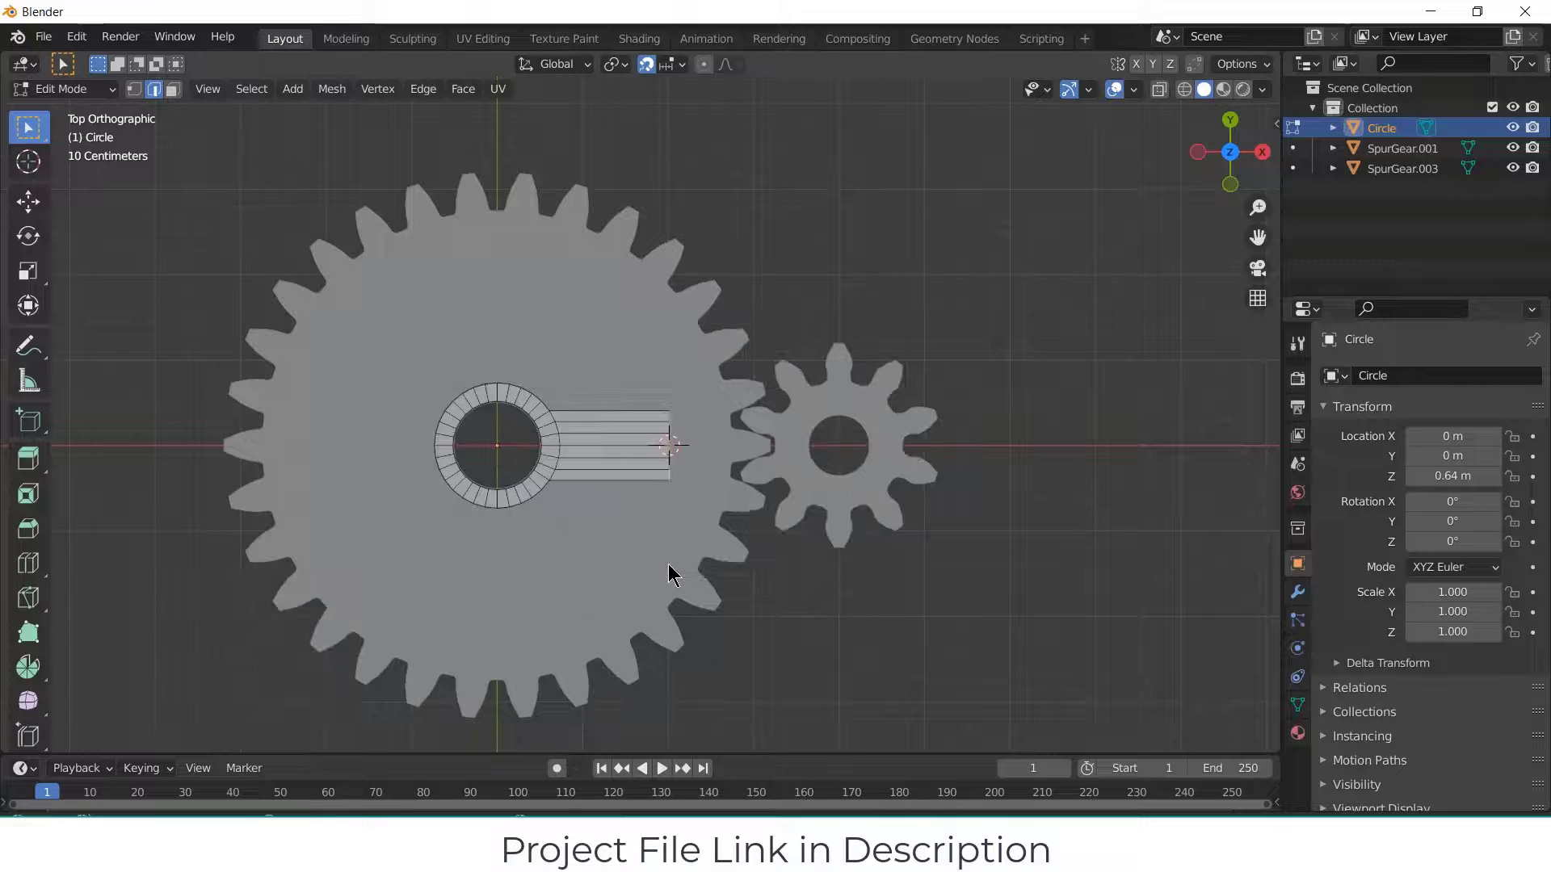
Step: Return to Object Mode and set the arm object's origin to its geometry
{"action": "key", "text": "Tab"}
{"action": "left_click", "coordinate": [271, 89]}
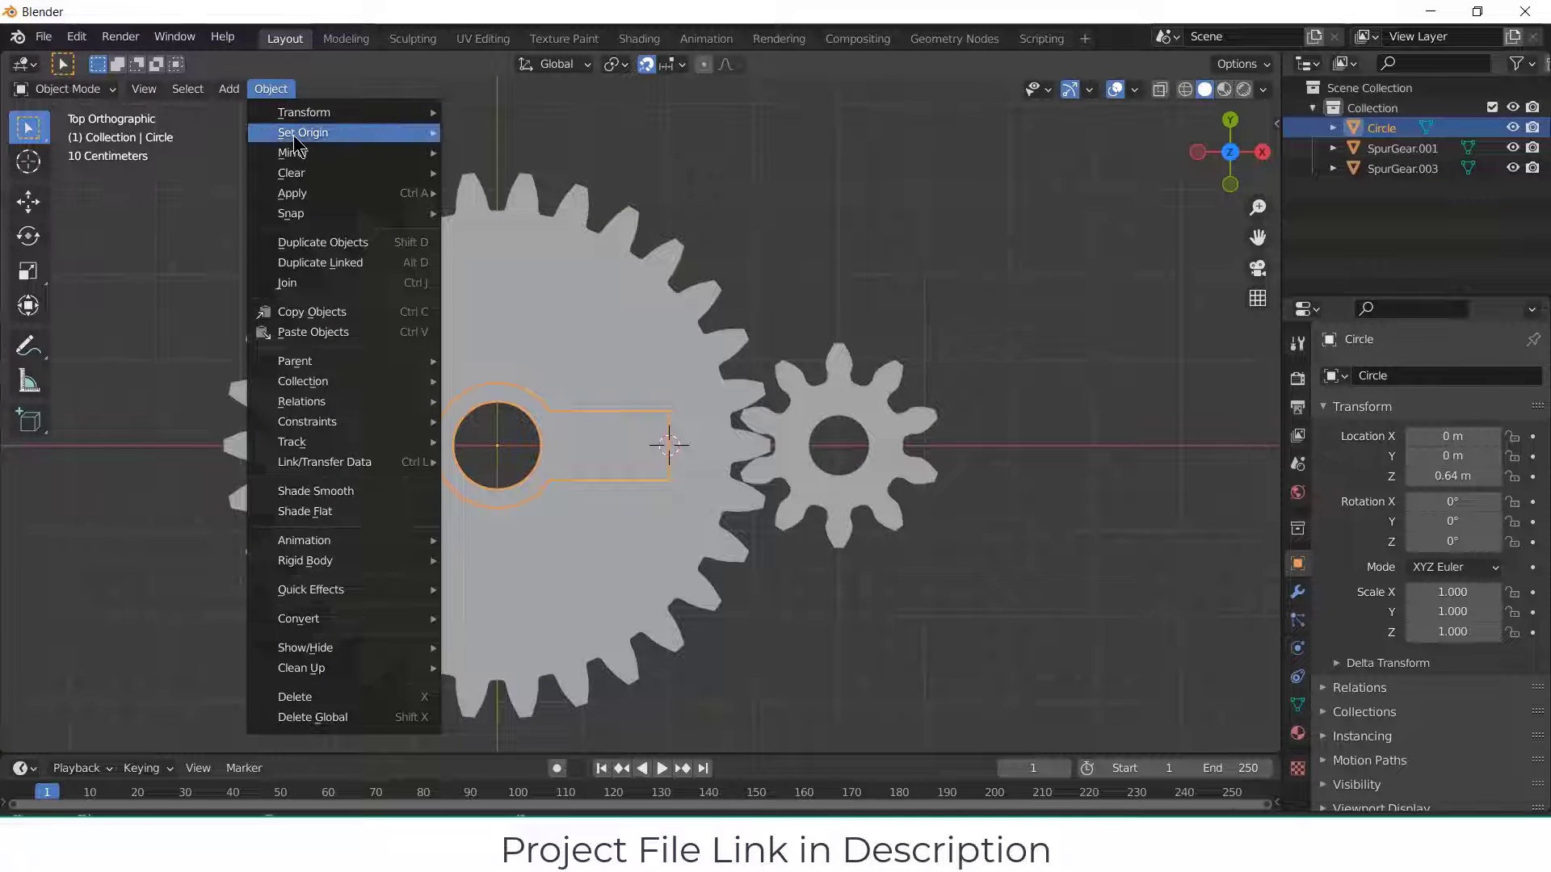
{"action": "mouse_move", "coordinate": [307, 133]}
{"action": "left_click", "coordinate": [492, 153]}
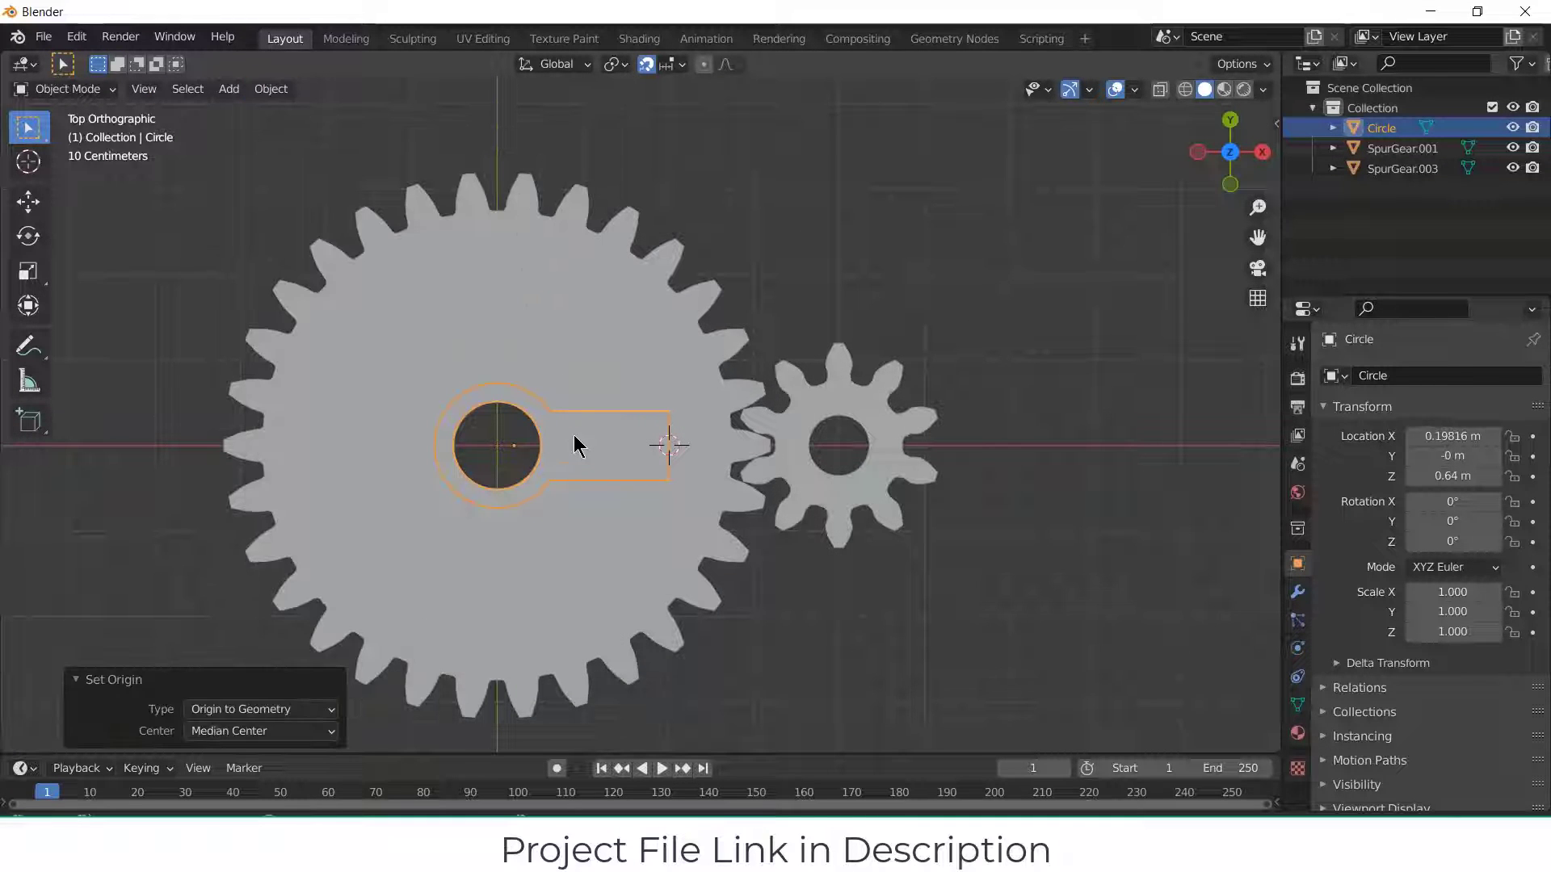
Step: Select the link arm and set its origin to the 3D cursor at its end edges
{"action": "left_click", "coordinate": [590, 456]}
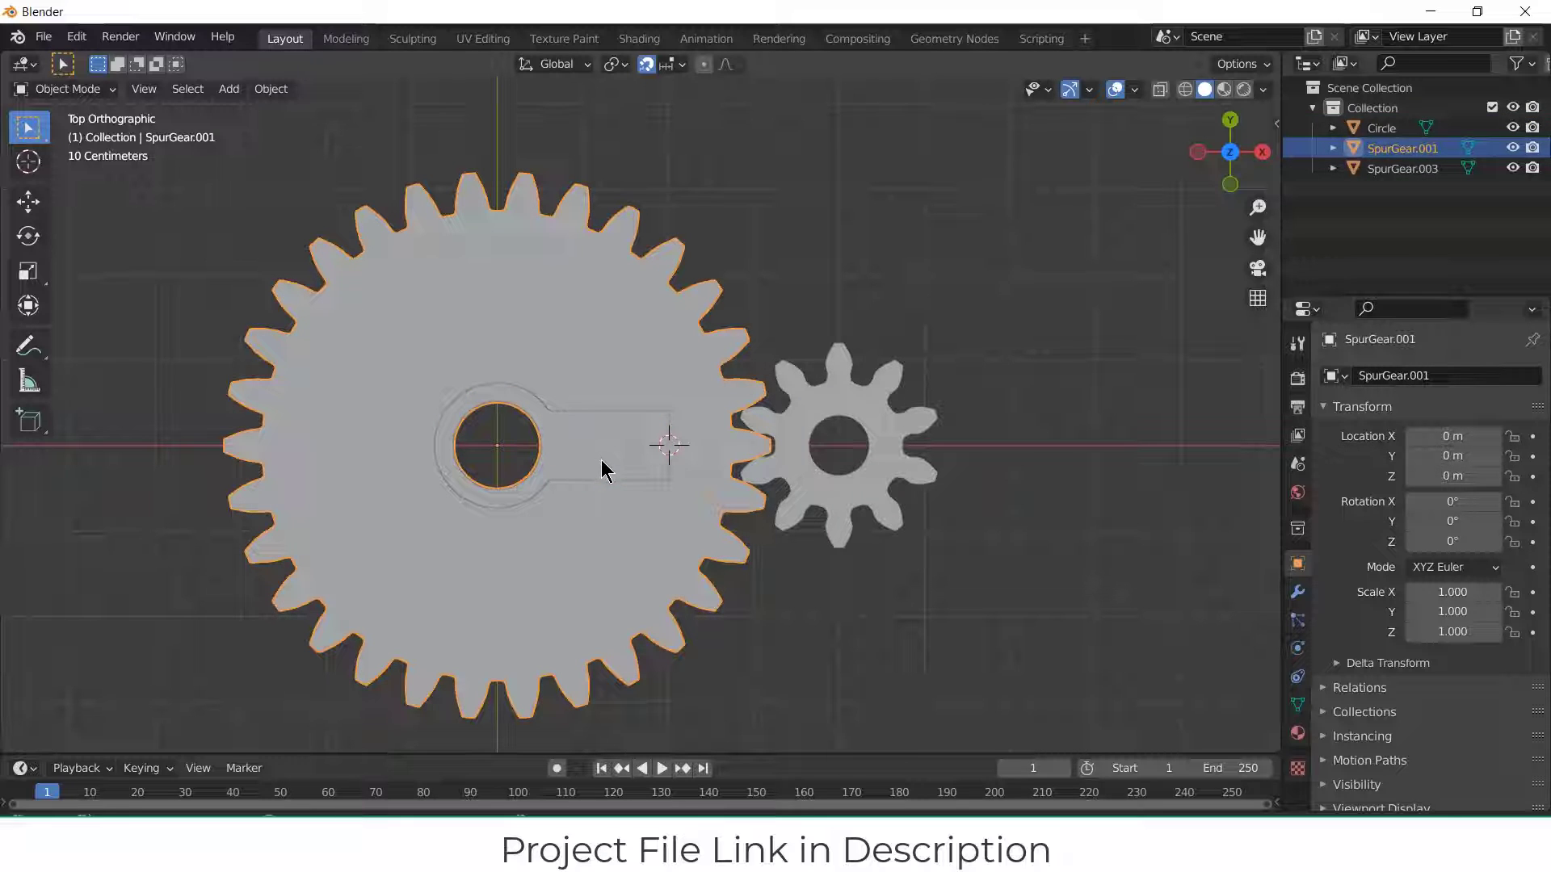
{"action": "left_click", "coordinate": [603, 467]}
{"action": "left_click", "coordinate": [604, 369]}
{"action": "left_click", "coordinate": [575, 439]}
{"action": "middle_click_drag", "start_coordinate": [596, 444], "coordinate": [619, 287]}
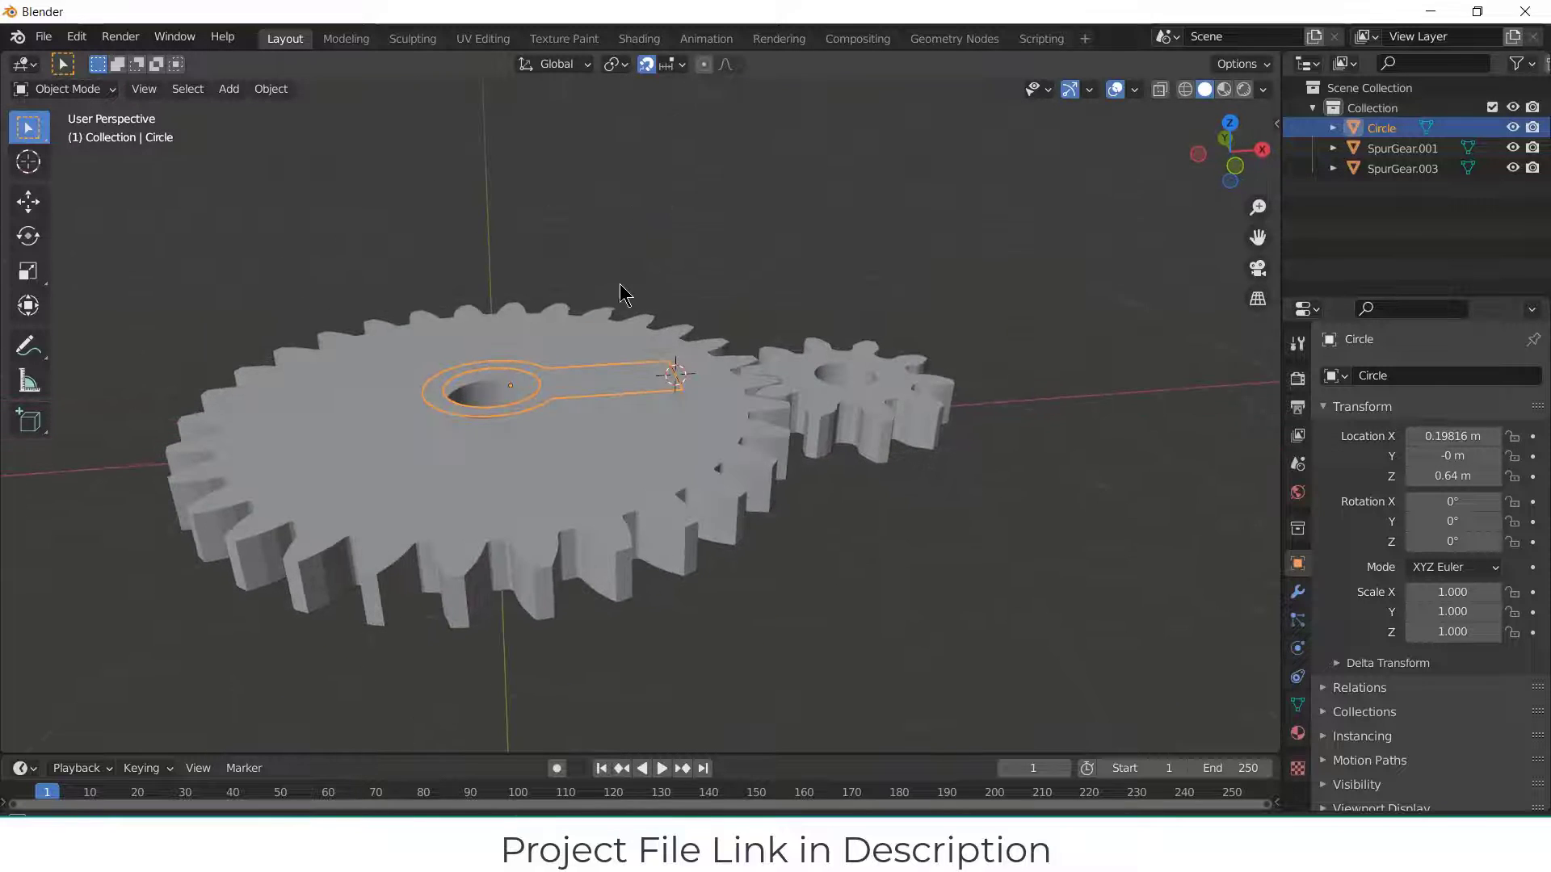
{"action": "left_click", "coordinate": [270, 89]}
{"action": "mouse_move", "coordinate": [392, 133]}
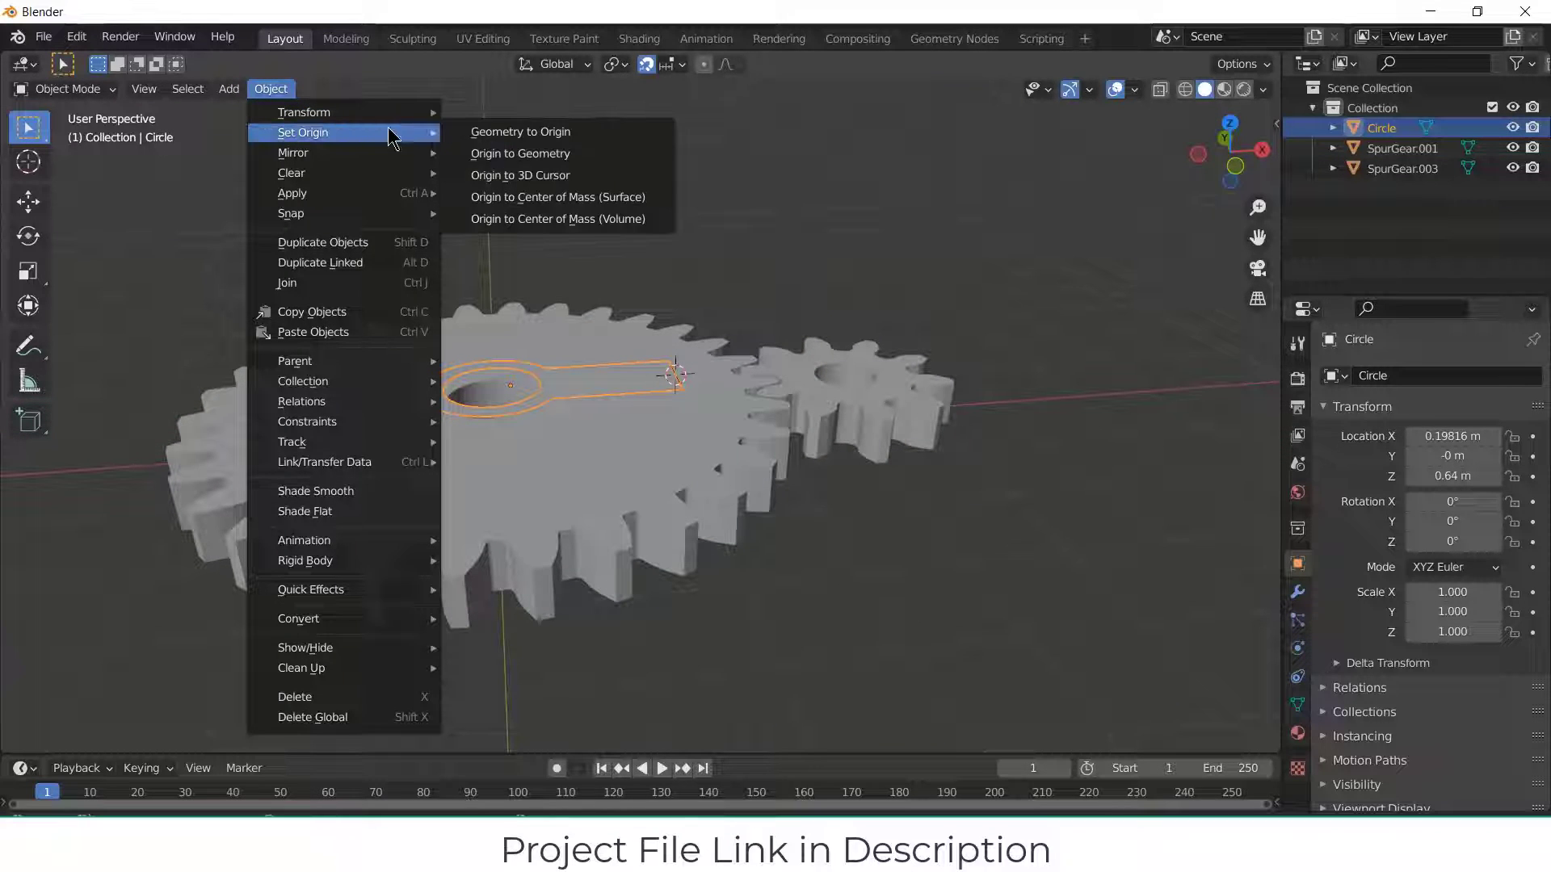
{"action": "left_click", "coordinate": [521, 176]}
{"action": "key", "text": "KP_7"}
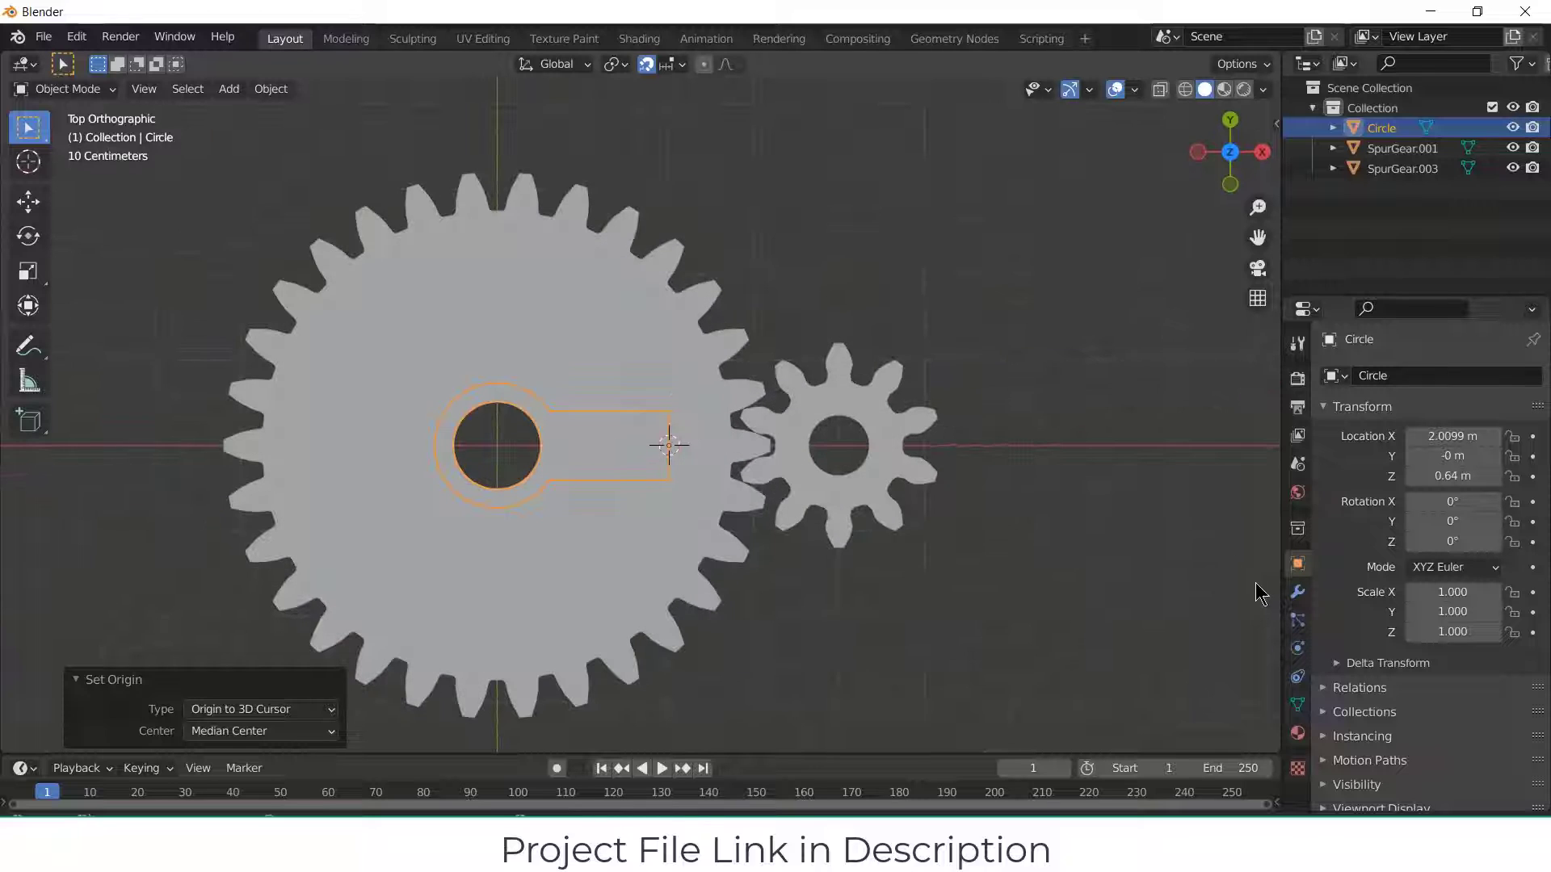
Step: Add a Mirror modifier on the X axis to the link arm
{"action": "left_click", "coordinate": [1298, 592]}
{"action": "left_click", "coordinate": [1428, 378]}
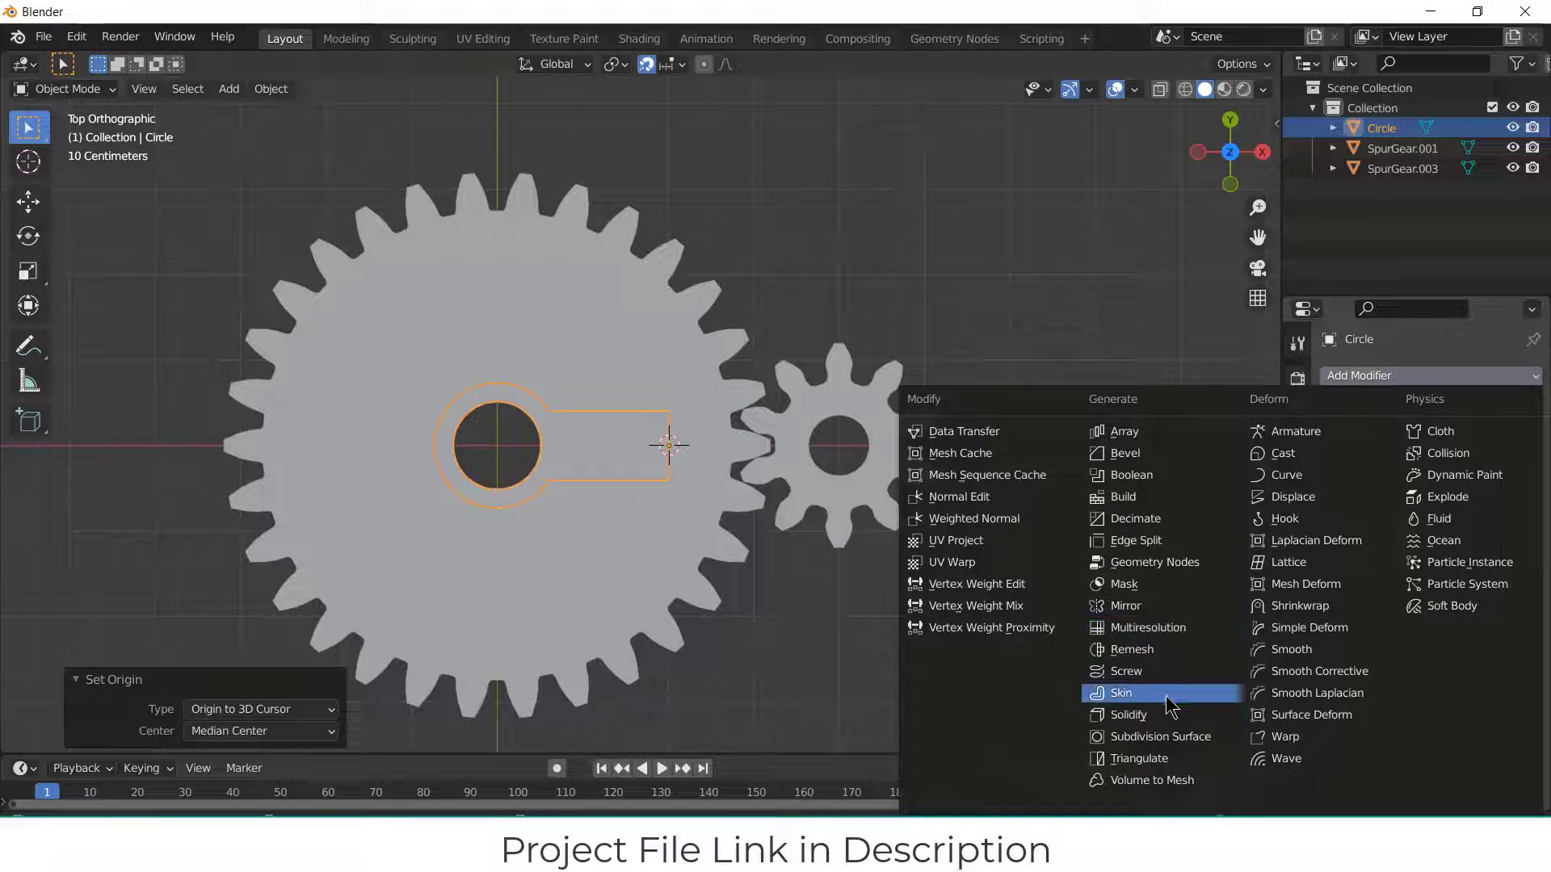
{"action": "left_click", "coordinate": [1392, 308]}
{"action": "type", "text": "mir"}
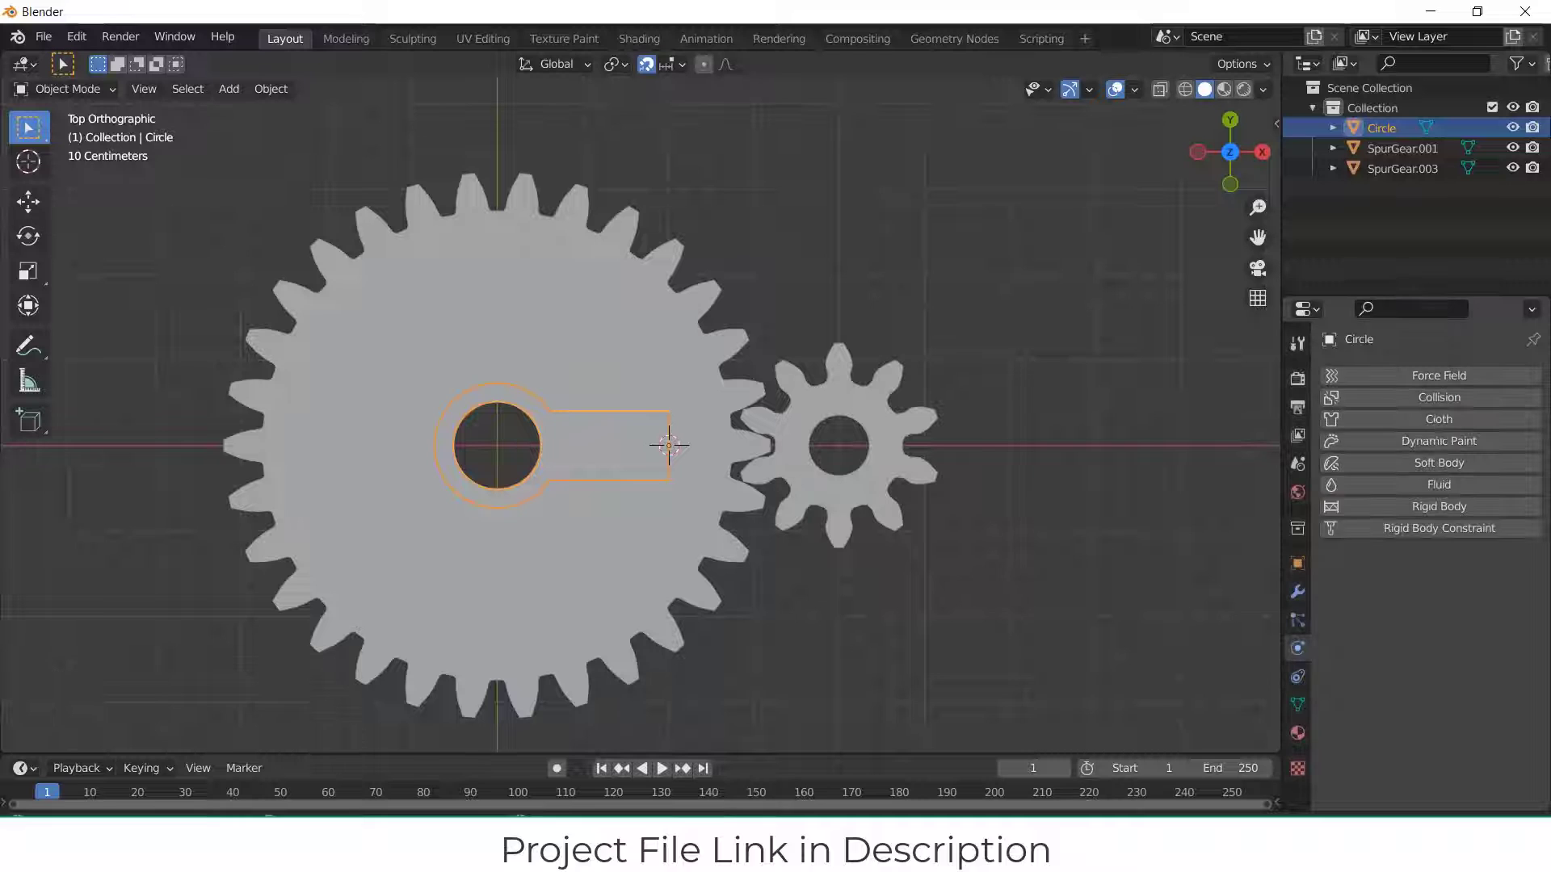
{"action": "left_click", "coordinate": [1457, 309]}
{"action": "left_click", "coordinate": [1393, 376]}
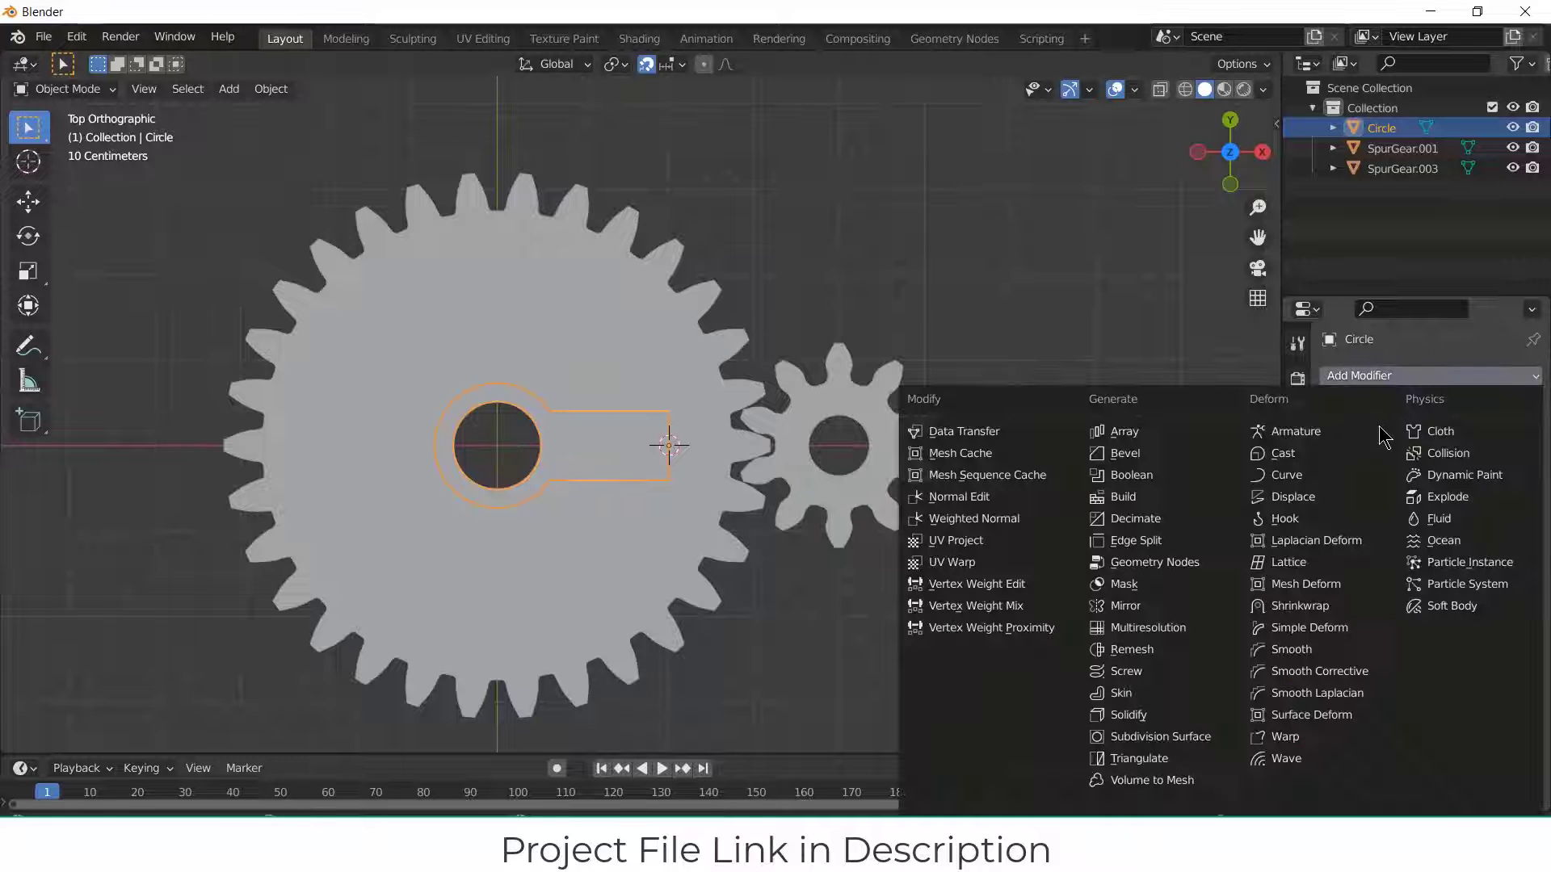
{"action": "left_click", "coordinate": [1165, 608]}
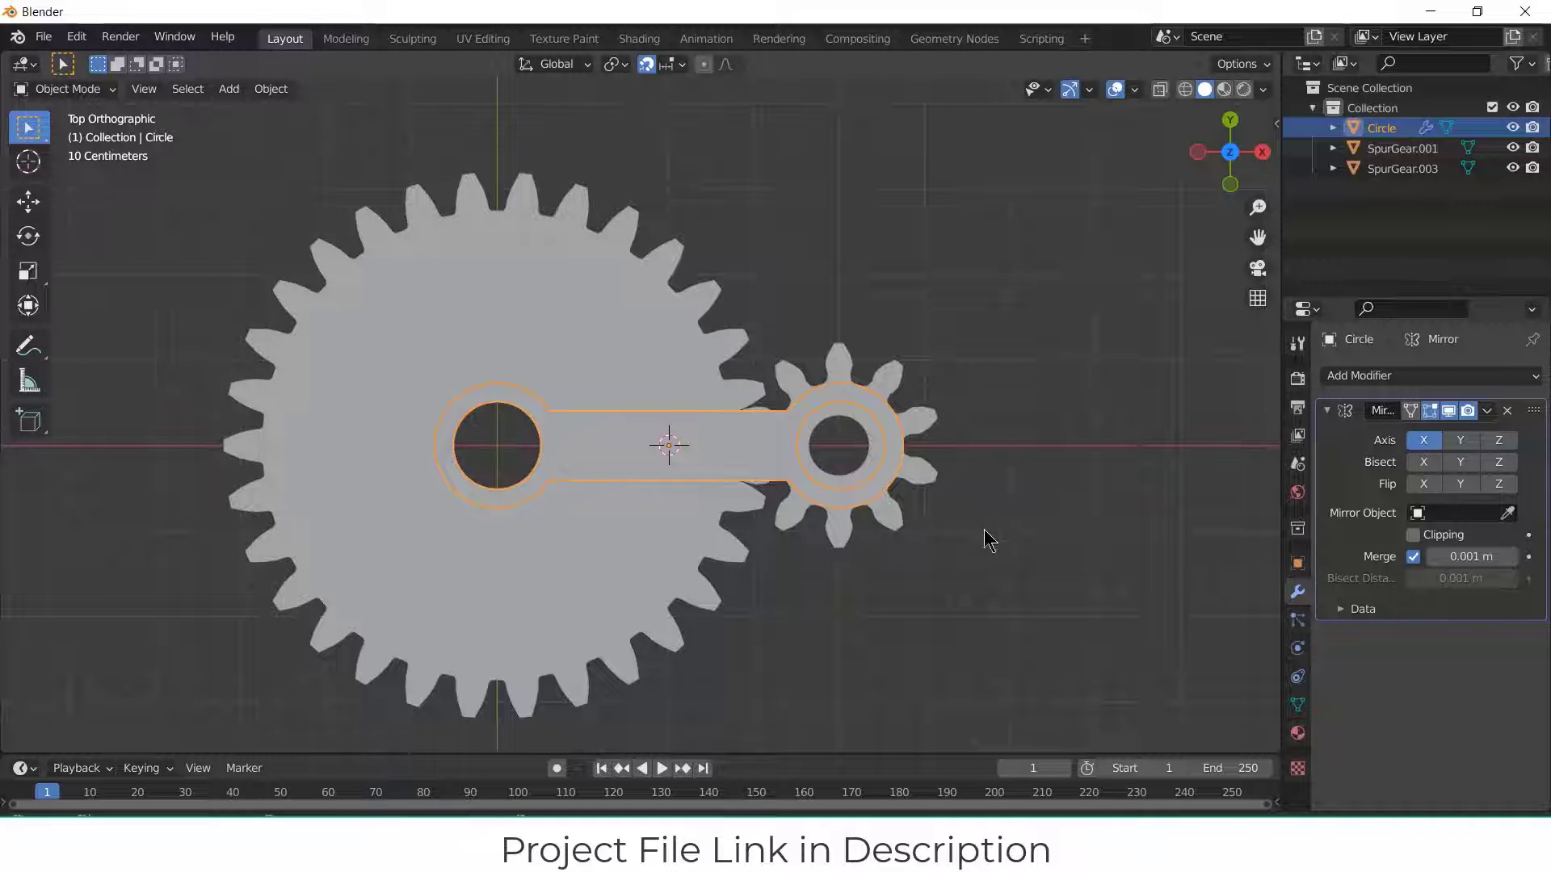
Step: In Edit Mode, move the link arm's end edges -0.1 m along X
{"action": "scroll", "coordinate": [961, 461], "scroll_direction": "up", "scroll_amount": 3}
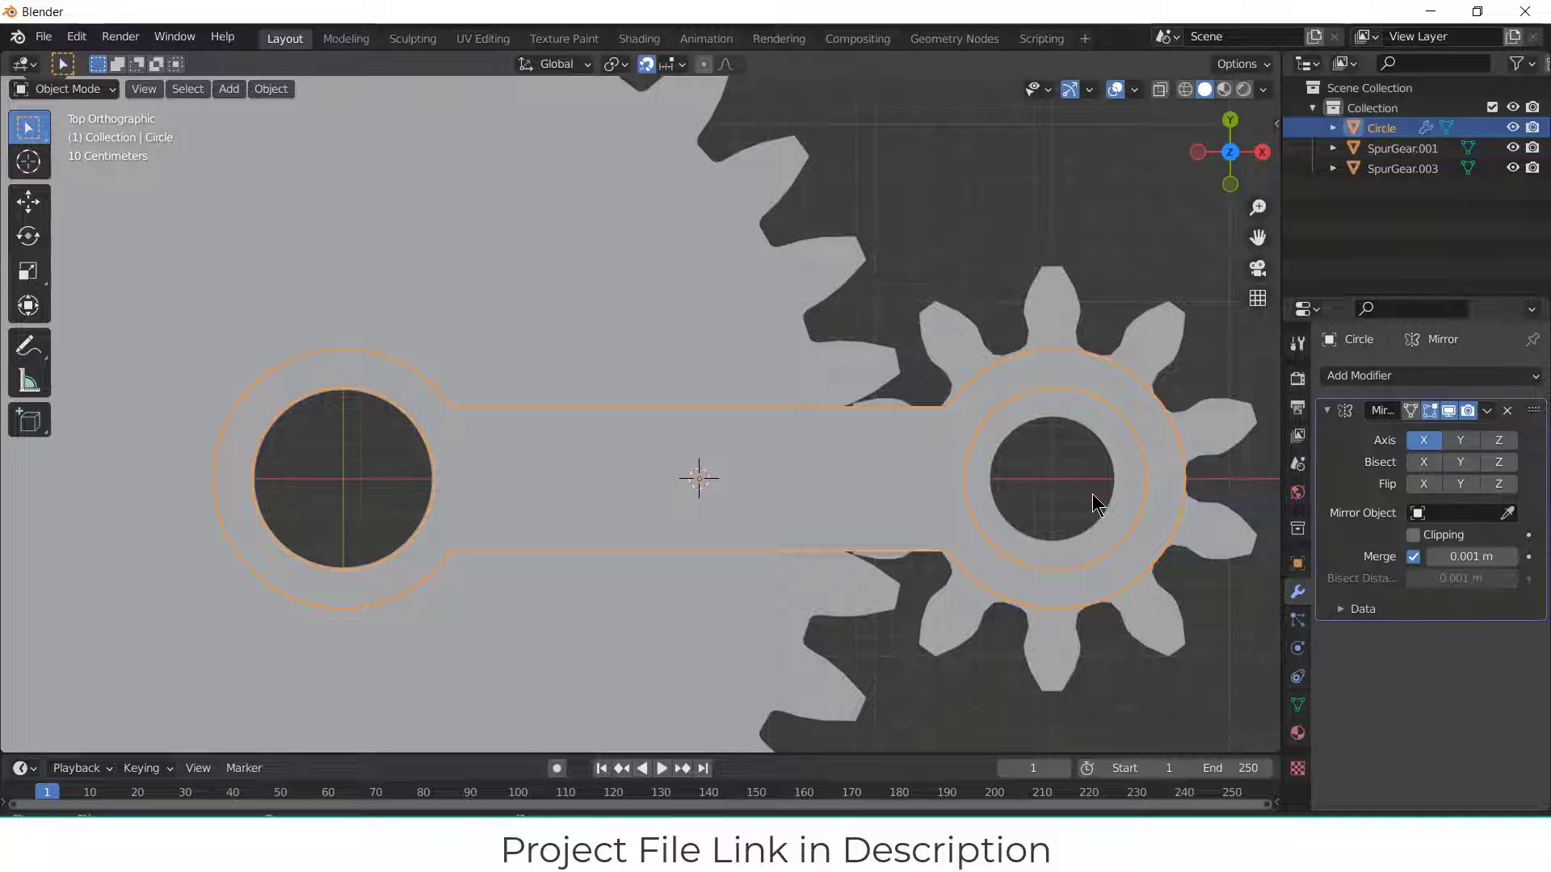
{"action": "scroll", "coordinate": [1093, 495], "scroll_direction": "down", "scroll_amount": 1}
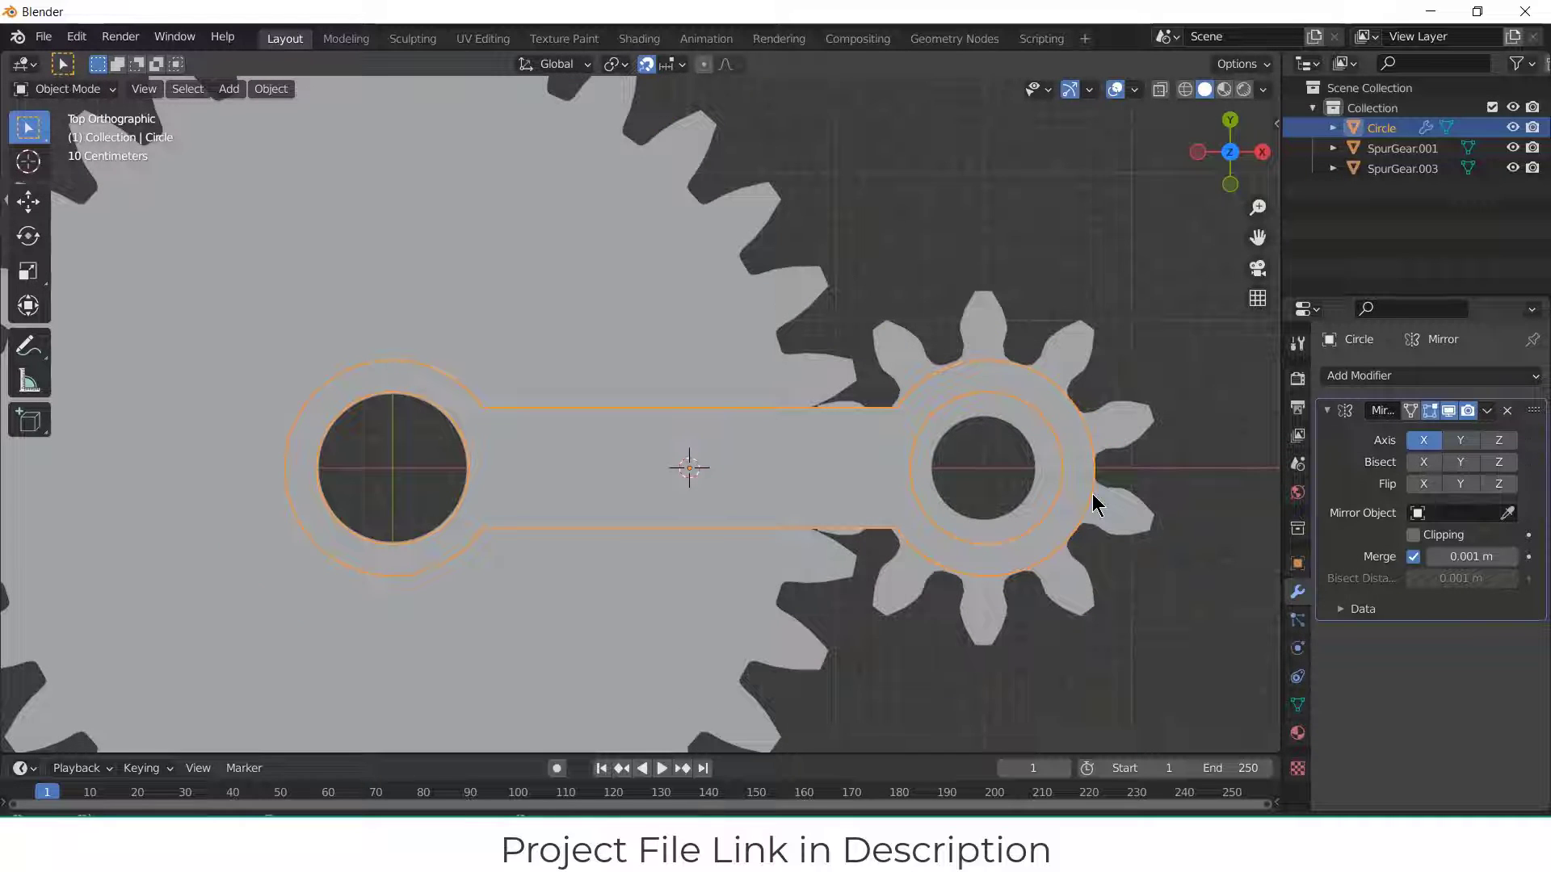
{"action": "left_click", "coordinate": [1071, 460]}
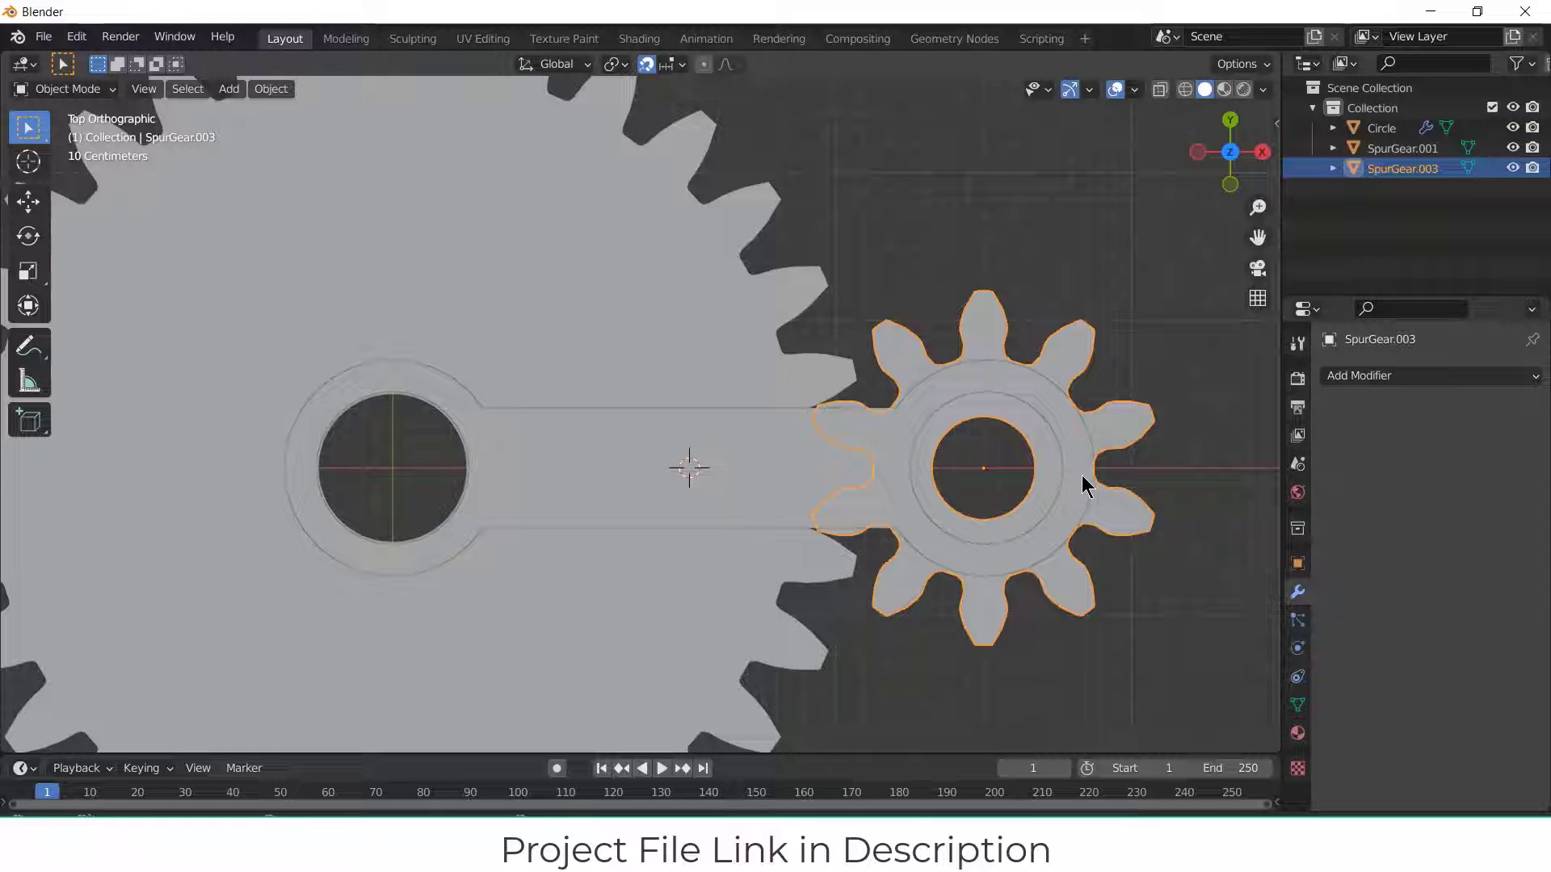
{"action": "left_click", "coordinate": [1083, 475]}
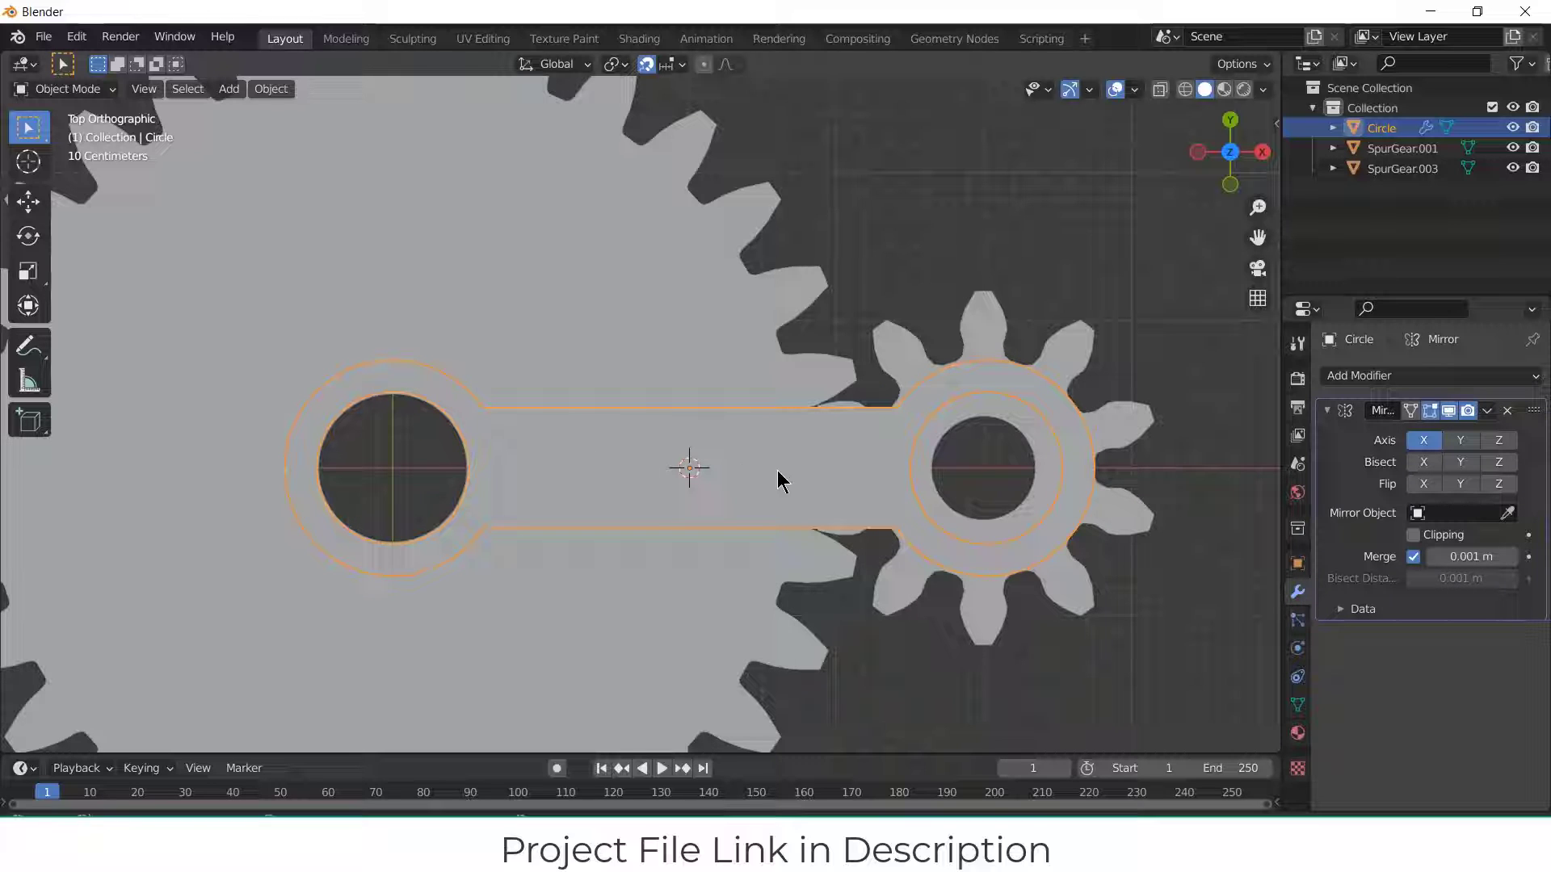
{"action": "left_click", "coordinate": [804, 482]}
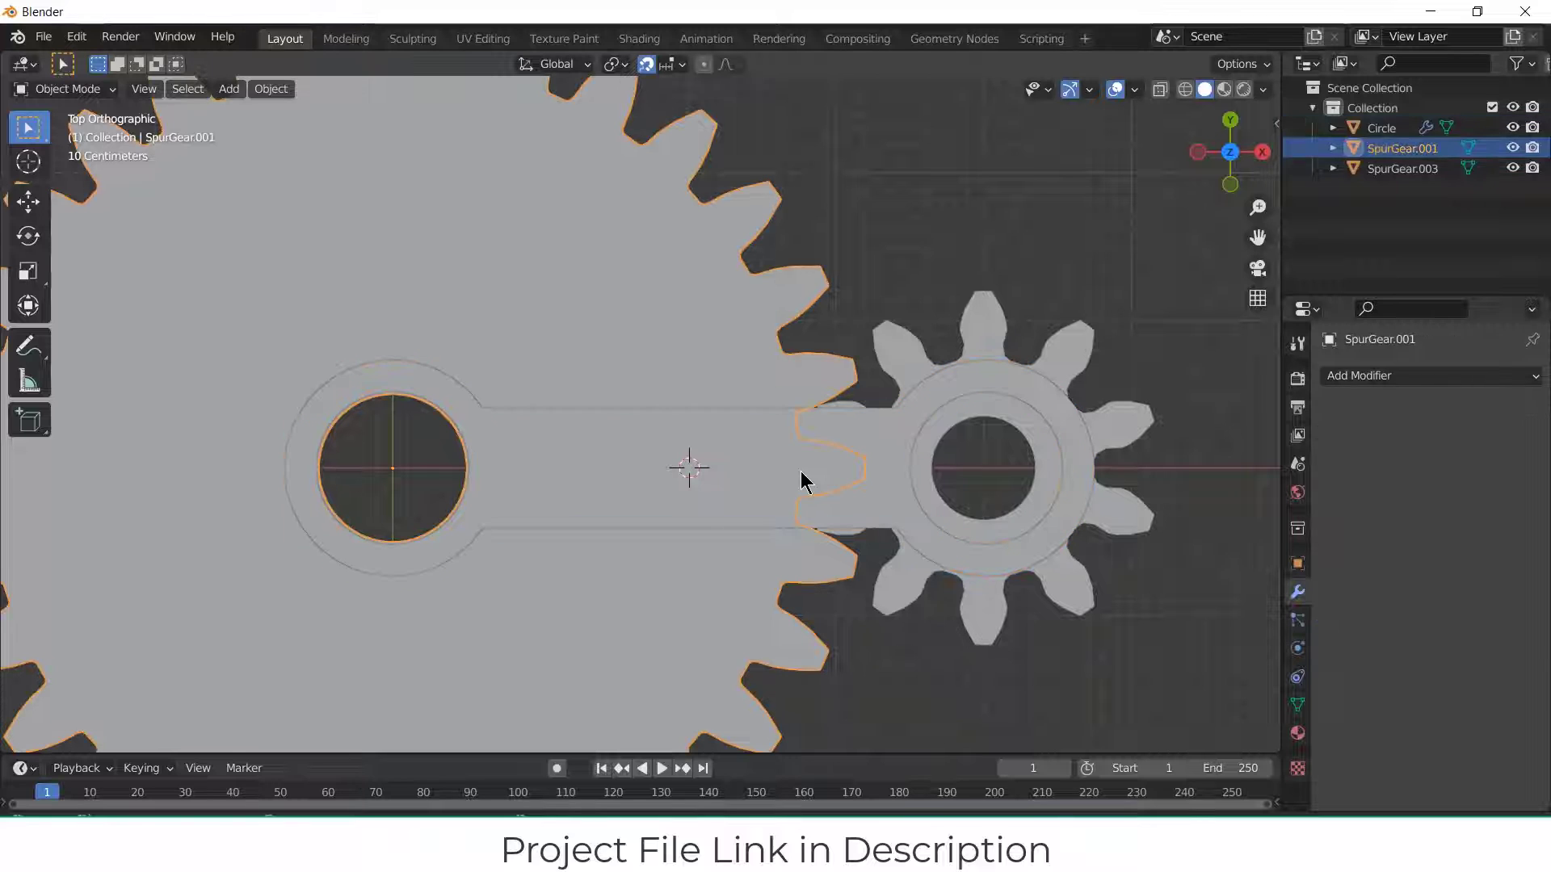
{"action": "left_click", "coordinate": [744, 478]}
{"action": "key", "text": "Tab"}
{"action": "scroll", "coordinate": [764, 474], "scroll_direction": "up", "scroll_amount": 2}
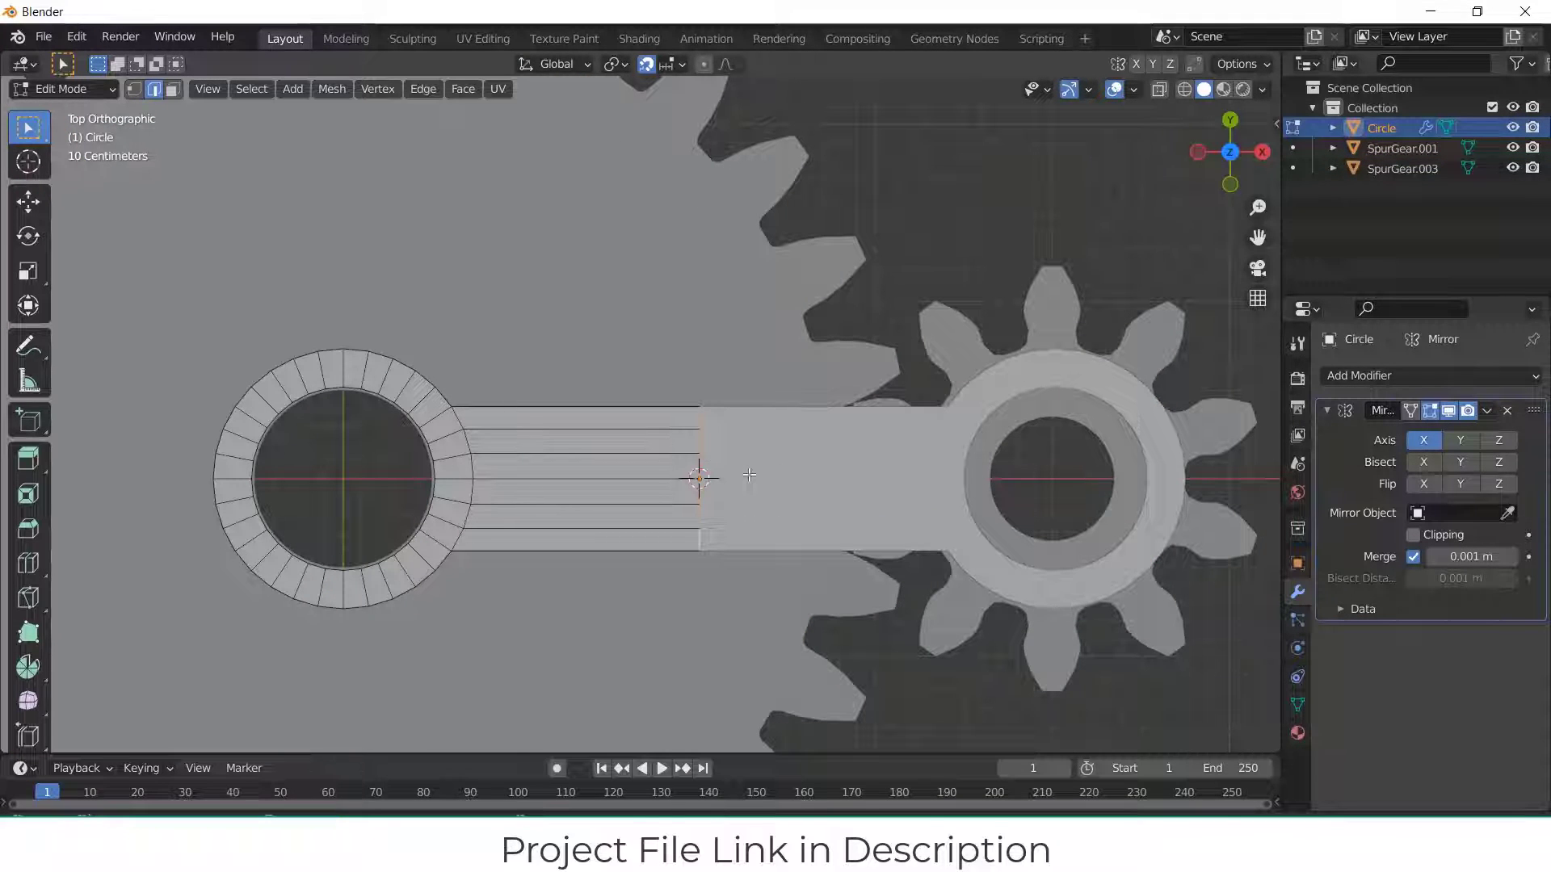
{"action": "key", "text": "g"}
{"action": "key", "text": "x"}
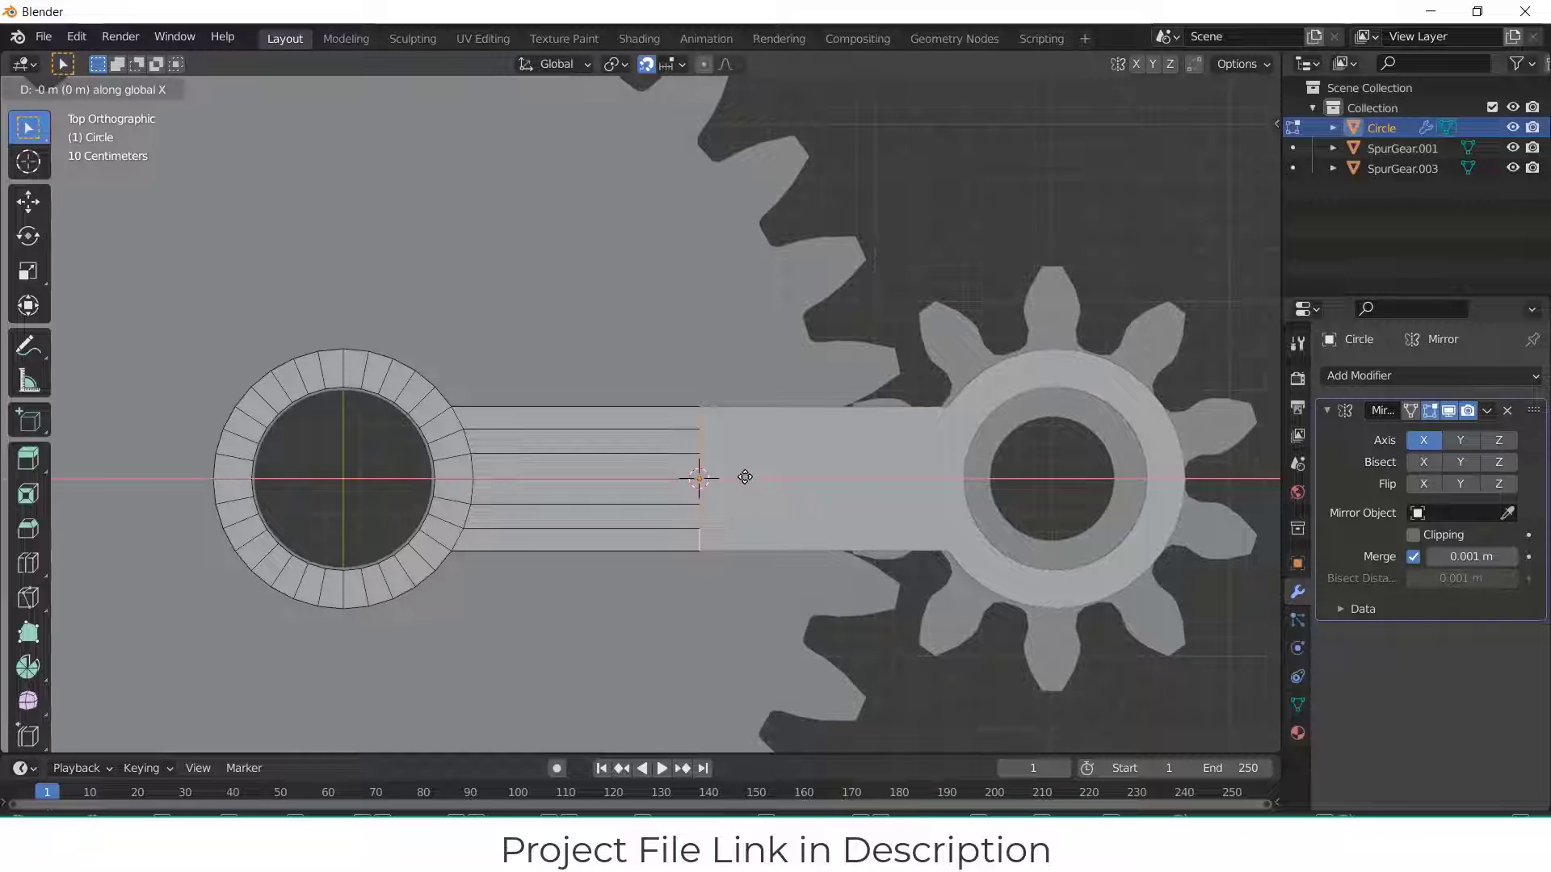
{"action": "left_click", "coordinate": [737, 478]}
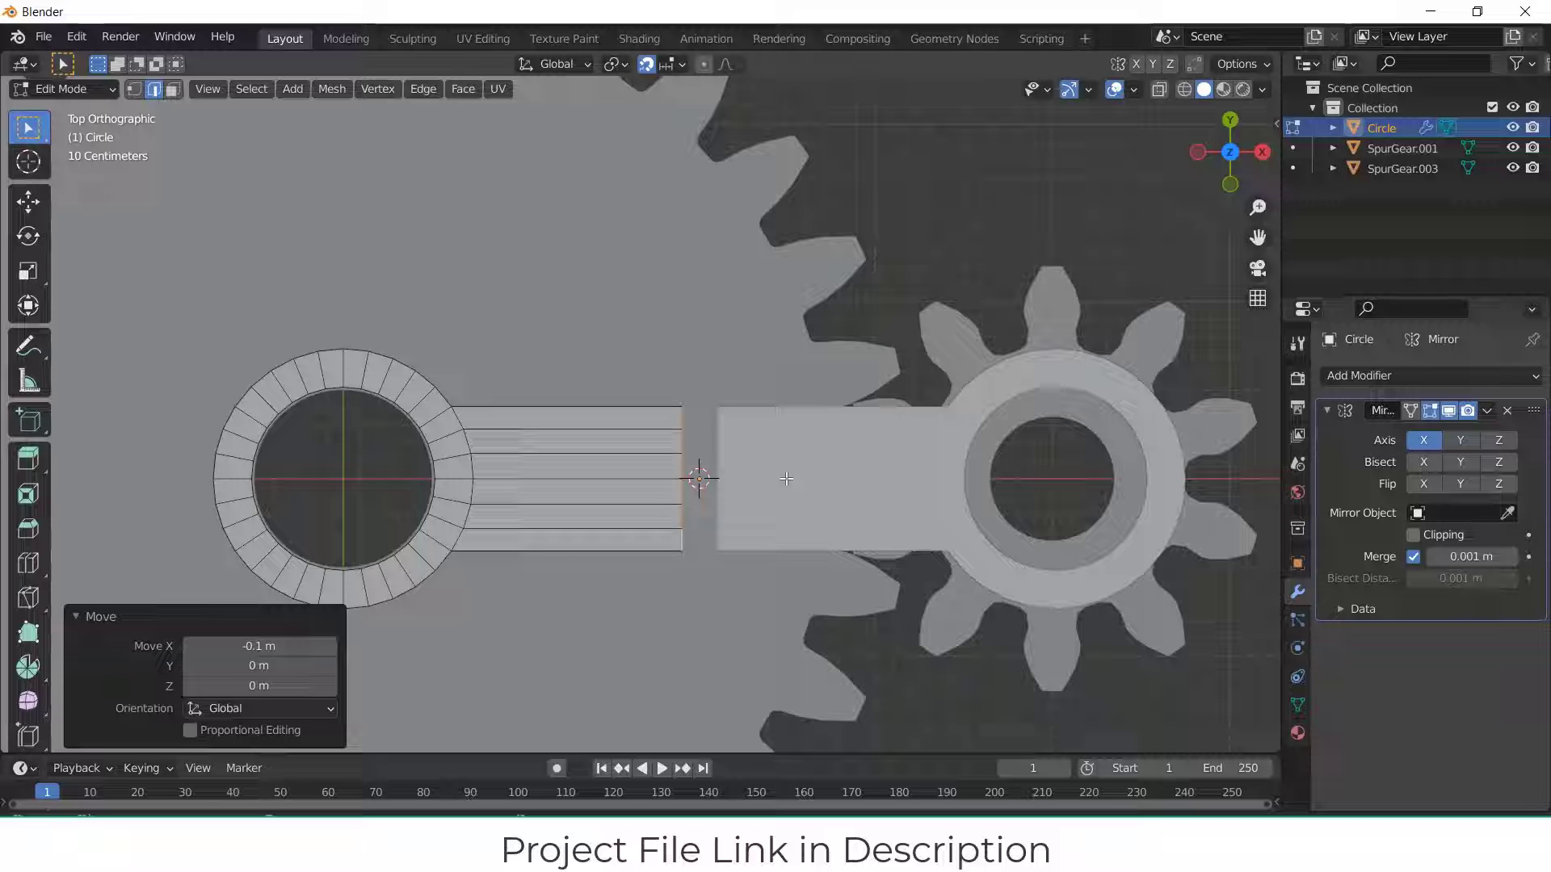
Step: In Object Mode, remove the arm's Mirror modifier and add a Plain Axes empty at the 3D cursor
{"action": "key", "text": "Tab"}
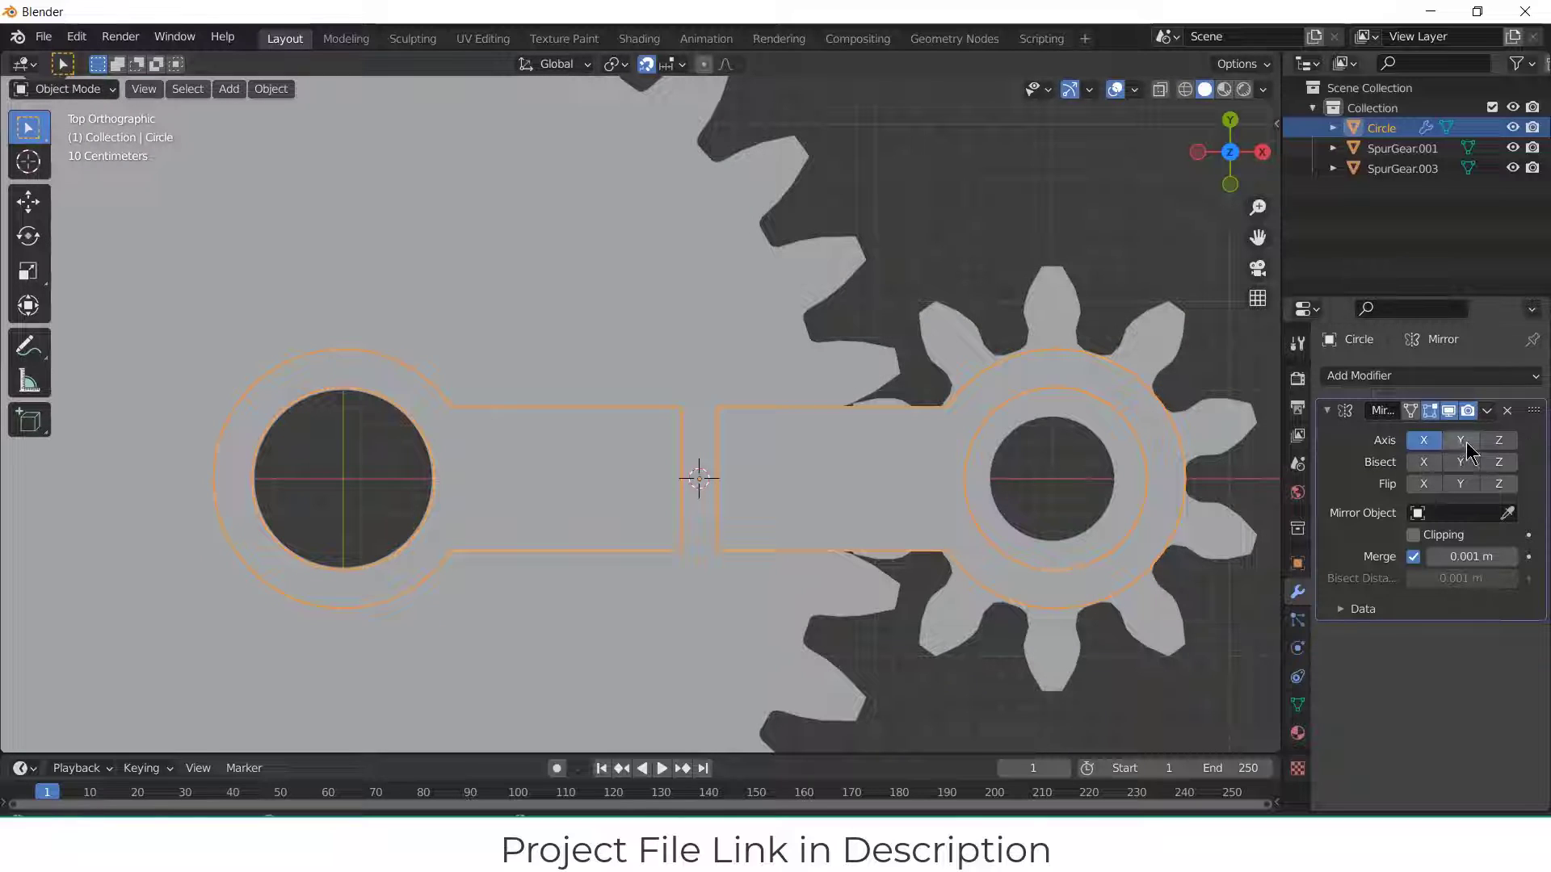
{"action": "left_click", "coordinate": [1508, 411]}
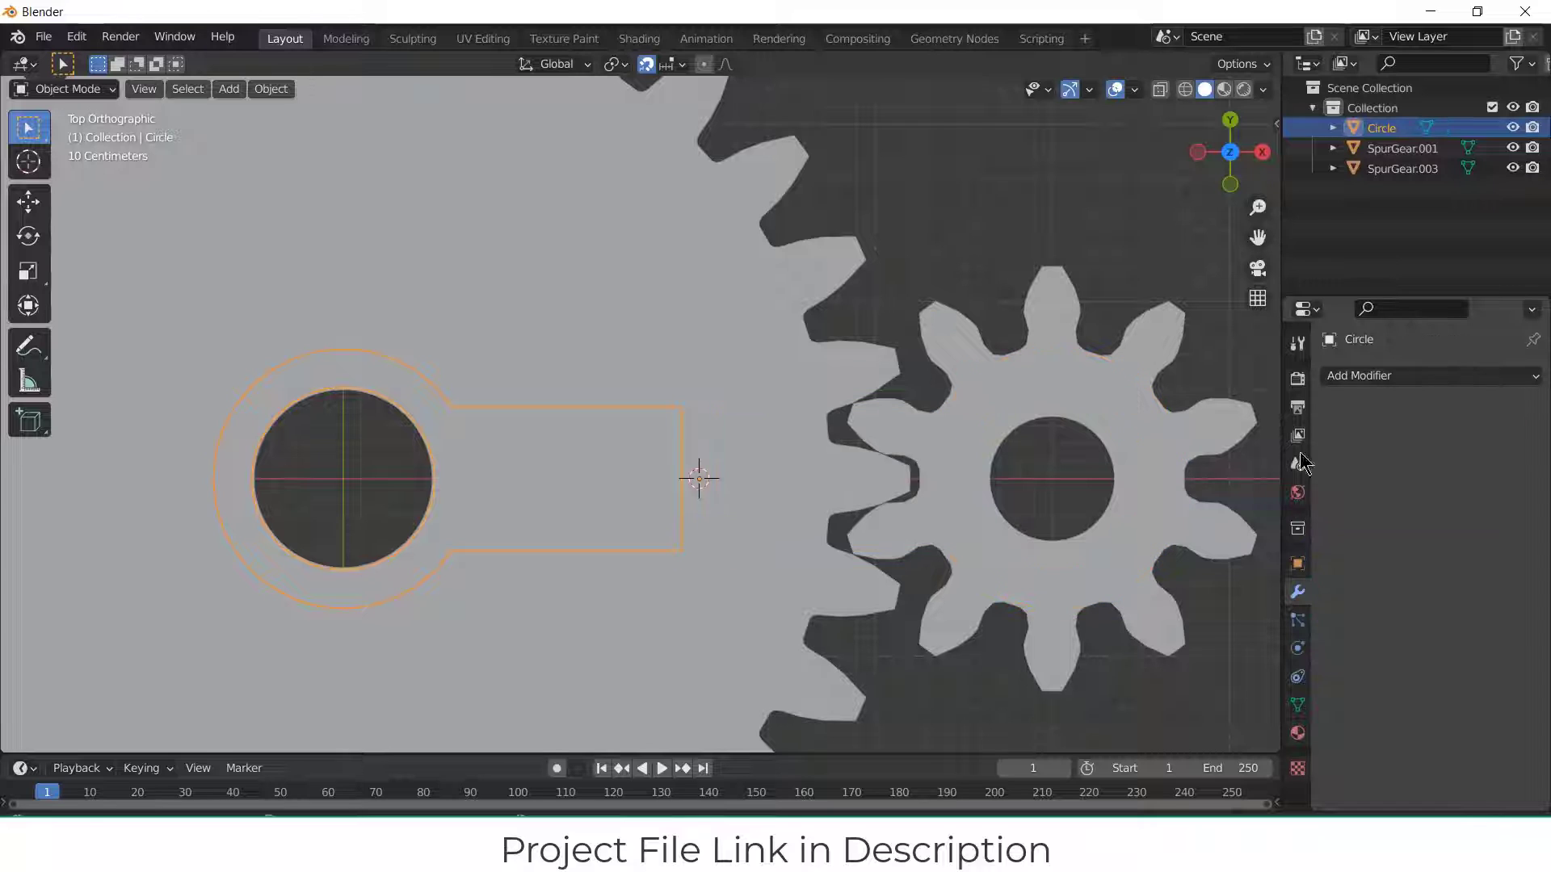
{"action": "left_click", "coordinate": [229, 89]}
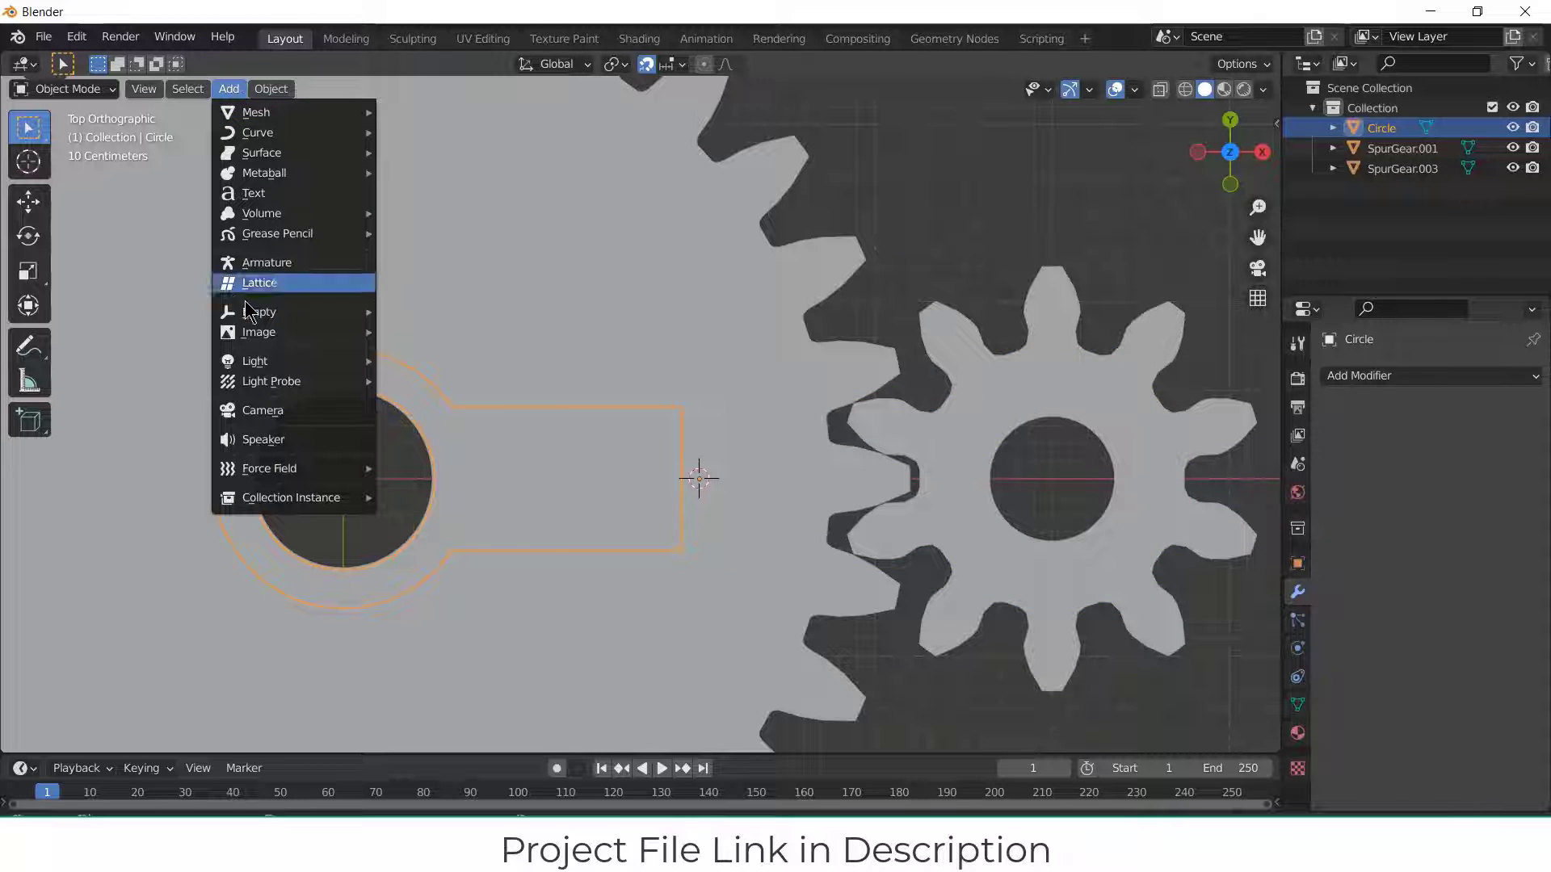
{"action": "mouse_move", "coordinate": [255, 315]}
{"action": "left_click", "coordinate": [432, 312]}
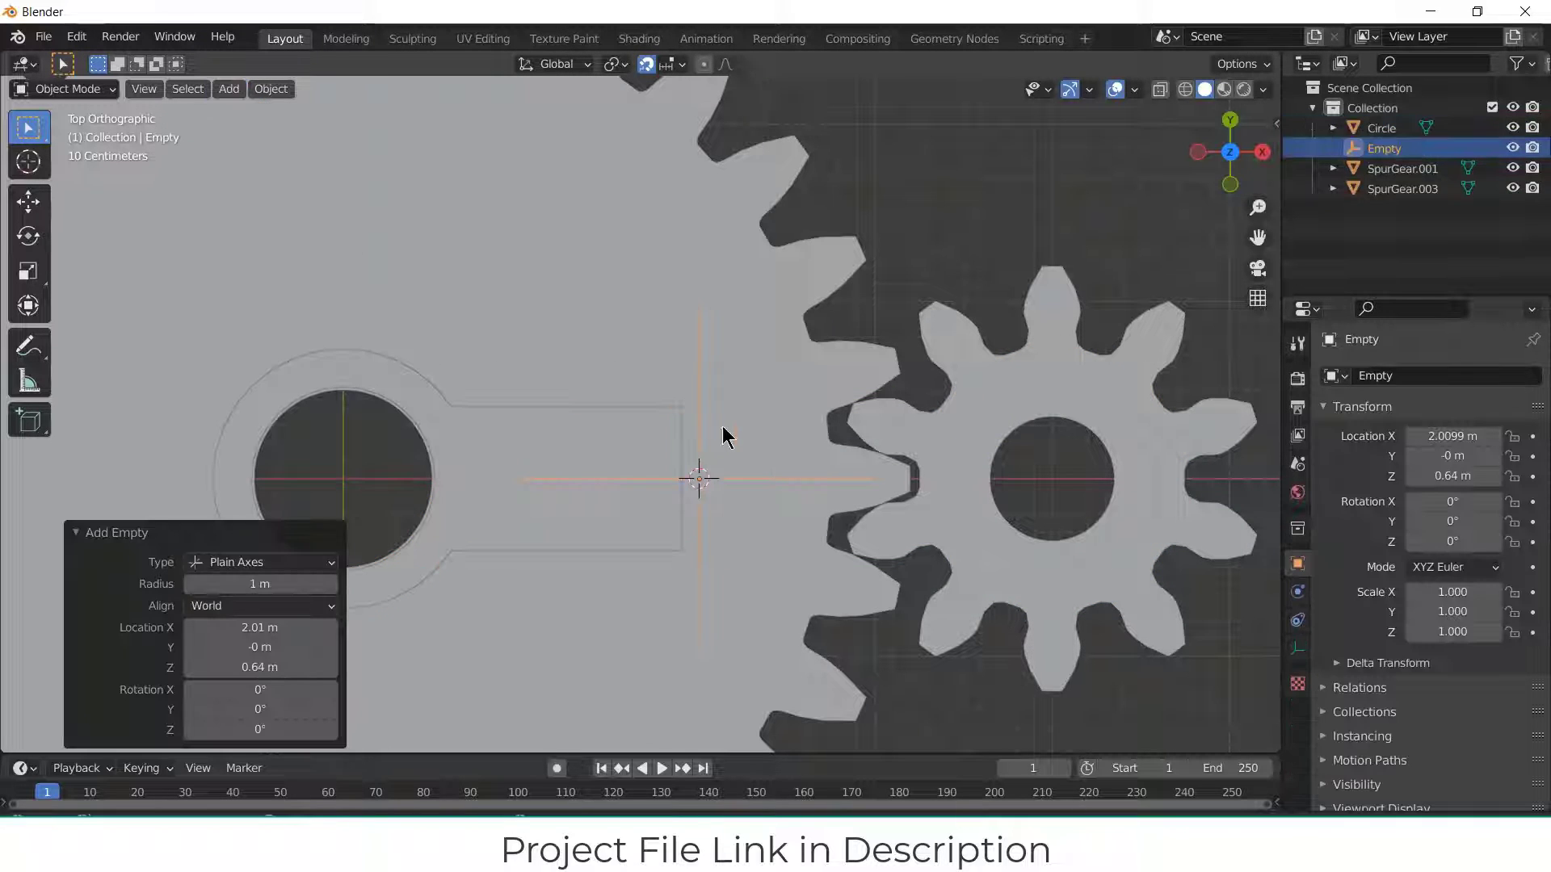
Step: Set the empty's X location to 2 m
{"action": "double_click", "coordinate": [1454, 436]}
{"action": "type", "text": "2"}
{"action": "key", "text": "Return"}
{"action": "left_click", "coordinate": [1470, 476]}
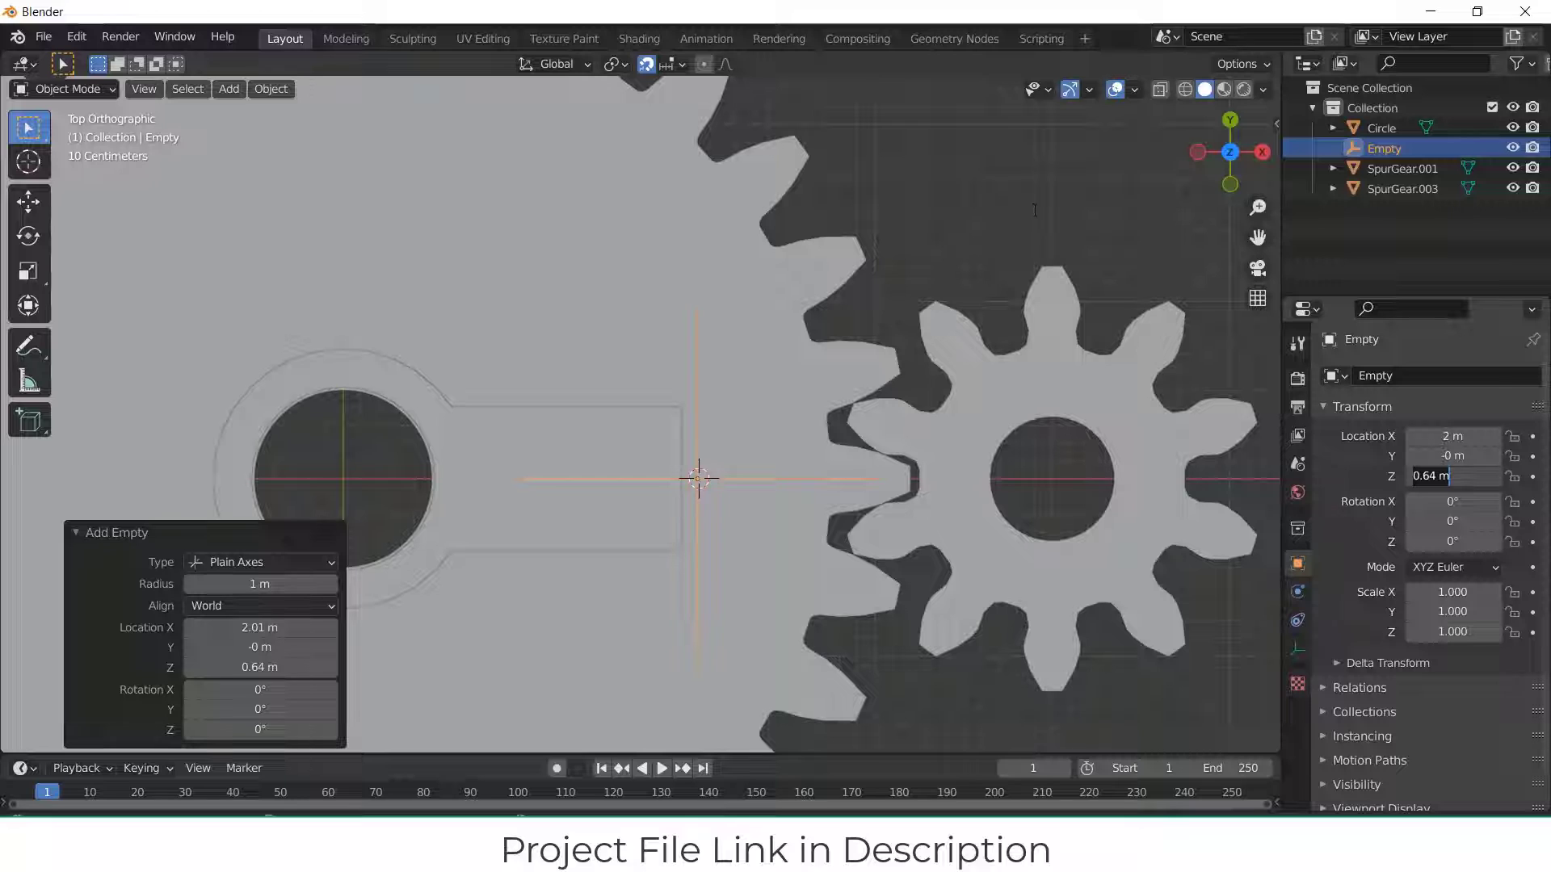
Step: Add a Mirror modifier on the X axis to the arm, using the Empty as the mirror object
{"action": "left_click", "coordinate": [633, 464]}
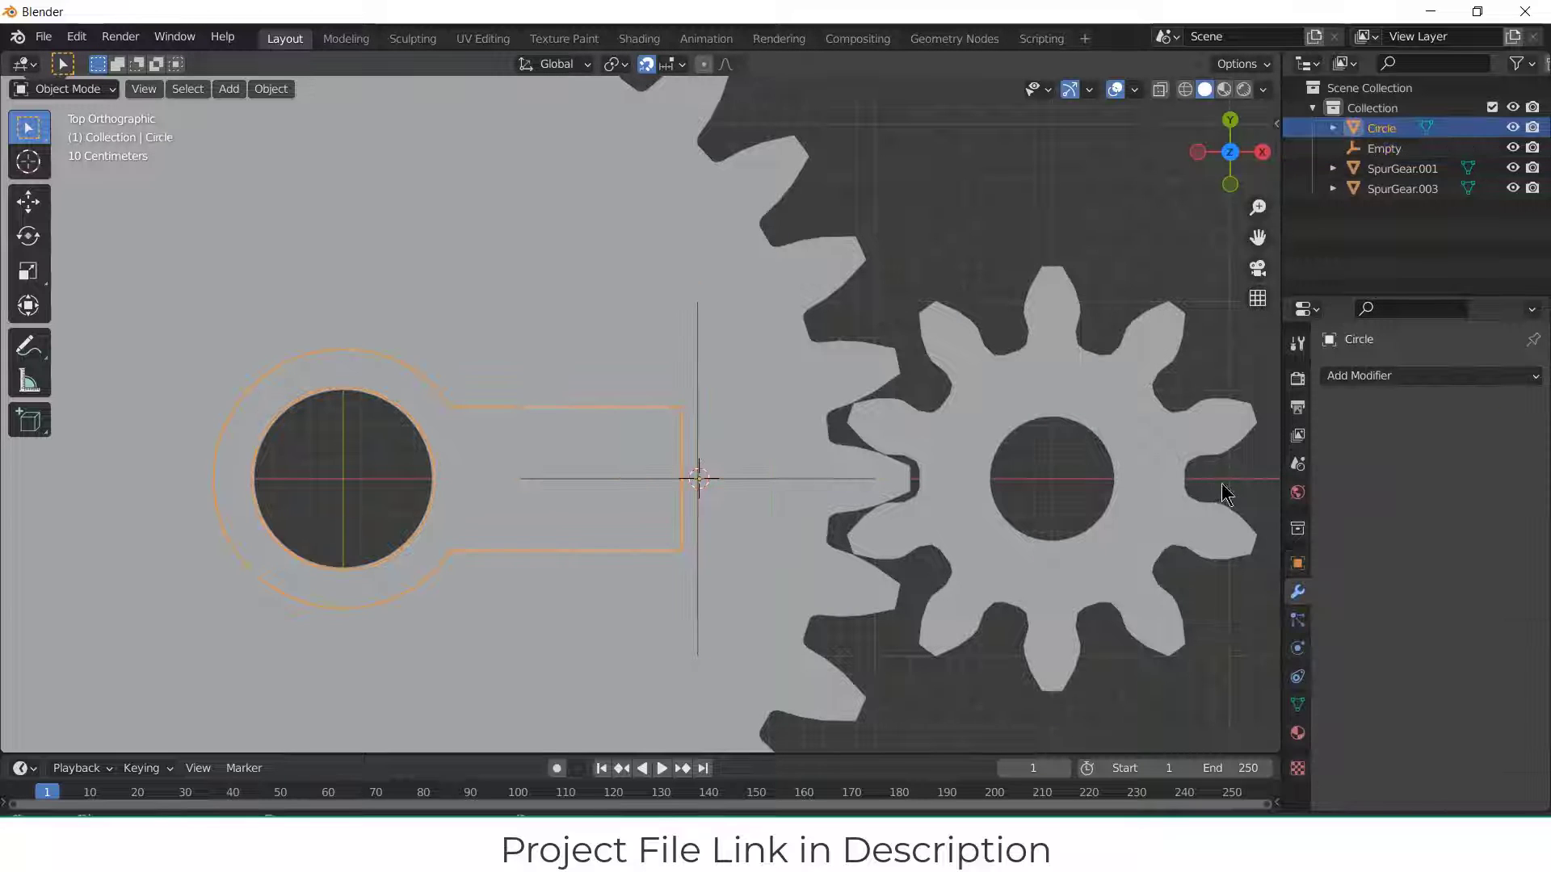
{"action": "left_click", "coordinate": [1416, 377]}
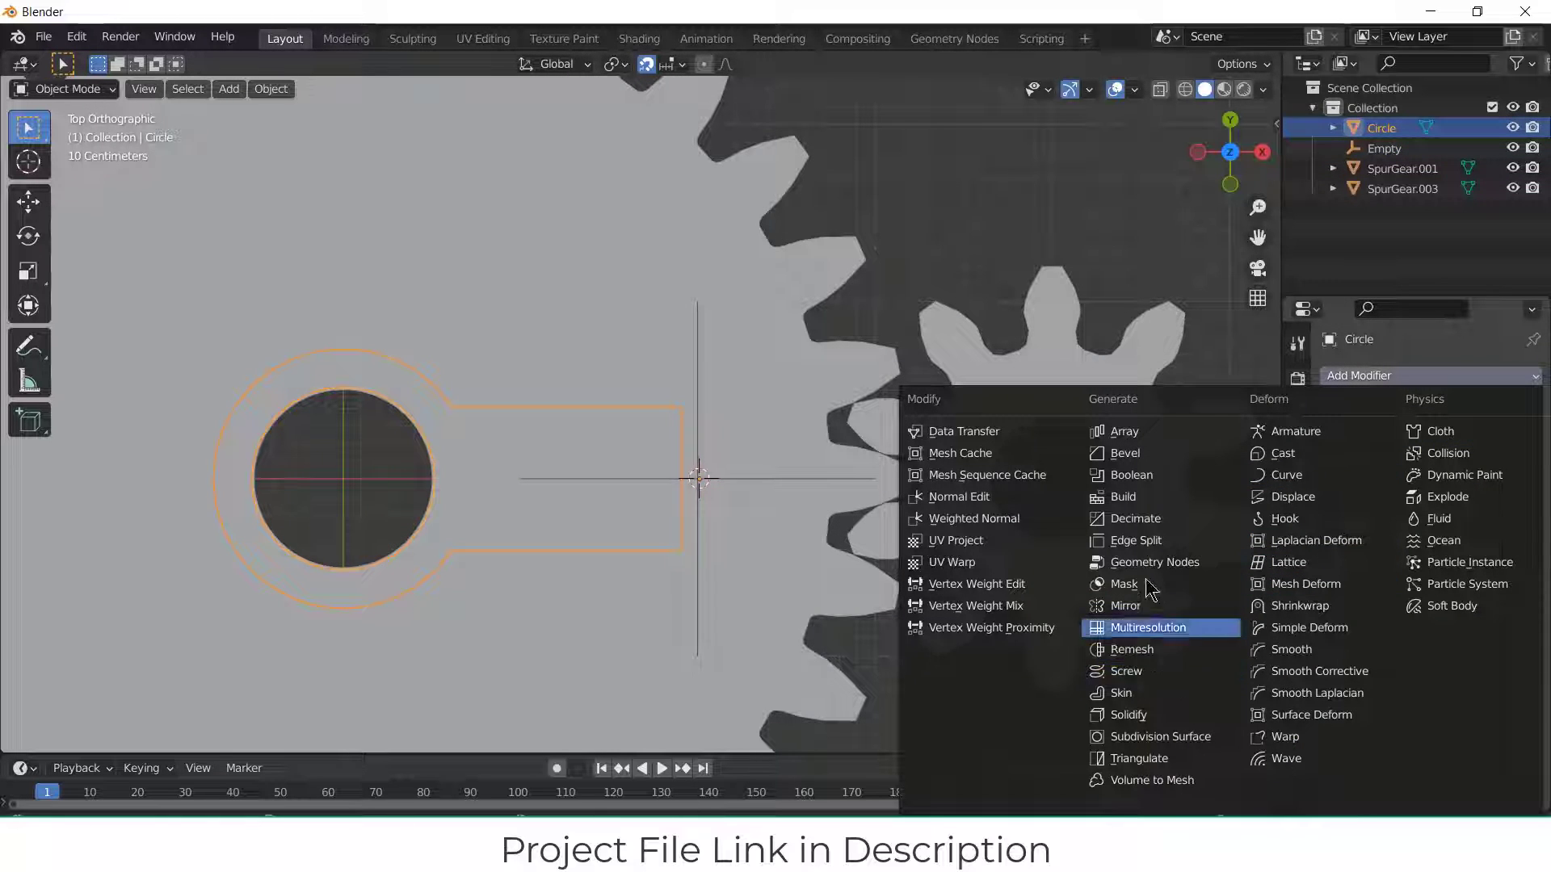
{"action": "left_click", "coordinate": [1148, 605]}
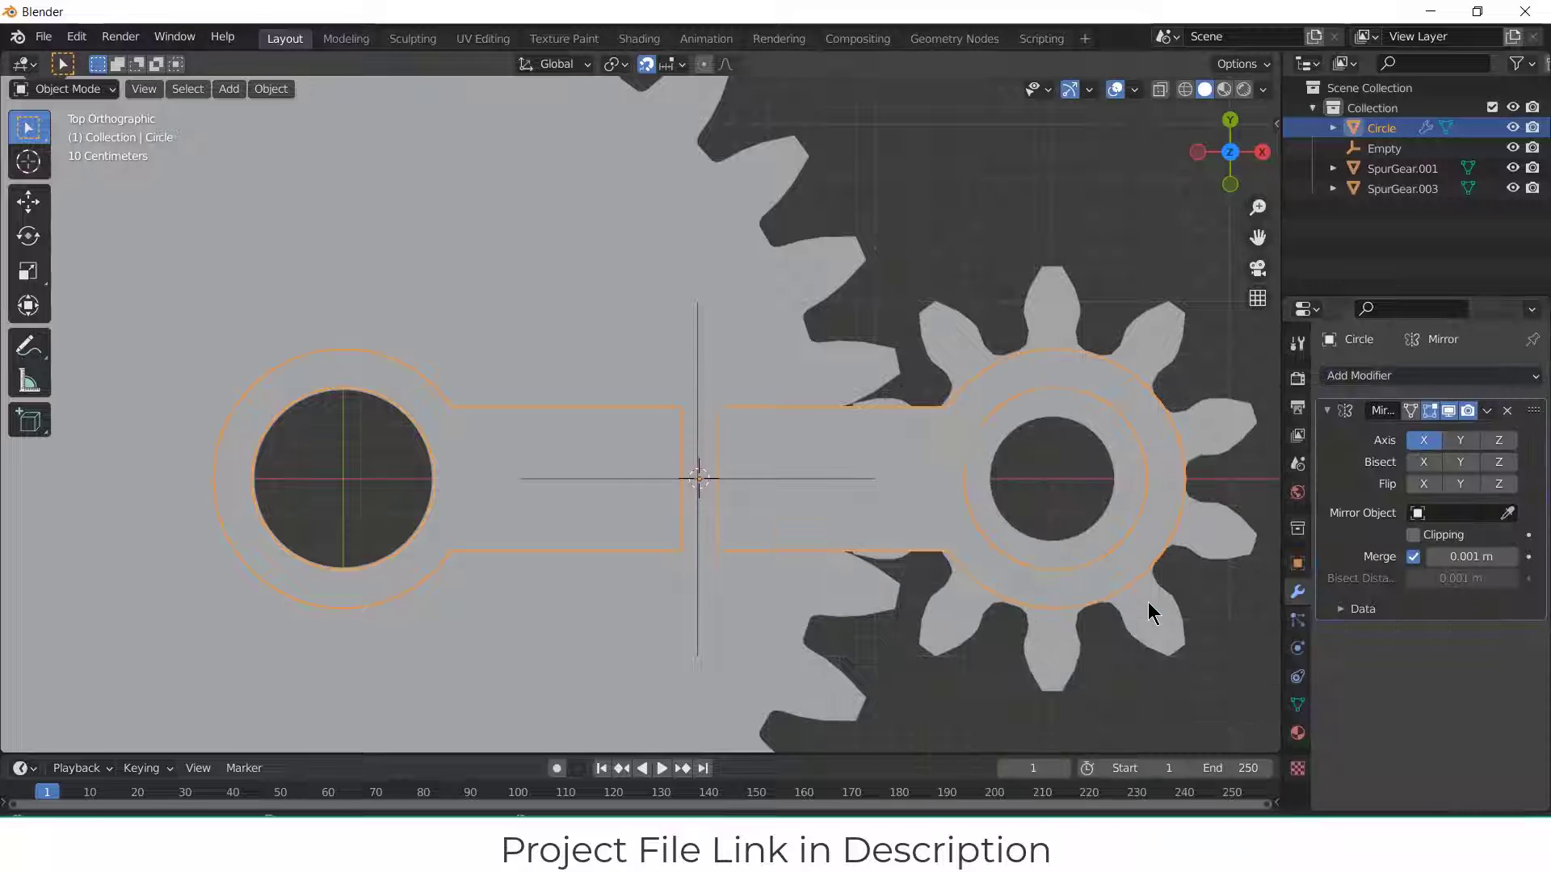
{"action": "left_click", "coordinate": [1427, 517]}
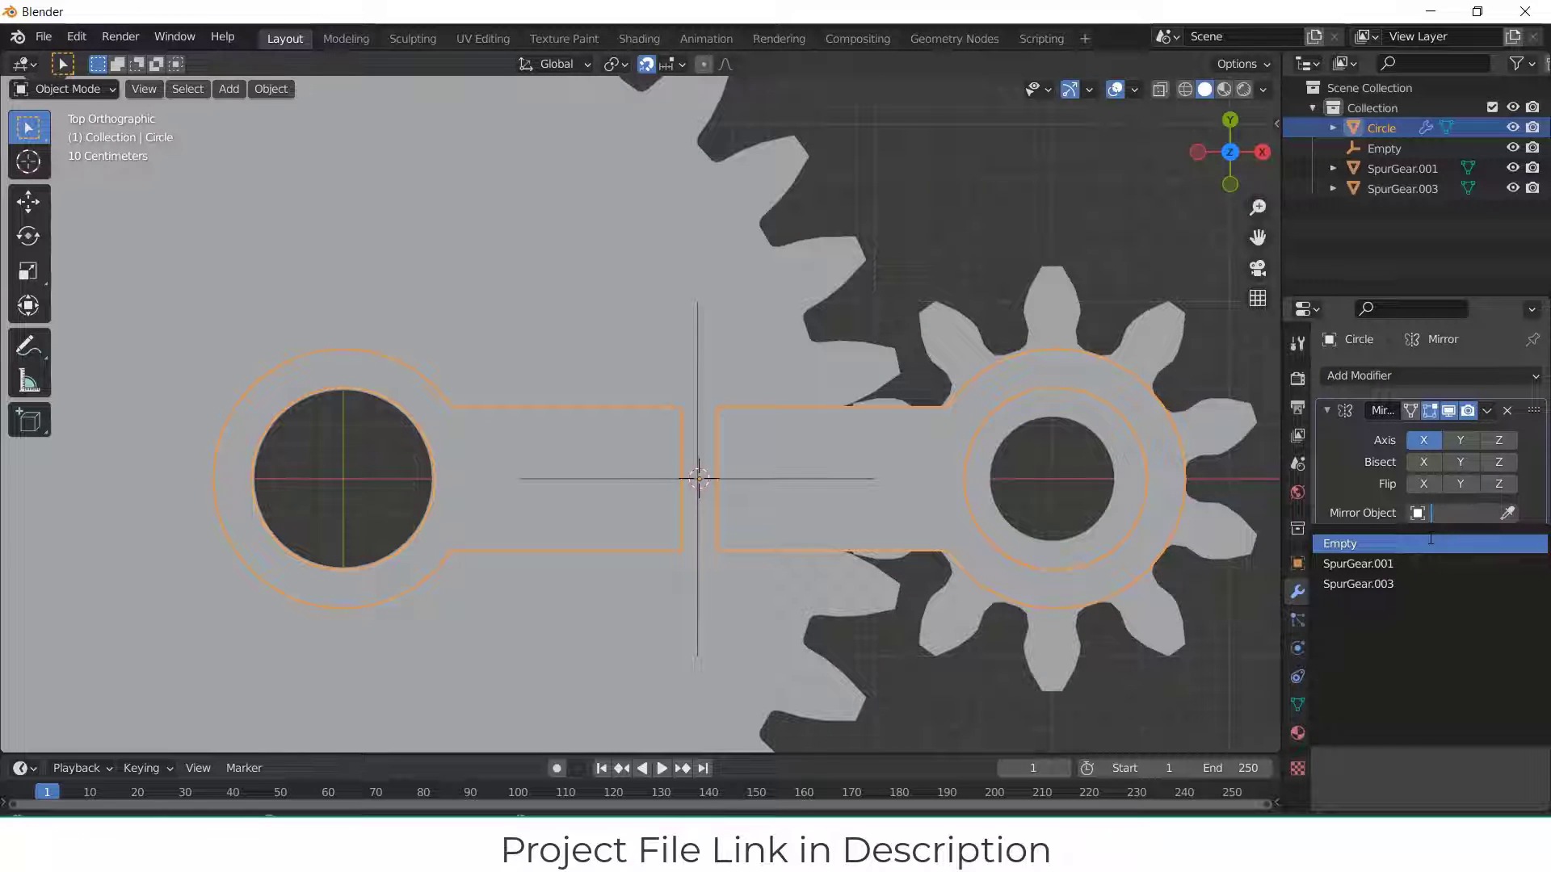
{"action": "left_click", "coordinate": [1430, 542]}
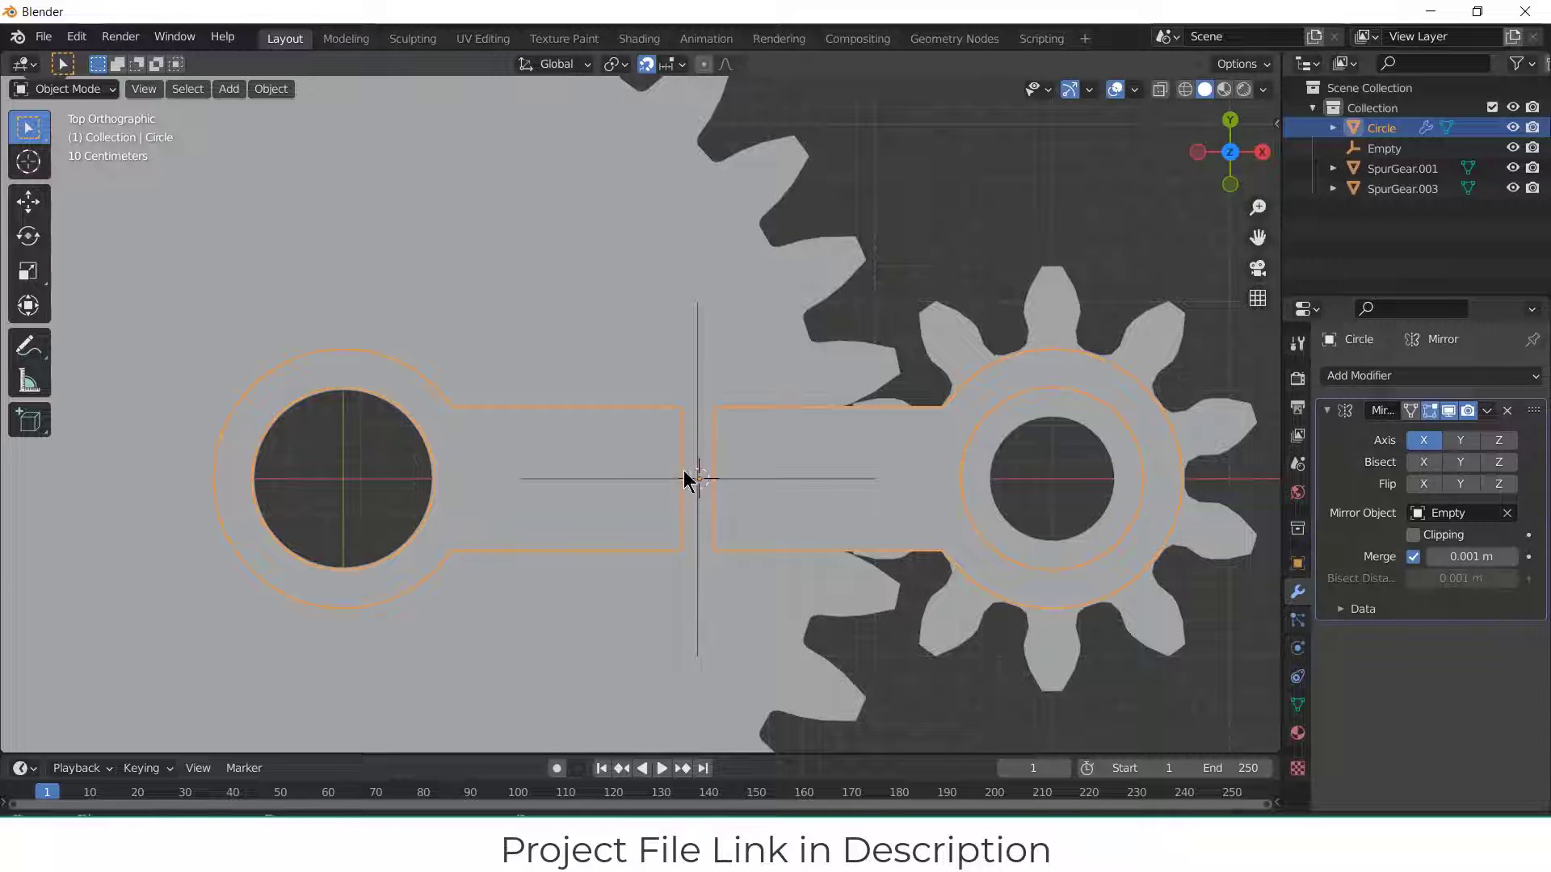
Step: Change the snapping target and move the arm's end edges 0.090128 m along X to the empty's centre
{"action": "left_click", "coordinate": [633, 450]}
{"action": "left_click", "coordinate": [662, 447]}
{"action": "key", "text": "Tab"}
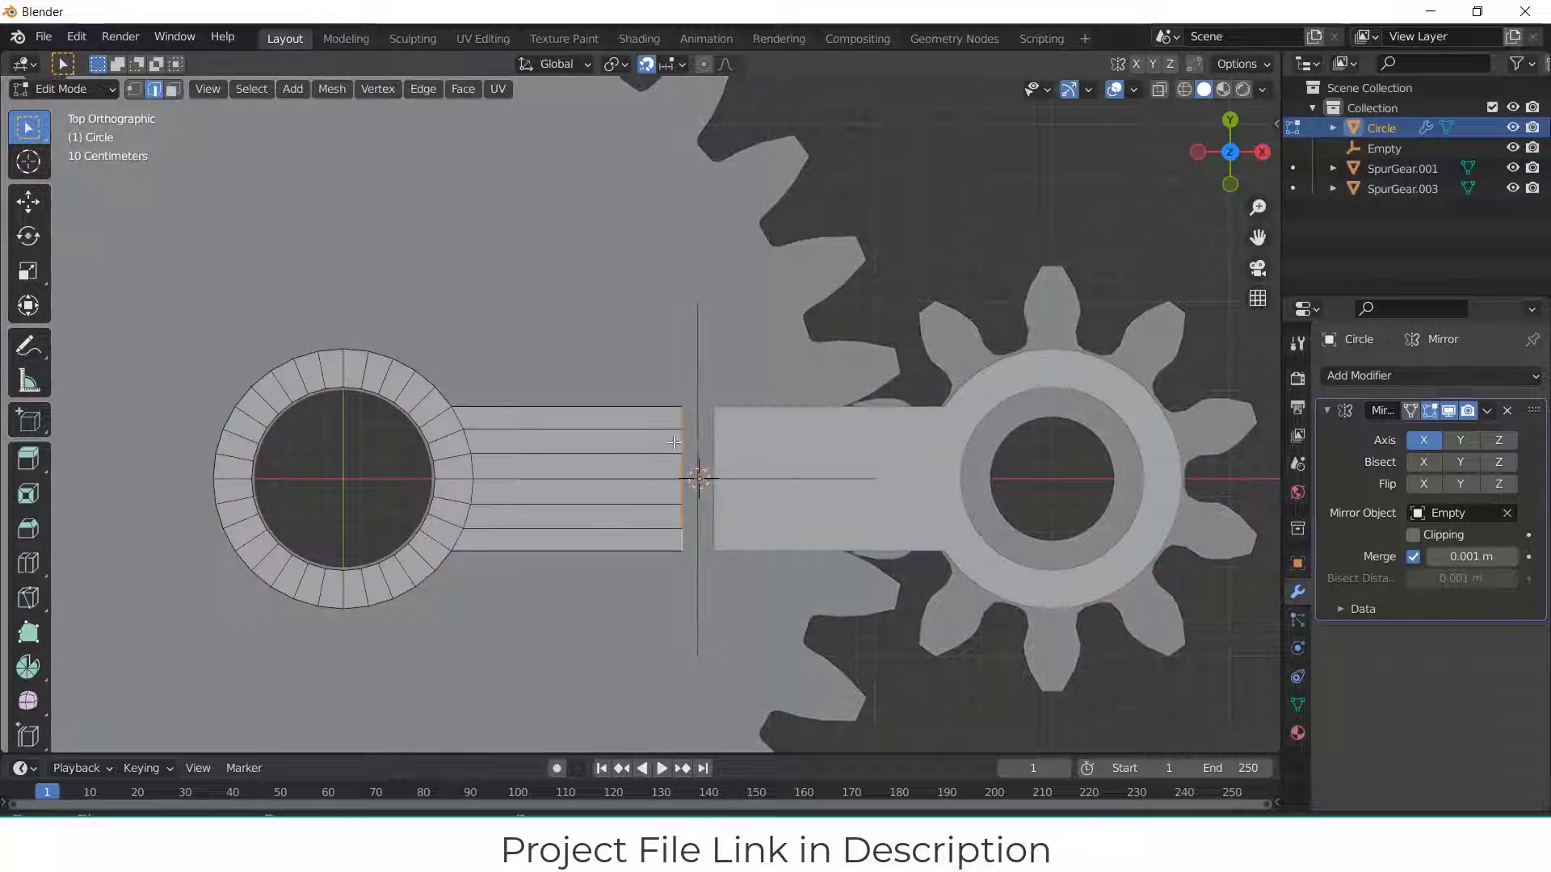
{"action": "left_click", "coordinate": [681, 65]}
{"action": "left_click", "coordinate": [578, 279]}
{"action": "key", "text": "g"}
{"action": "key", "text": "x"}
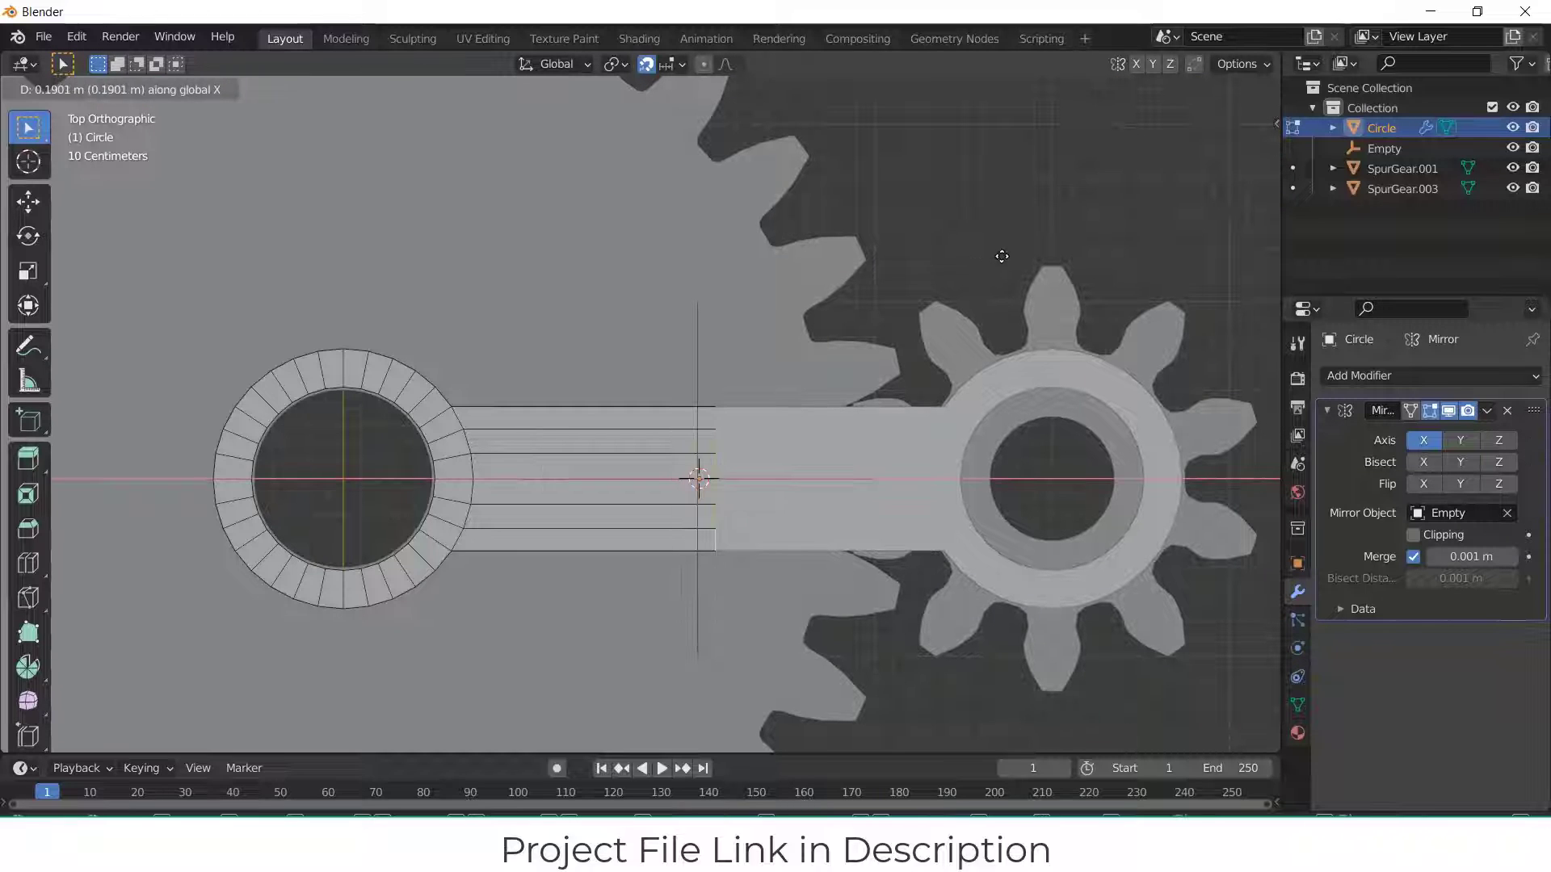
{"action": "left_click", "coordinate": [994, 256]}
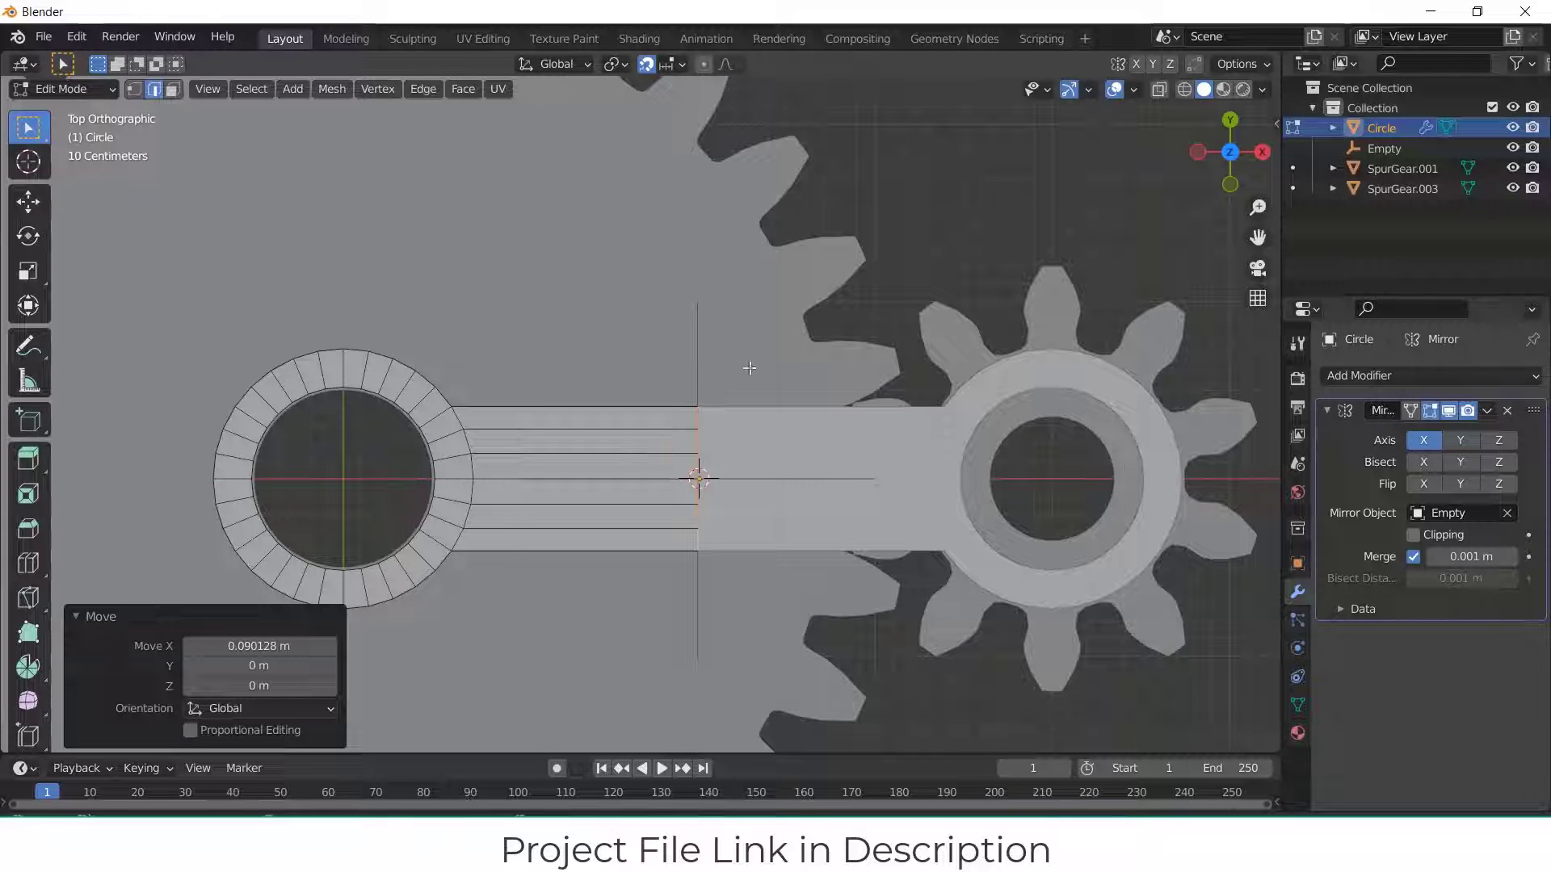
Step: Return to Object Mode and apply the arm's Mirror modifier
{"action": "middle_click_drag", "start_coordinate": [1063, 478], "coordinate": [752, 449], "text": "shift"}
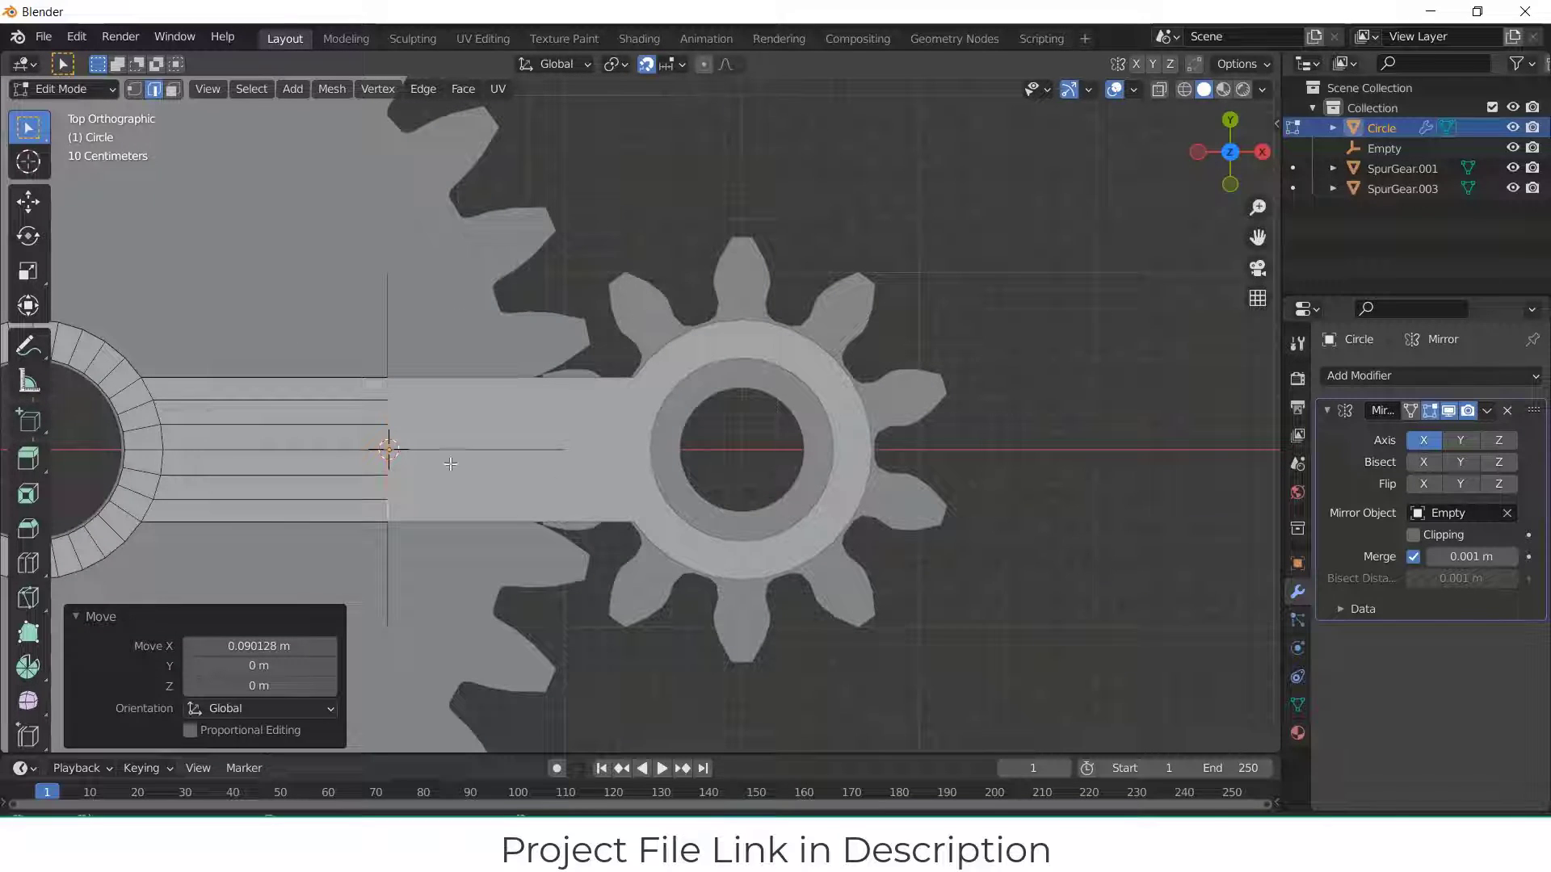
{"action": "key", "text": "Tab"}
{"action": "left_click", "coordinate": [1486, 410]}
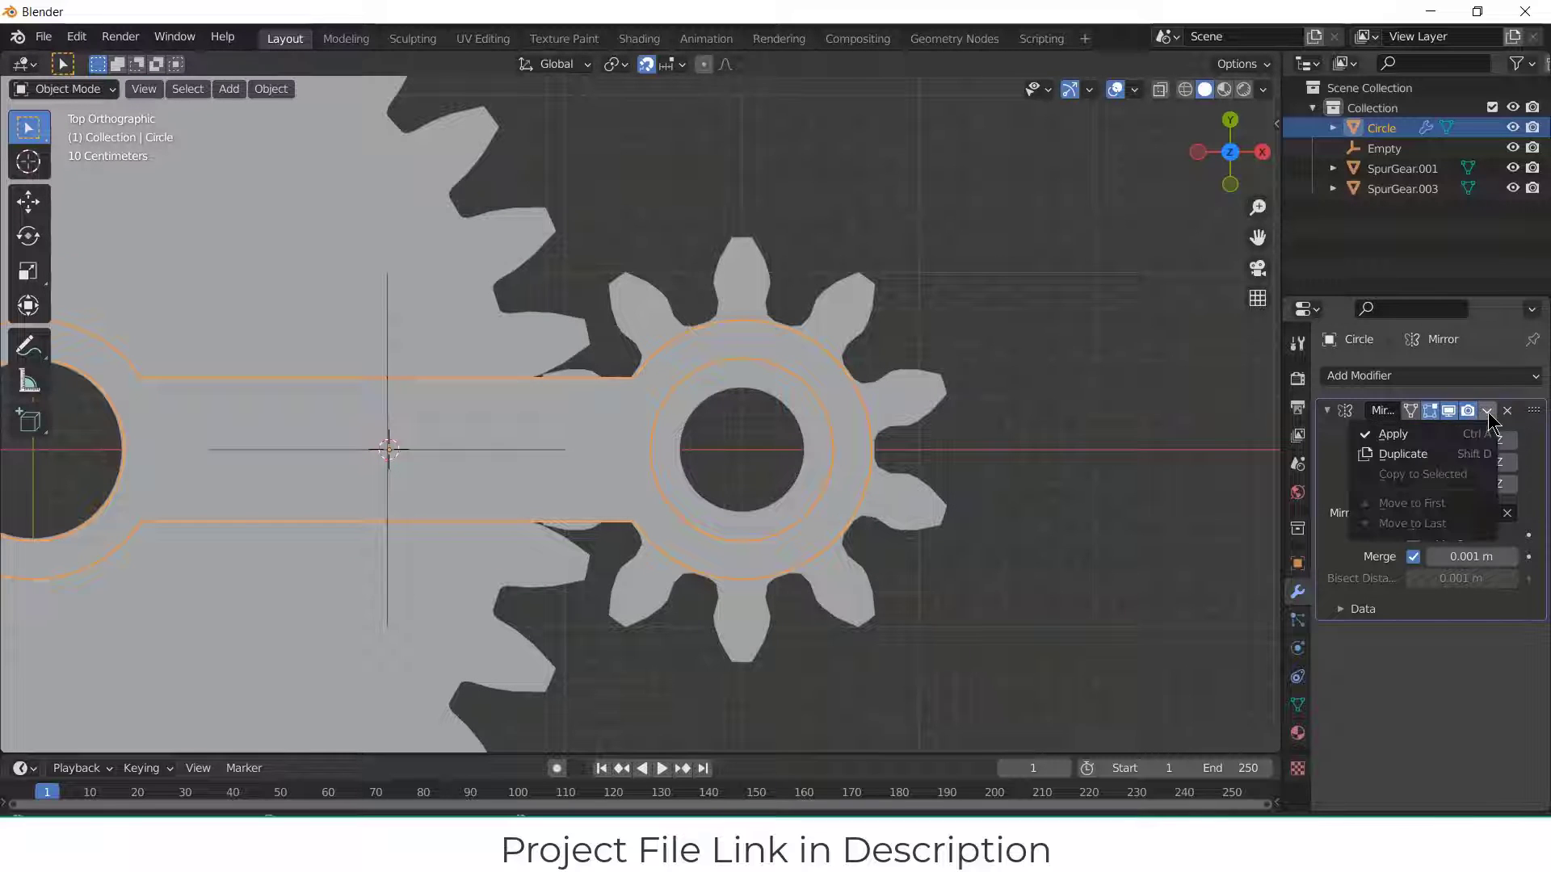
{"action": "left_click", "coordinate": [1446, 437]}
Step: Enter Edit Mode on the link arm and select the inner edge loop of its ring over the small gear
{"action": "left_click", "coordinate": [814, 373]}
{"action": "key", "text": "Tab"}
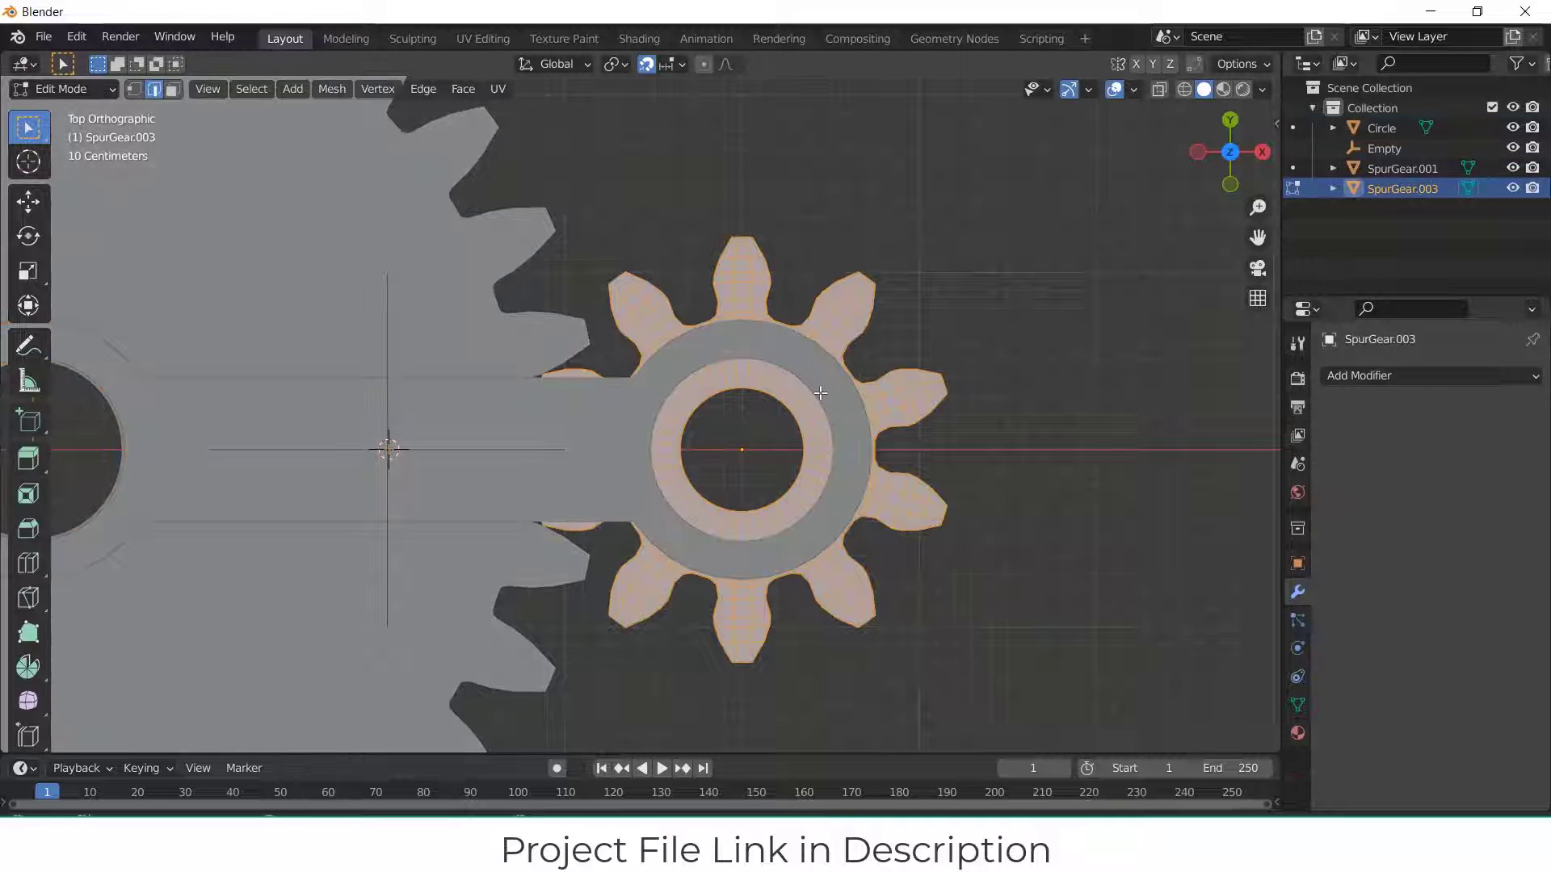
{"action": "key", "text": "Tab"}
{"action": "left_click", "coordinate": [822, 389]}
{"action": "key", "text": "Tab"}
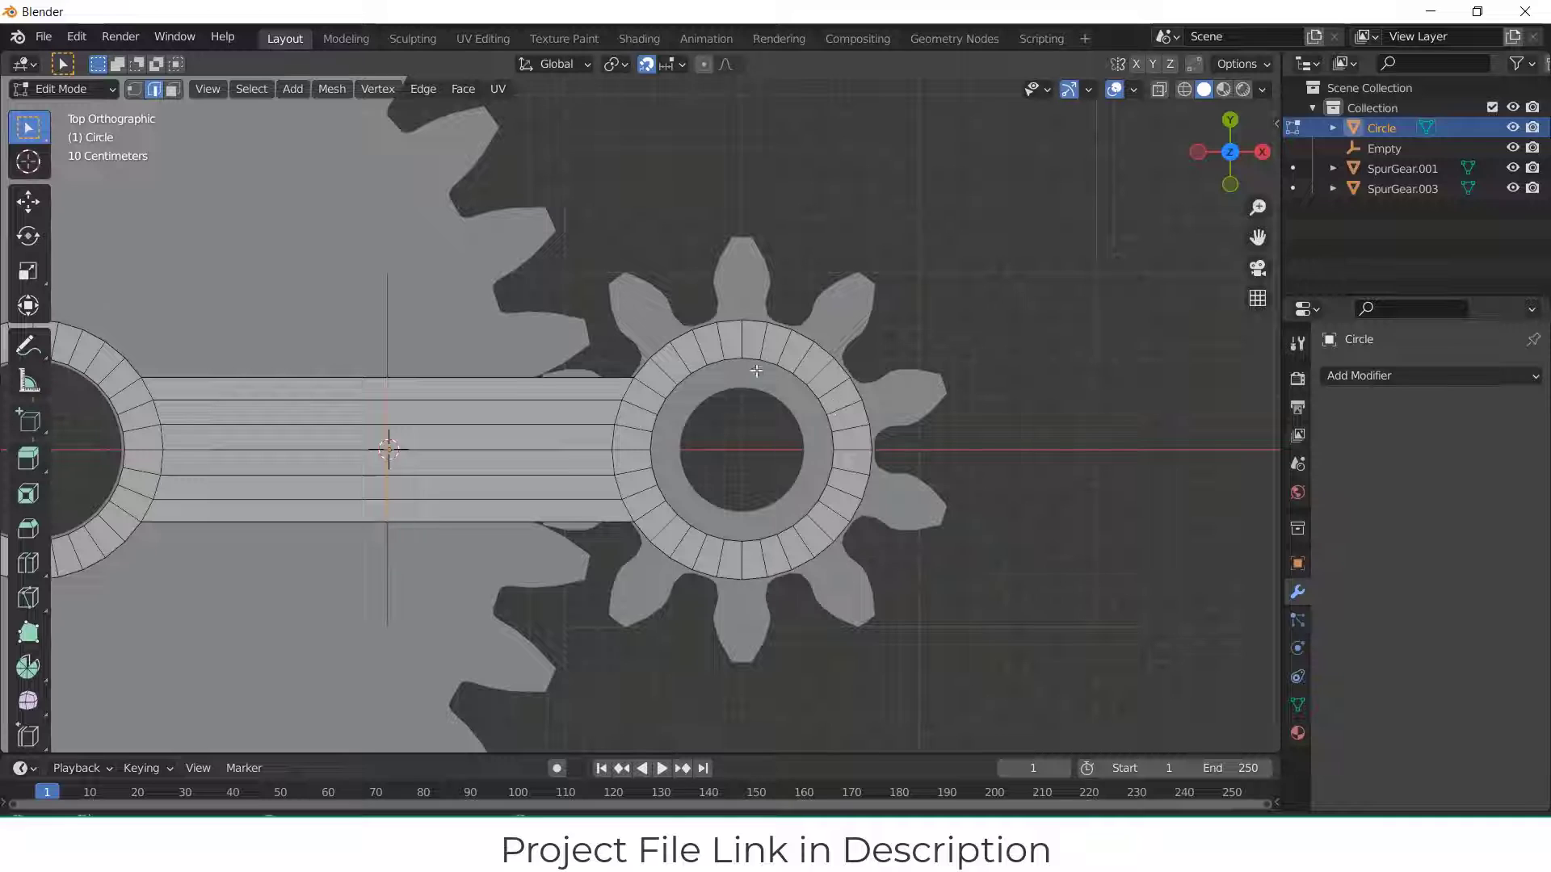
{"action": "left_click", "coordinate": [798, 381], "text": "alt"}
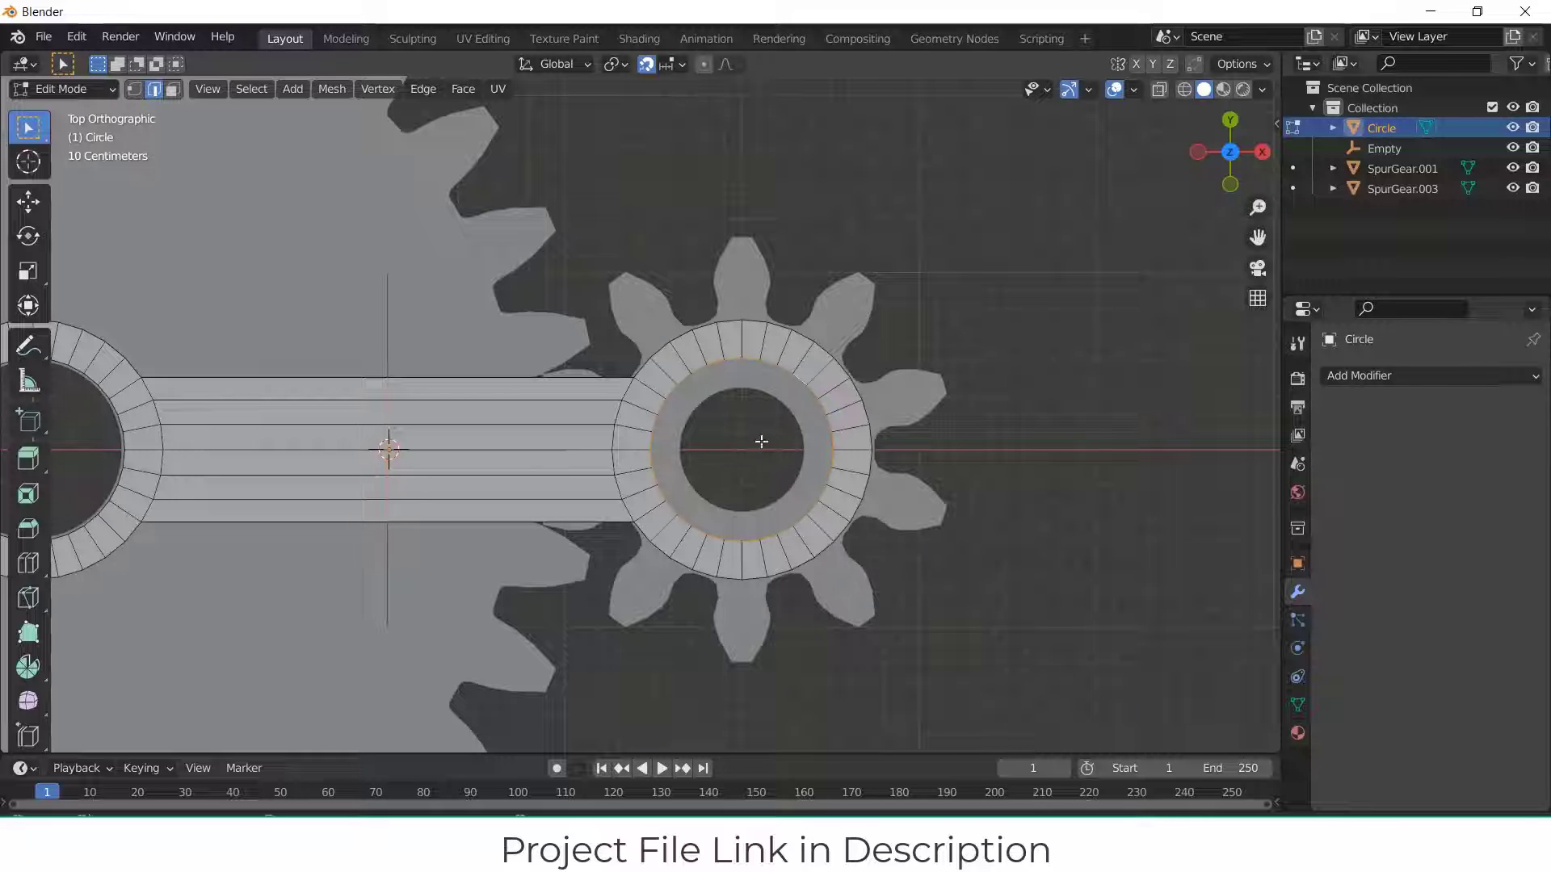
Step: Snap the 3D cursor to the centre of the selected inner edge loop
{"action": "key", "text": "shift+s"}
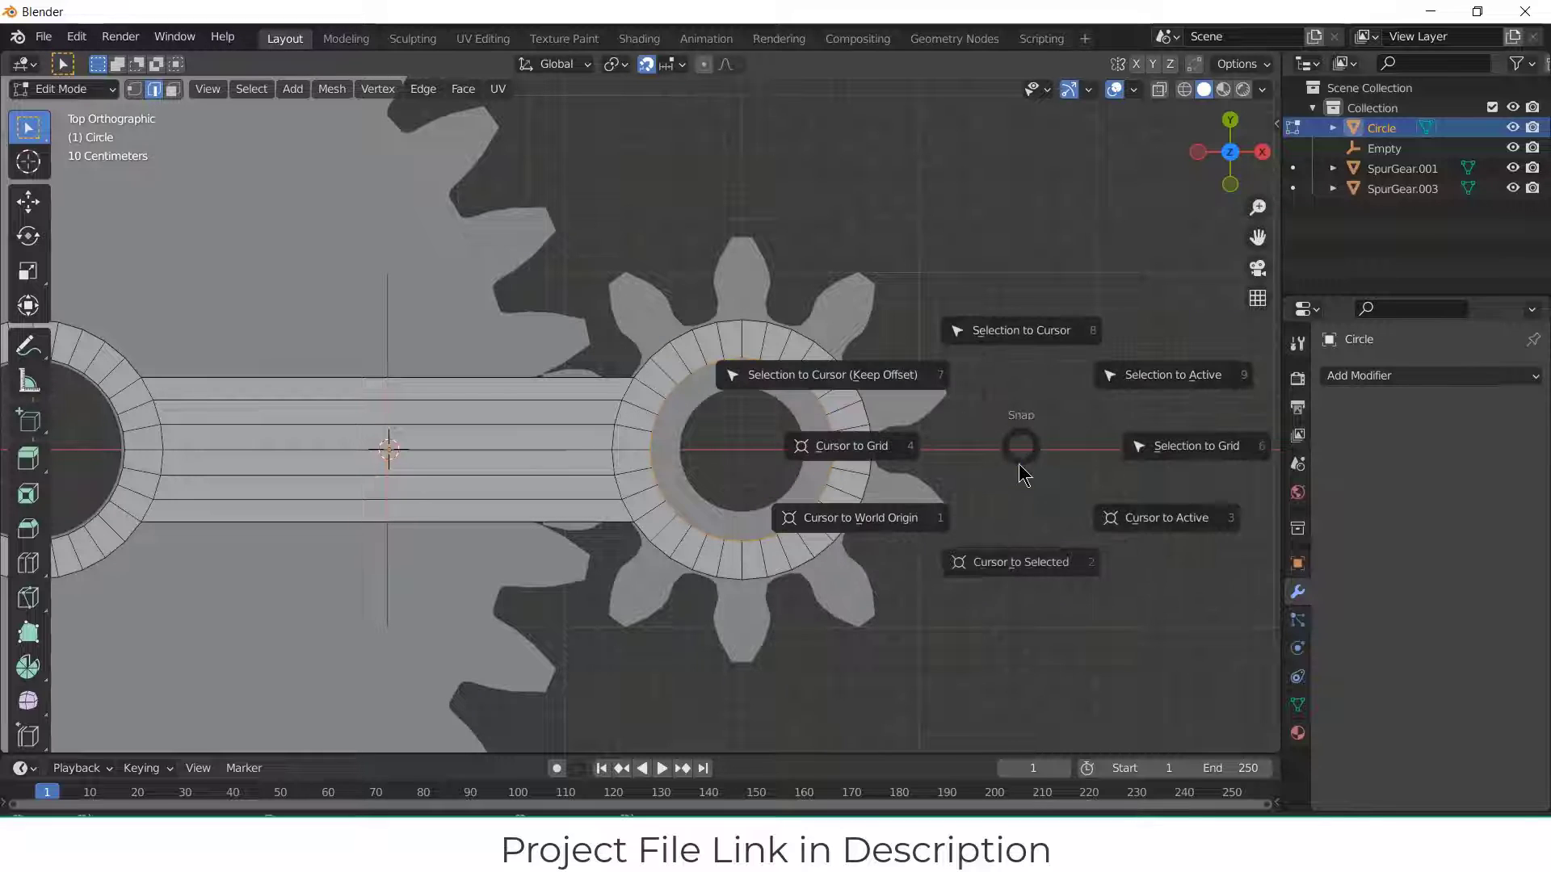
{"action": "left_click", "coordinate": [1018, 562]}
{"action": "middle_click_drag", "start_coordinate": [1024, 563], "coordinate": [726, 309]}
{"action": "key", "text": "e"}
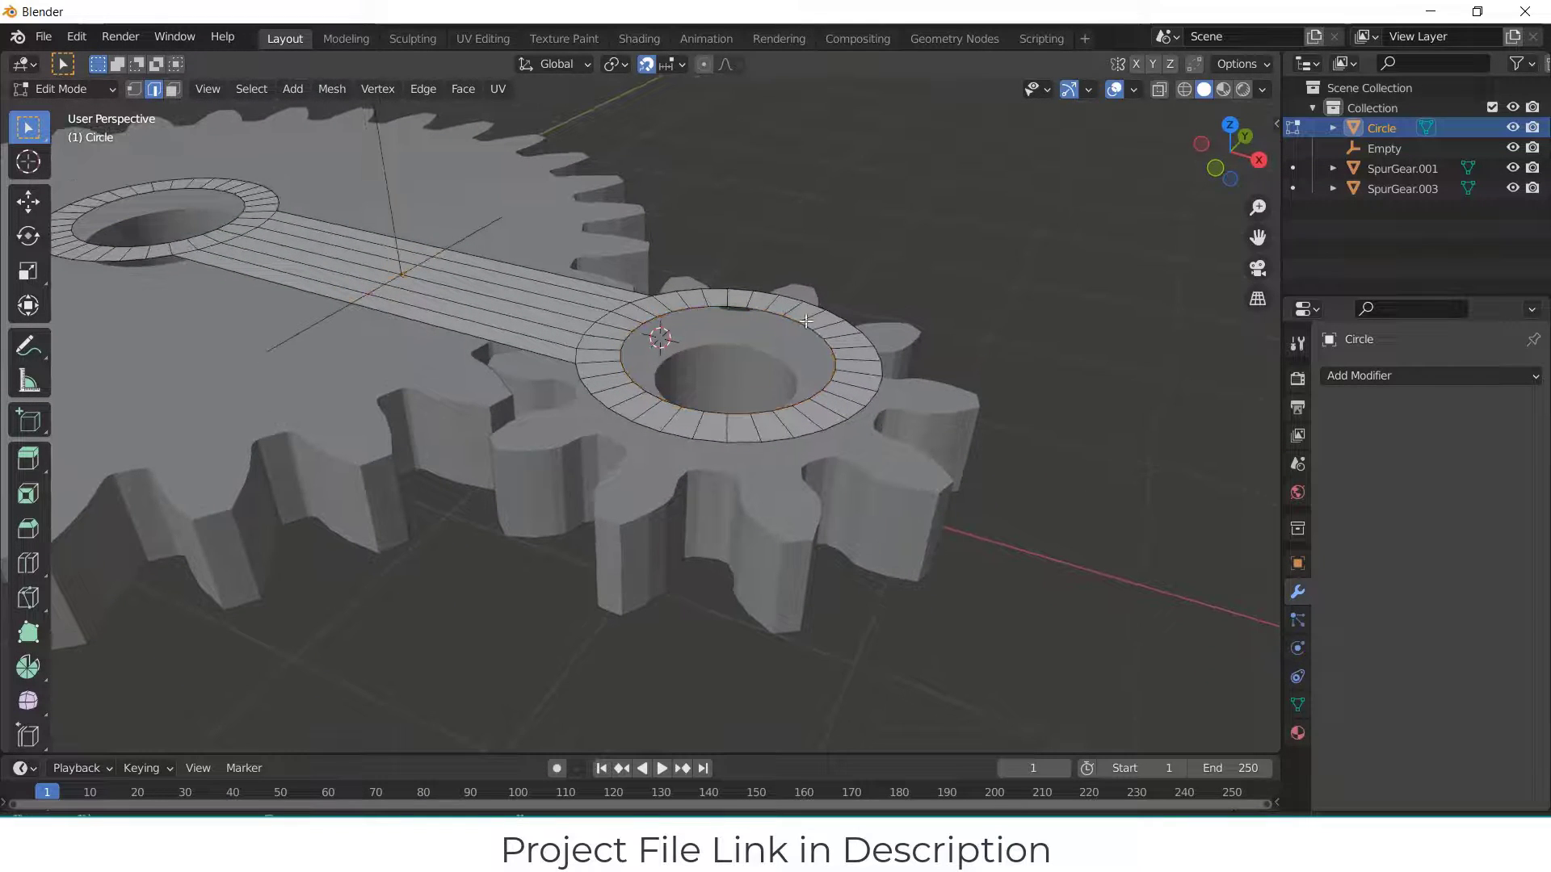
{"action": "key", "text": "shift+s"}
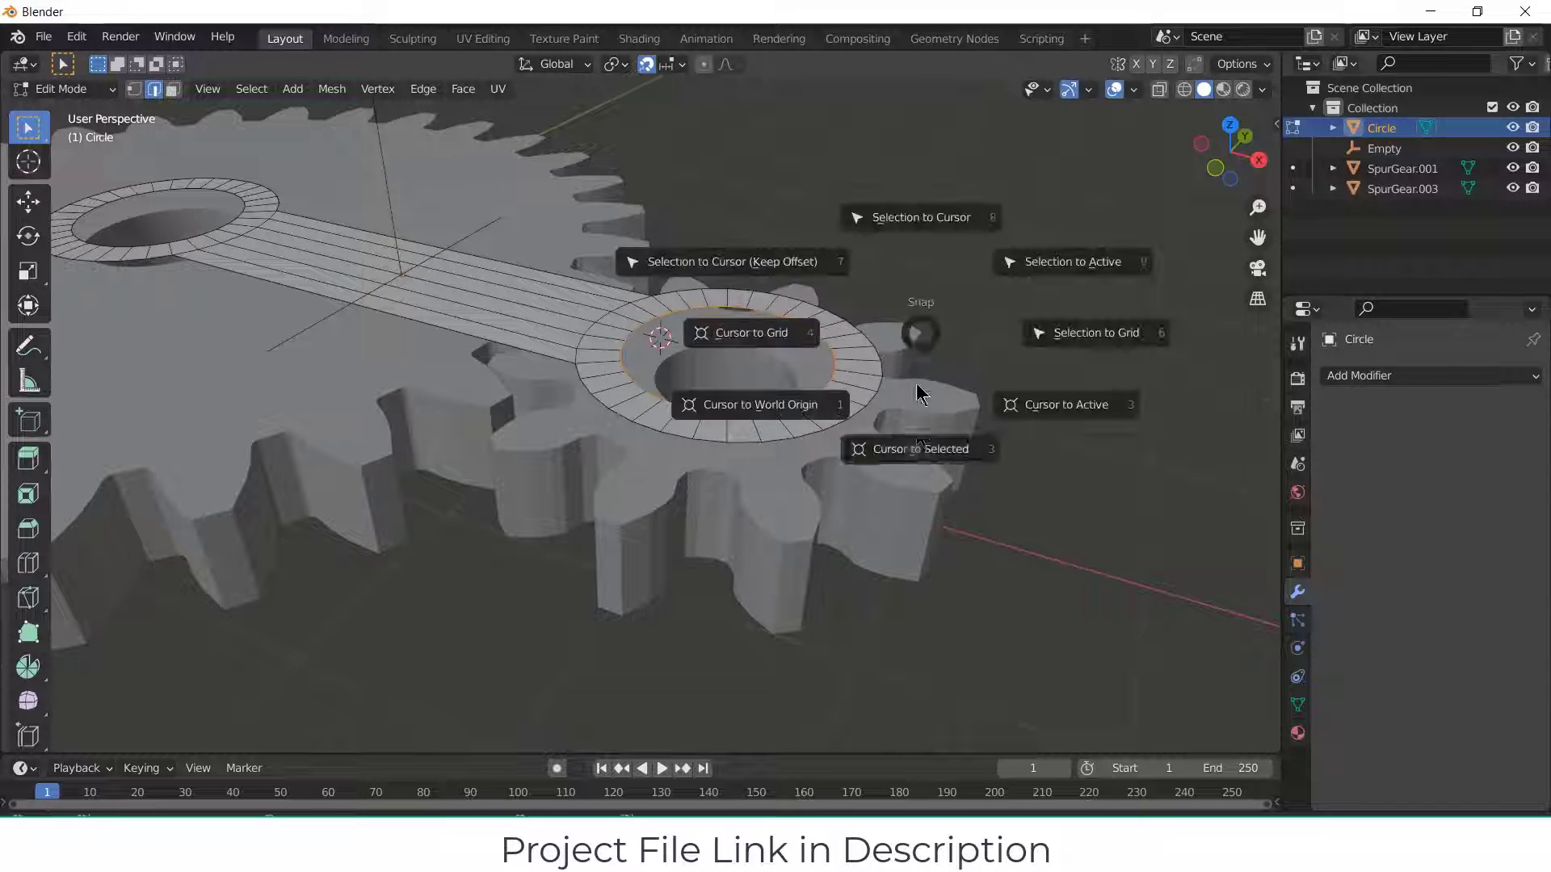
{"action": "left_click", "coordinate": [921, 447]}
{"action": "key", "text": "KP_7"}
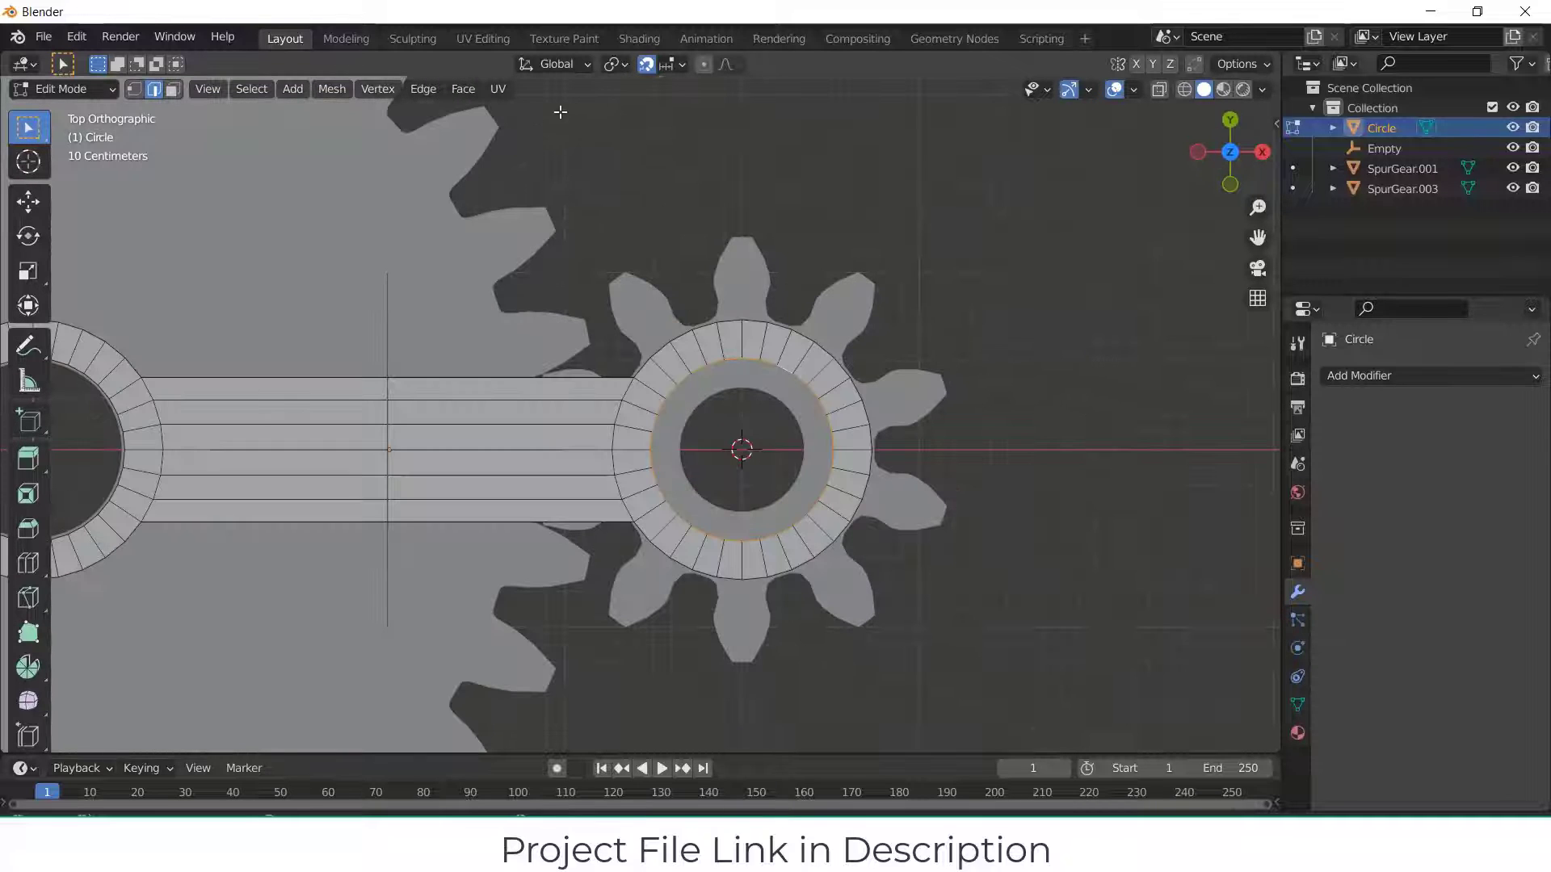
Step: Set the pivot point to the 3D cursor and scale the ring's inner edge loop to about 0.75
{"action": "left_click", "coordinate": [615, 64]}
{"action": "left_click", "coordinate": [635, 107]}
{"action": "key", "text": "s"}
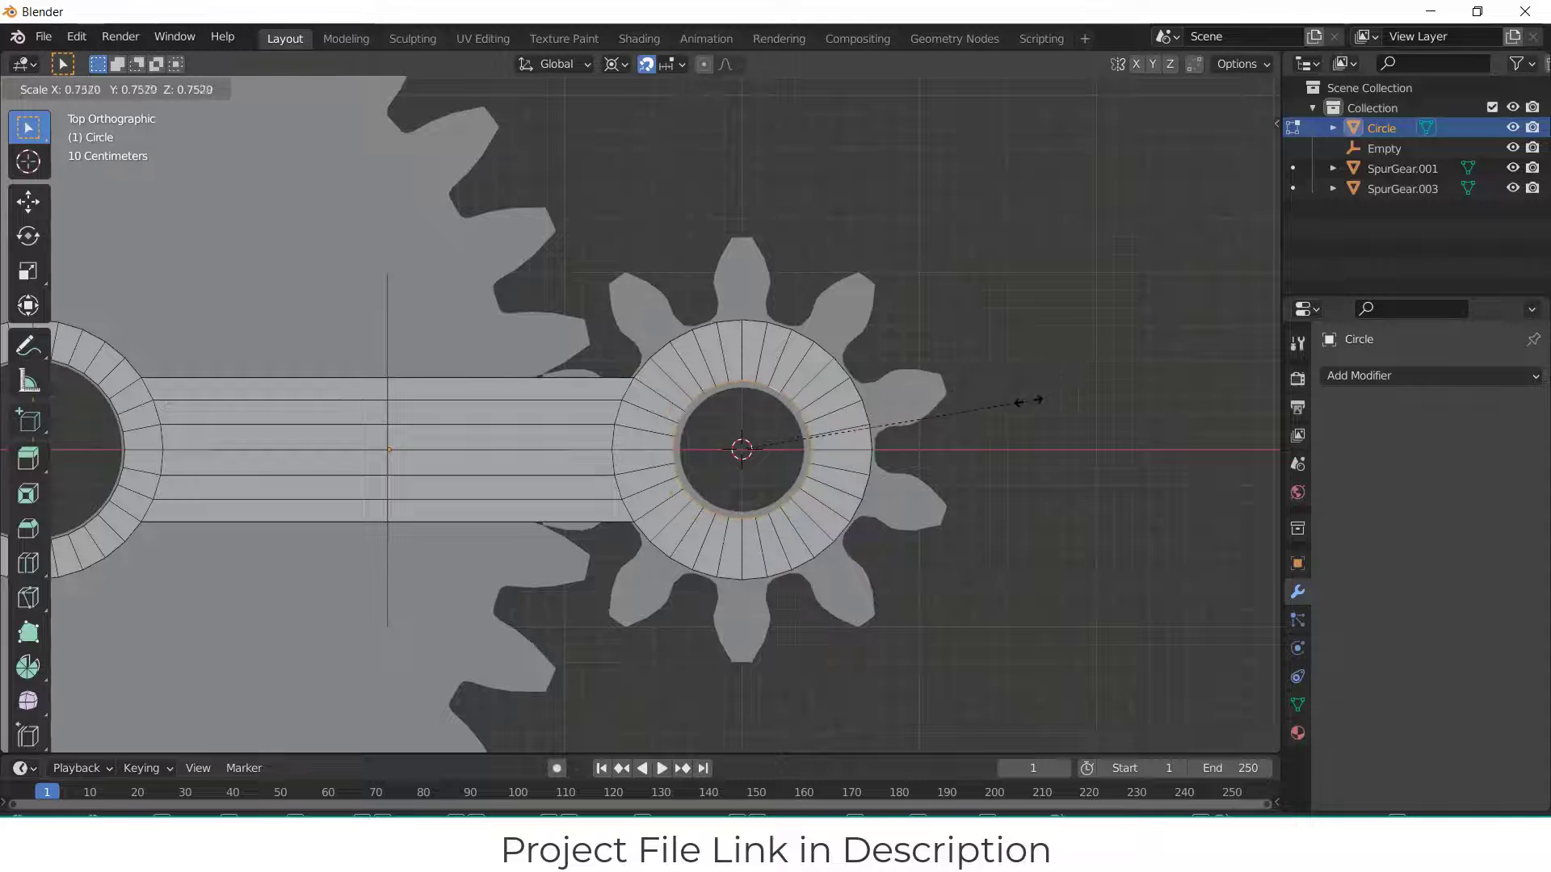
{"action": "left_click", "coordinate": [1026, 401]}
{"action": "left_click", "coordinate": [956, 506]}
{"action": "scroll", "coordinate": [957, 506], "scroll_direction": "down", "scroll_amount": 2}
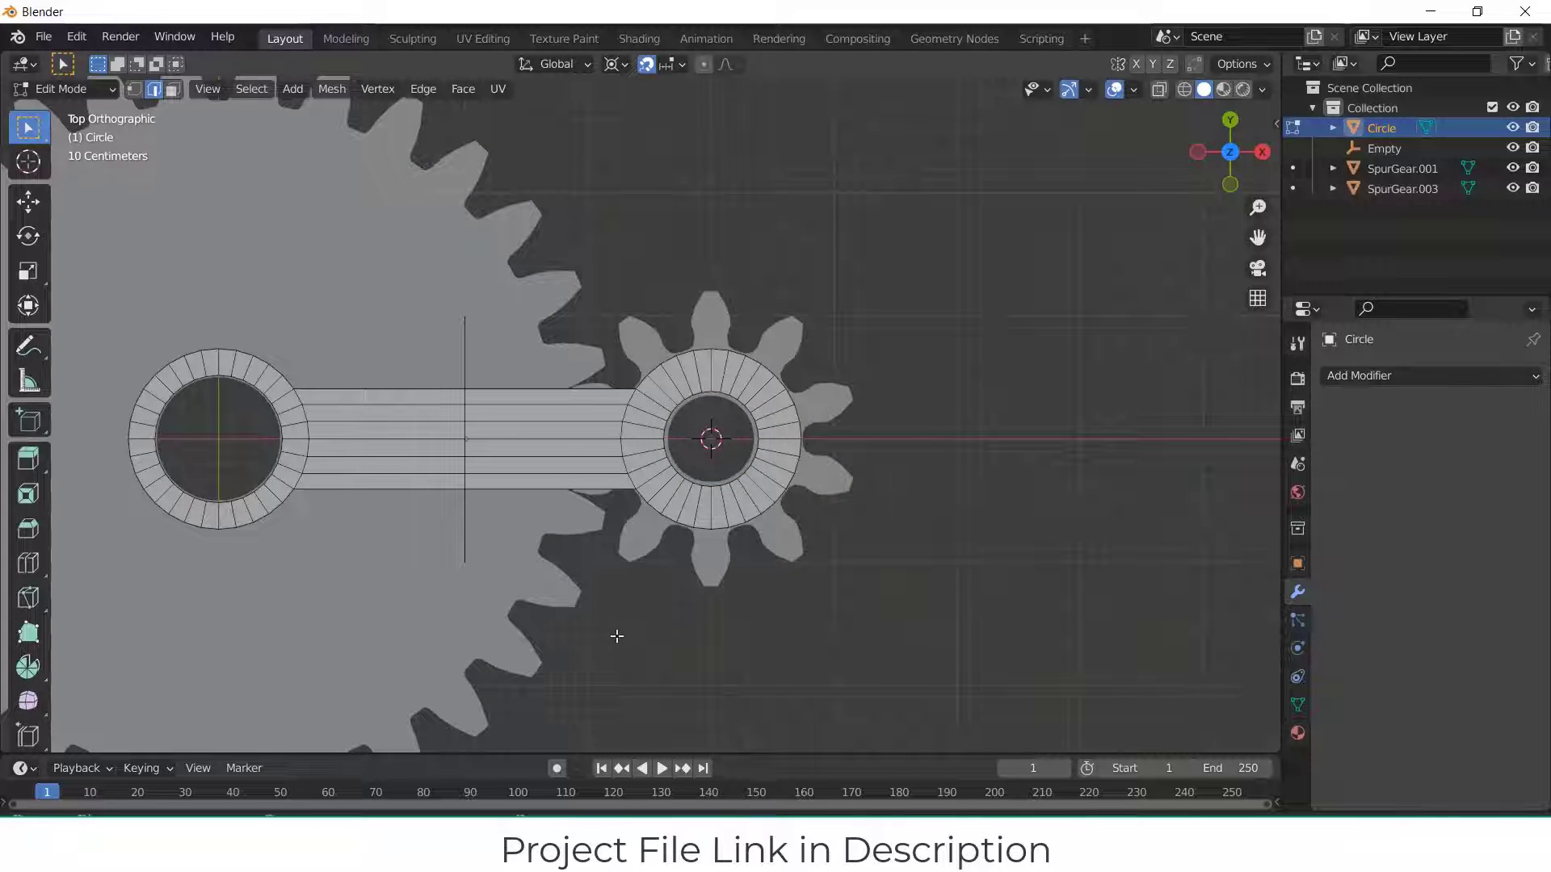
Step: Hide the Empty in the viewport
{"action": "mouse_move", "coordinate": [440, 399]}
{"action": "middle_mouse_down"}
{"action": "mouse_move", "coordinate": [472, 419]}
{"action": "mouse_move", "coordinate": [461, 384]}
{"action": "middle_mouse_up"}
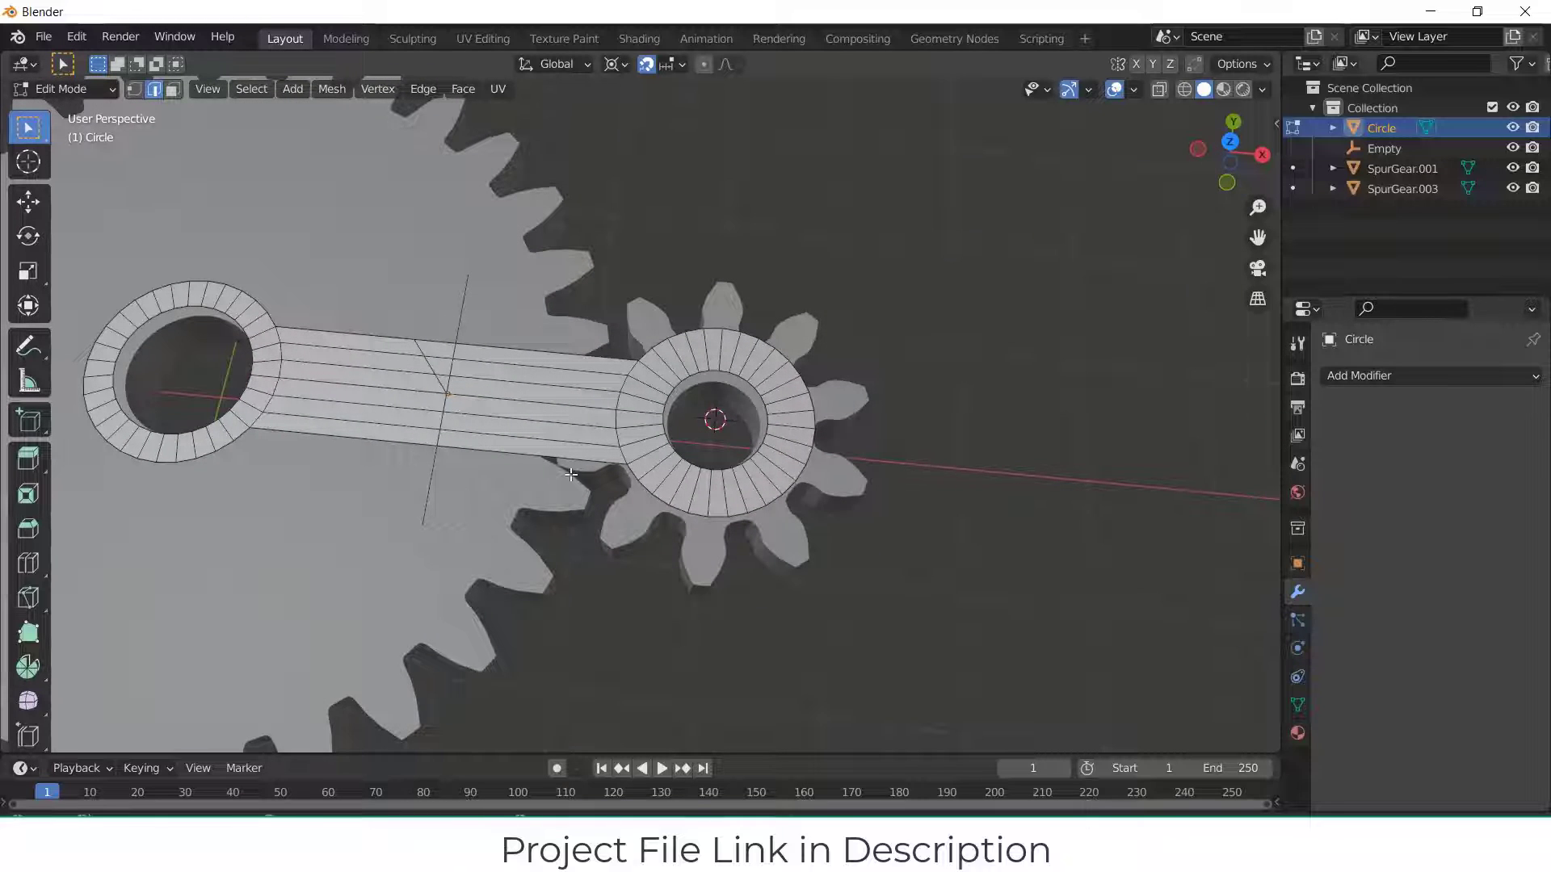
{"action": "left_click", "coordinate": [1513, 148]}
{"action": "middle_click_drag", "start_coordinate": [700, 386], "coordinate": [717, 401]}
Step: Extrude the whole arm about 0.13 m along global Z with snapping turned off, and return to Object Mode
{"action": "key", "text": "a"}
{"action": "key", "text": "e"}
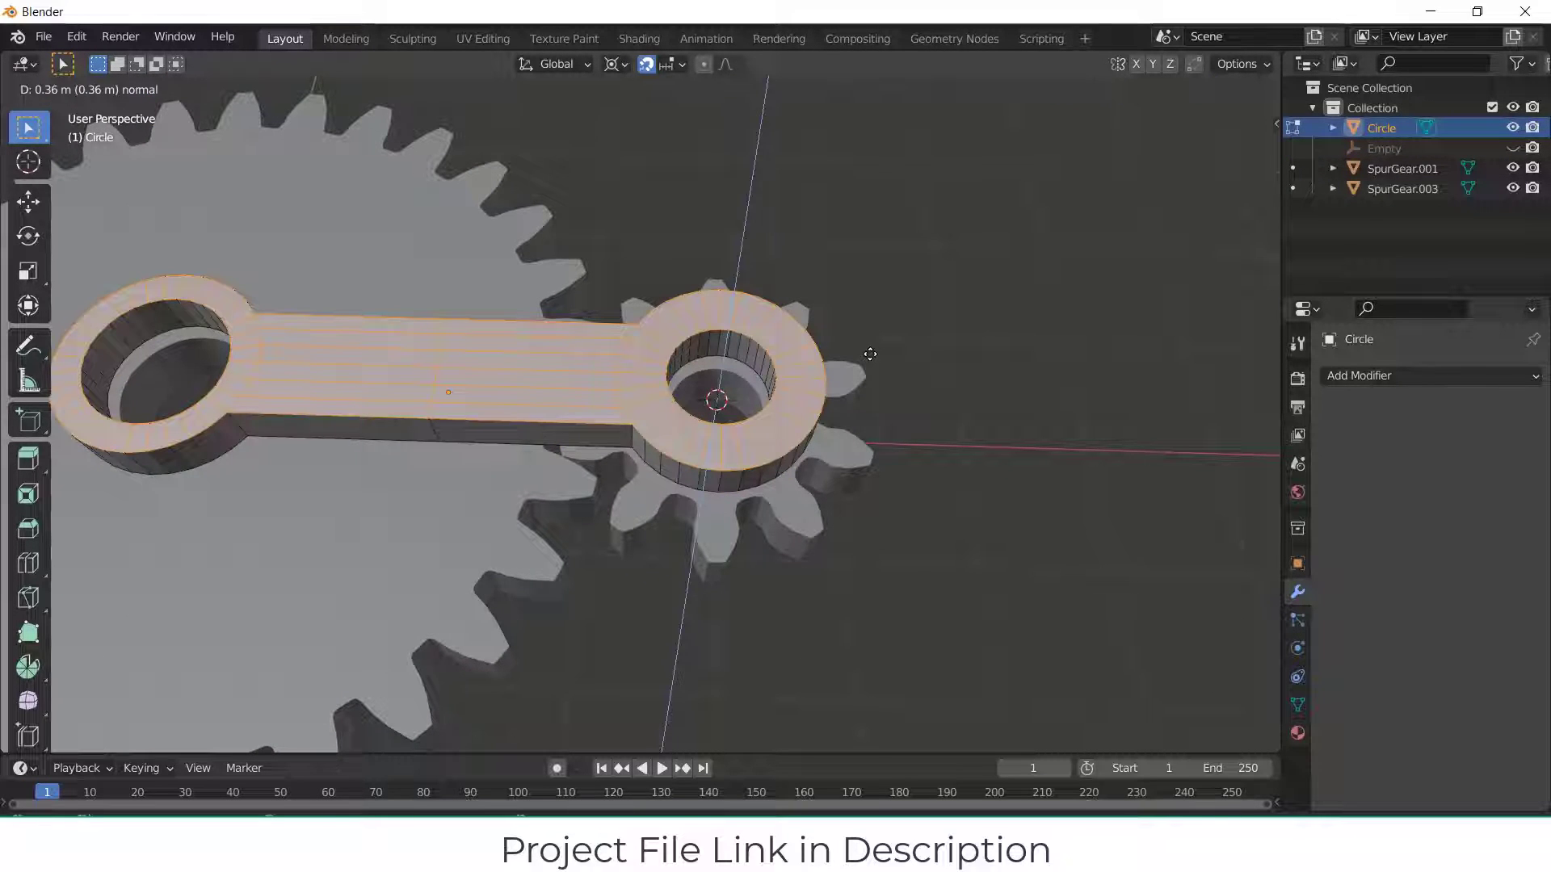
{"action": "key", "text": "Escape"}
{"action": "left_click", "coordinate": [646, 63]}
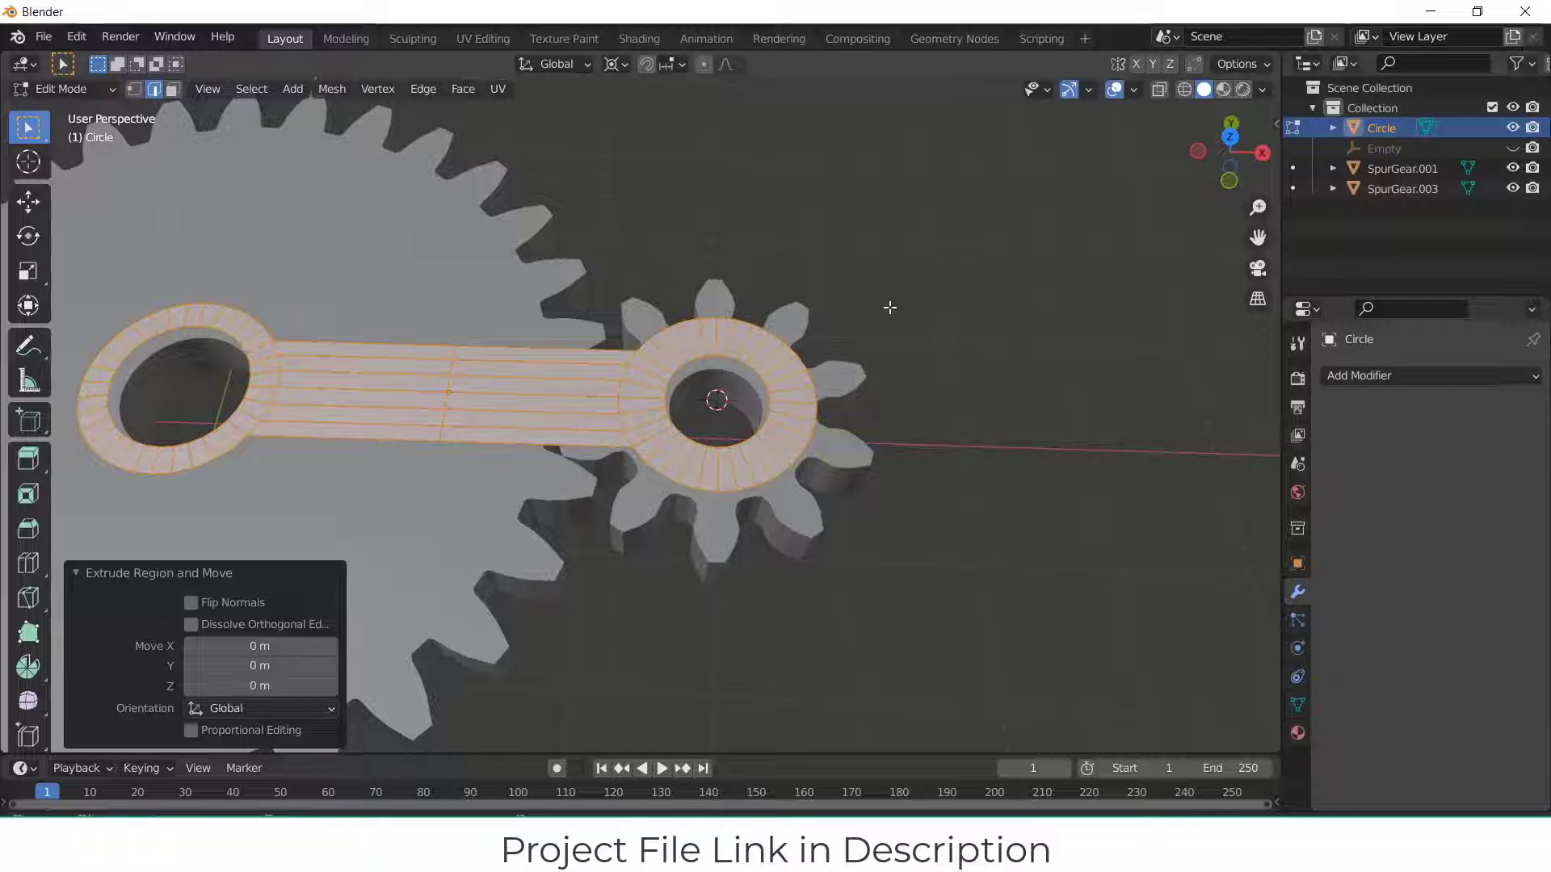
{"action": "key", "text": "g"}
{"action": "key", "text": "z"}
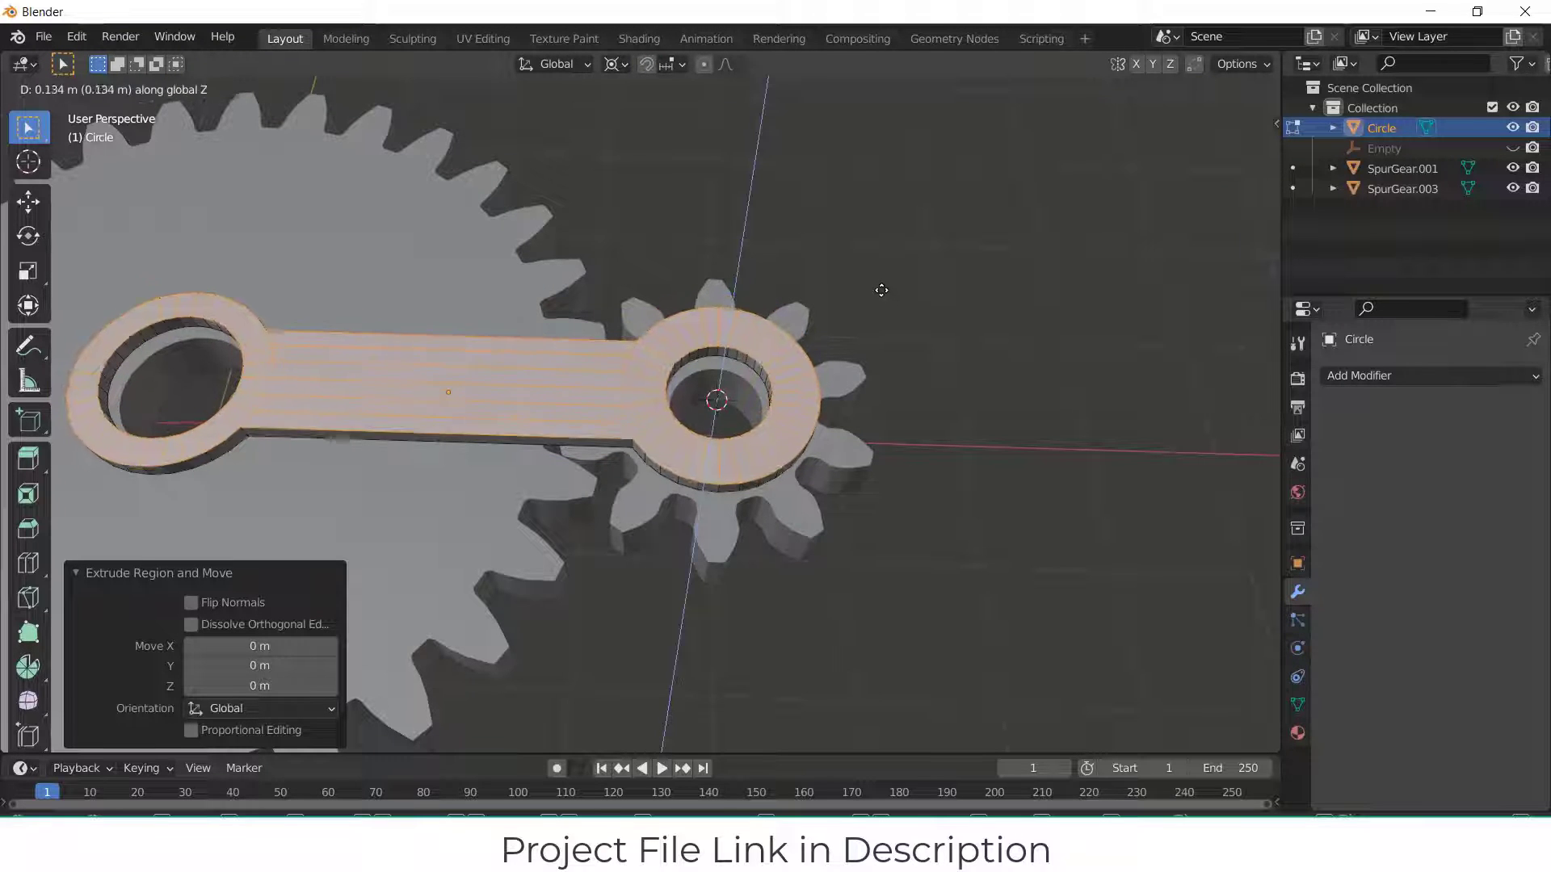
{"action": "left_click", "coordinate": [878, 292]}
{"action": "key", "text": "Tab"}
Step: Edit the arm in face select mode and select the inner wall face loop of its ring over the large gear
{"action": "middle_click_drag", "start_coordinate": [945, 388], "coordinate": [870, 348]}
{"action": "key", "text": "KP_7"}
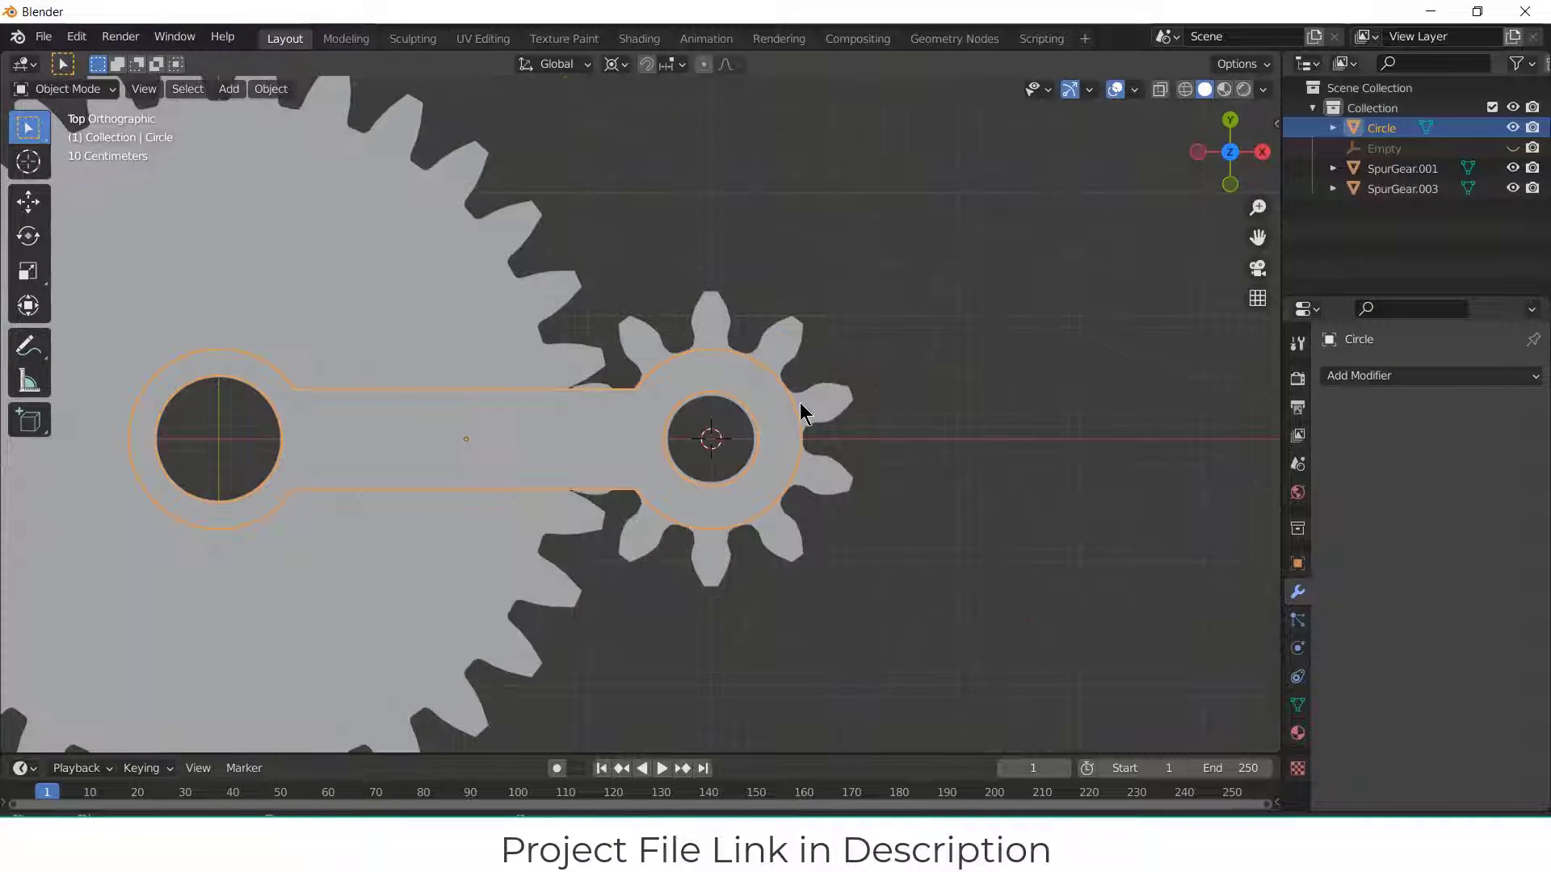
{"action": "scroll", "coordinate": [492, 441], "scroll_direction": "down", "scroll_amount": 1}
{"action": "left_click", "coordinate": [396, 440]}
{"action": "left_click", "coordinate": [450, 444]}
{"action": "key", "text": "Tab"}
{"action": "middle_click_drag", "start_coordinate": [363, 454], "coordinate": [300, 277]}
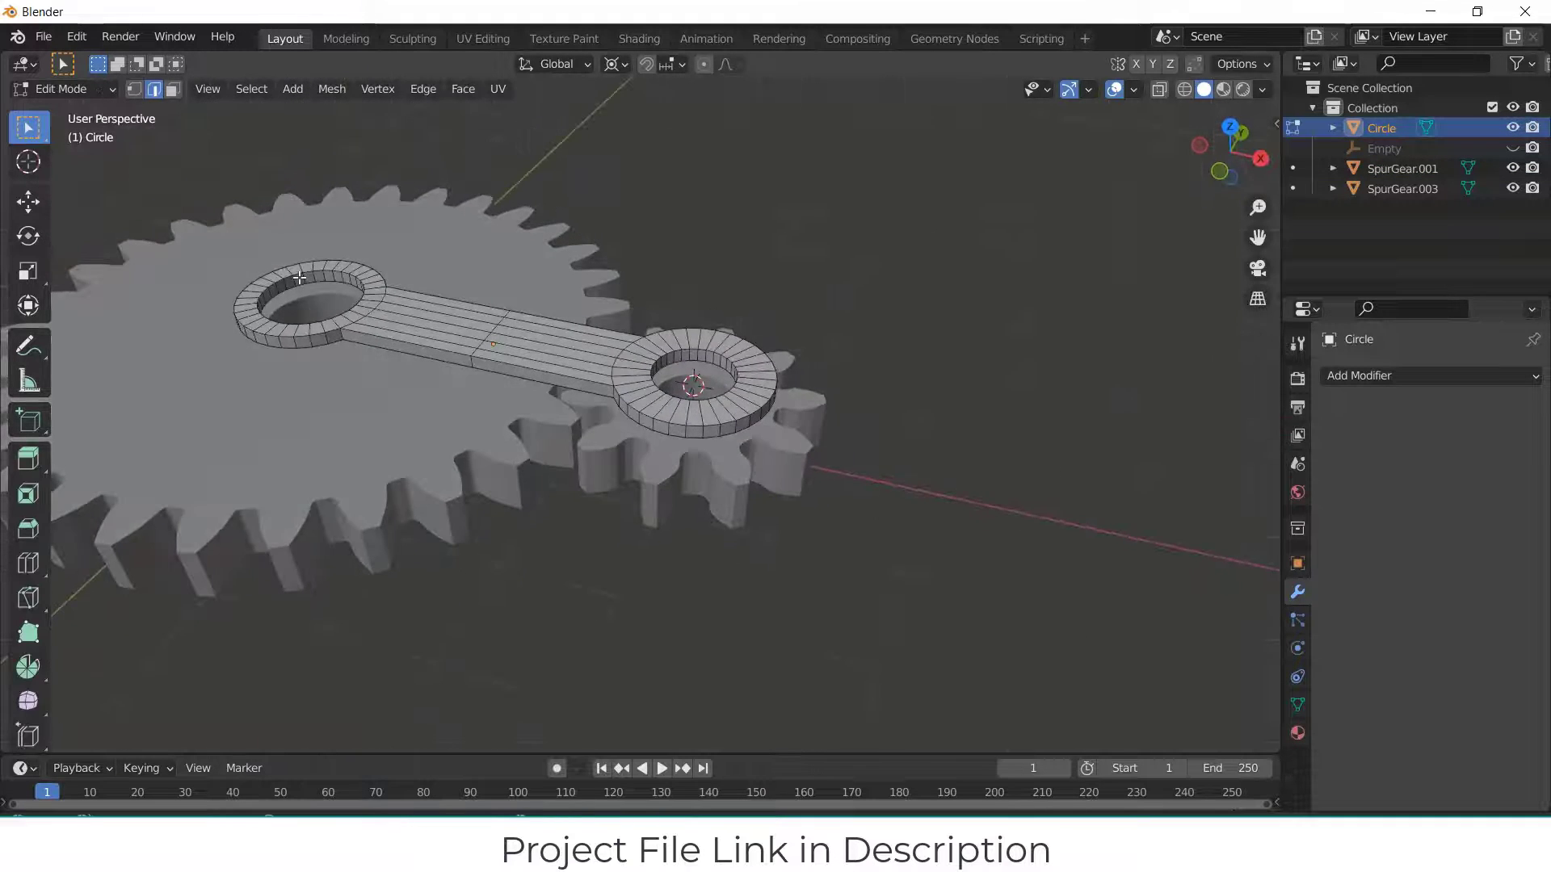
{"action": "scroll", "coordinate": [300, 277], "scroll_direction": "up", "scroll_amount": 2}
{"action": "middle_click_drag", "start_coordinate": [403, 294], "coordinate": [626, 414], "text": "shift"}
{"action": "key", "text": "3"}
{"action": "left_click", "coordinate": [389, 293], "text": "alt"}
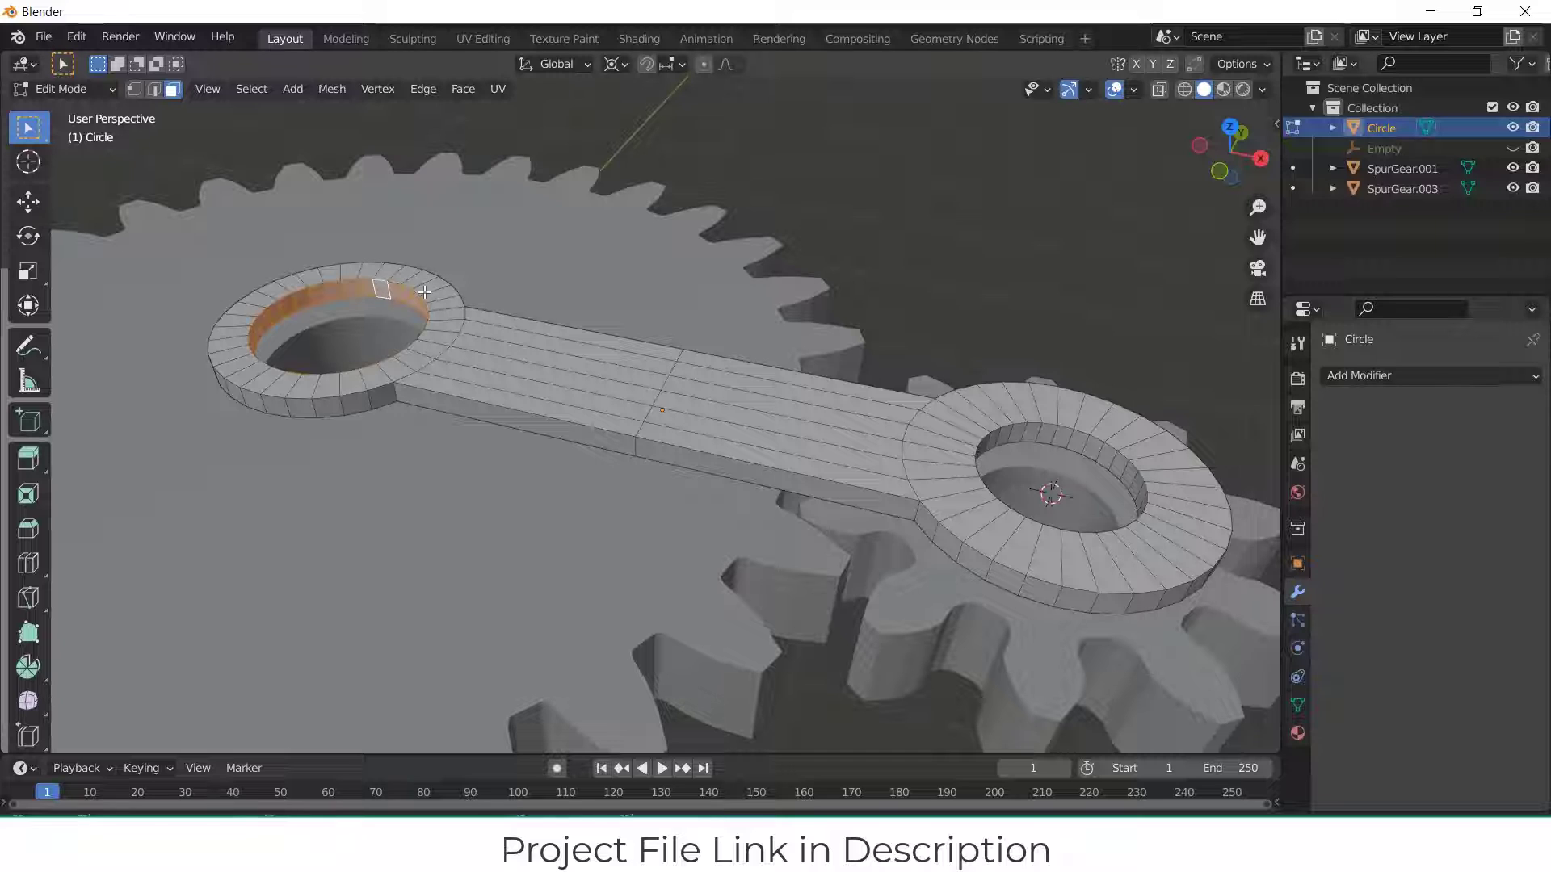
Step: Snap the 3D cursor to the selected faces and set the arm's origin to the 3D cursor in Object Mode
{"action": "key", "text": "shift+s"}
{"action": "left_click", "coordinate": [461, 409]}
{"action": "key", "text": "KP_7"}
{"action": "key", "text": "Tab"}
{"action": "left_click", "coordinate": [580, 429]}
{"action": "left_click", "coordinate": [545, 414]}
{"action": "left_click", "coordinate": [271, 89]}
{"action": "mouse_move", "coordinate": [347, 134]}
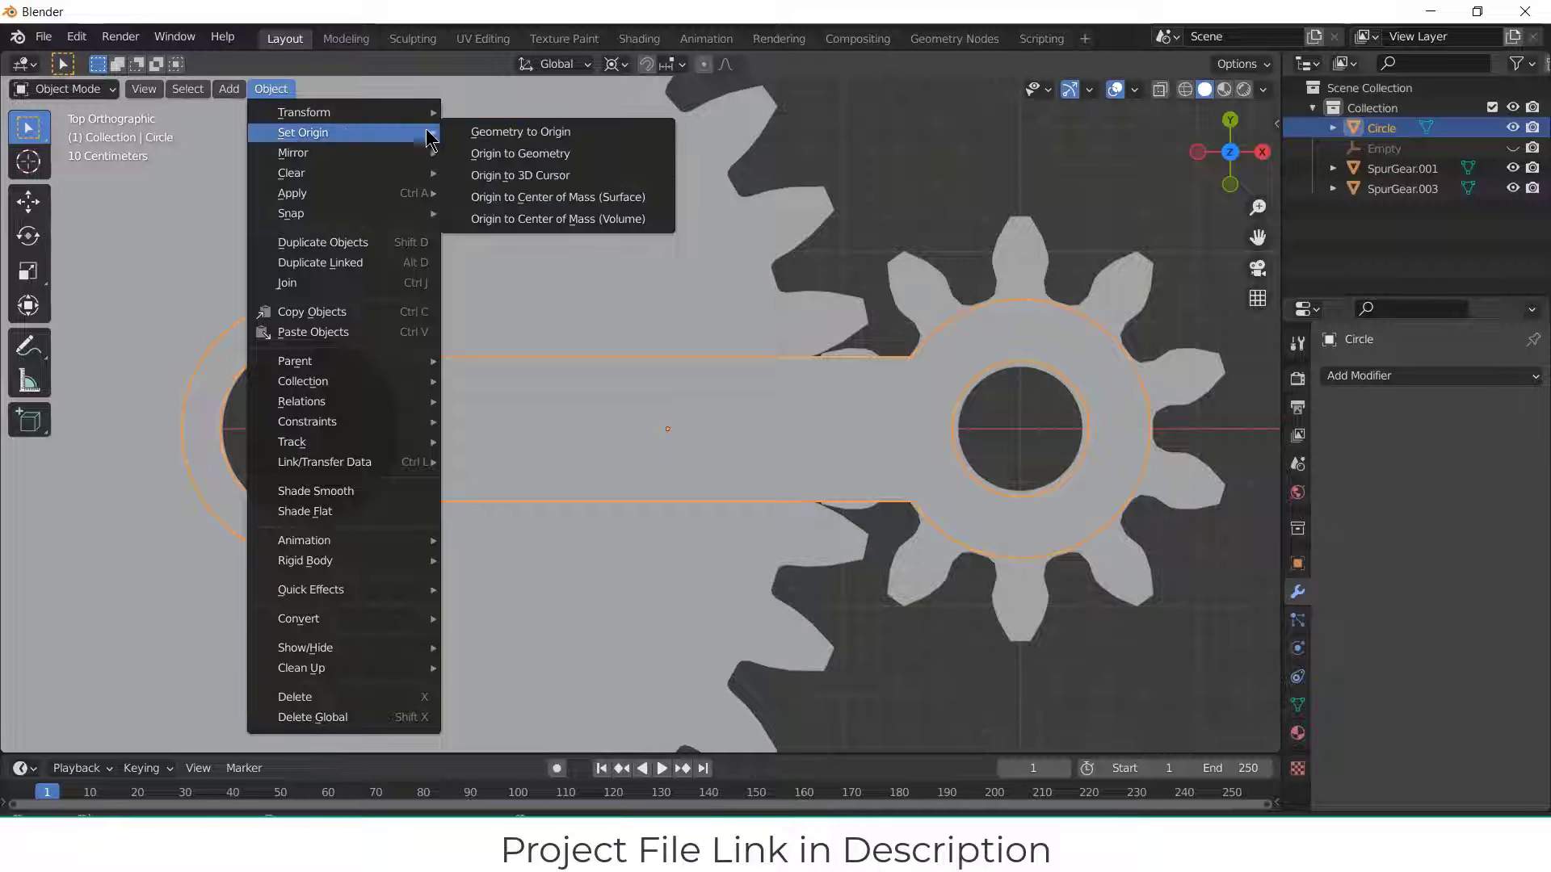
{"action": "left_click", "coordinate": [521, 175]}
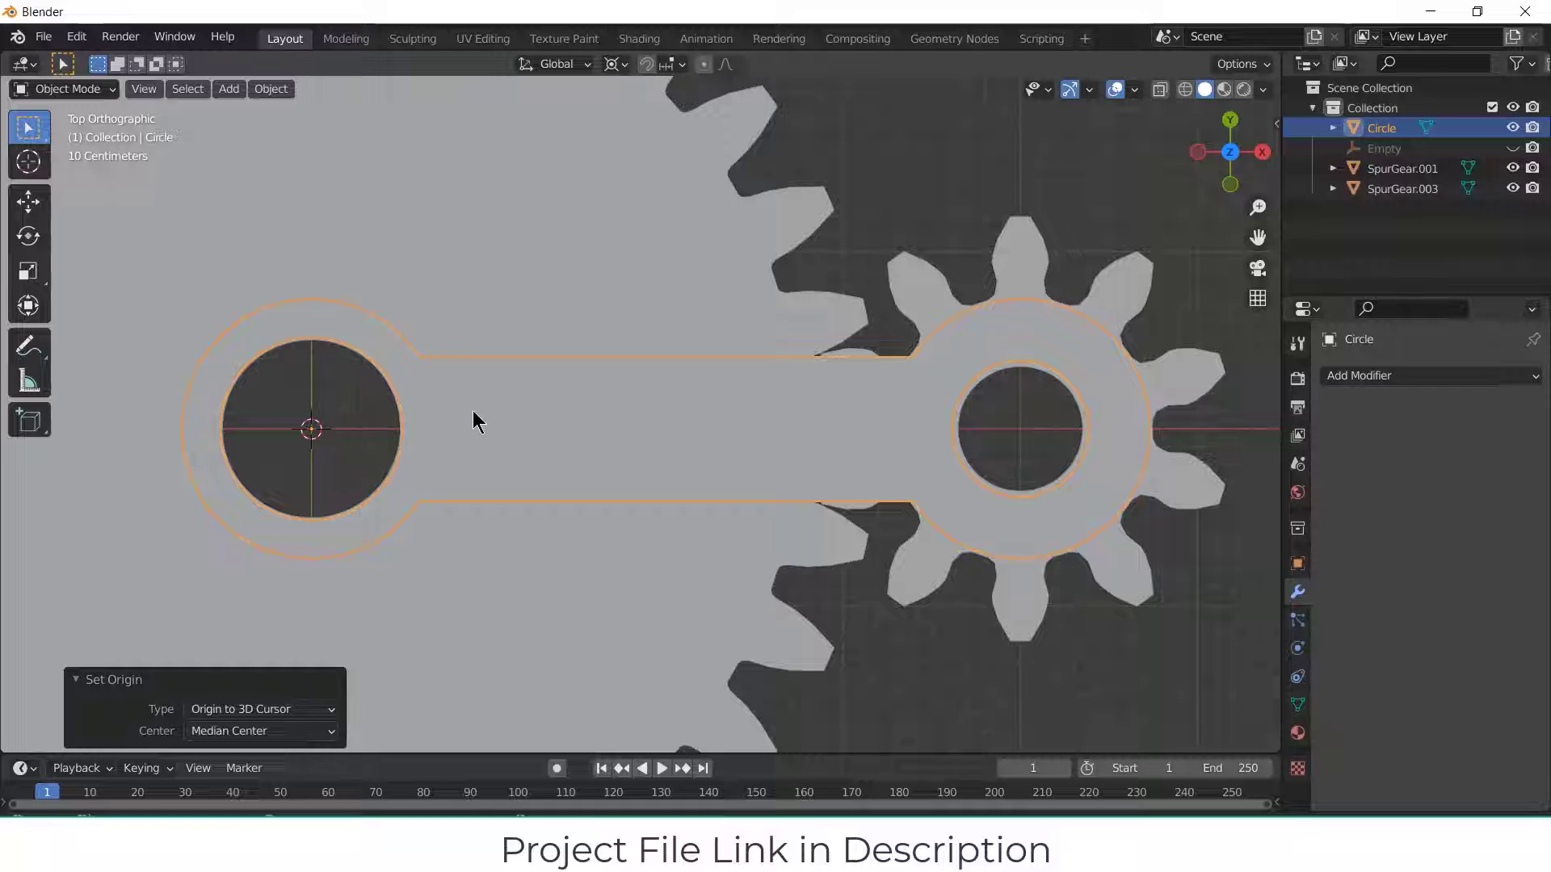
Step: Parent the small gear to the link arm
{"action": "left_click", "coordinate": [566, 441]}
{"action": "scroll", "coordinate": [609, 448], "scroll_direction": "down", "scroll_amount": 4}
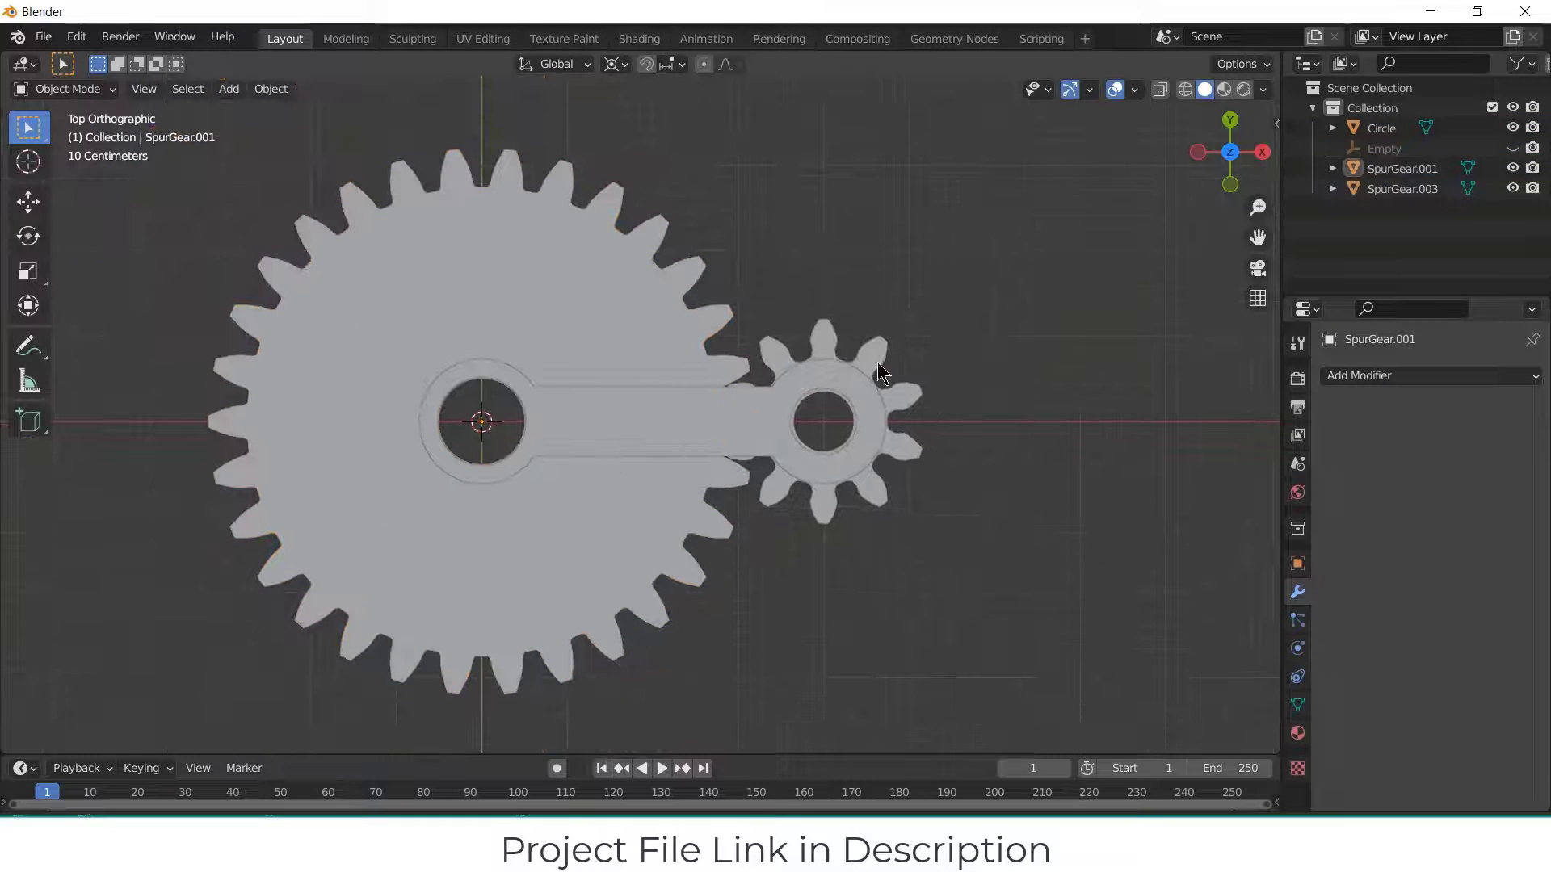
{"action": "left_click", "coordinate": [861, 376]}
{"action": "left_click", "coordinate": [682, 431], "text": "shift"}
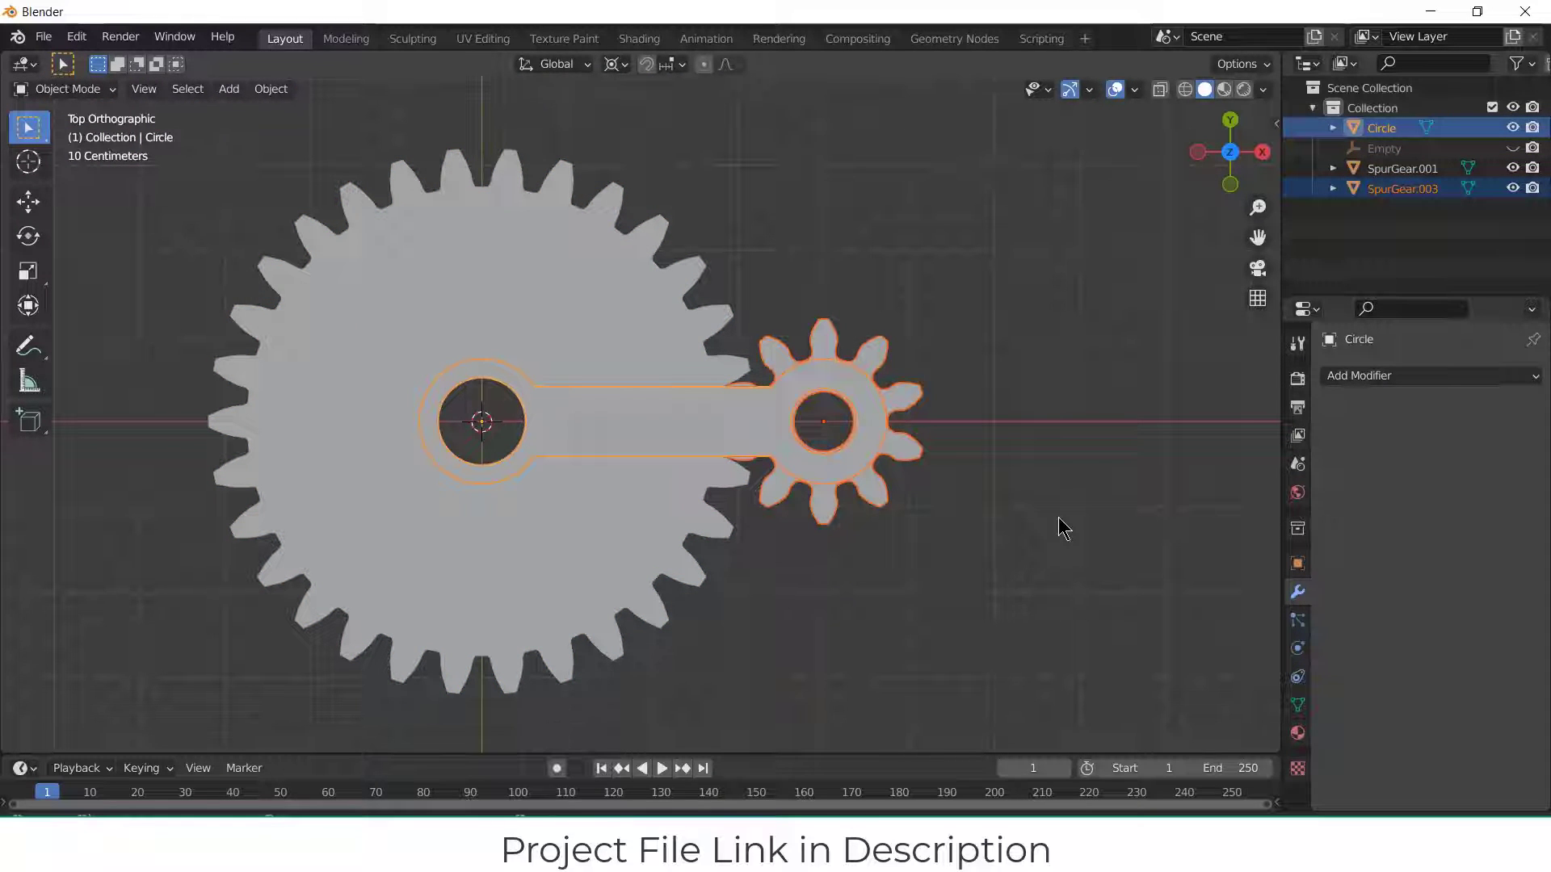
{"action": "key", "text": "ctrl+p"}
{"action": "left_click", "coordinate": [1061, 525]}
Step: Test-rotate the arm around the large gear's centre, then cancel the rotation
{"action": "left_click", "coordinate": [682, 443]}
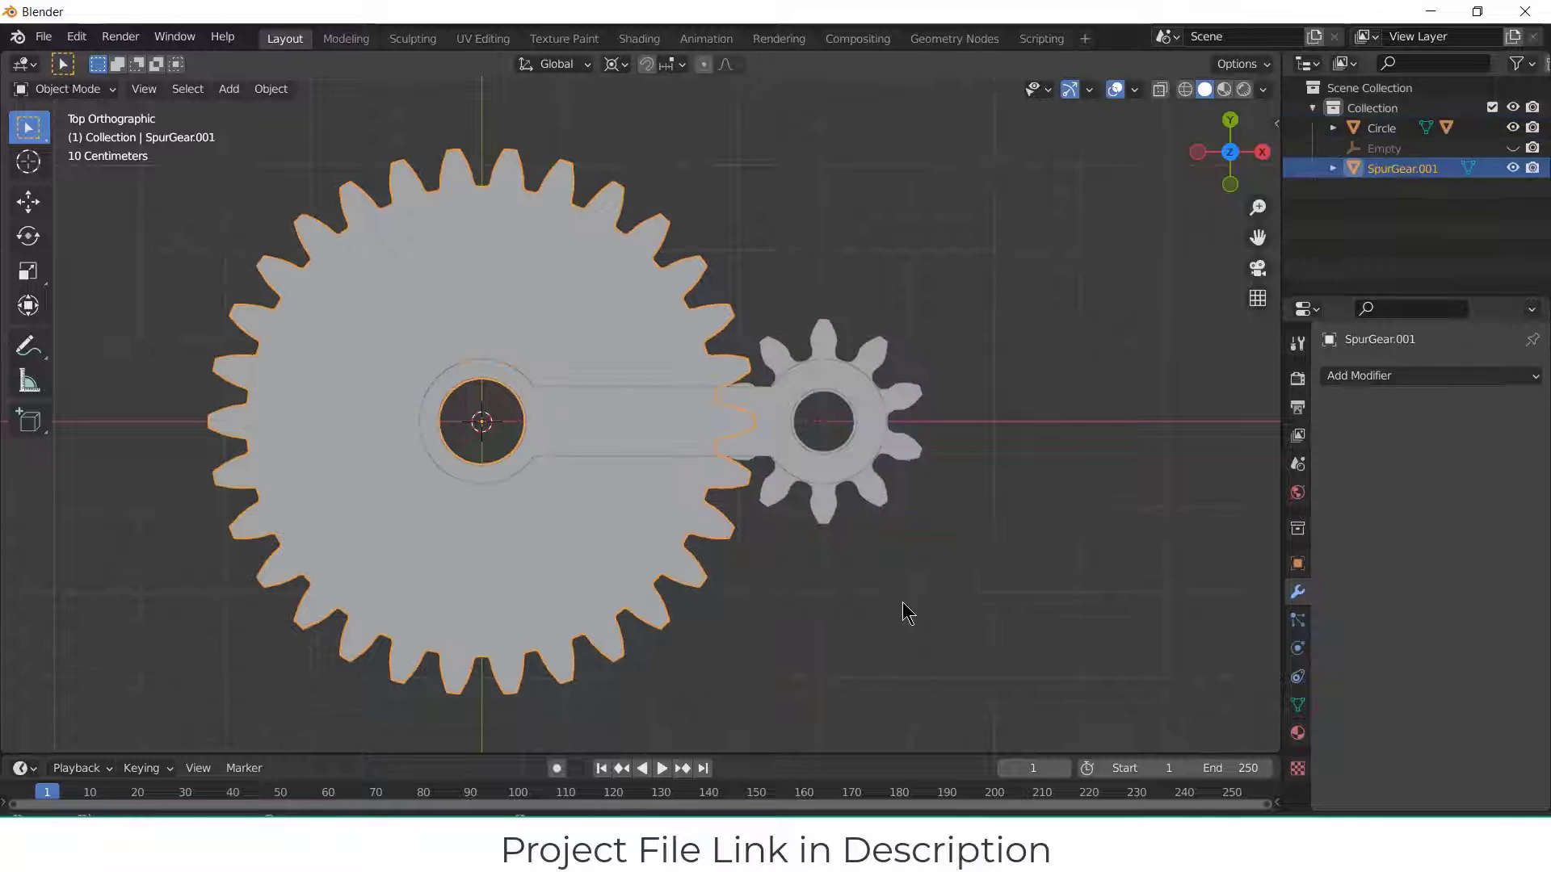
{"action": "left_click", "coordinate": [606, 420]}
{"action": "key", "text": "r"}
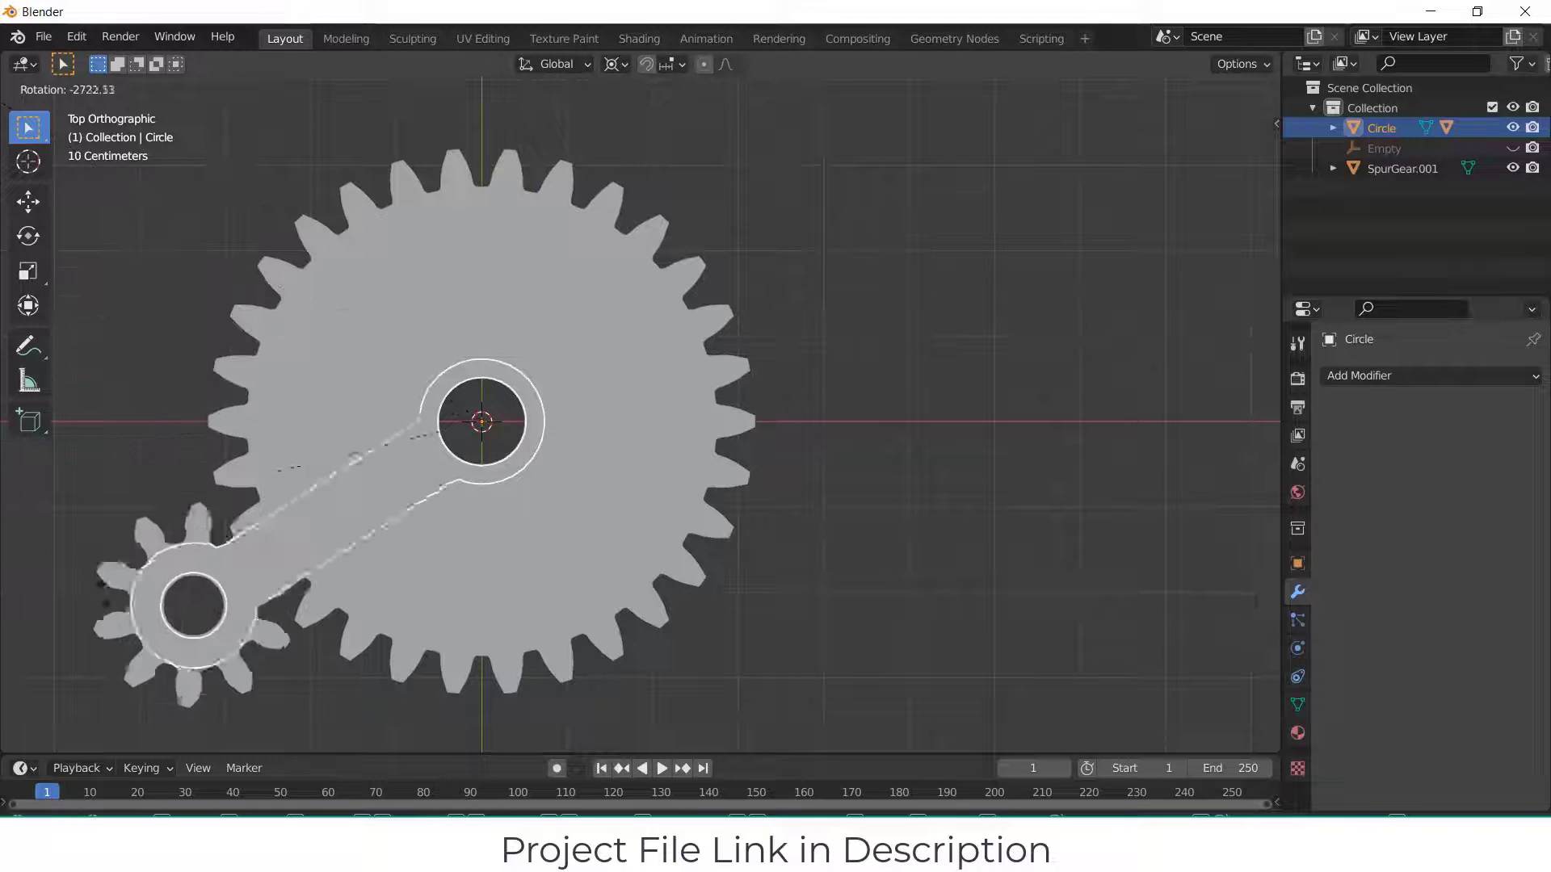
{"action": "right_click", "coordinate": [767, 630]}
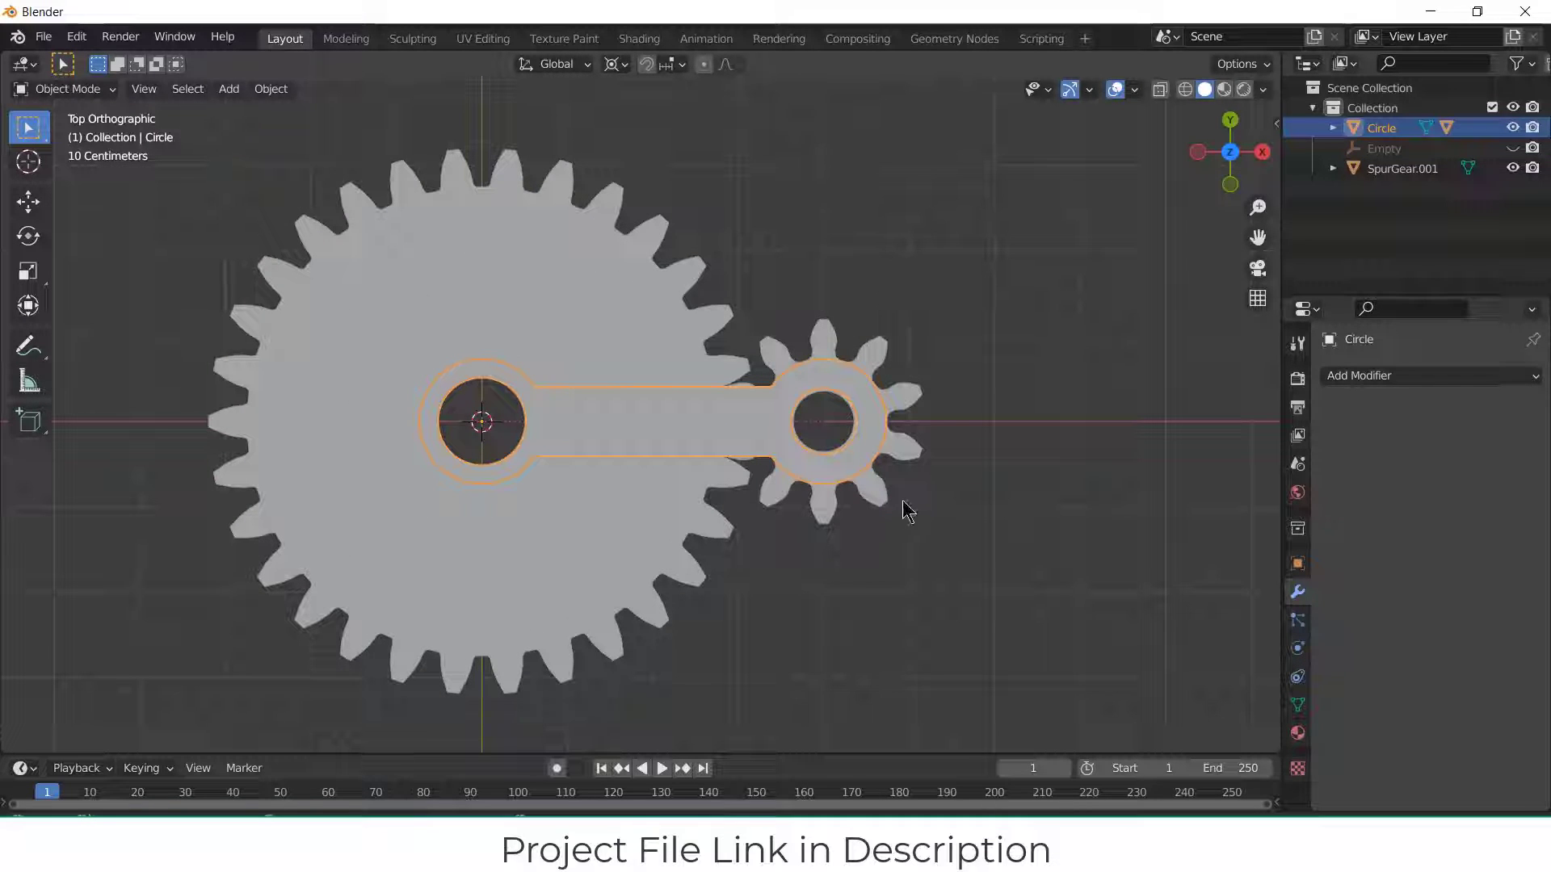
{"action": "middle_click_drag", "start_coordinate": [933, 523], "coordinate": [935, 396]}
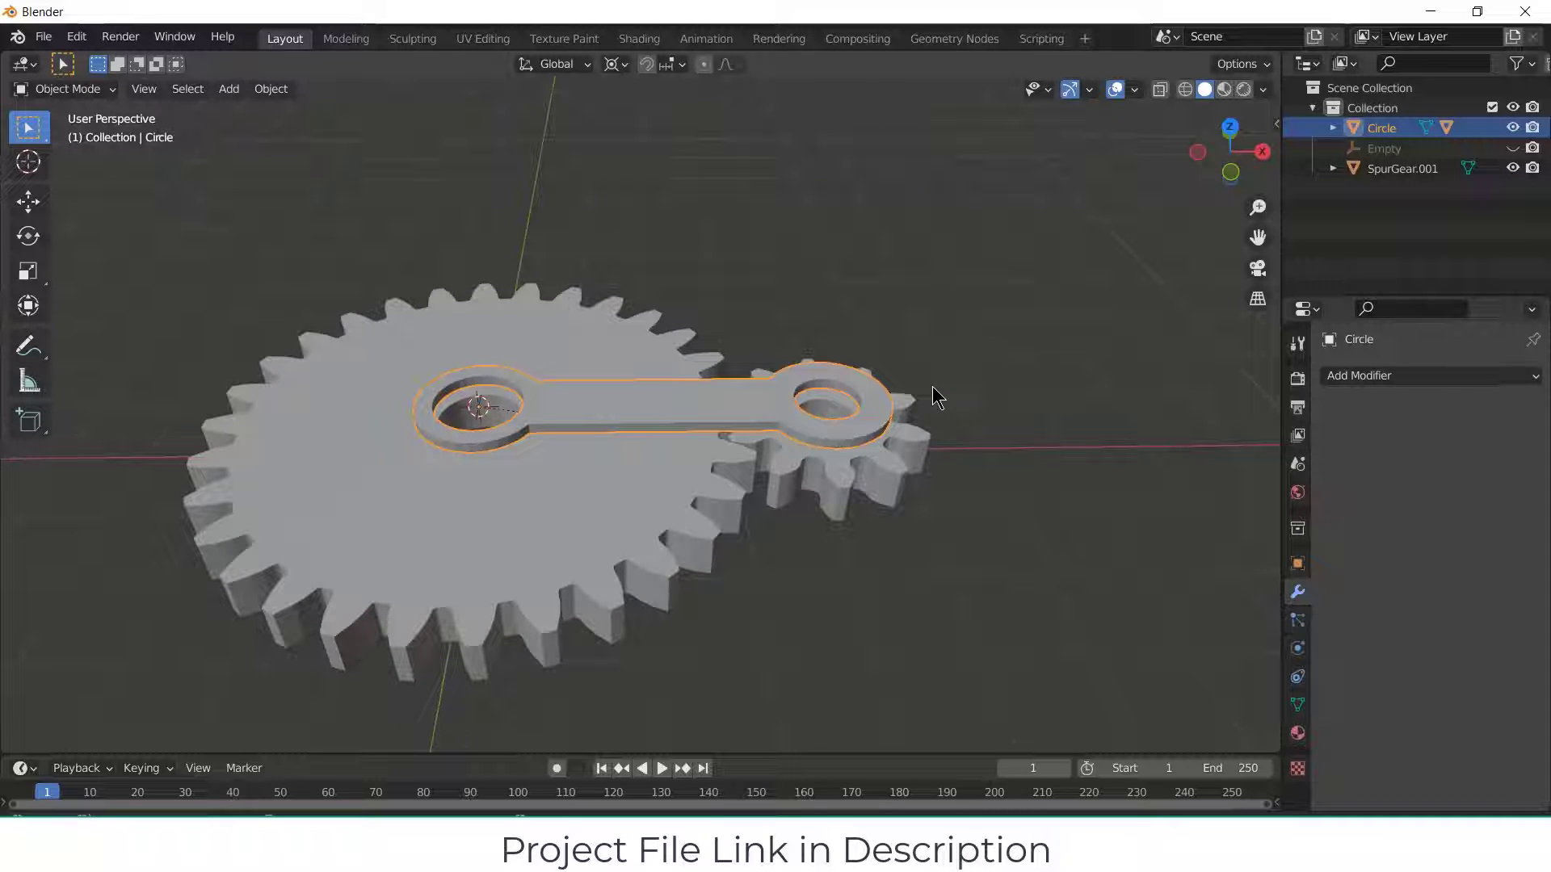
Step: Enlarge the timeline area and show the arm's object constraint properties
{"action": "left_click_drag", "start_coordinate": [933, 757], "coordinate": [929, 683]}
{"action": "left_click", "coordinate": [1297, 676]}
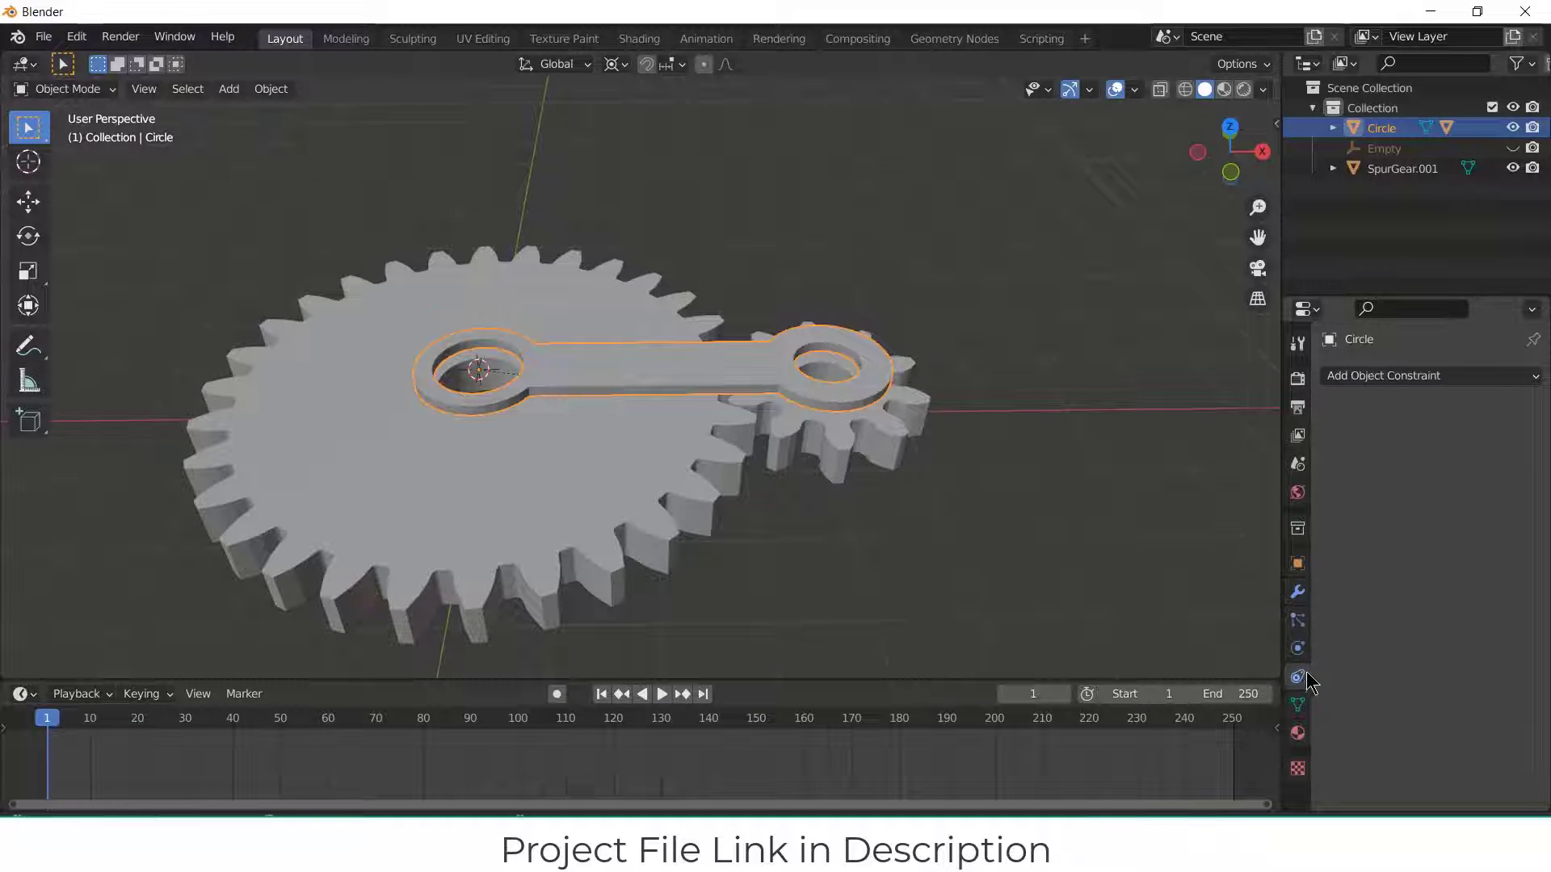
{"action": "left_click", "coordinate": [1455, 378]}
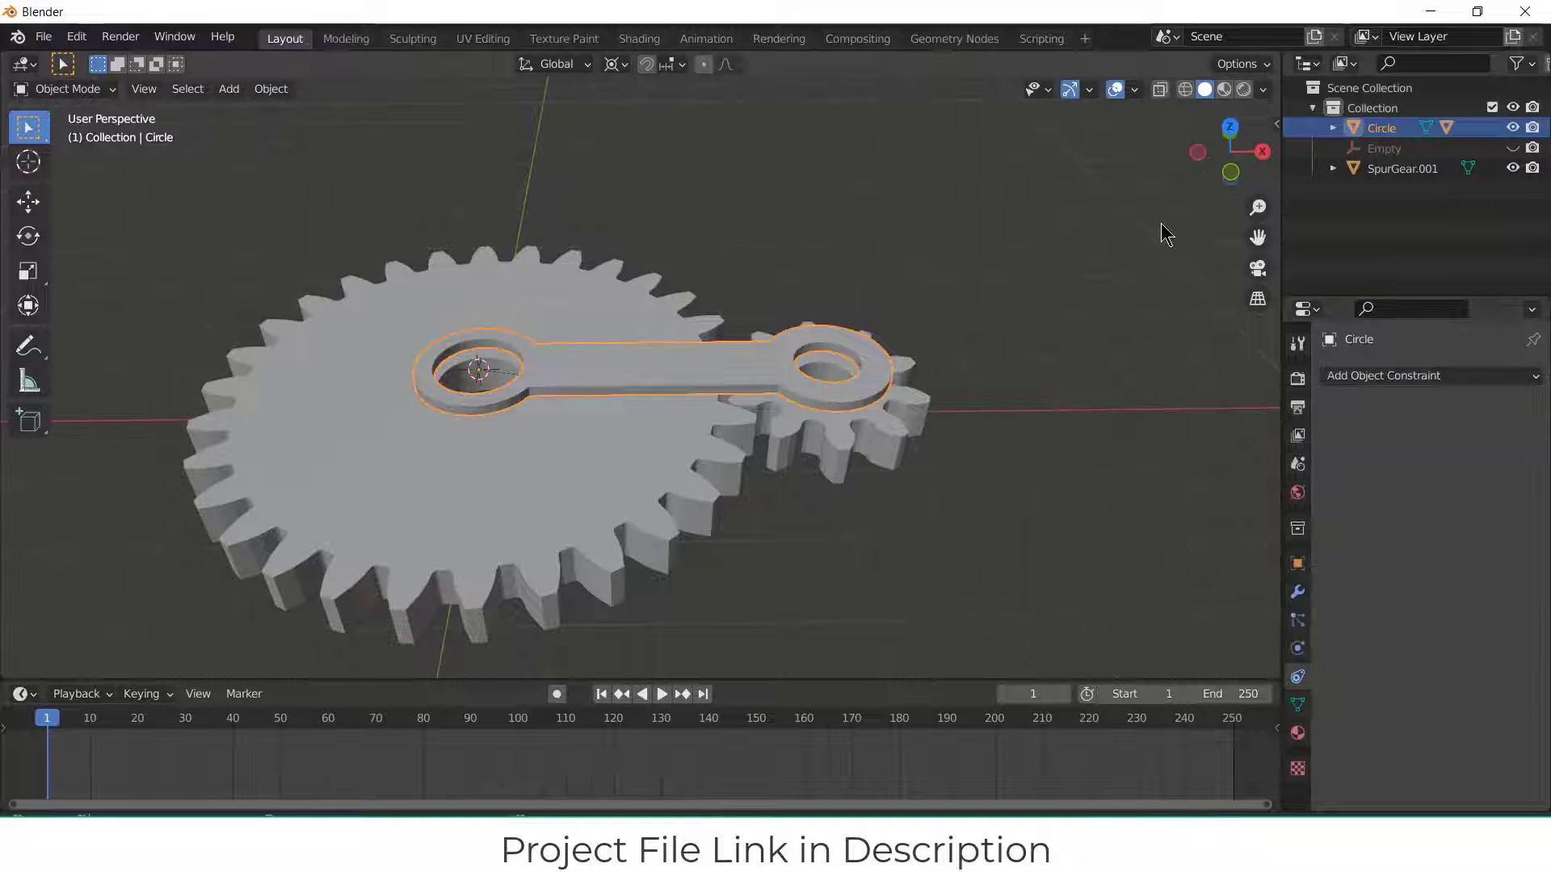
{"action": "left_click", "coordinate": [1010, 355]}
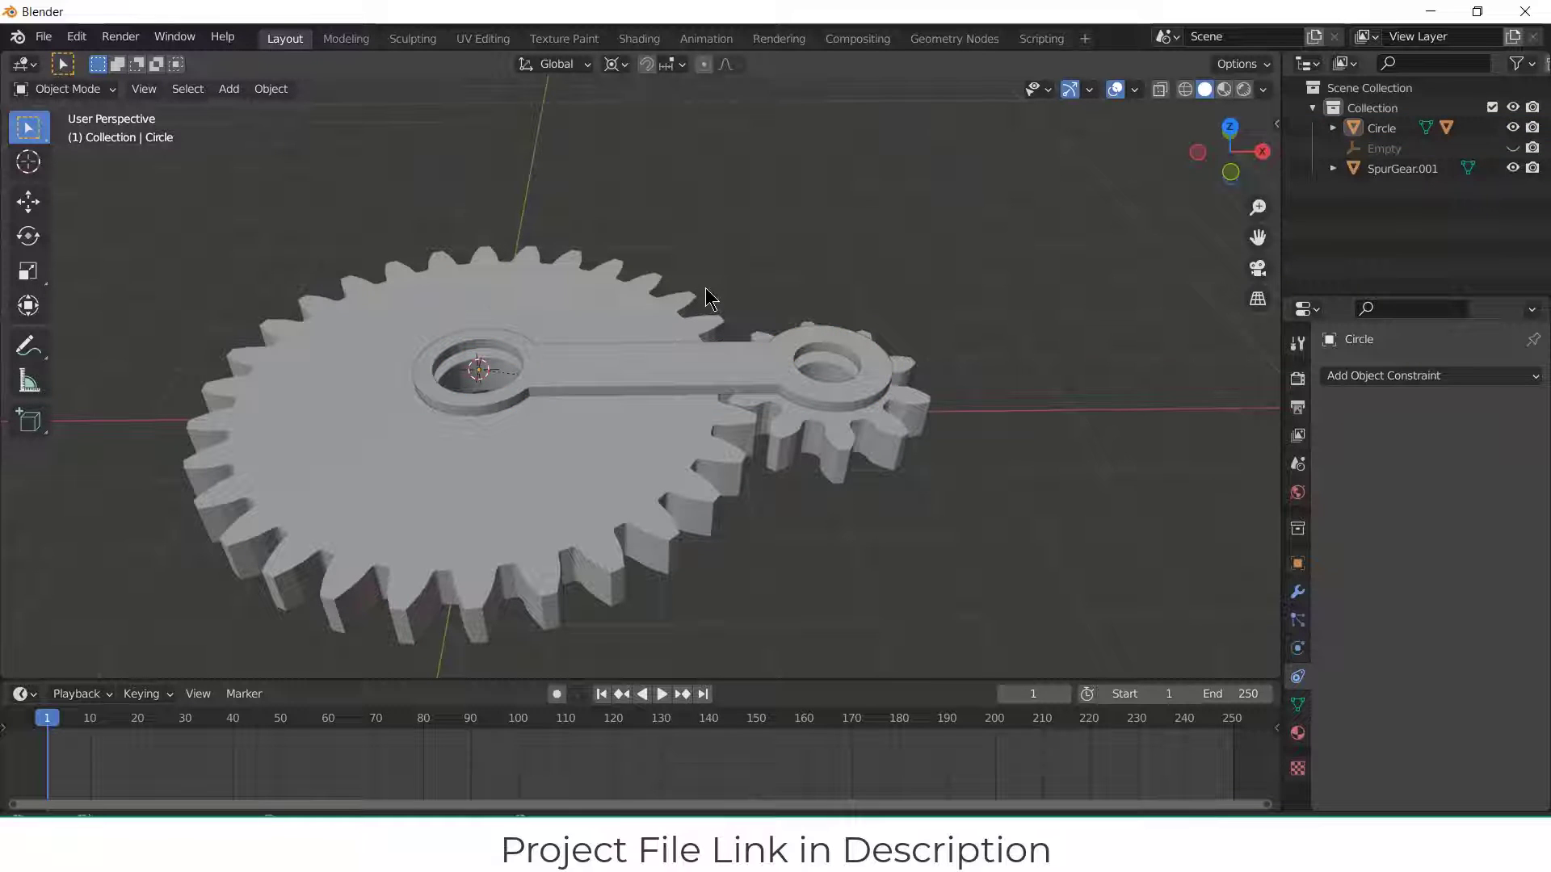
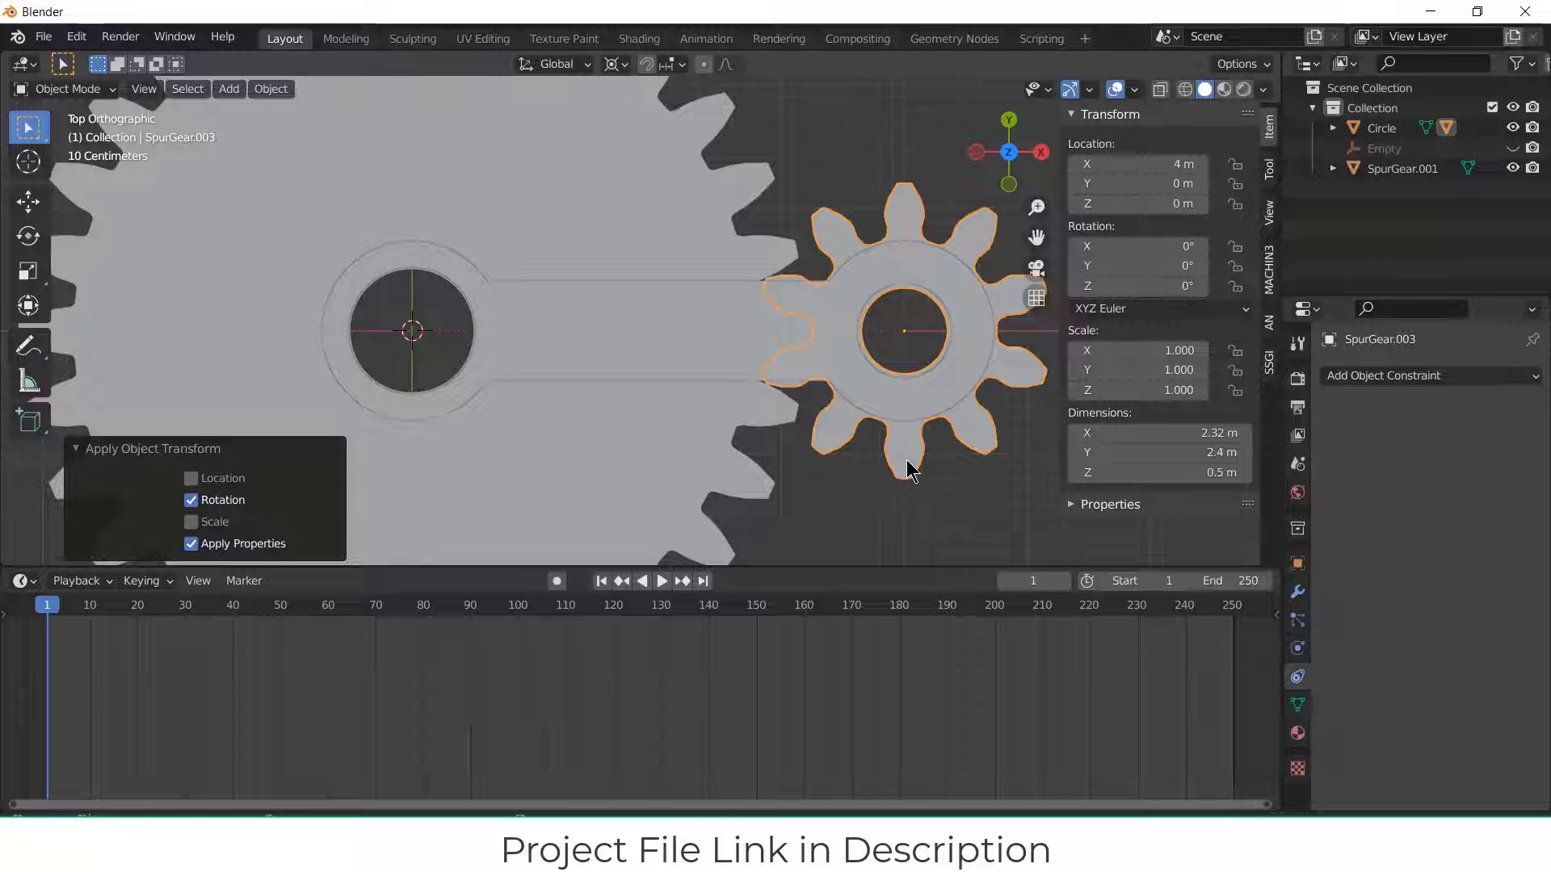
Step: Add a driver to the small gear's Z rotation and keep the small gear selected
{"action": "right_click", "coordinate": [1079, 287]}
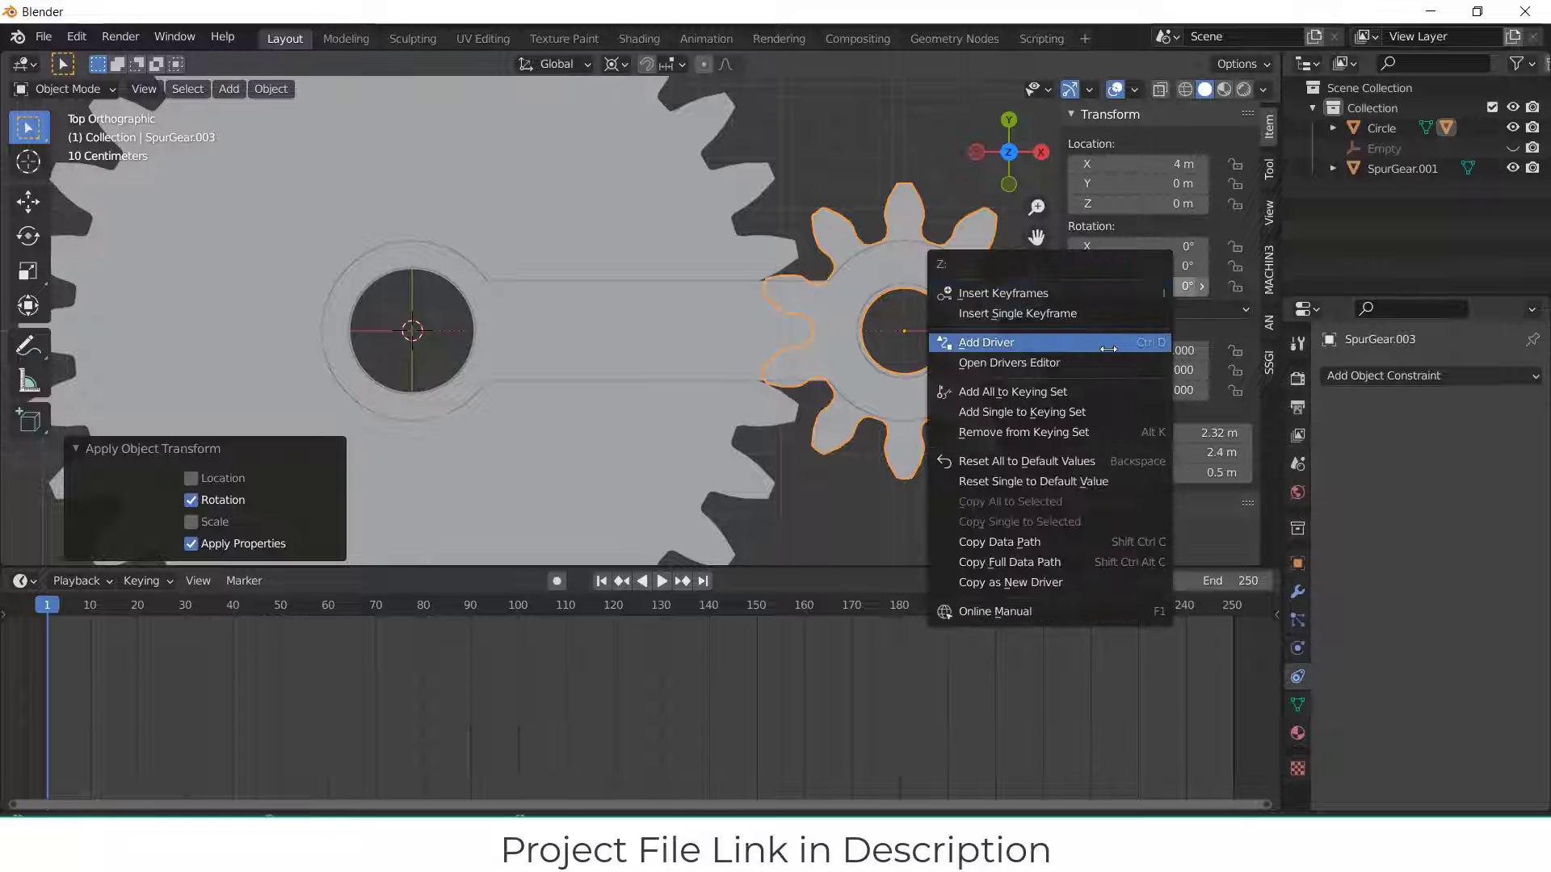
{"action": "left_click", "coordinate": [989, 340]}
{"action": "left_click", "coordinate": [625, 343]}
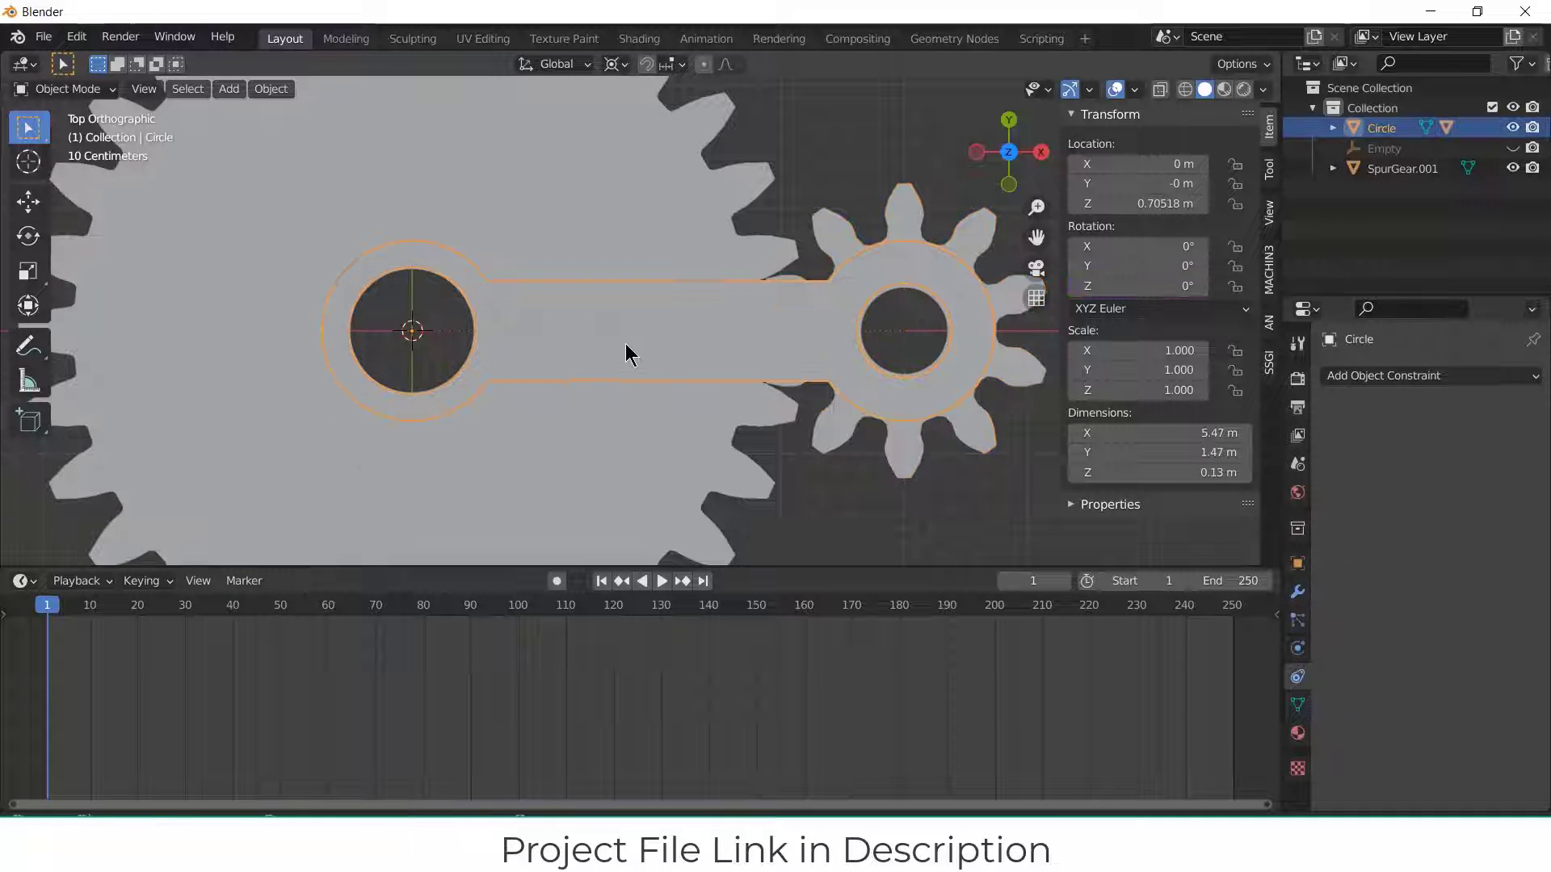
{"action": "left_click", "coordinate": [899, 467]}
Step: Switch the timeline area to the Drivers editor and show the settings of the small gear's Z Euler Rotation driver
{"action": "left_click", "coordinate": [22, 581]}
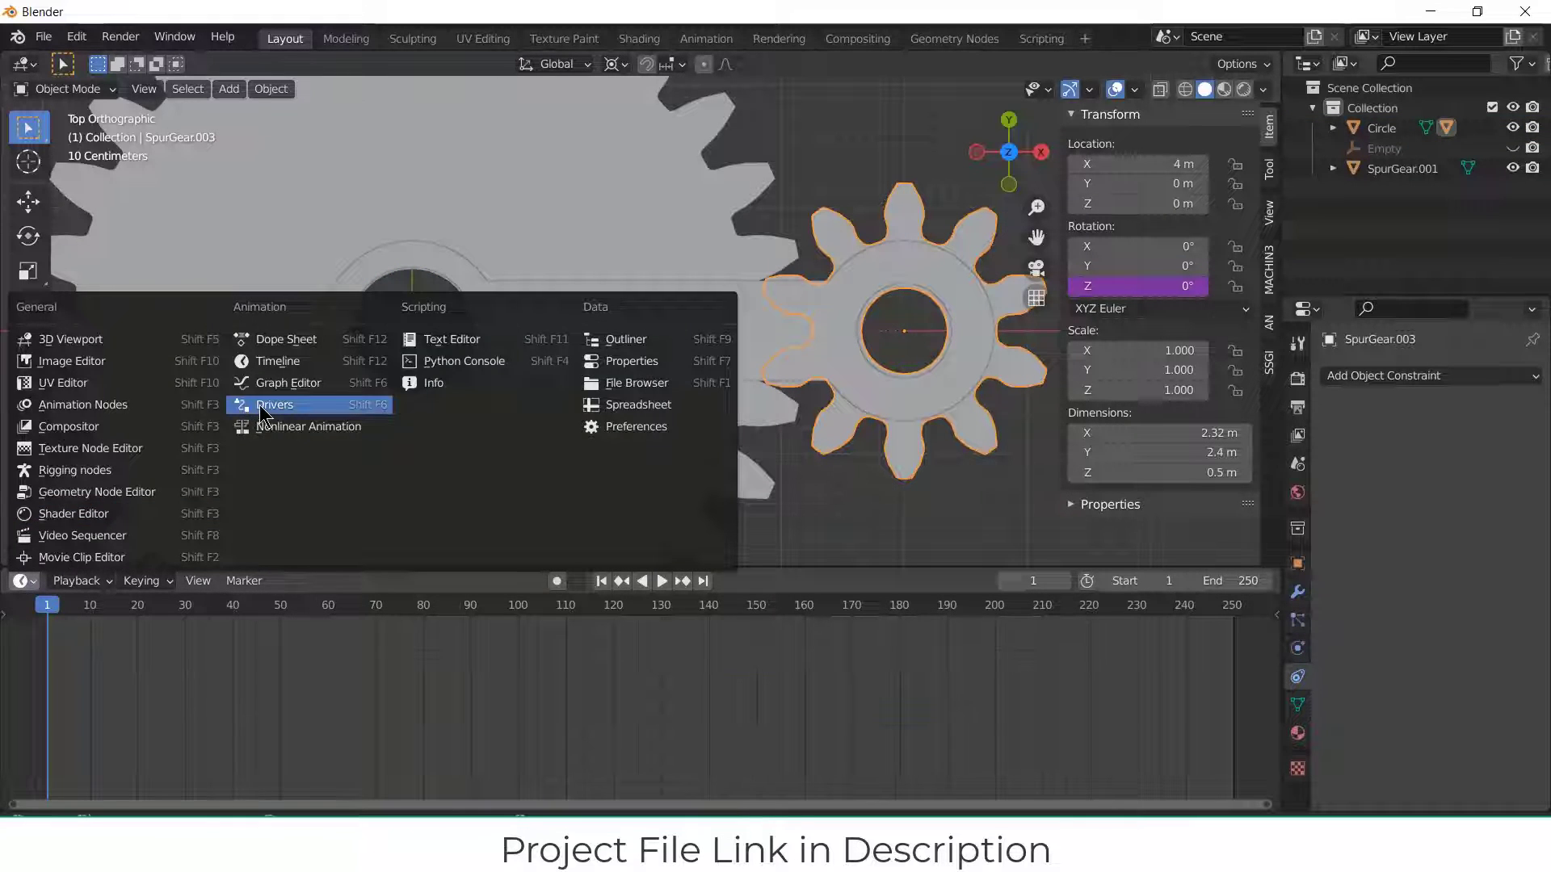
{"action": "left_click", "coordinate": [262, 405]}
{"action": "key", "text": "n"}
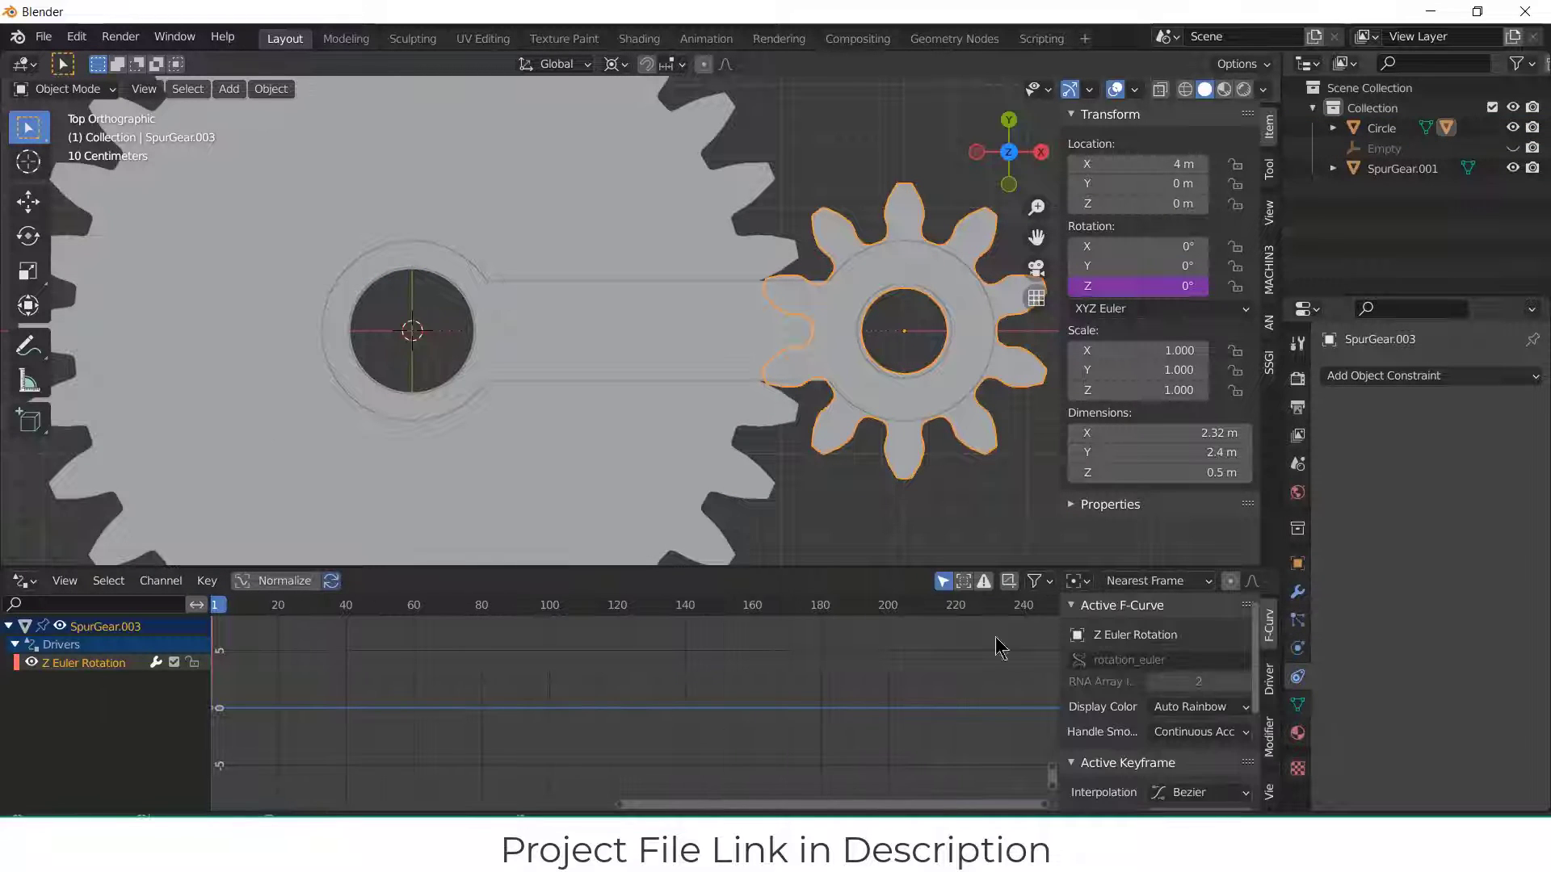
{"action": "left_click", "coordinate": [1271, 672]}
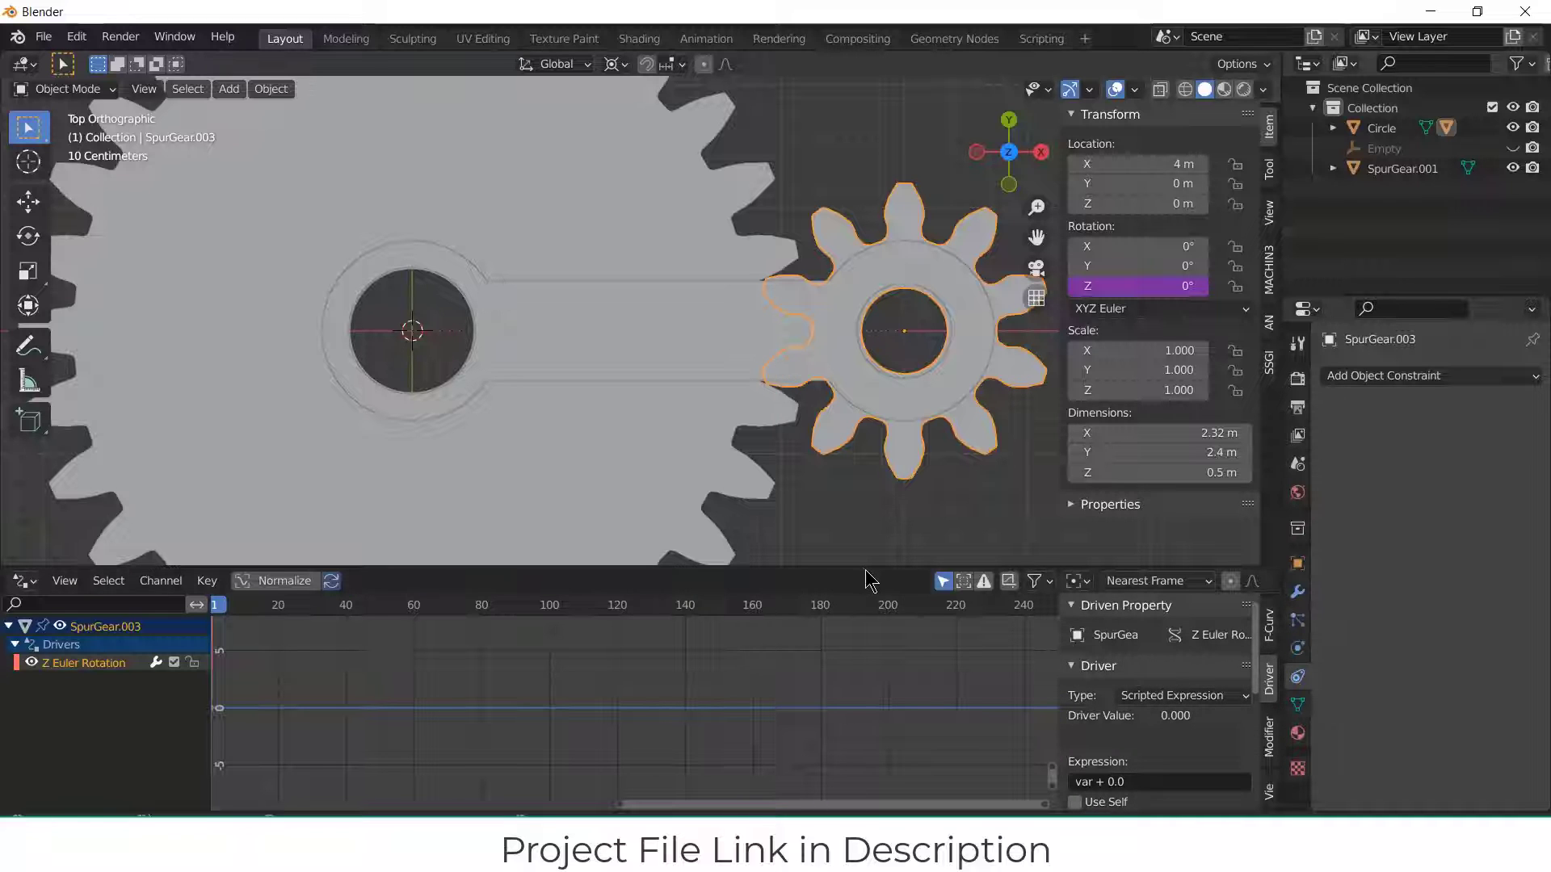
Step: Enlarge the Drivers editor and set the driver variable's target object to Circle
{"action": "left_click_drag", "start_coordinate": [869, 570], "coordinate": [874, 441]}
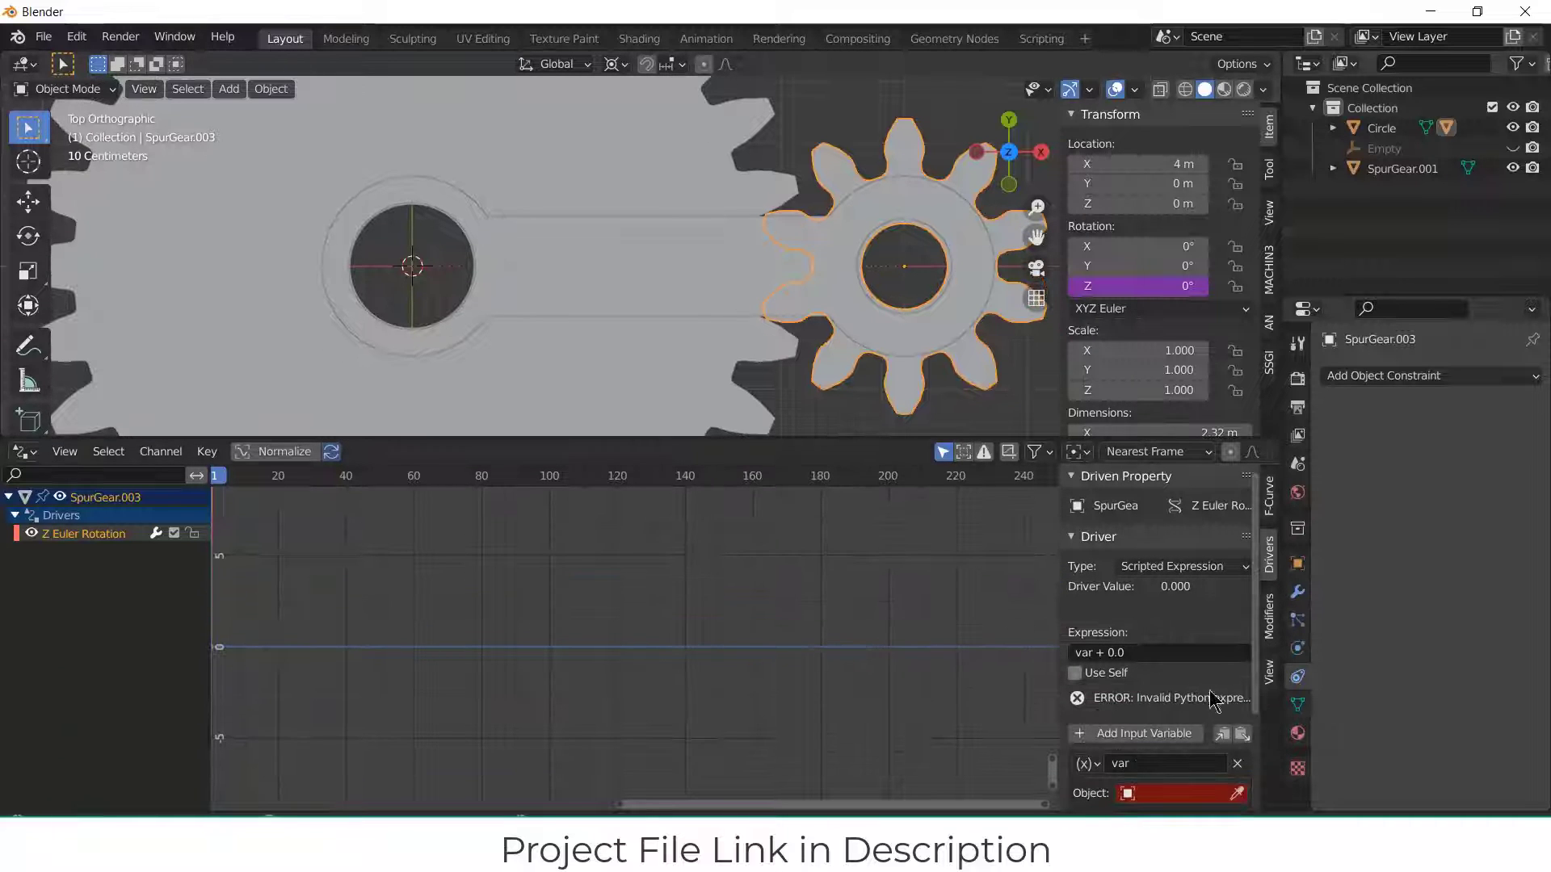
{"action": "scroll", "coordinate": [1185, 740], "scroll_direction": "down", "scroll_amount": 2}
{"action": "left_click", "coordinate": [1185, 733]}
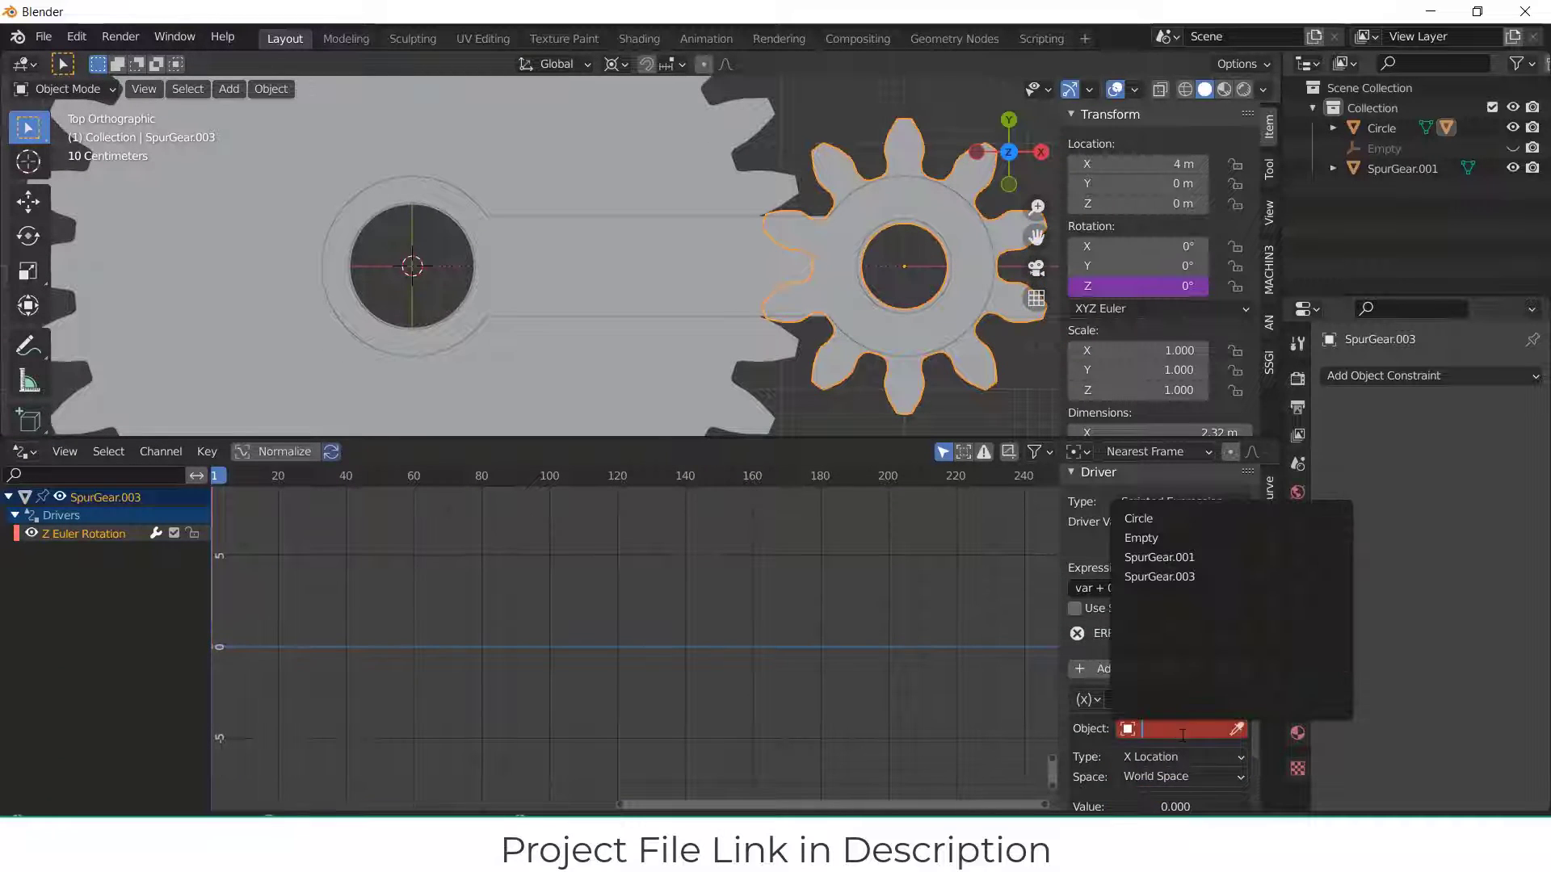
{"action": "left_click", "coordinate": [1175, 519]}
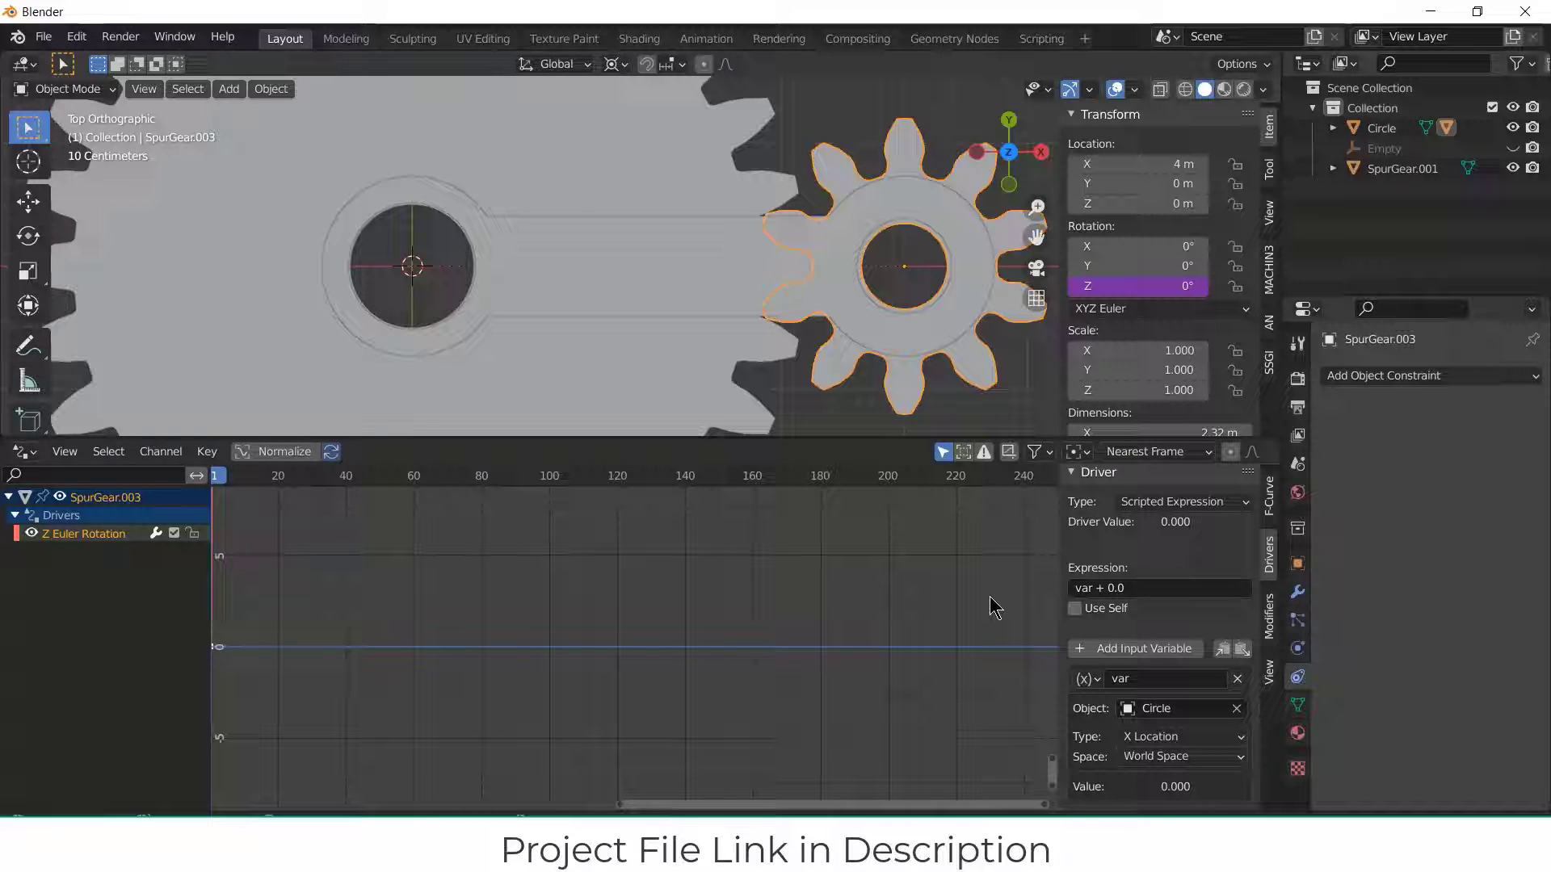
{"action": "scroll", "coordinate": [670, 261], "scroll_direction": "down", "scroll_amount": 1}
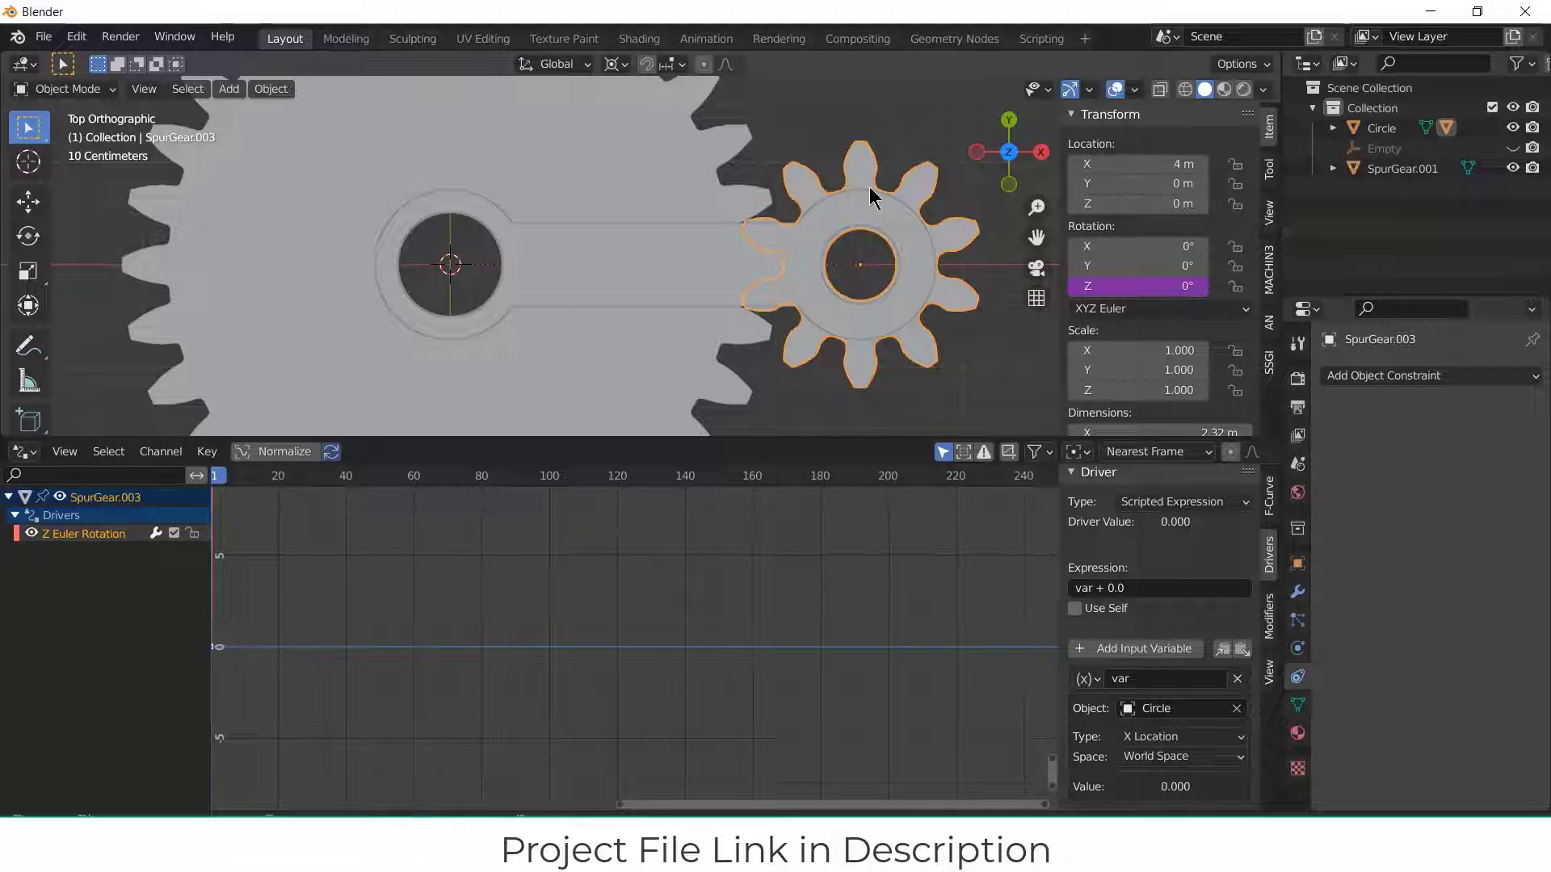
Step: Change the small gear's Z rotation driver expression to -3*var + 0.0
{"action": "left_click", "coordinate": [1079, 588]}
{"action": "left_click", "coordinate": [1074, 588]}
{"action": "type", "text": "3*"}
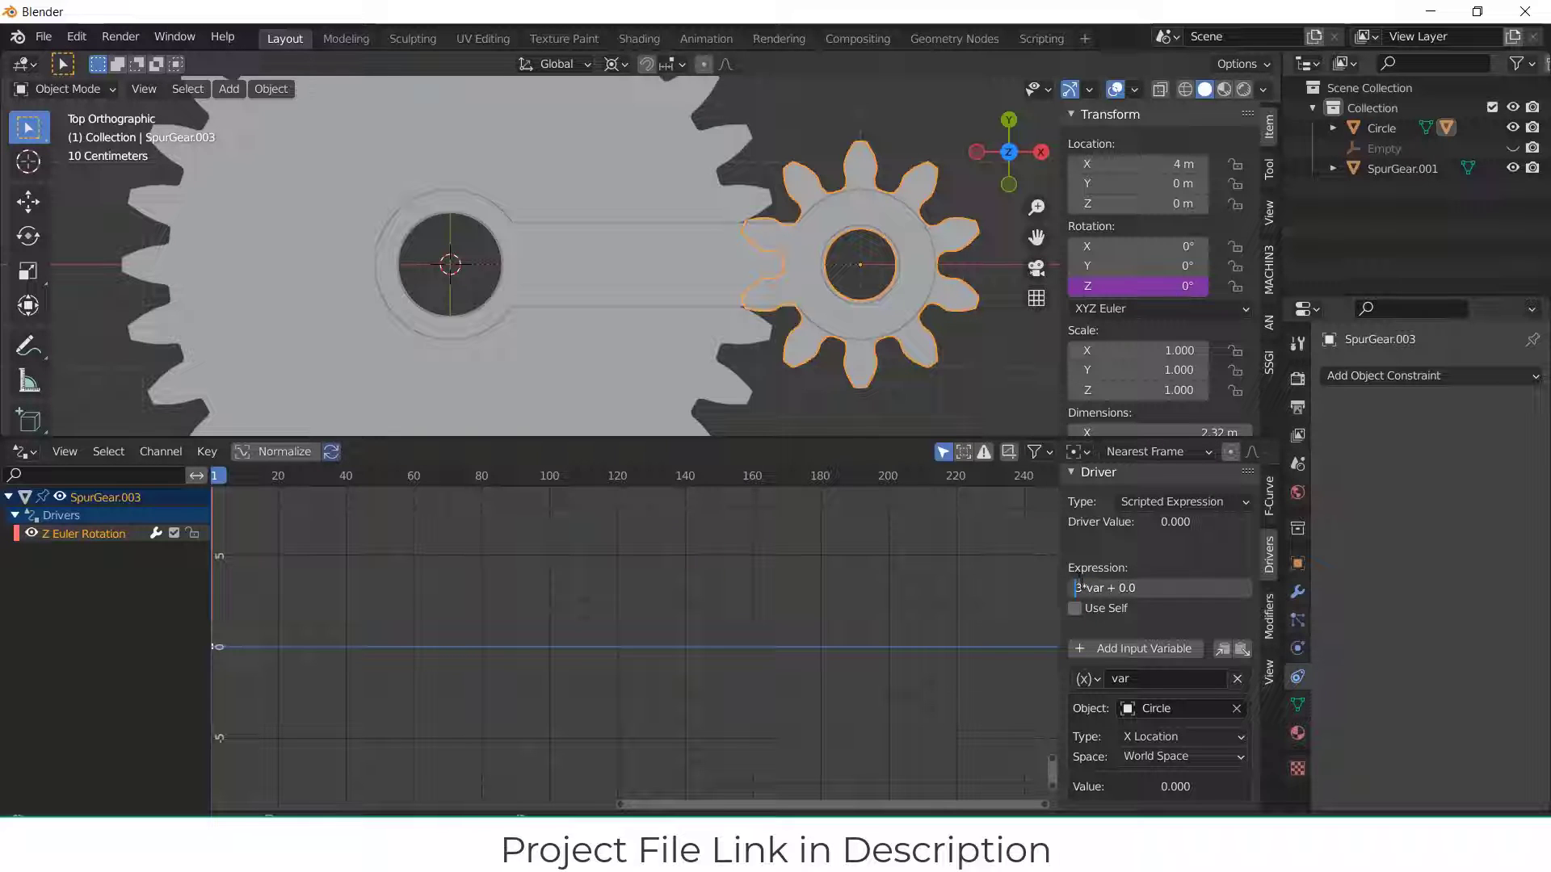
{"action": "left_click", "coordinate": [1082, 587]}
Step: Test-rotate the arm twice around the large gear's centre, checking the small gear in between, and cancel each rotation
{"action": "scroll", "coordinate": [986, 399], "scroll_direction": "down", "scroll_amount": 3}
{"action": "left_click", "coordinate": [658, 274]}
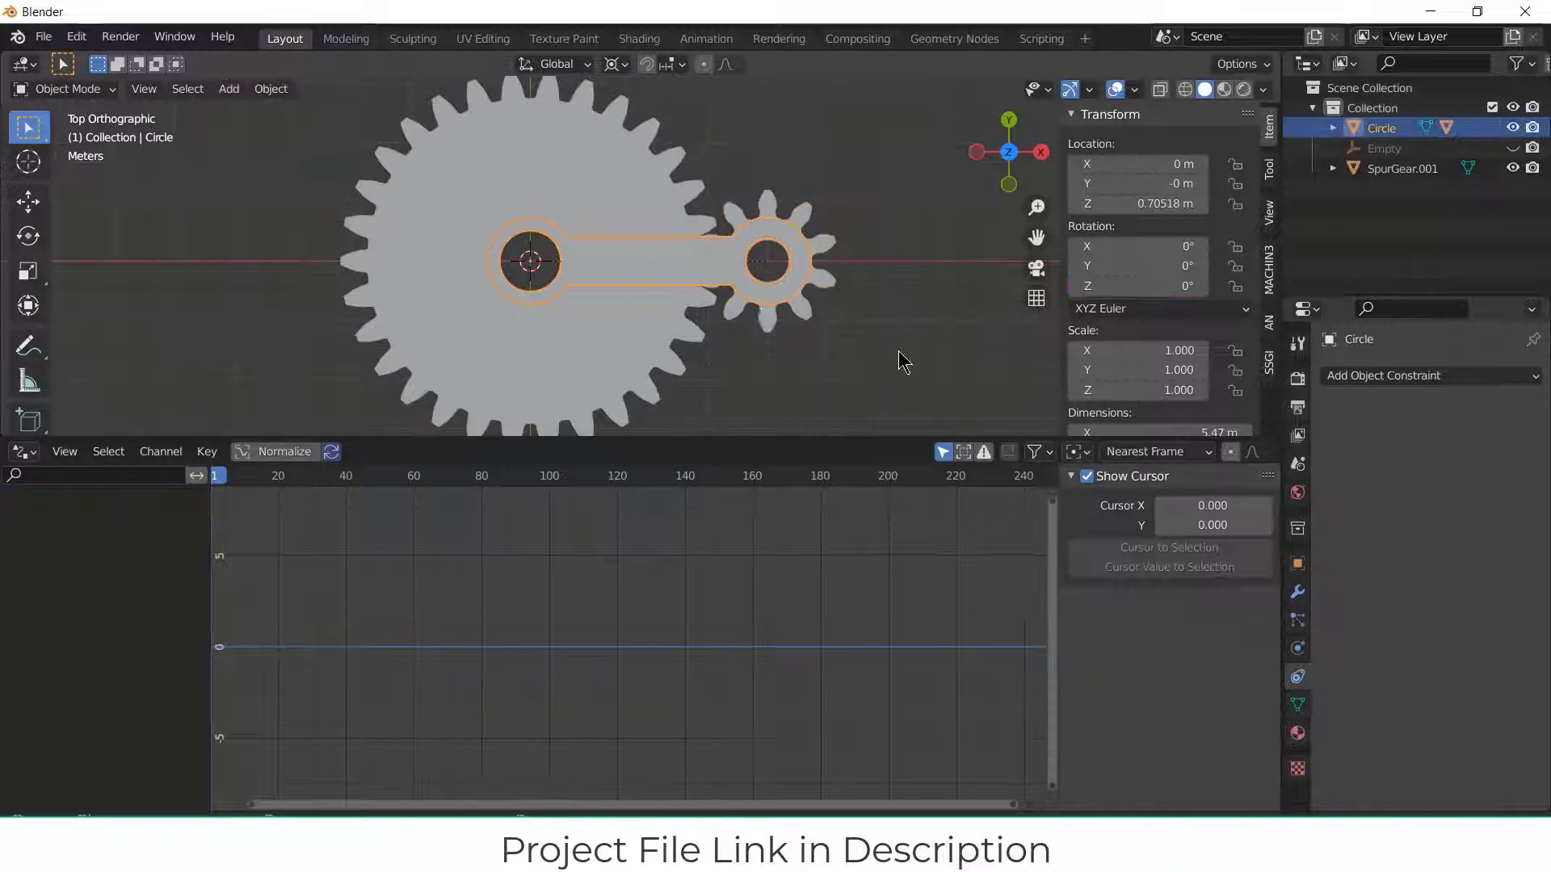
{"action": "key", "text": "r"}
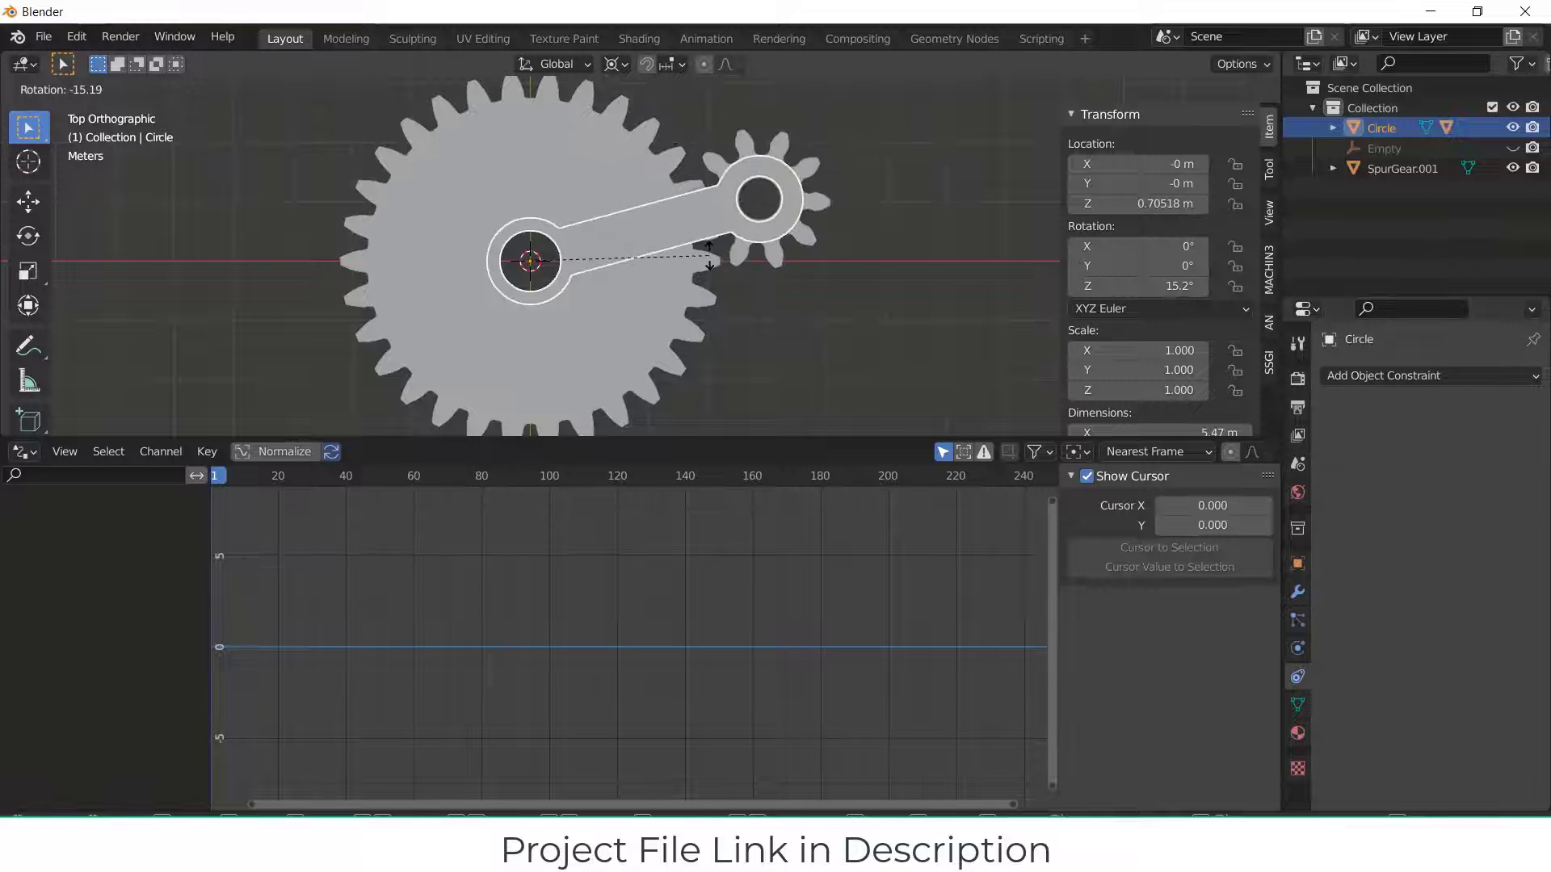
{"action": "key", "text": "Escape"}
{"action": "left_click", "coordinate": [818, 252]}
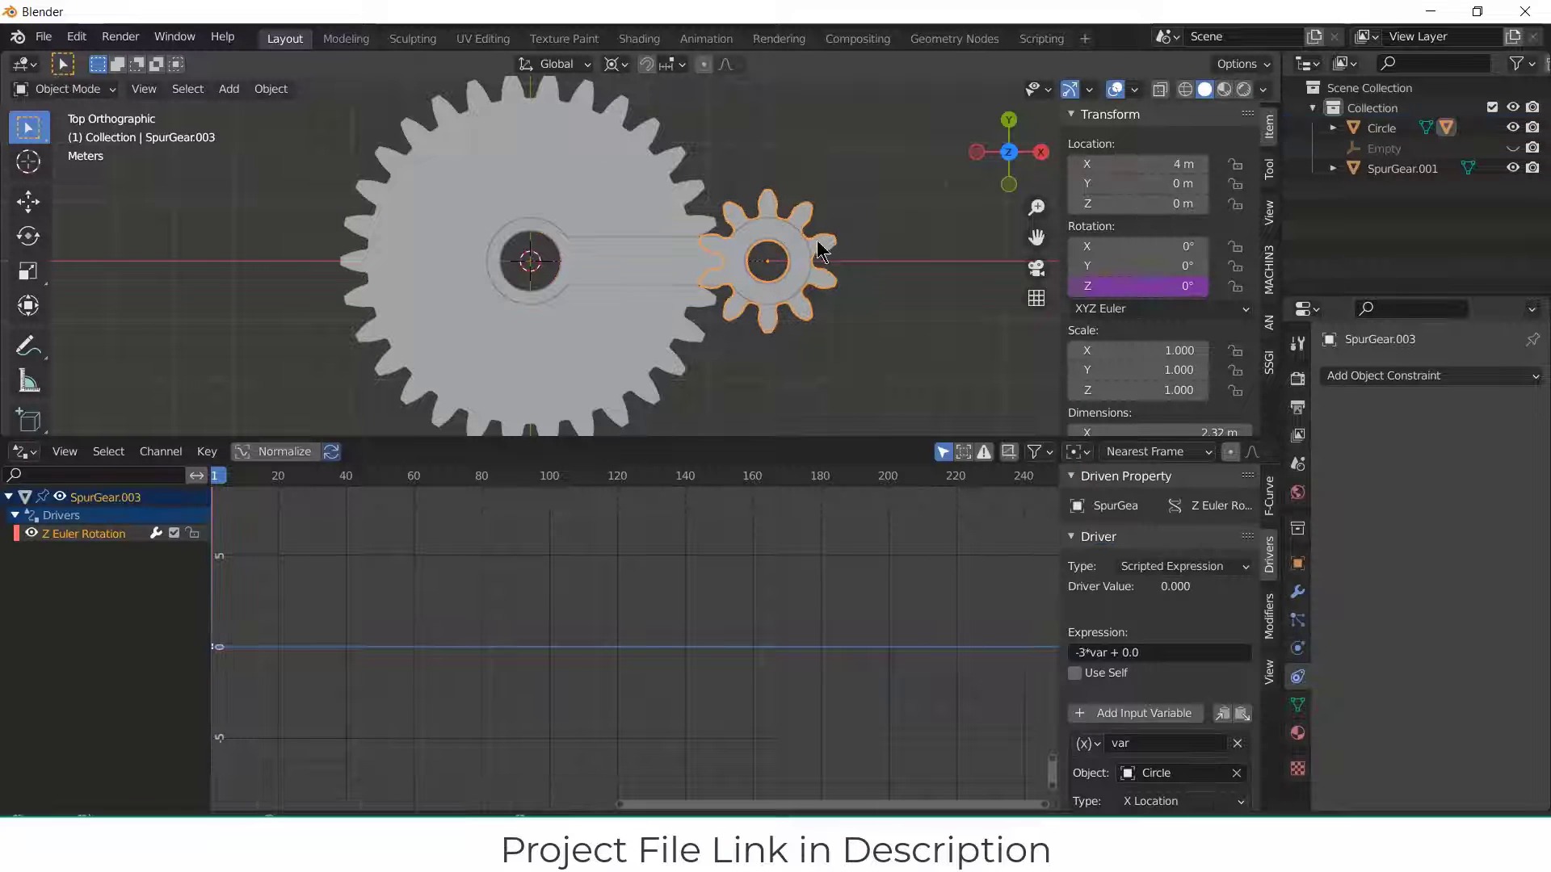
{"action": "left_click", "coordinate": [680, 267]}
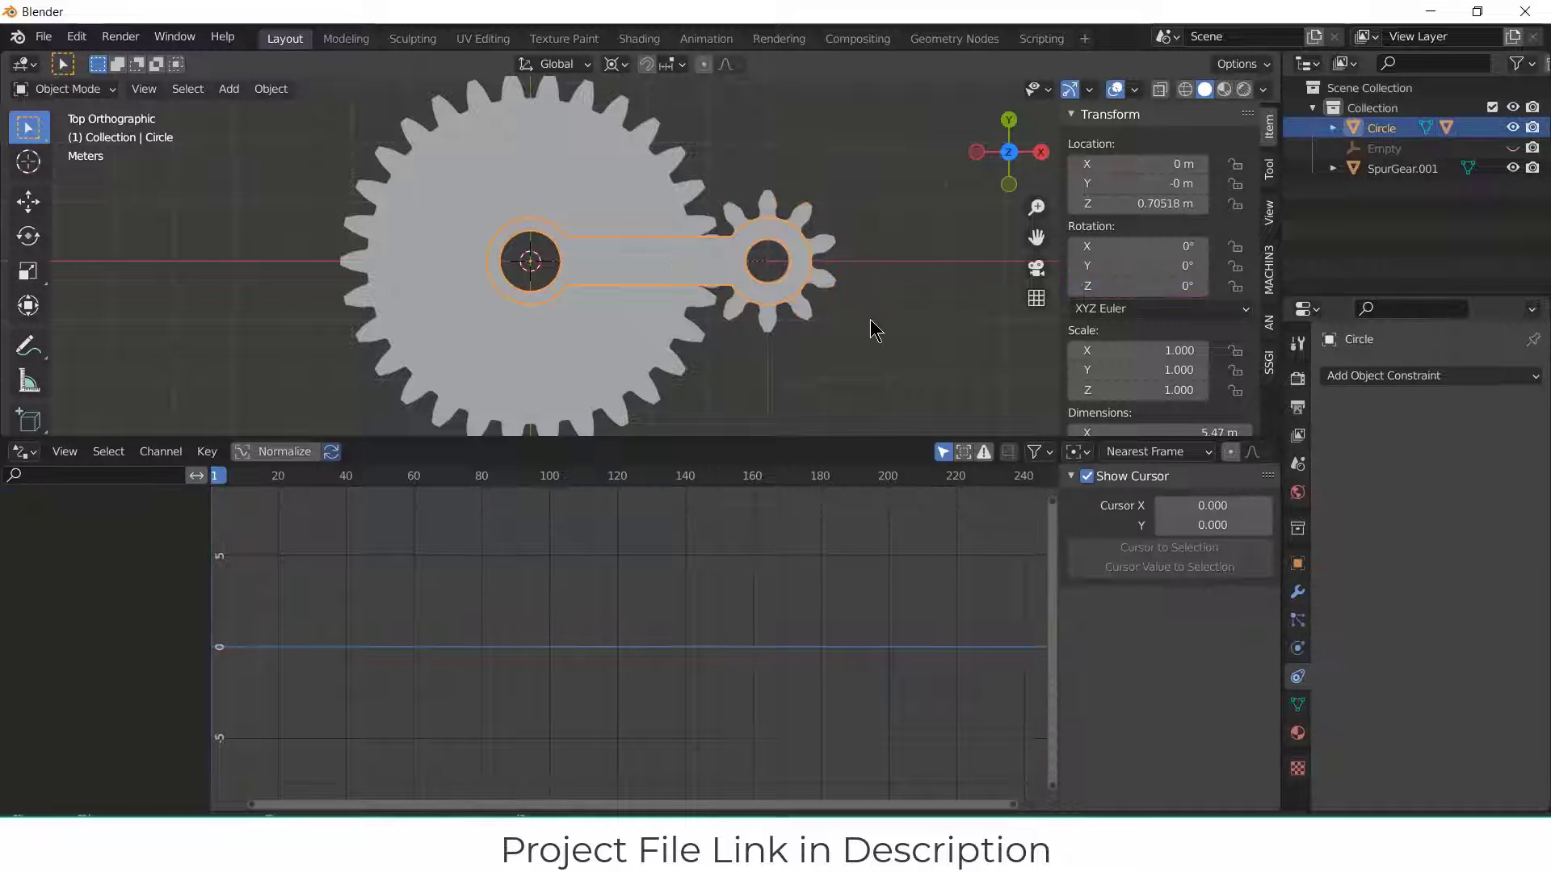
{"action": "key", "text": "r"}
{"action": "key", "text": "Escape"}
Step: Remove the + 0.0 term from the small gear's driver expression so that it reads -3*var
{"action": "left_click", "coordinate": [833, 247]}
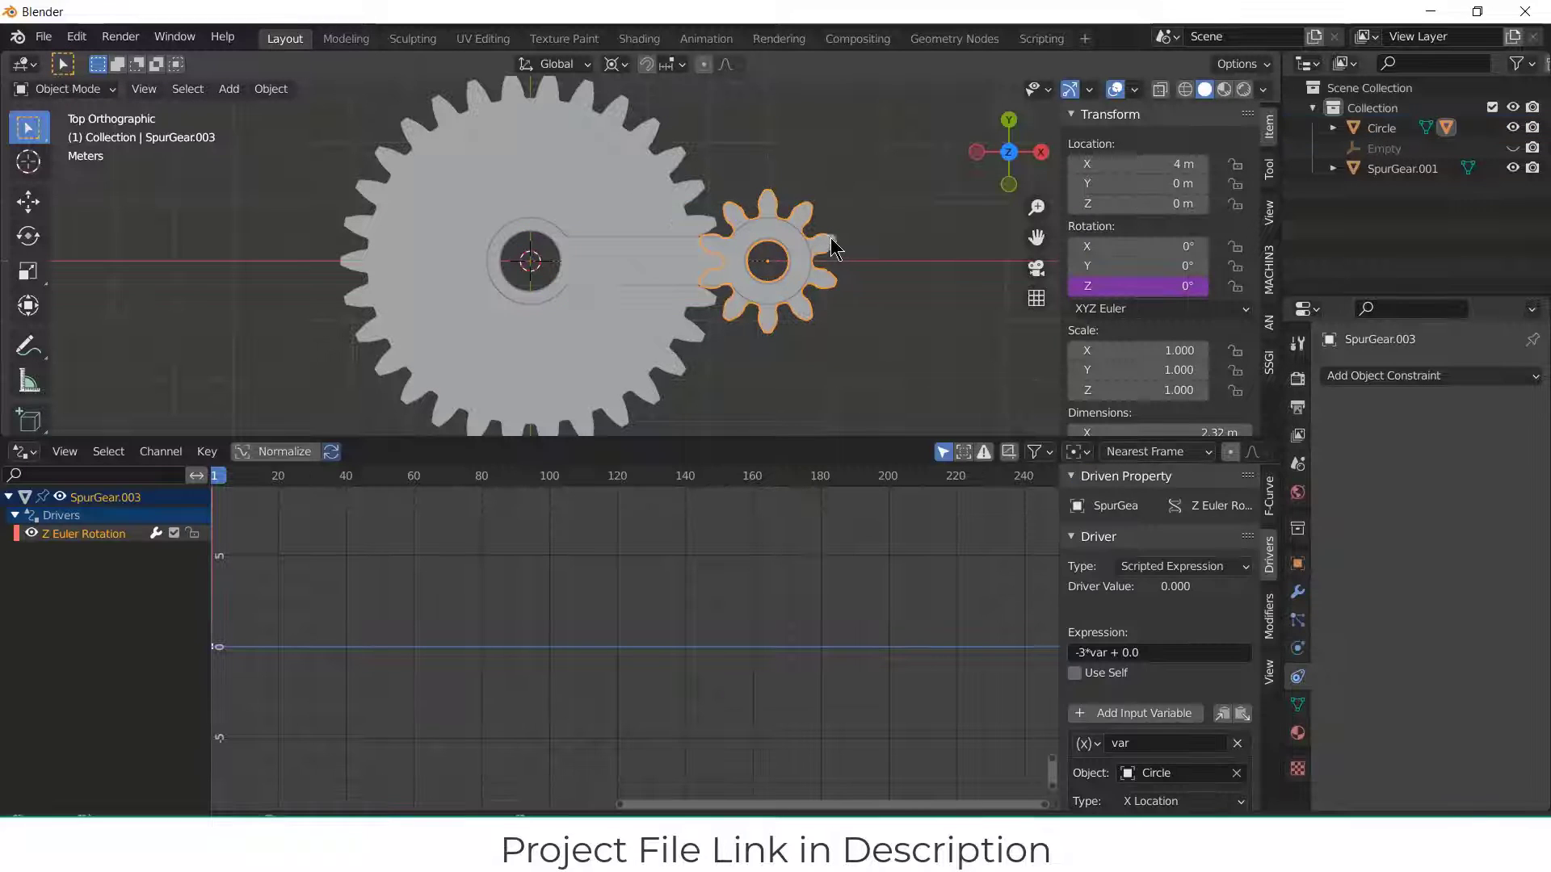
{"action": "left_click", "coordinate": [1113, 652]}
{"action": "key", "text": "shift+Home"}
{"action": "key", "text": "shift+Right"}
{"action": "key", "text": "shift+Right"}
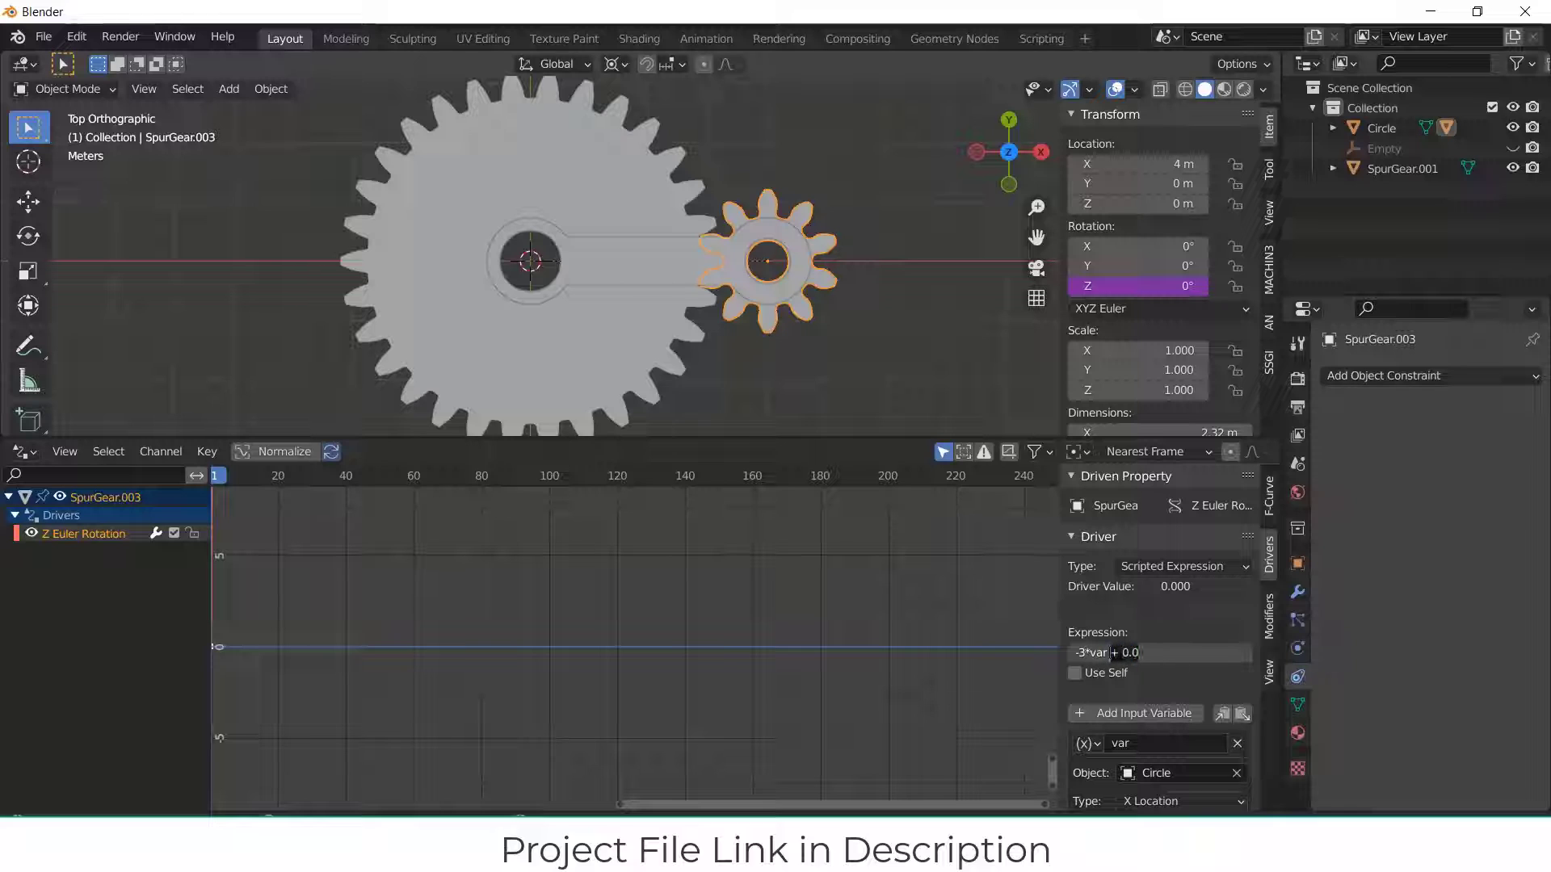
{"action": "key", "text": "BackSpace"}
{"action": "key", "text": "Return"}
Step: Set the driver variable's transform type to Z Rotation
{"action": "scroll", "coordinate": [1240, 682], "scroll_direction": "down", "scroll_amount": 2}
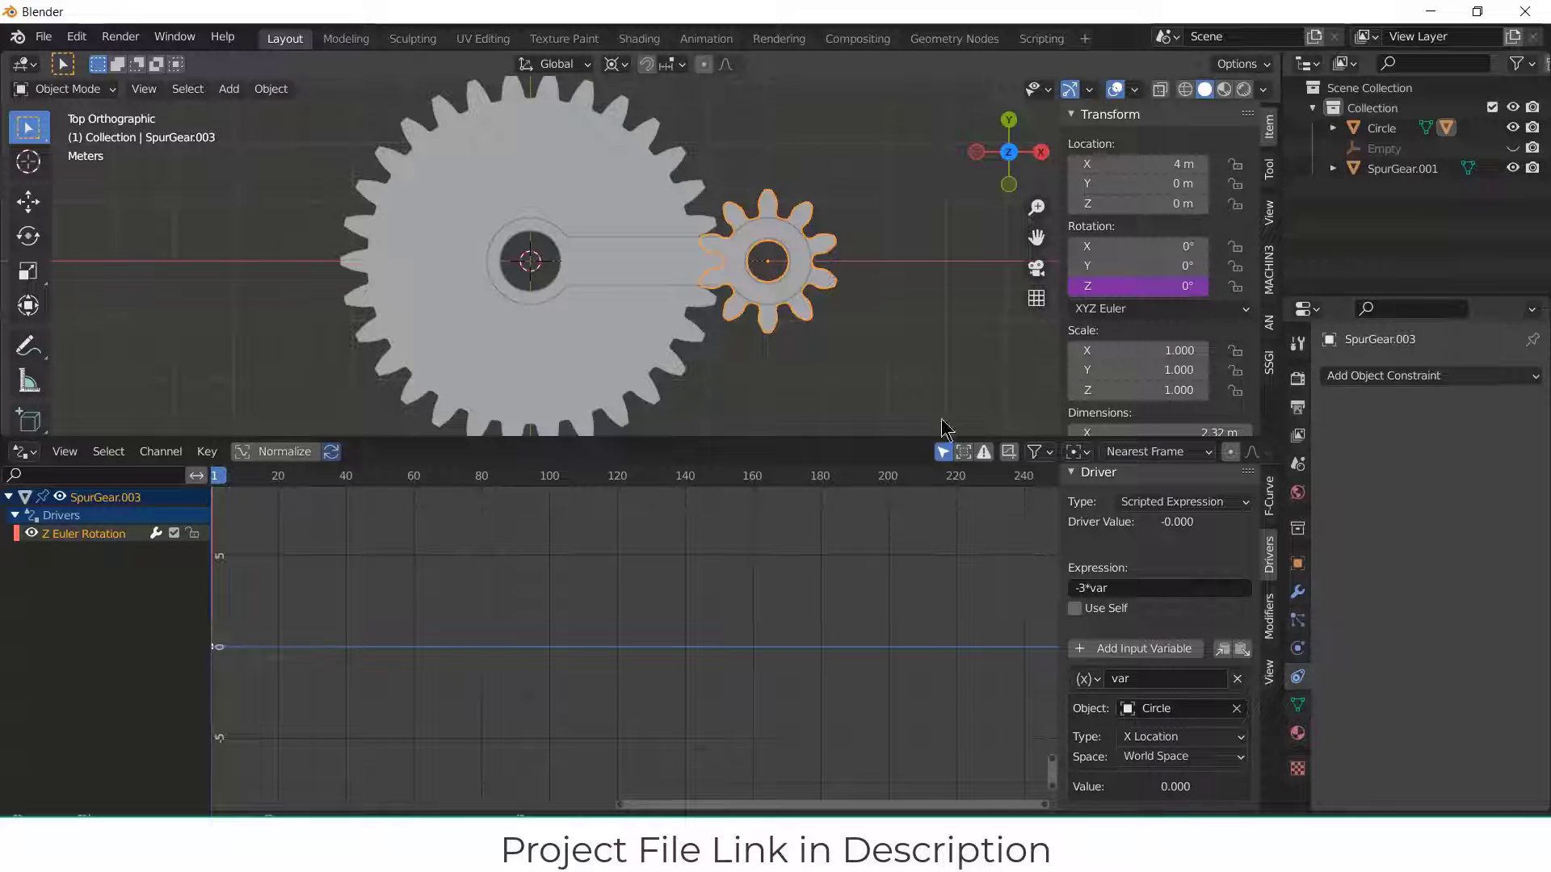
{"action": "left_click", "coordinate": [1180, 737]}
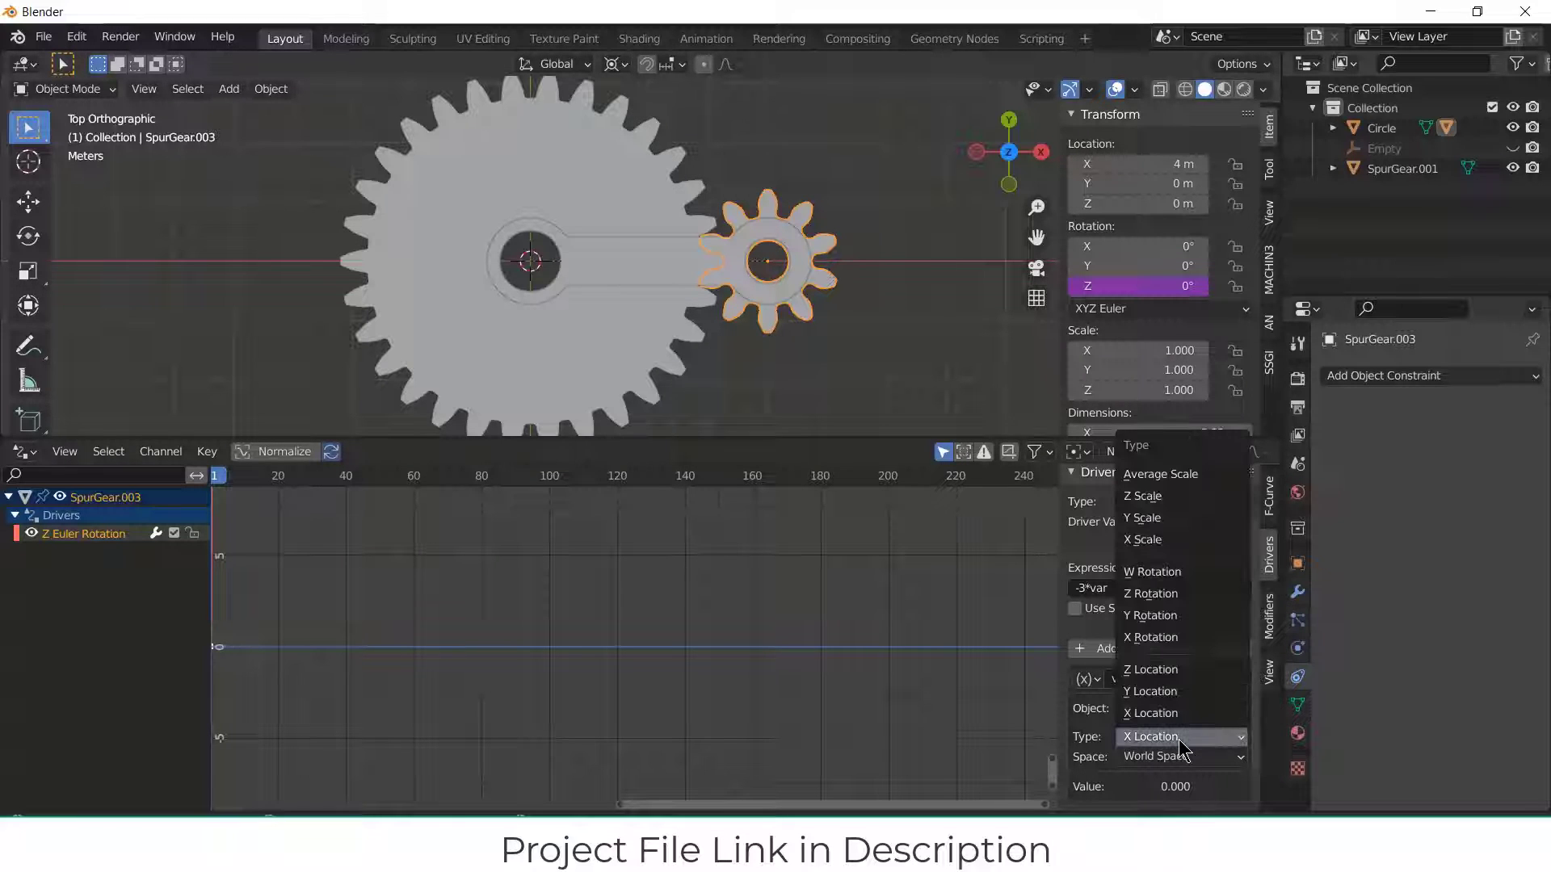
{"action": "left_click", "coordinate": [1181, 597]}
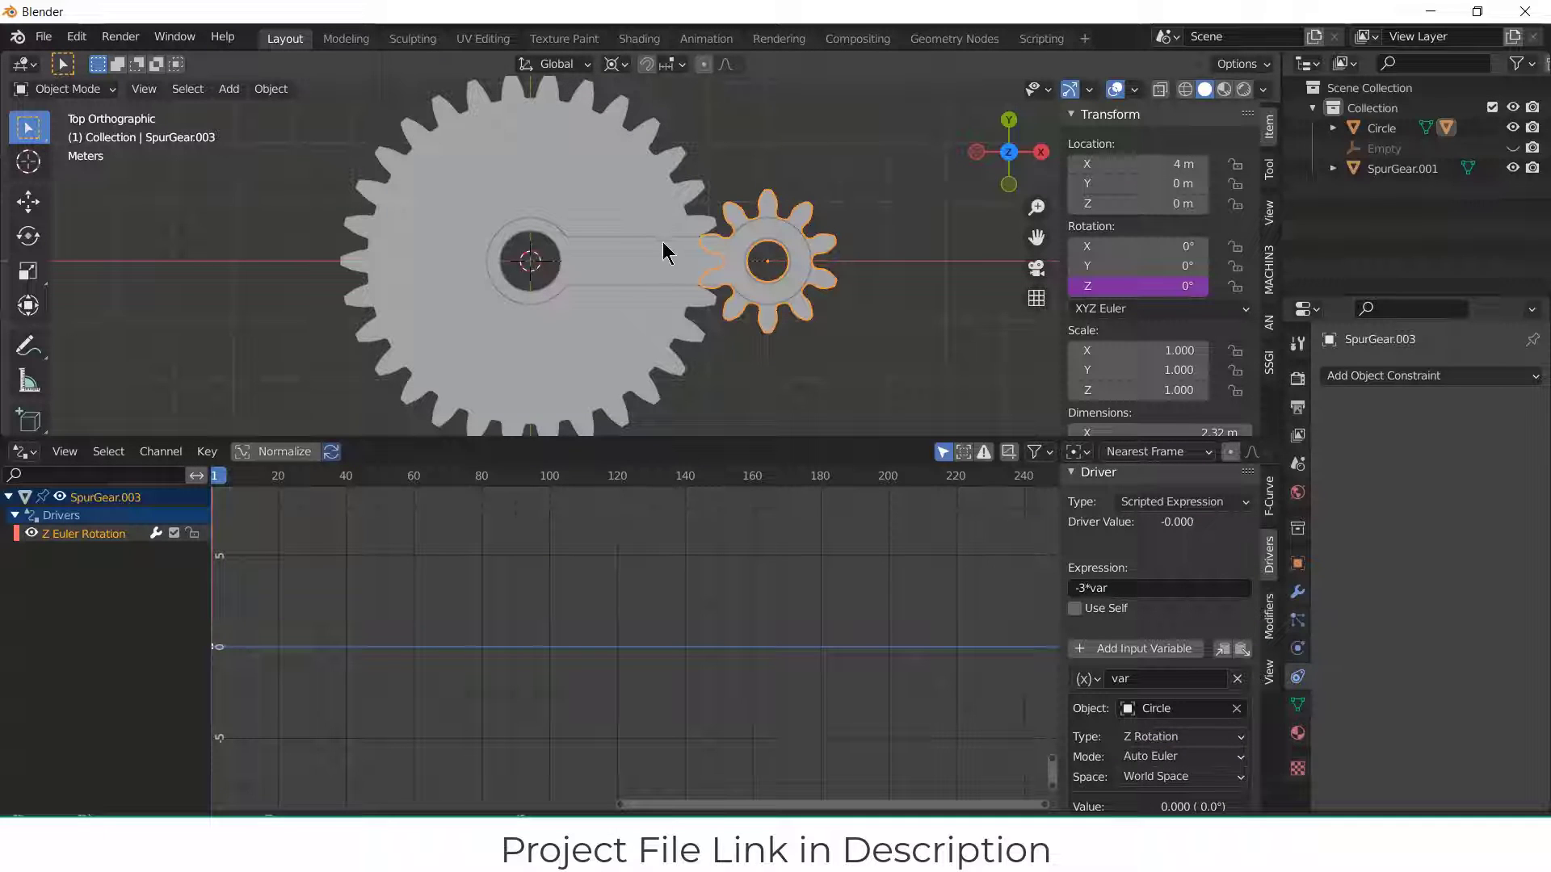
Step: Test-rotate the arm to check the driven small gear, and cancel the rotation
{"action": "left_click", "coordinate": [627, 267]}
{"action": "key", "text": "r"}
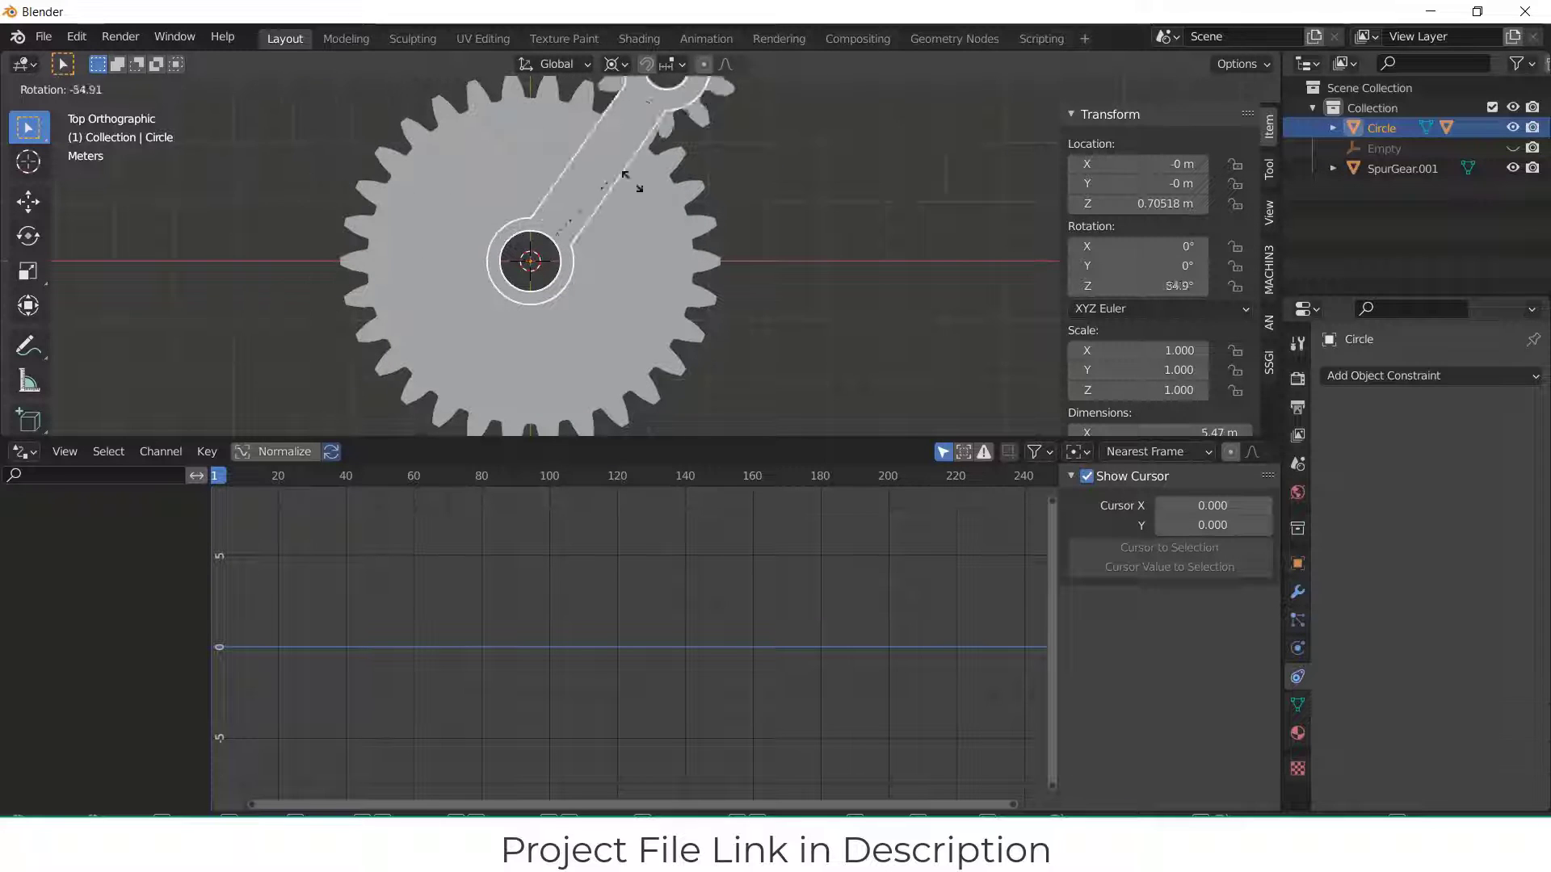
{"action": "key", "text": "Escape"}
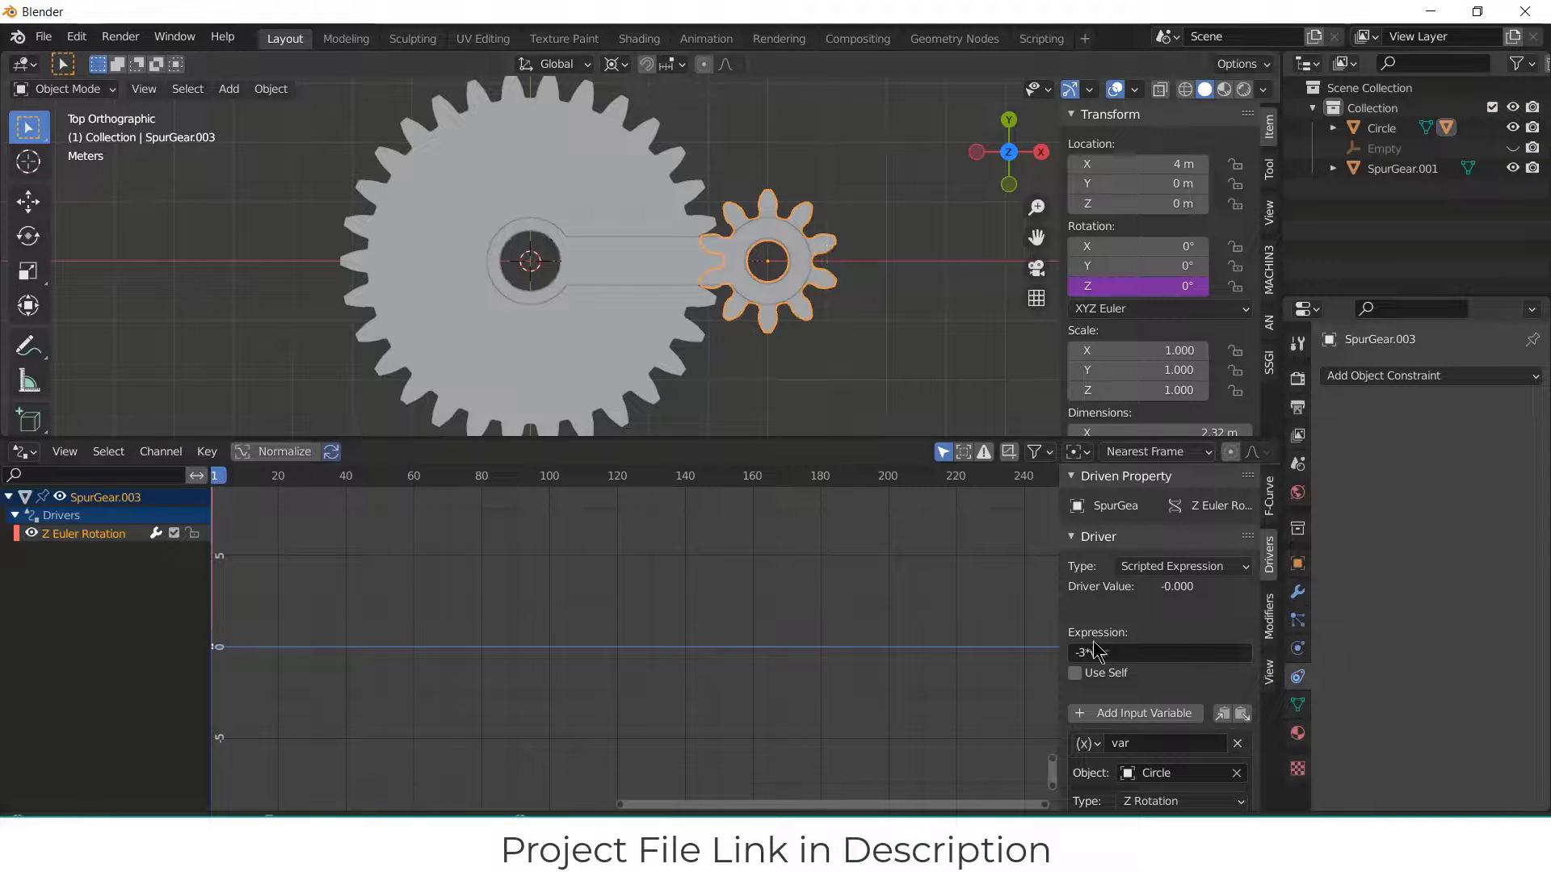
Step: Change the small gear's driver expression to 3*var and test-rotate the arm, cancelling the rotation
{"action": "left_click", "coordinate": [1083, 658]}
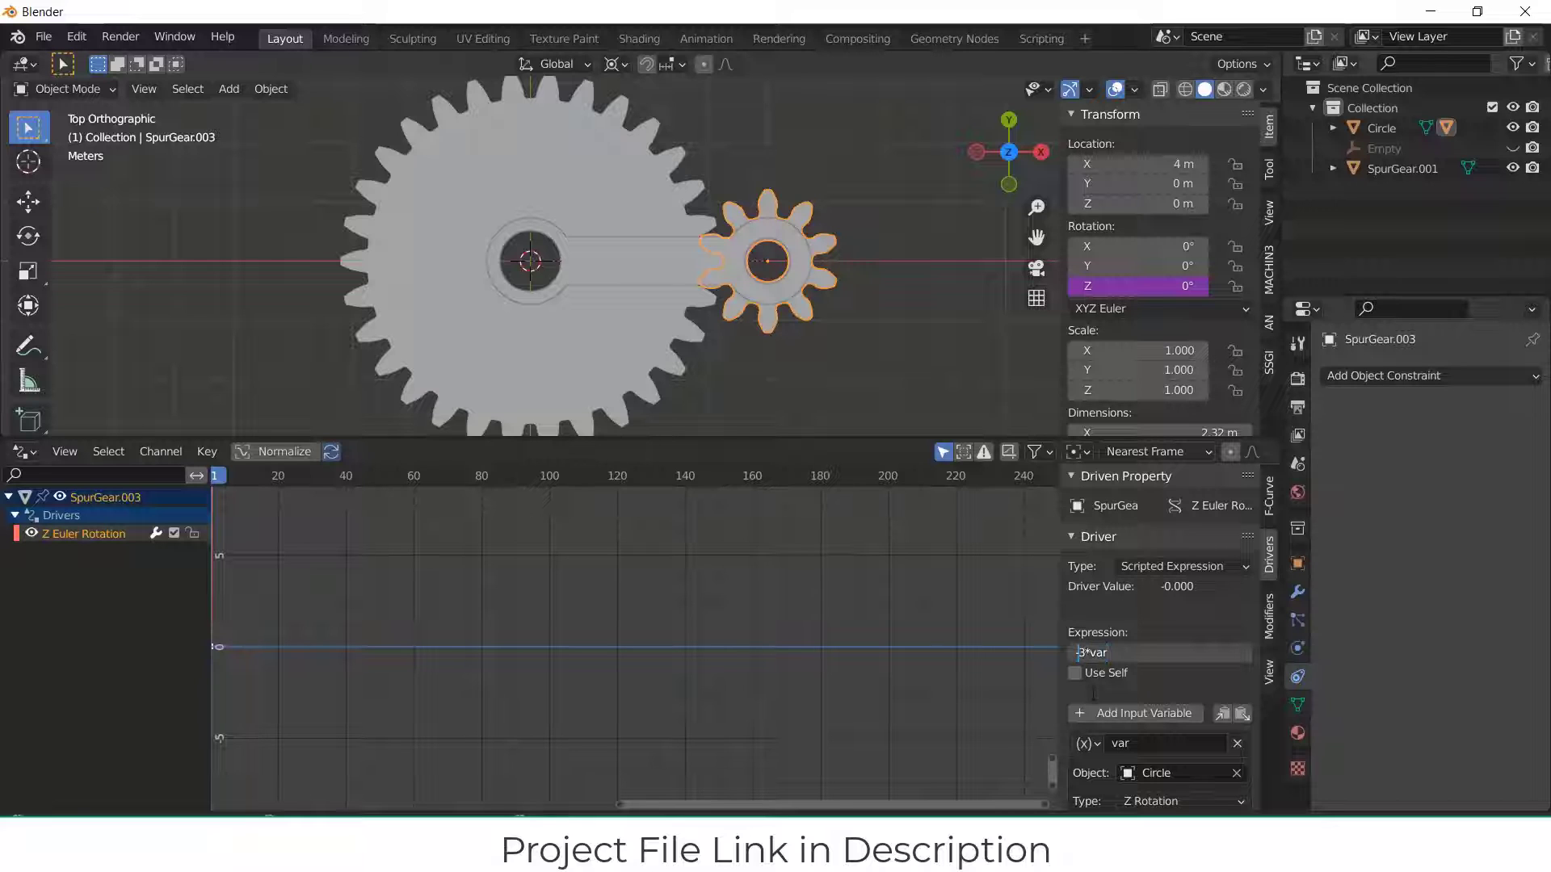
{"action": "key", "text": "Return"}
{"action": "left_click", "coordinate": [695, 277]}
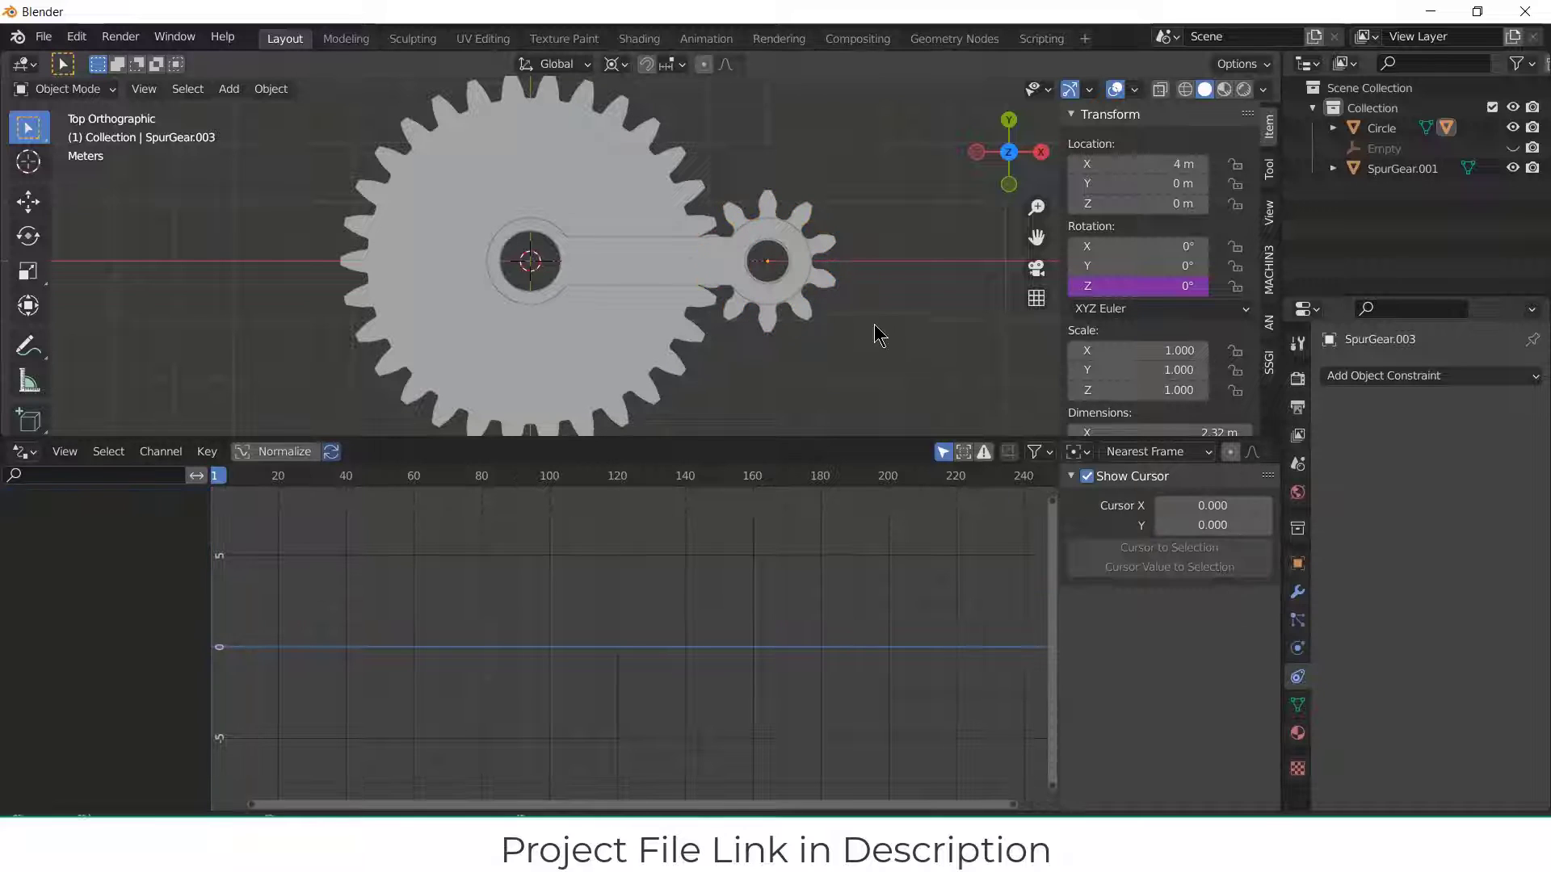
{"action": "key", "text": "r"}
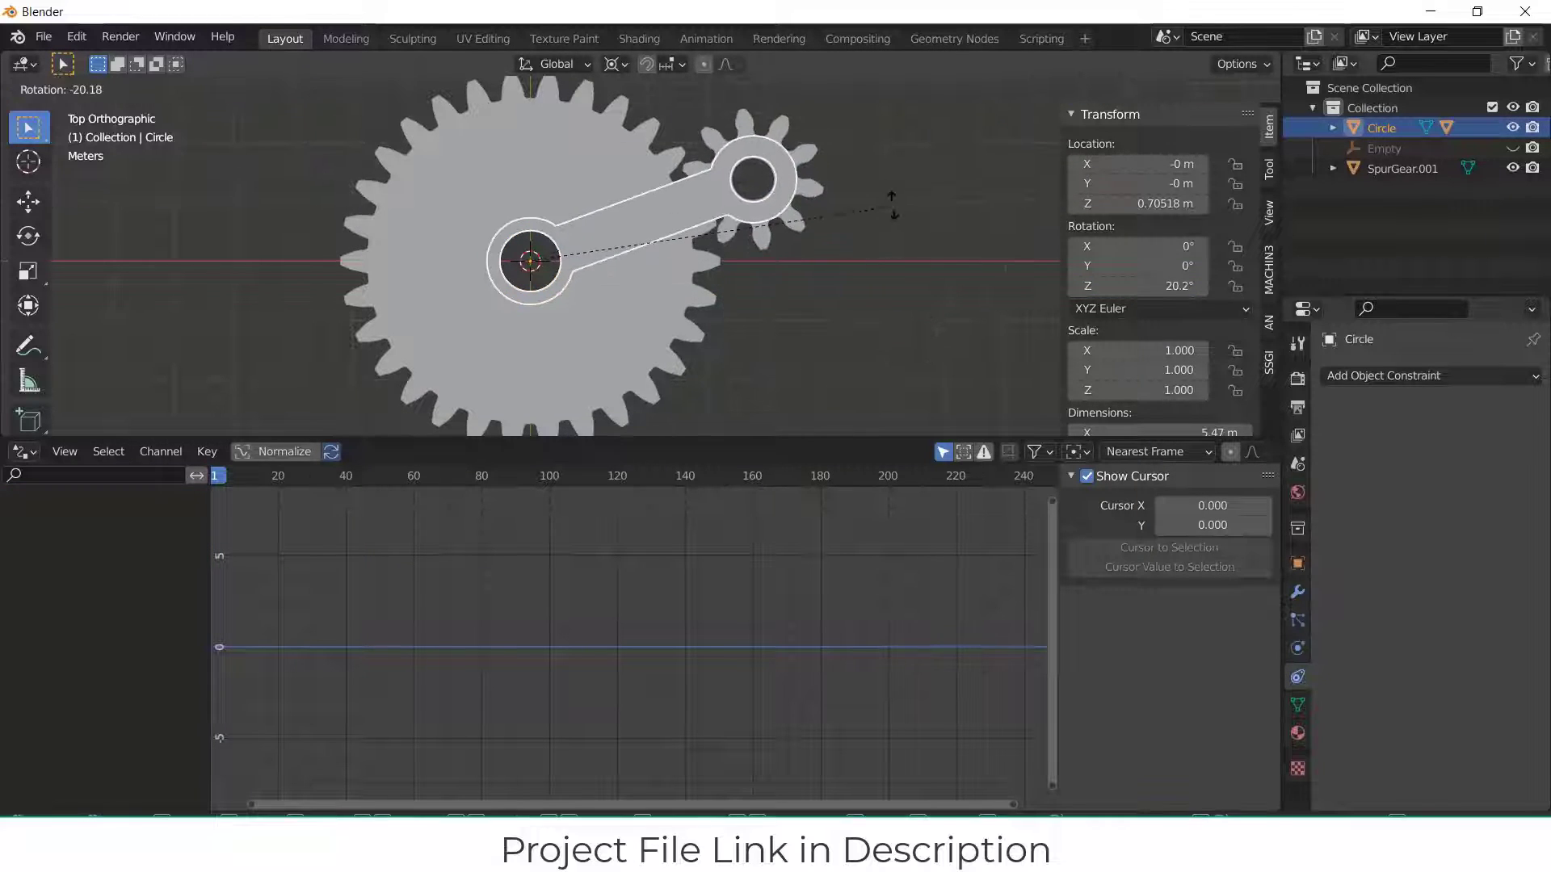
{"action": "key", "text": "Escape"}
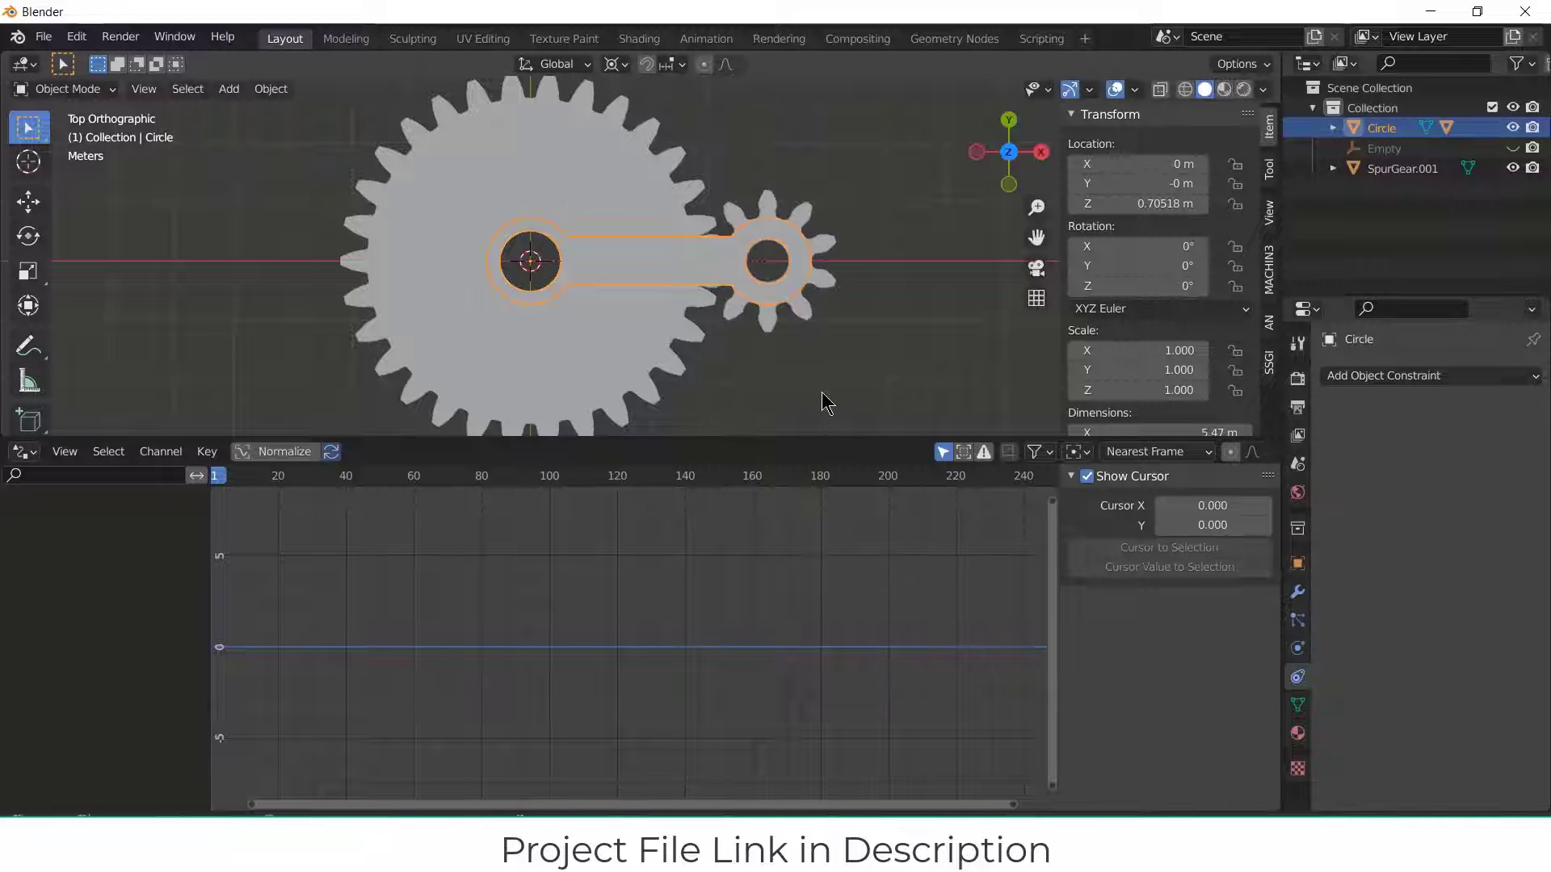
Step: View the mechanism from below in an enlarged 3D viewport with the Circle arm selected
{"action": "left_click", "coordinate": [632, 195]}
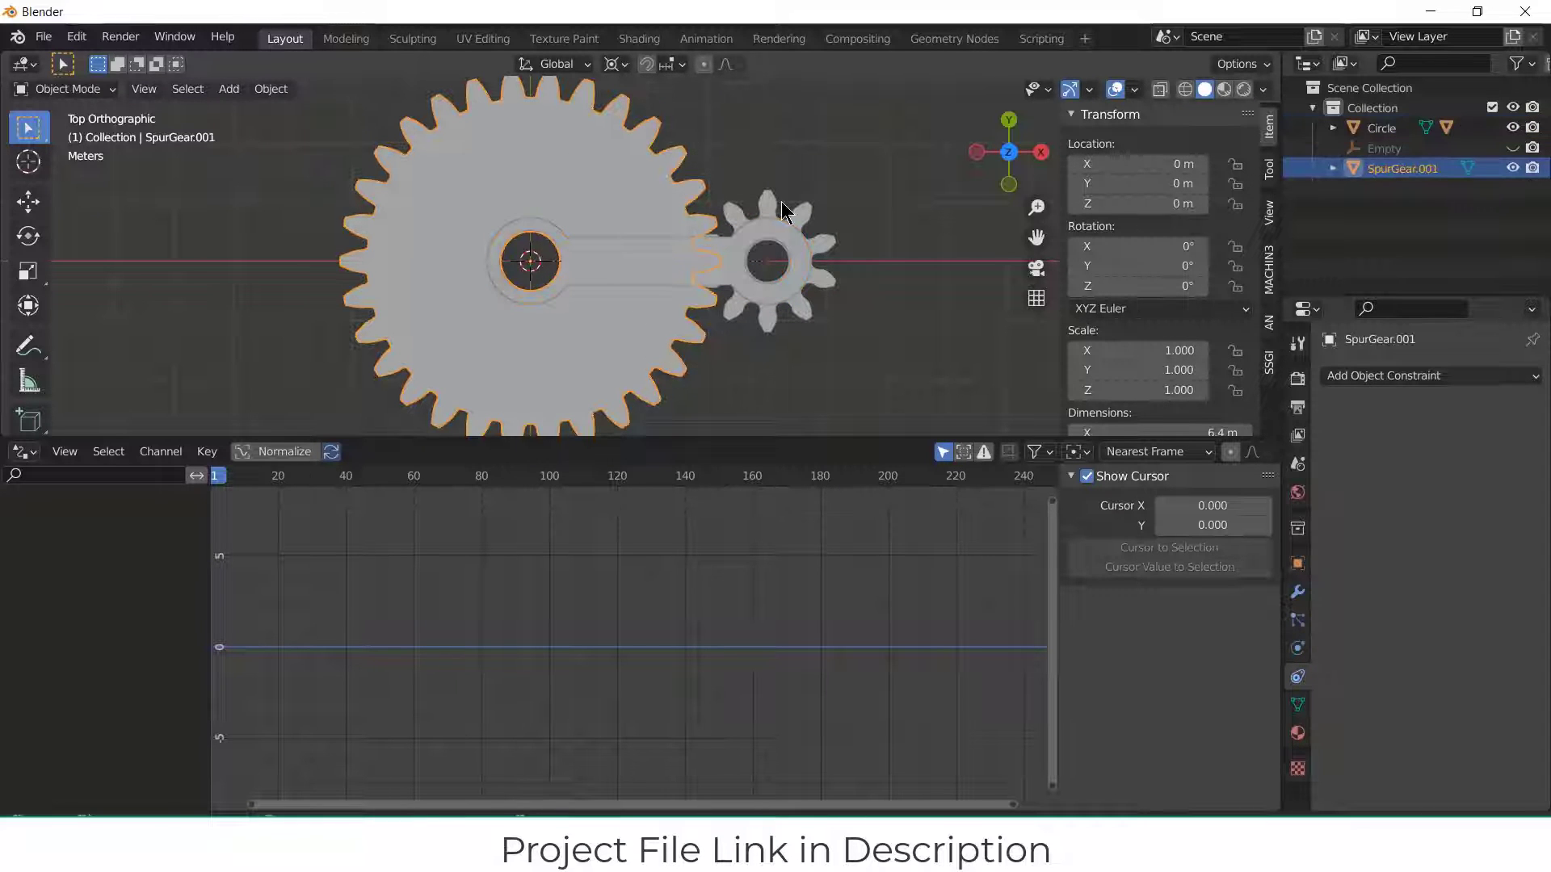
{"action": "key", "text": "ctrl+KP_1"}
{"action": "key", "text": "KP_7"}
{"action": "key", "text": "ctrl+KP_7"}
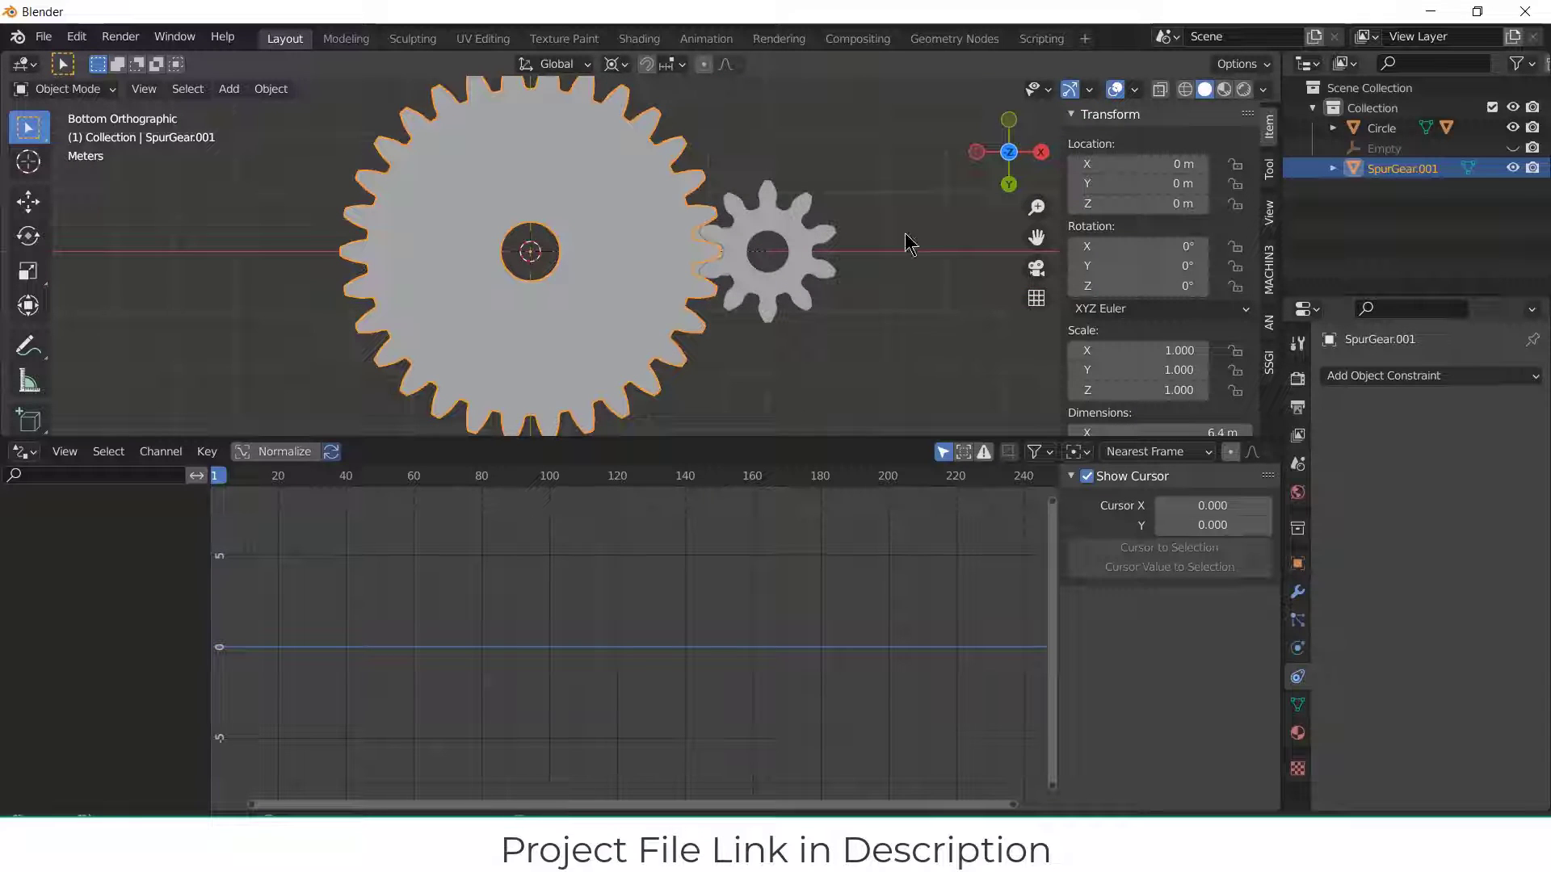
{"action": "left_click", "coordinate": [1381, 127]}
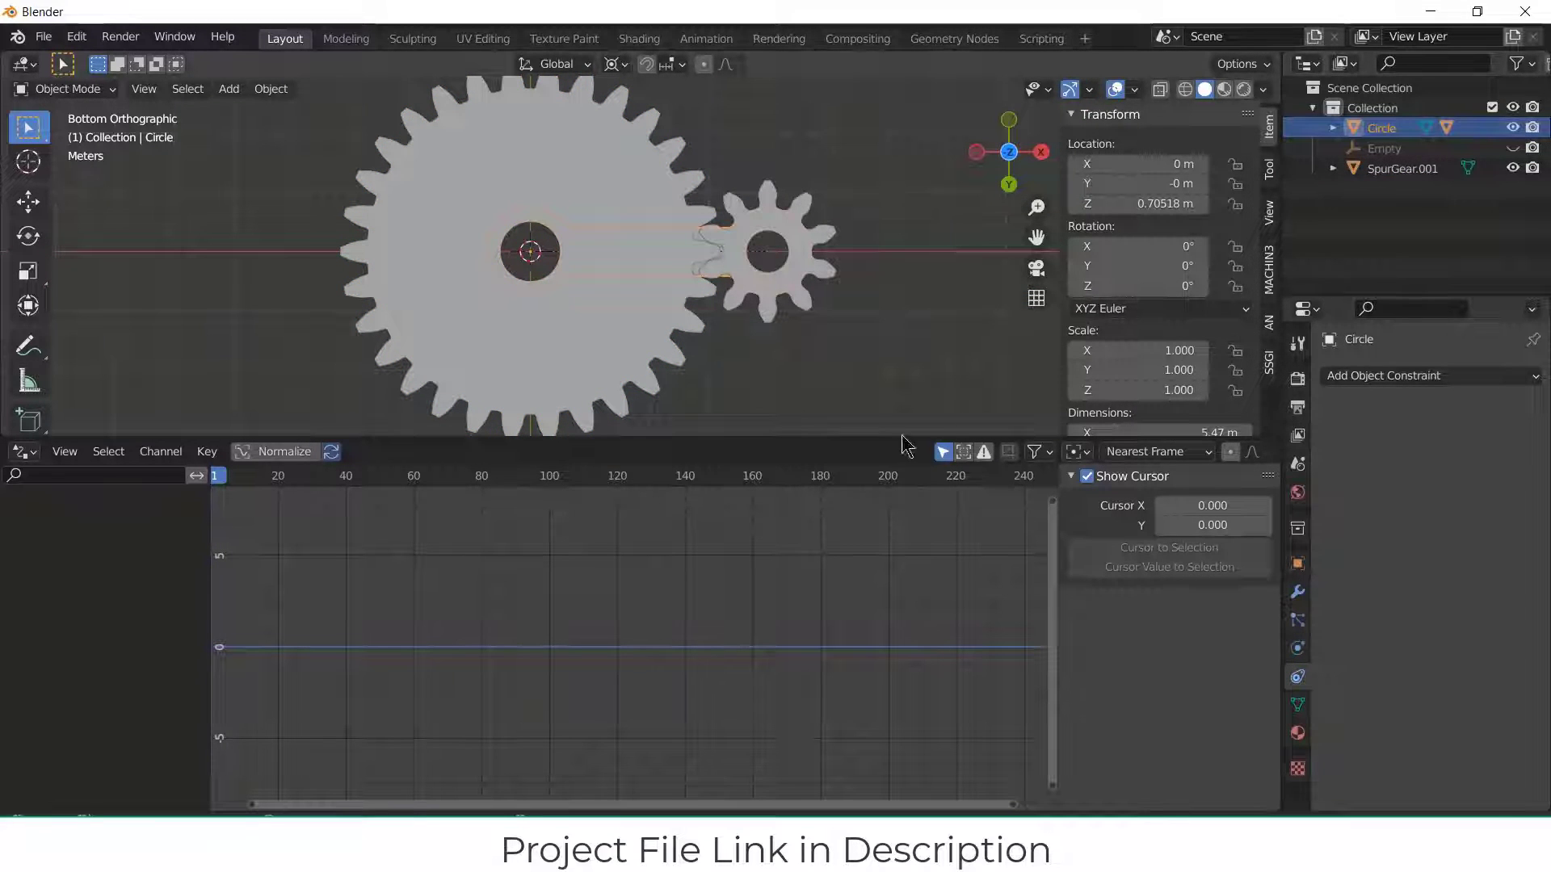
{"action": "left_click_drag", "start_coordinate": [906, 450], "coordinate": [905, 685]}
{"action": "scroll", "coordinate": [715, 366], "scroll_direction": "up", "scroll_amount": 3}
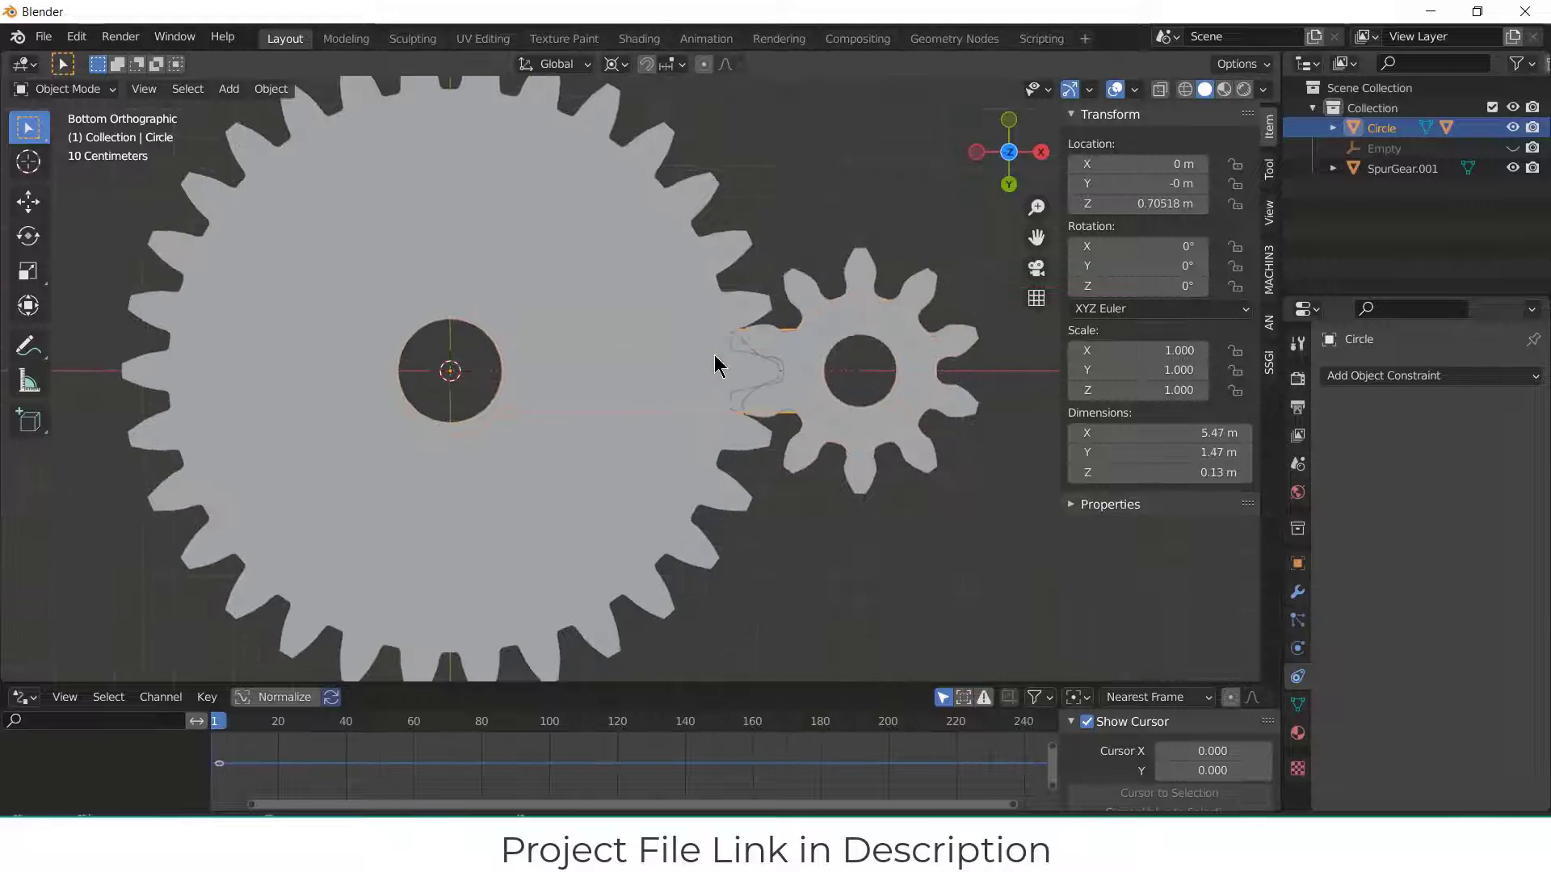
Step: Turn the arm to a Z rotation of about 297° and examine how the gear teeth mesh
{"action": "mouse_move", "coordinate": [1147, 286]}
{"action": "left_mouse_down"}
{"action": "mouse_move", "coordinate": [1235, 286]}
{"action": "mouse_move", "coordinate": [1159, 286]}
{"action": "mouse_move", "coordinate": [1211, 286]}
{"action": "mouse_move", "coordinate": [1174, 286]}
{"action": "left_mouse_up"}
{"action": "scroll", "coordinate": [841, 373], "scroll_direction": "down", "scroll_amount": 3}
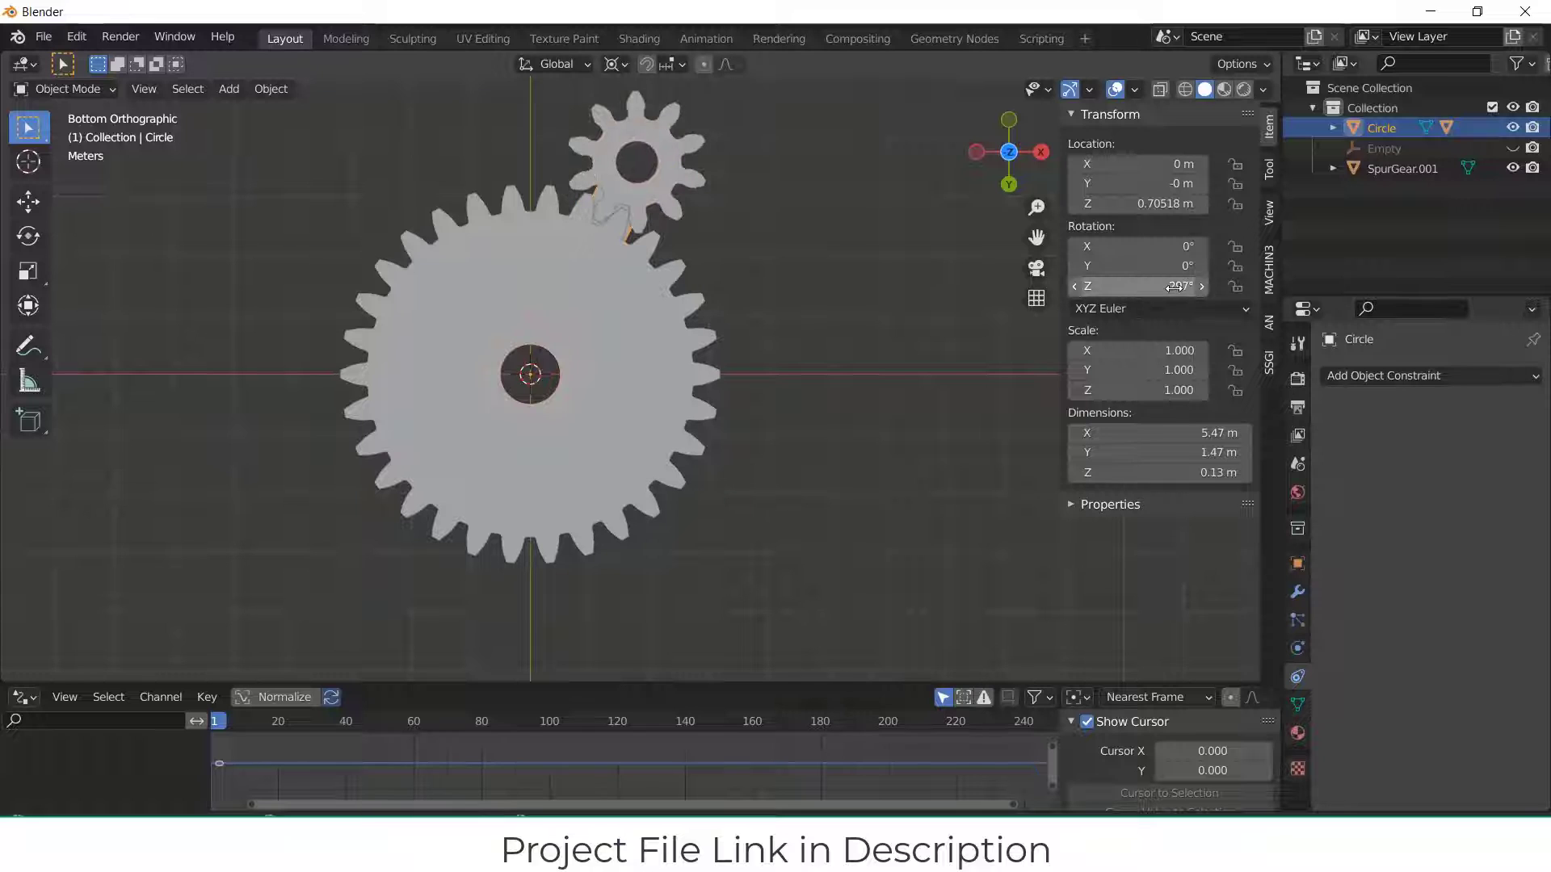
{"action": "scroll", "coordinate": [588, 182], "scroll_direction": "up", "scroll_amount": 3}
{"action": "scroll", "coordinate": [627, 128], "scroll_direction": "down", "scroll_amount": 1}
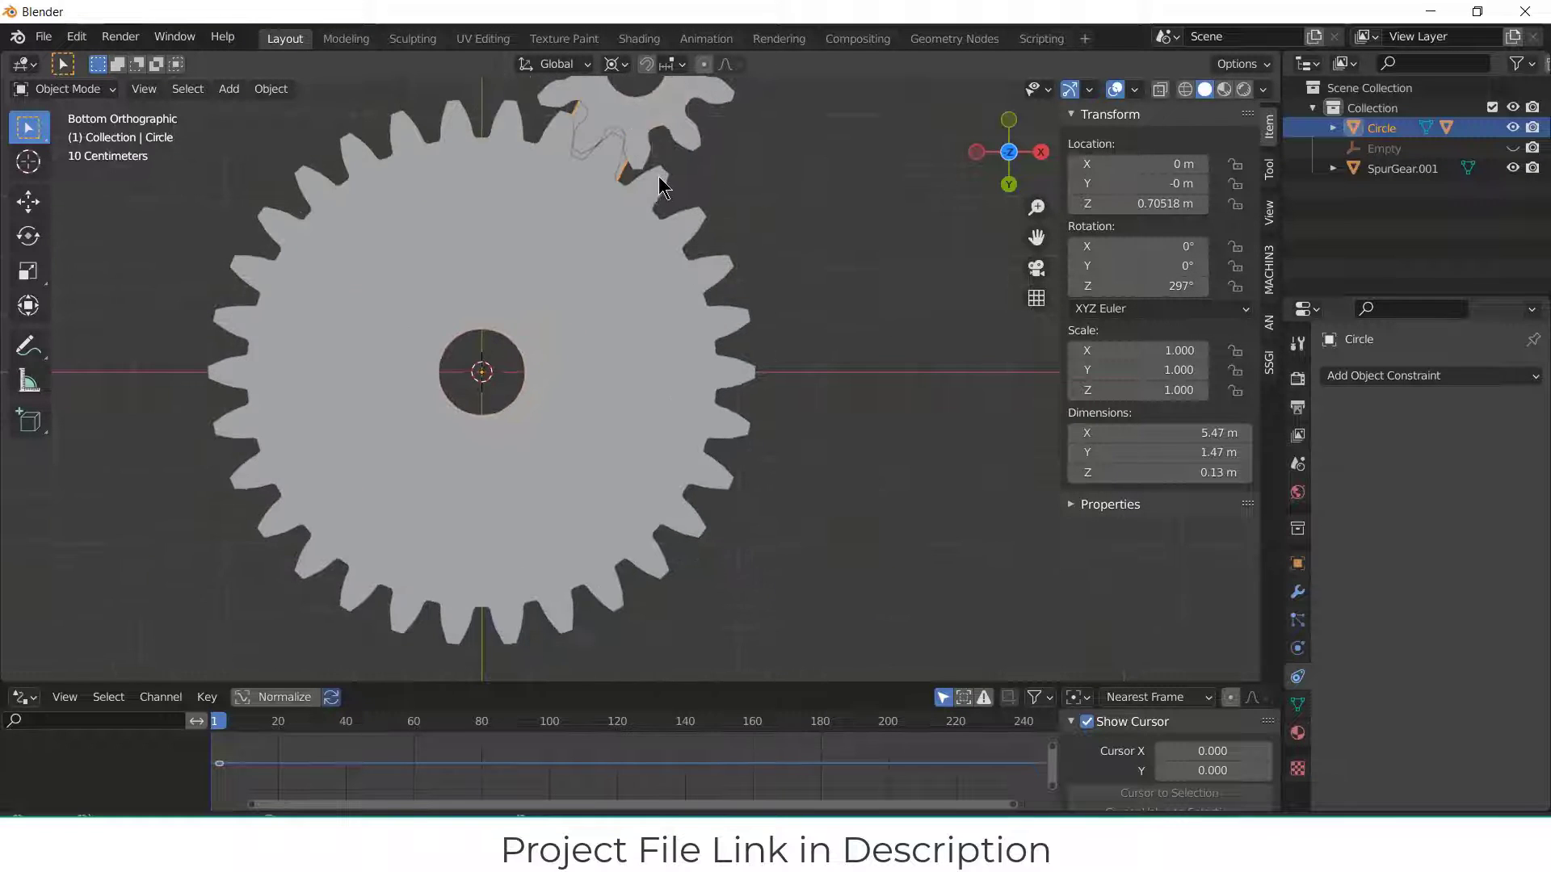
{"action": "middle_click_drag", "start_coordinate": [743, 210], "coordinate": [765, 376], "text": "shift"}
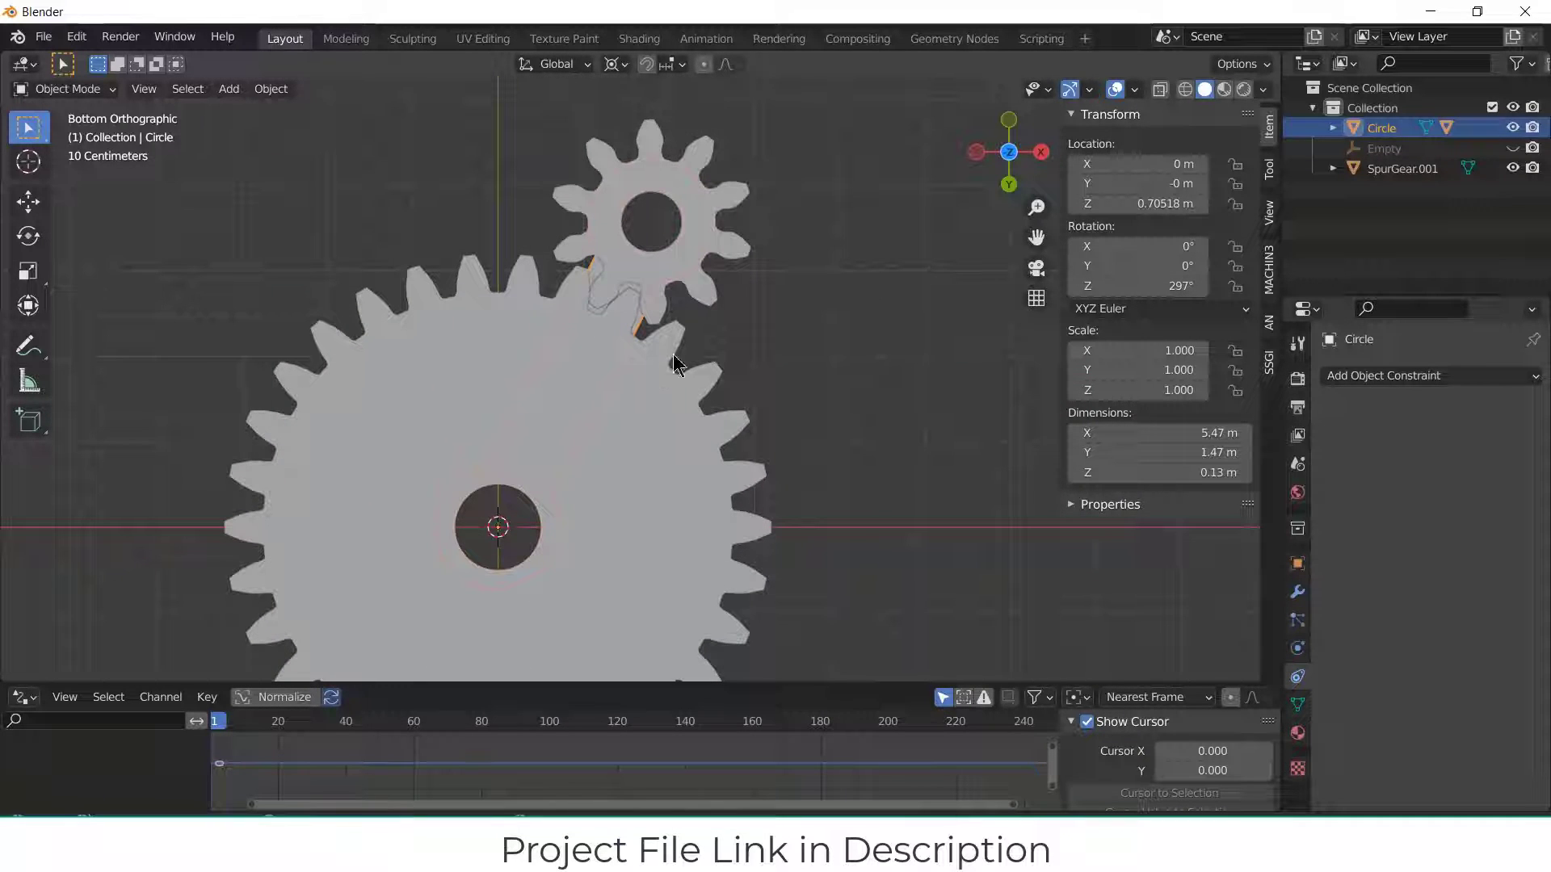
{"action": "scroll", "coordinate": [817, 376], "scroll_direction": "down", "scroll_amount": 2}
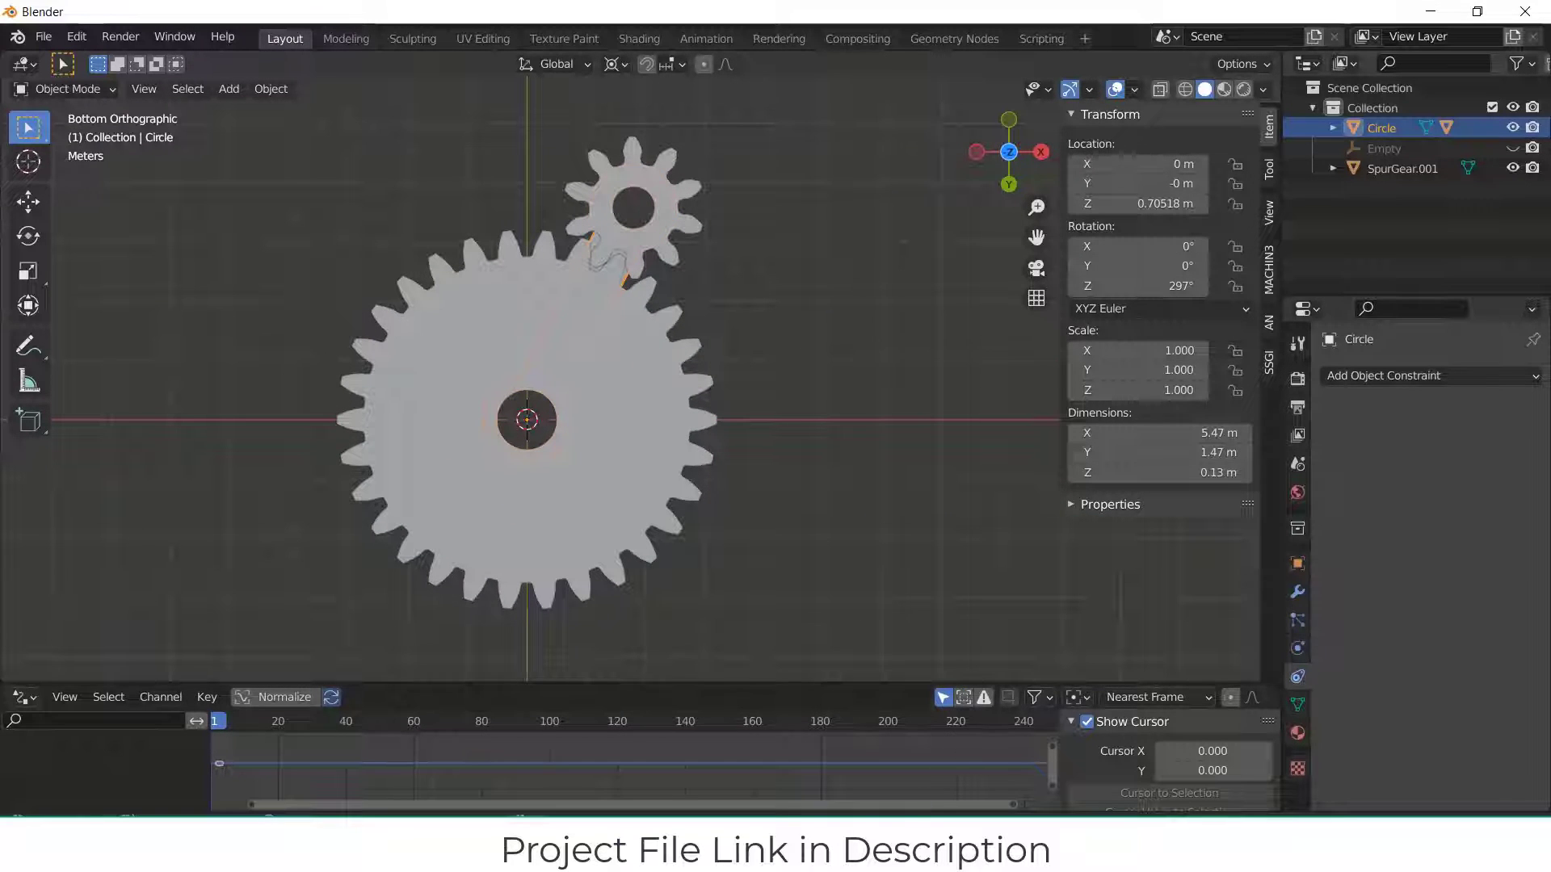
Step: Consult the gear calculation in Calculator, return to Blender and turn the arm to a Z rotation of about 348°
{"action": "key", "text": "alt+Tab"}
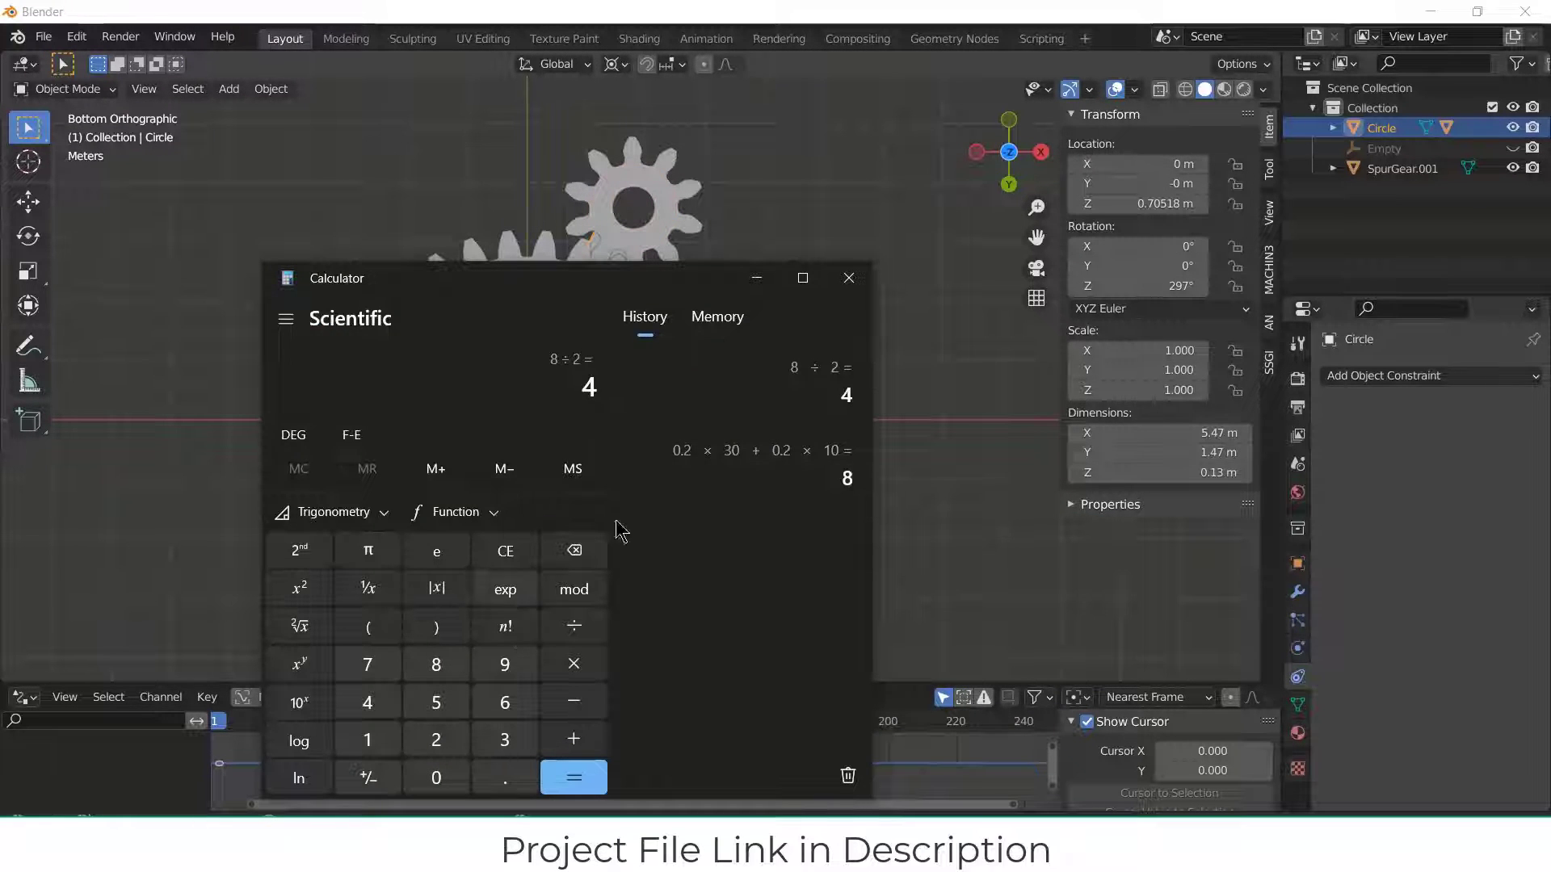
{"action": "left_click", "coordinate": [757, 282]}
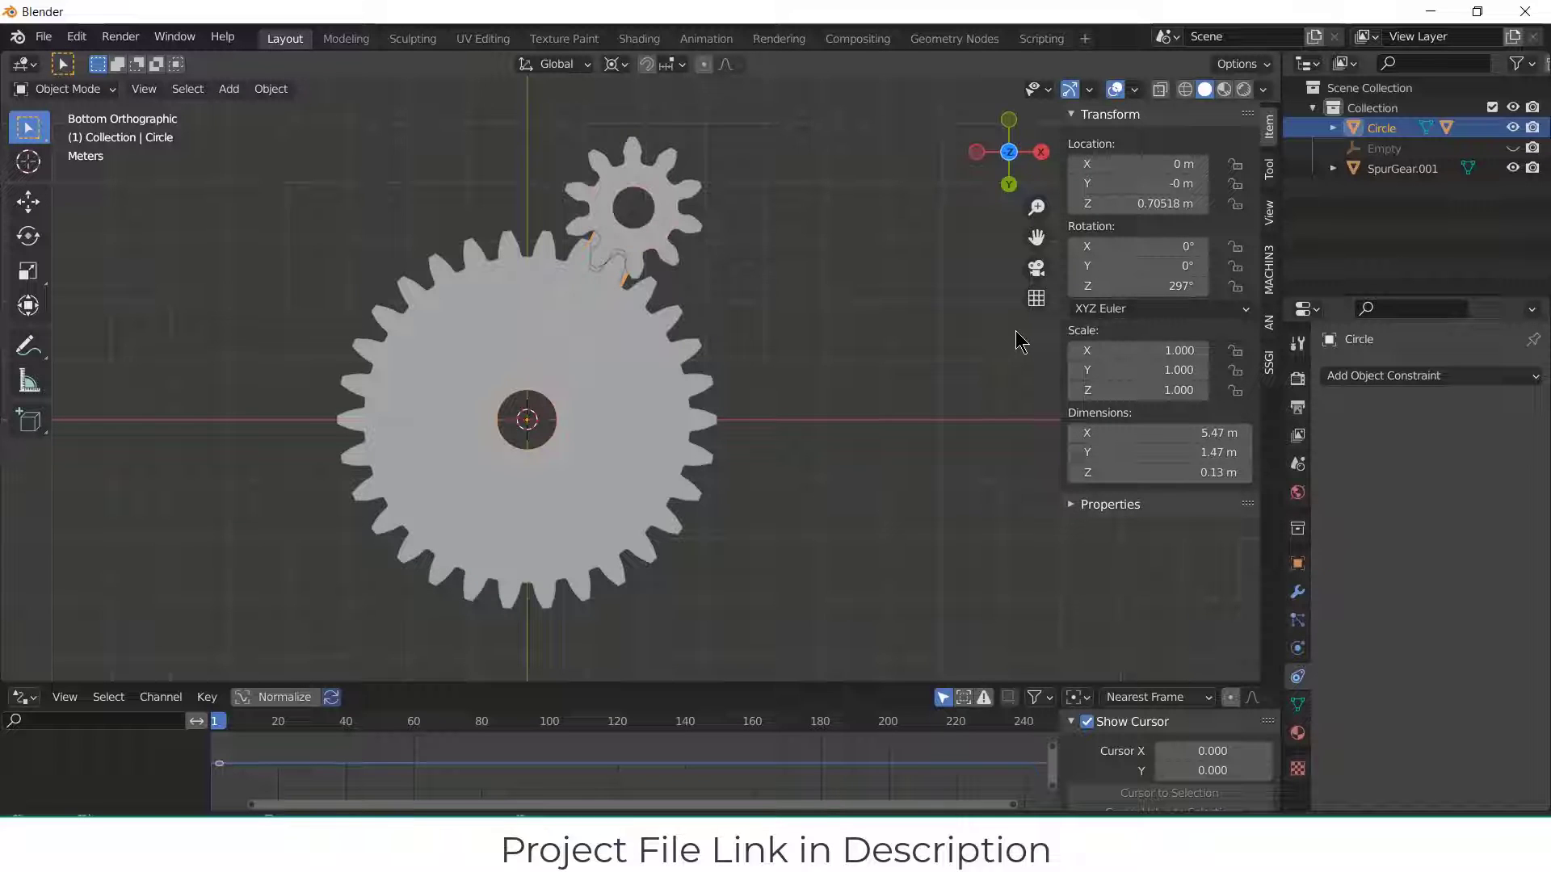
{"action": "left_click_drag", "start_coordinate": [1163, 286], "coordinate": [1187, 286]}
Step: Change the Drivers editor to the Timeline and keyframe the arm's rotation at frame 1 with Z set to 0°
{"action": "left_click", "coordinate": [24, 696]}
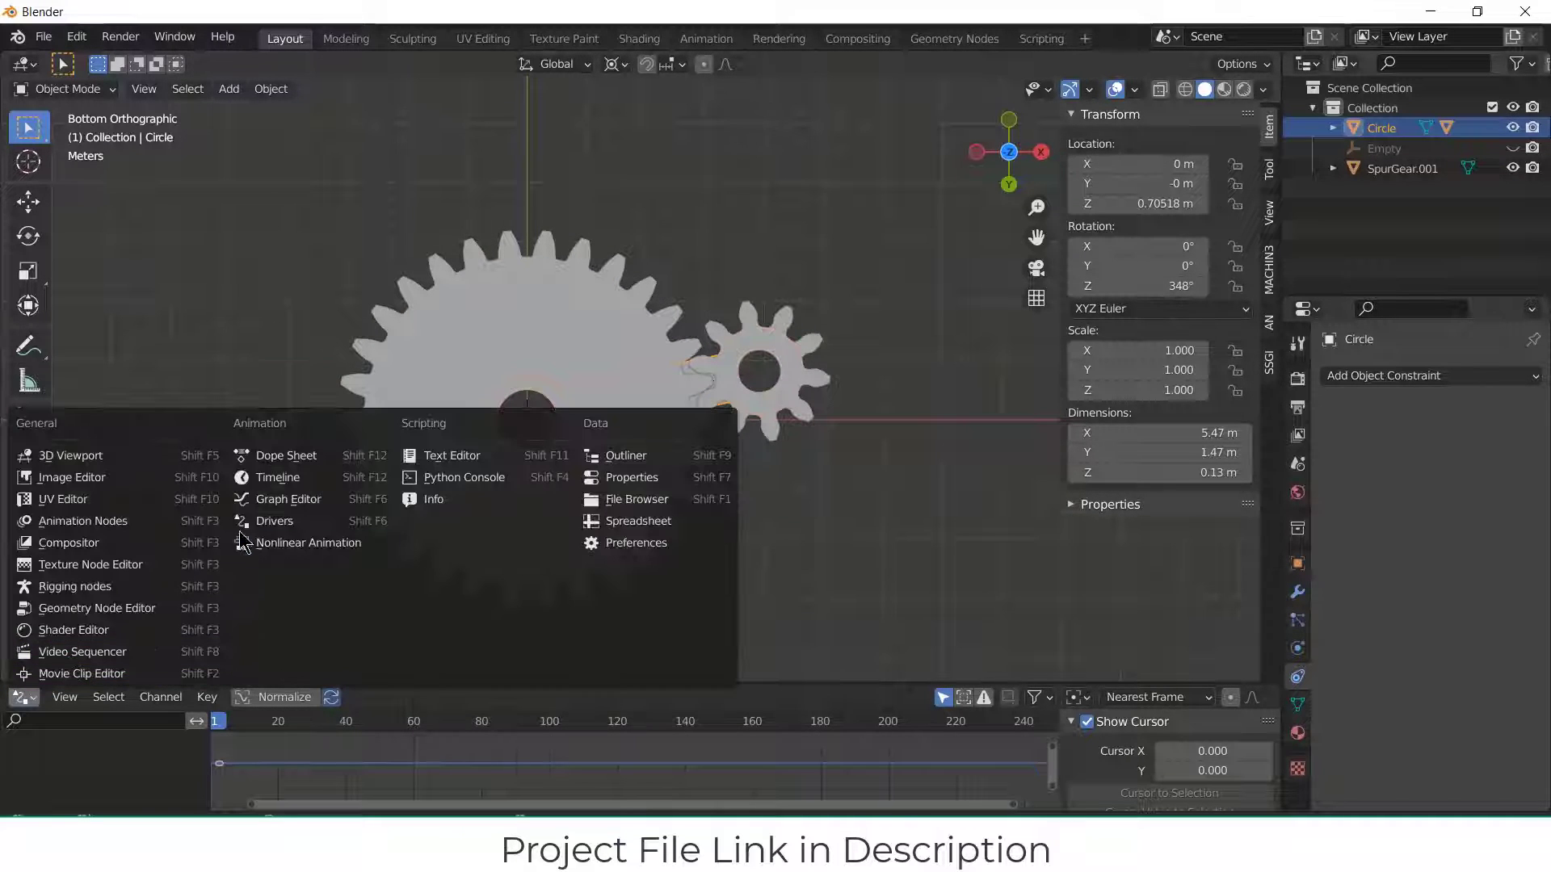
{"action": "left_click", "coordinate": [269, 477]}
{"action": "double_click", "coordinate": [1139, 286]}
{"action": "type", "text": "0"}
{"action": "key", "text": "Return"}
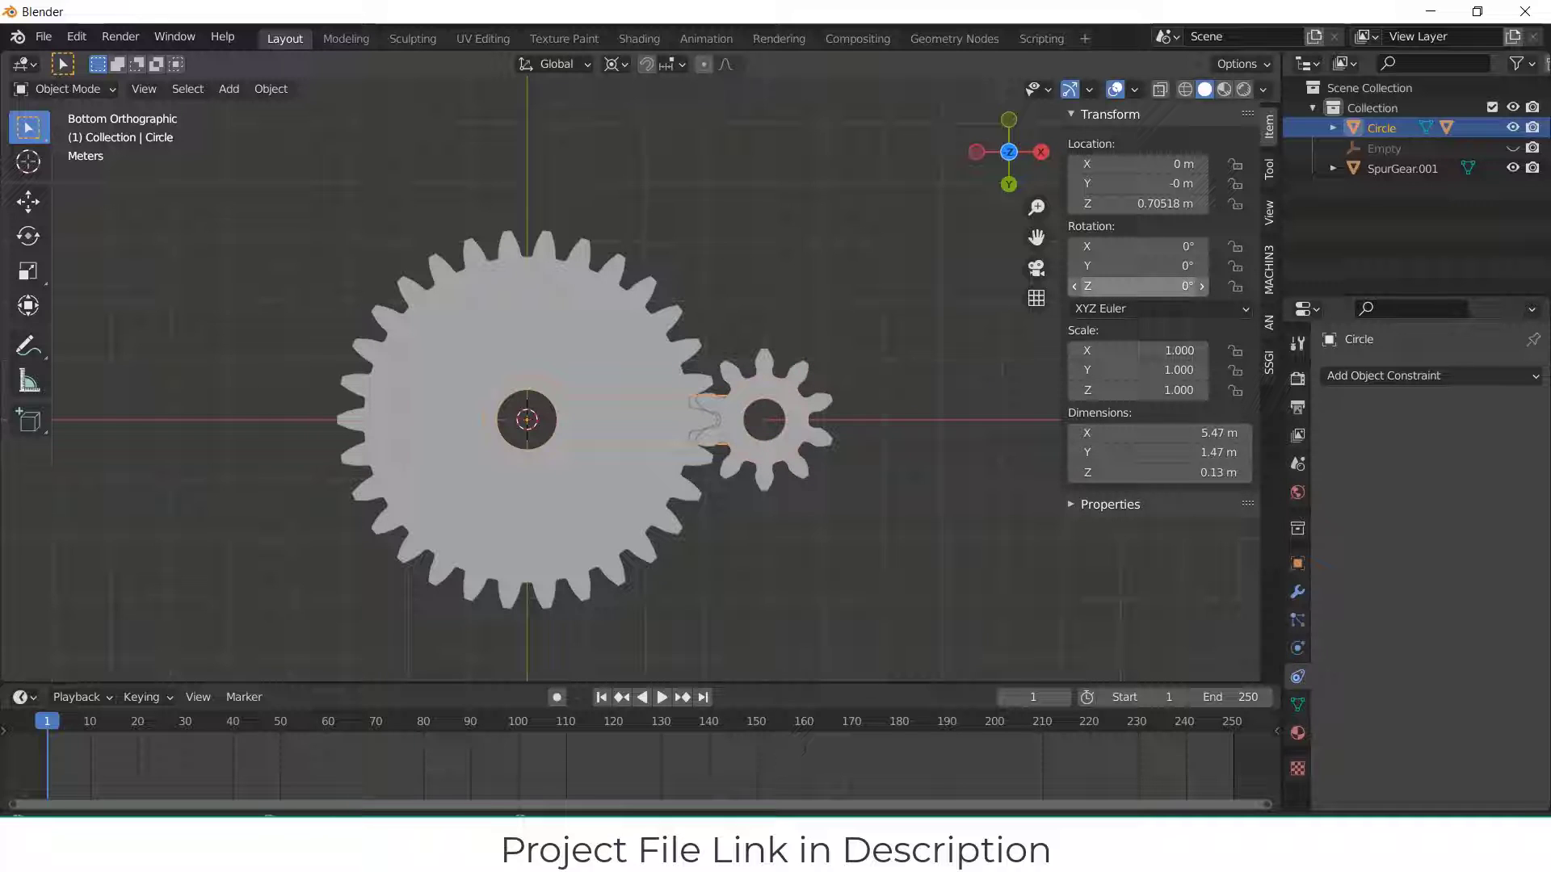
{"action": "key", "text": "i"}
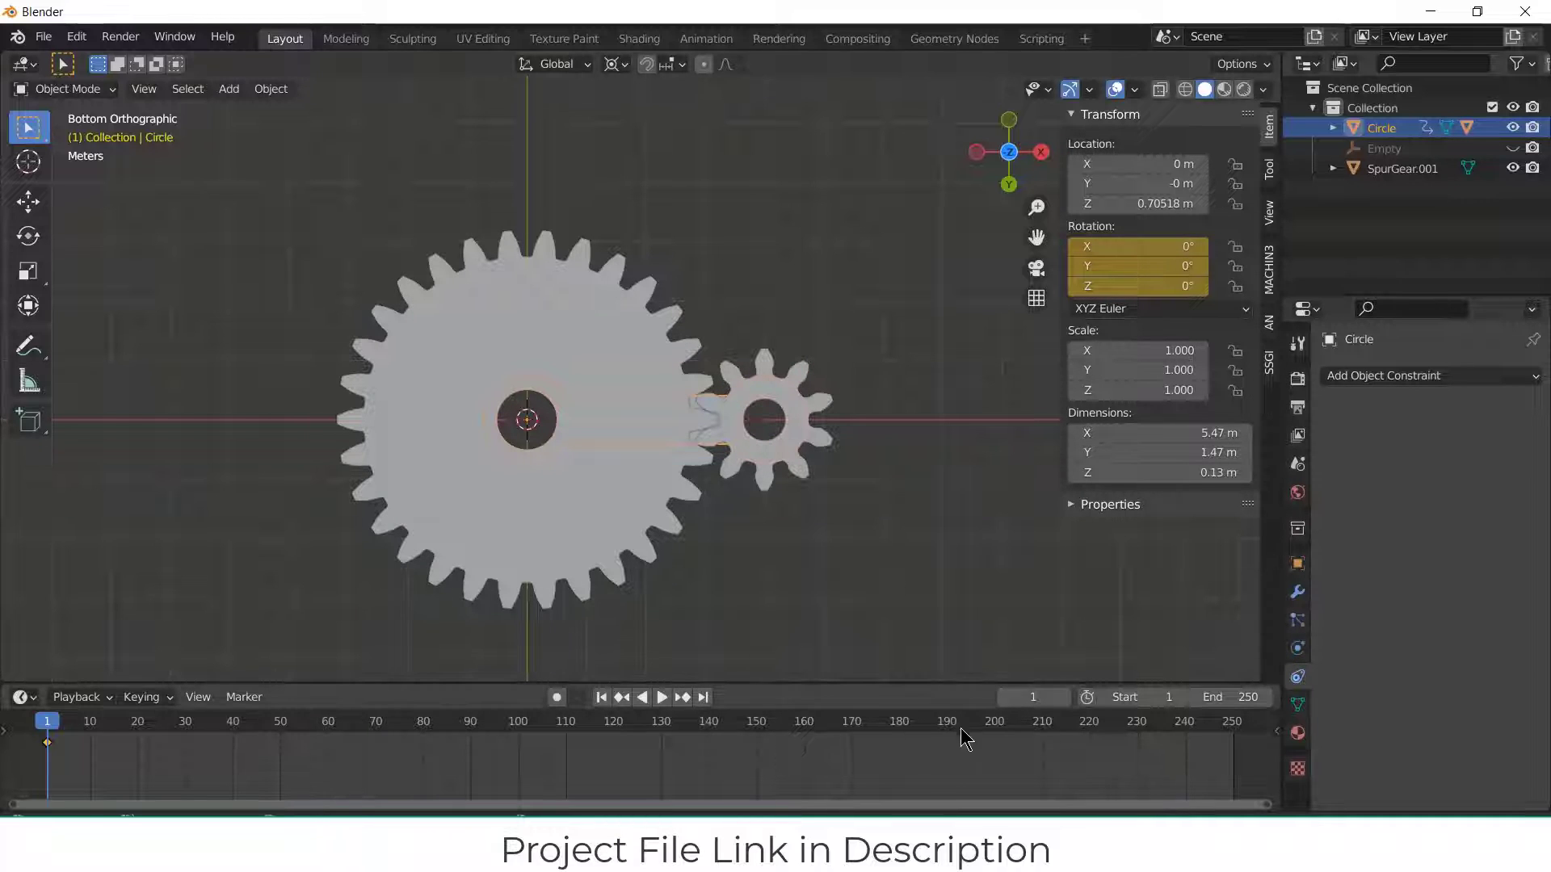
Step: Keyframe the arm's rotation at frame 120 with Z set to 360°
{"action": "left_click", "coordinate": [616, 724]}
{"action": "double_click", "coordinate": [1139, 286]}
{"action": "type", "text": "36"}
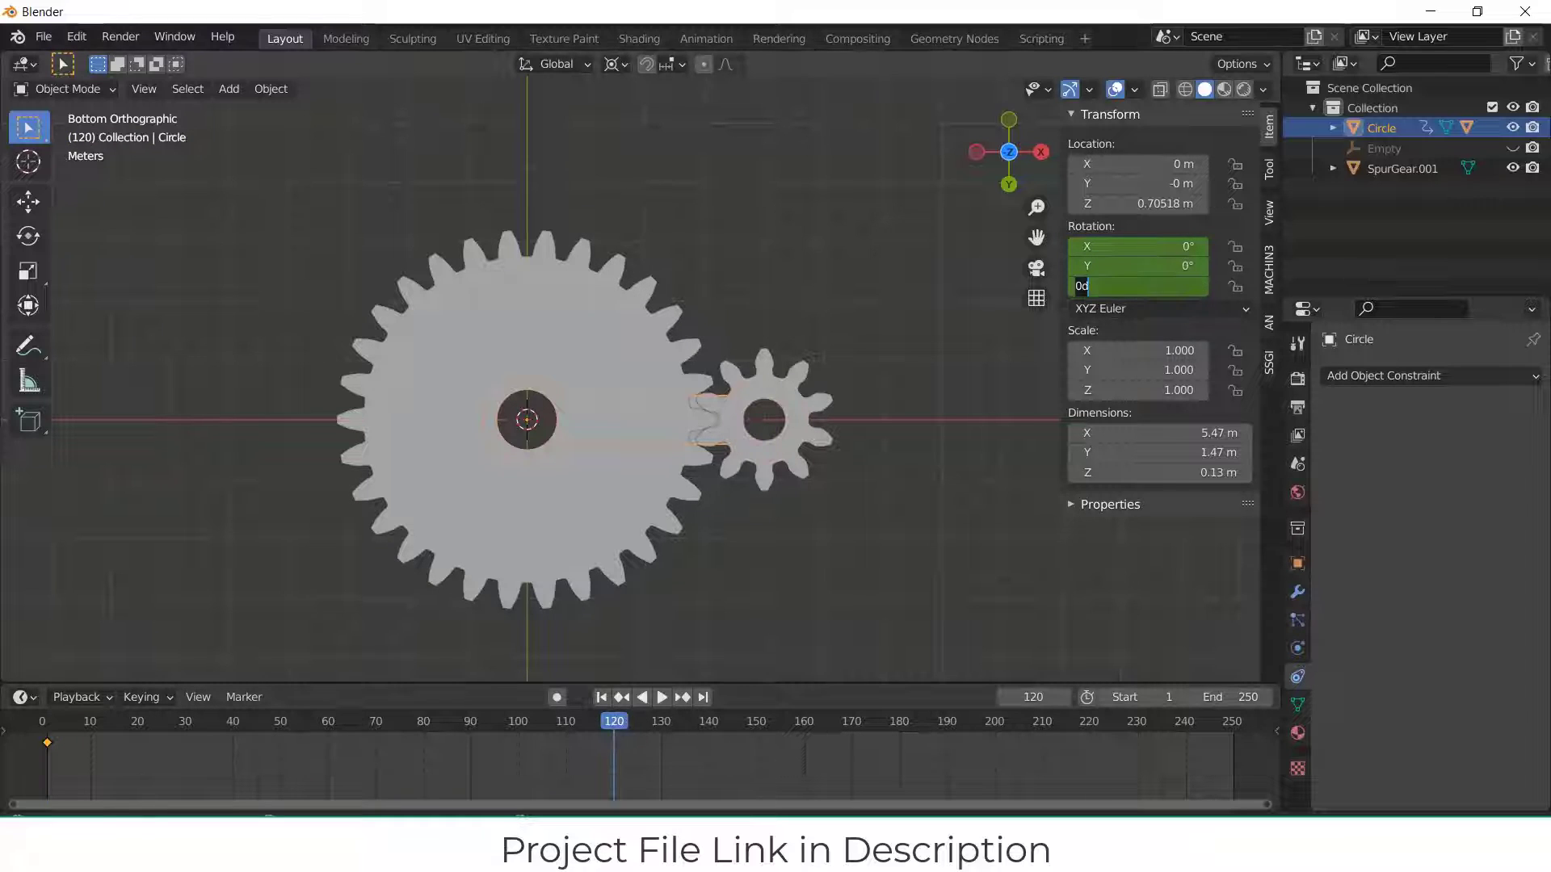
{"action": "type", "text": "0"}
{"action": "key", "text": "Return"}
{"action": "key", "text": "i"}
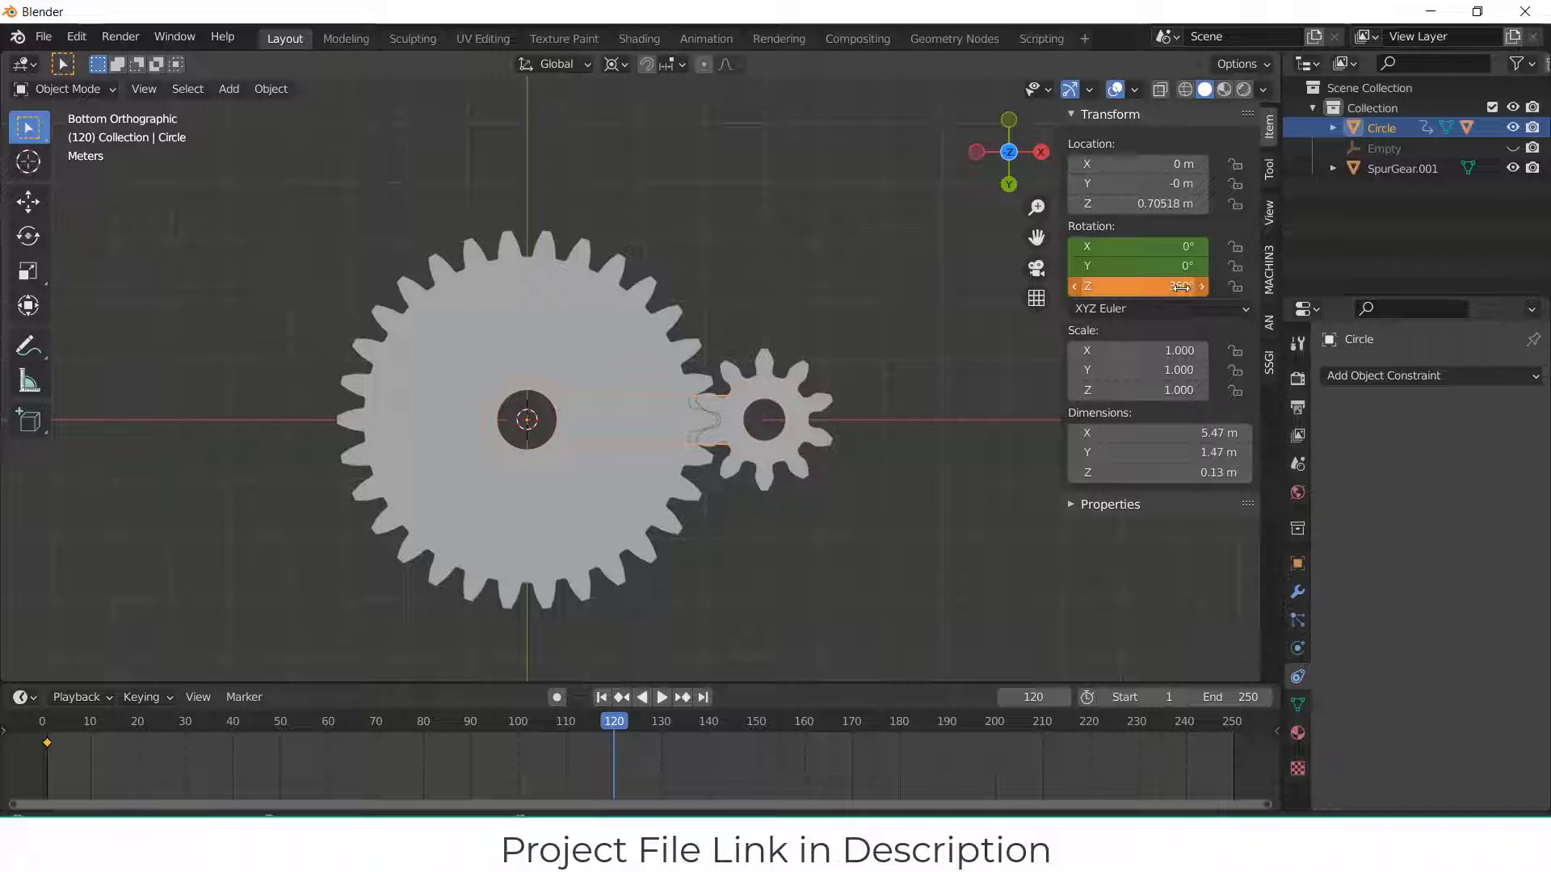
Step: Insert the arm's rotation keyframe at frame 120 and set the scene's end frame to 120
{"action": "key", "text": "i"}
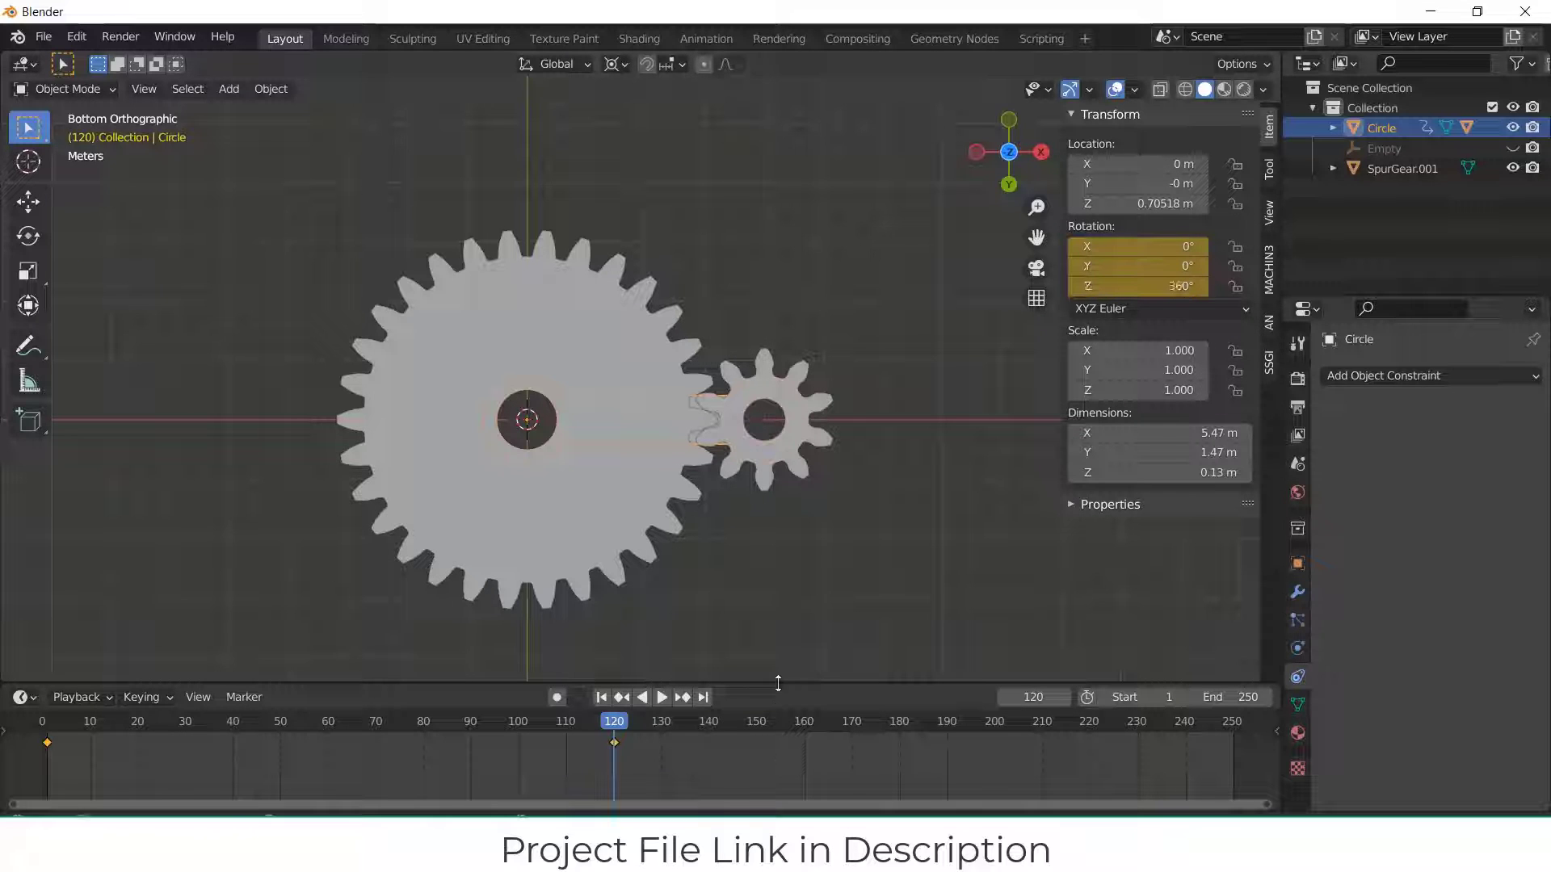
{"action": "double_click", "coordinate": [1248, 697]}
{"action": "type", "text": "120"}
{"action": "key", "text": "Return"}
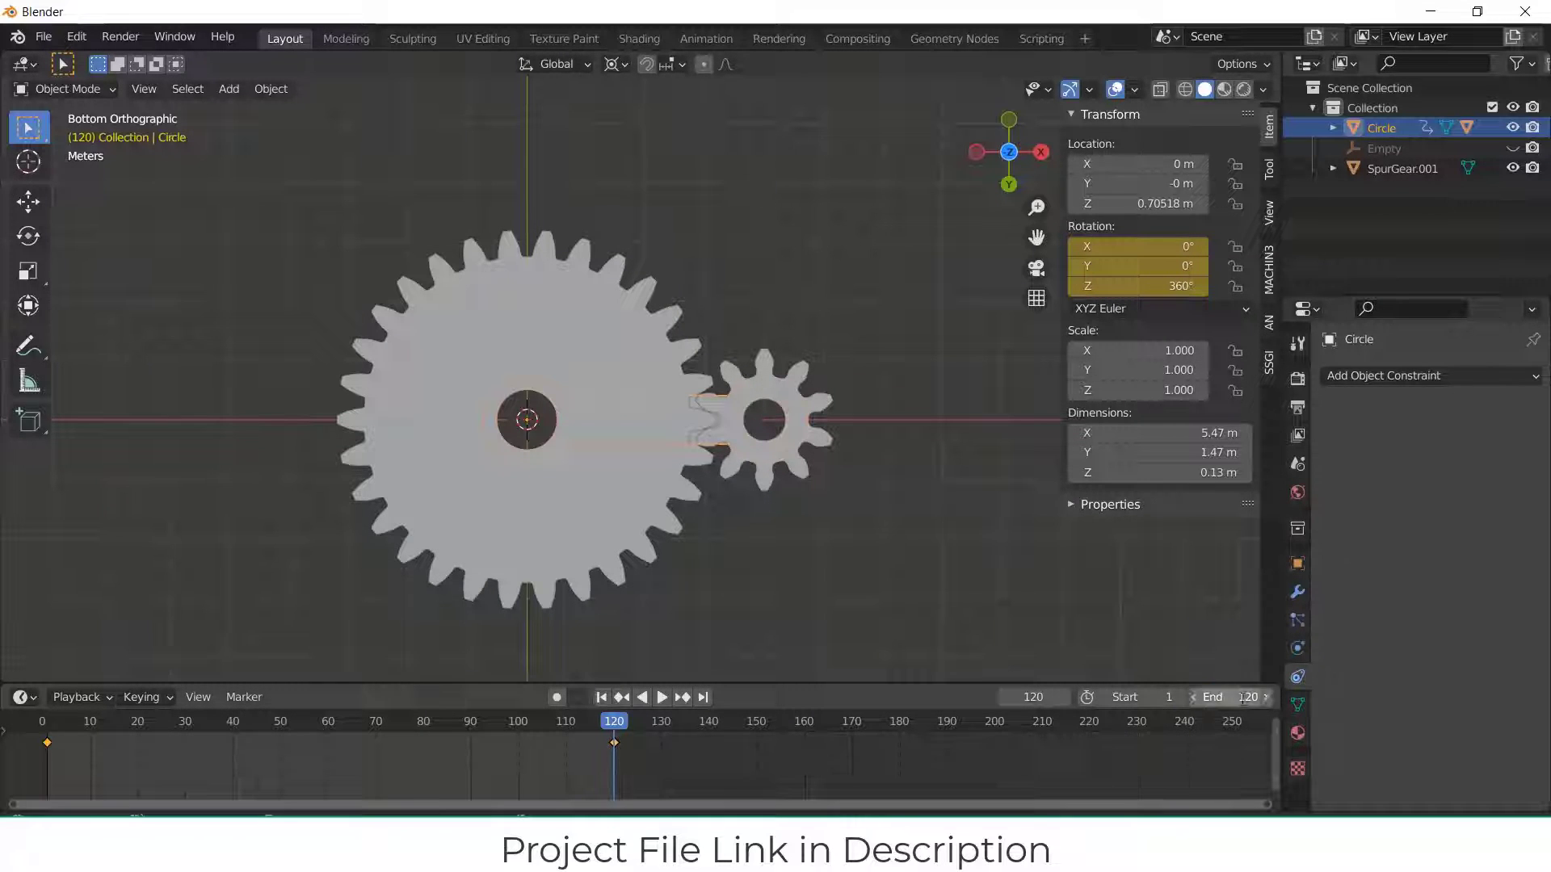
Step: Enlarge the Timeline and set the interpolation of both arm rotation keyframes to Linear
{"action": "left_click_drag", "start_coordinate": [952, 683], "coordinate": [952, 509]}
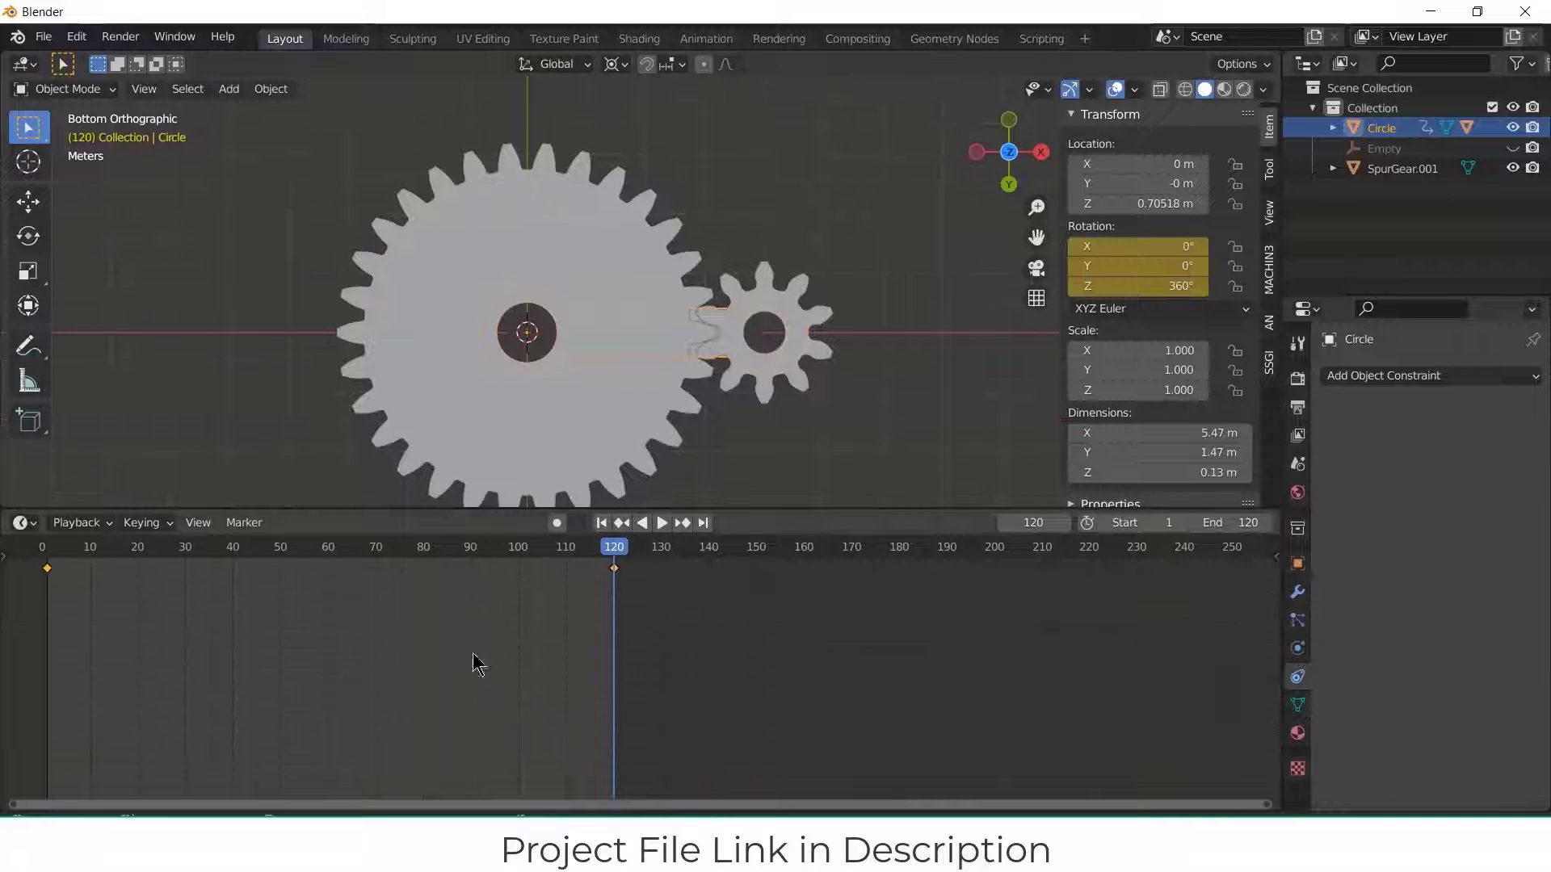
{"action": "left_click_drag", "start_coordinate": [16, 645], "coordinate": [964, 565]}
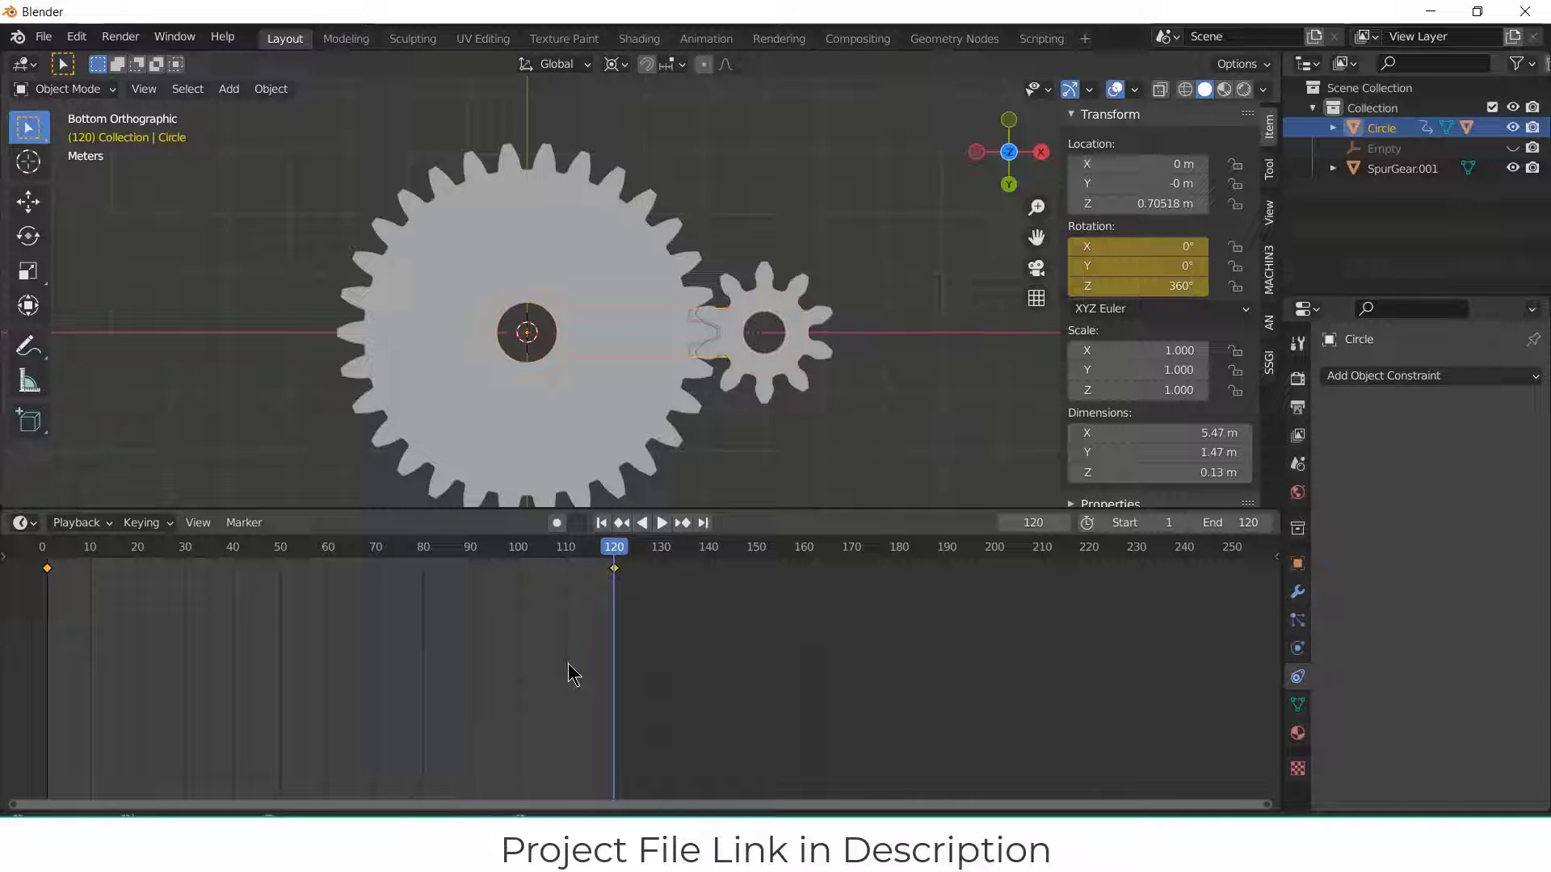
{"action": "key", "text": "i"}
{"action": "left_click_drag", "start_coordinate": [34, 598], "coordinate": [917, 543]}
{"action": "key", "text": "t"}
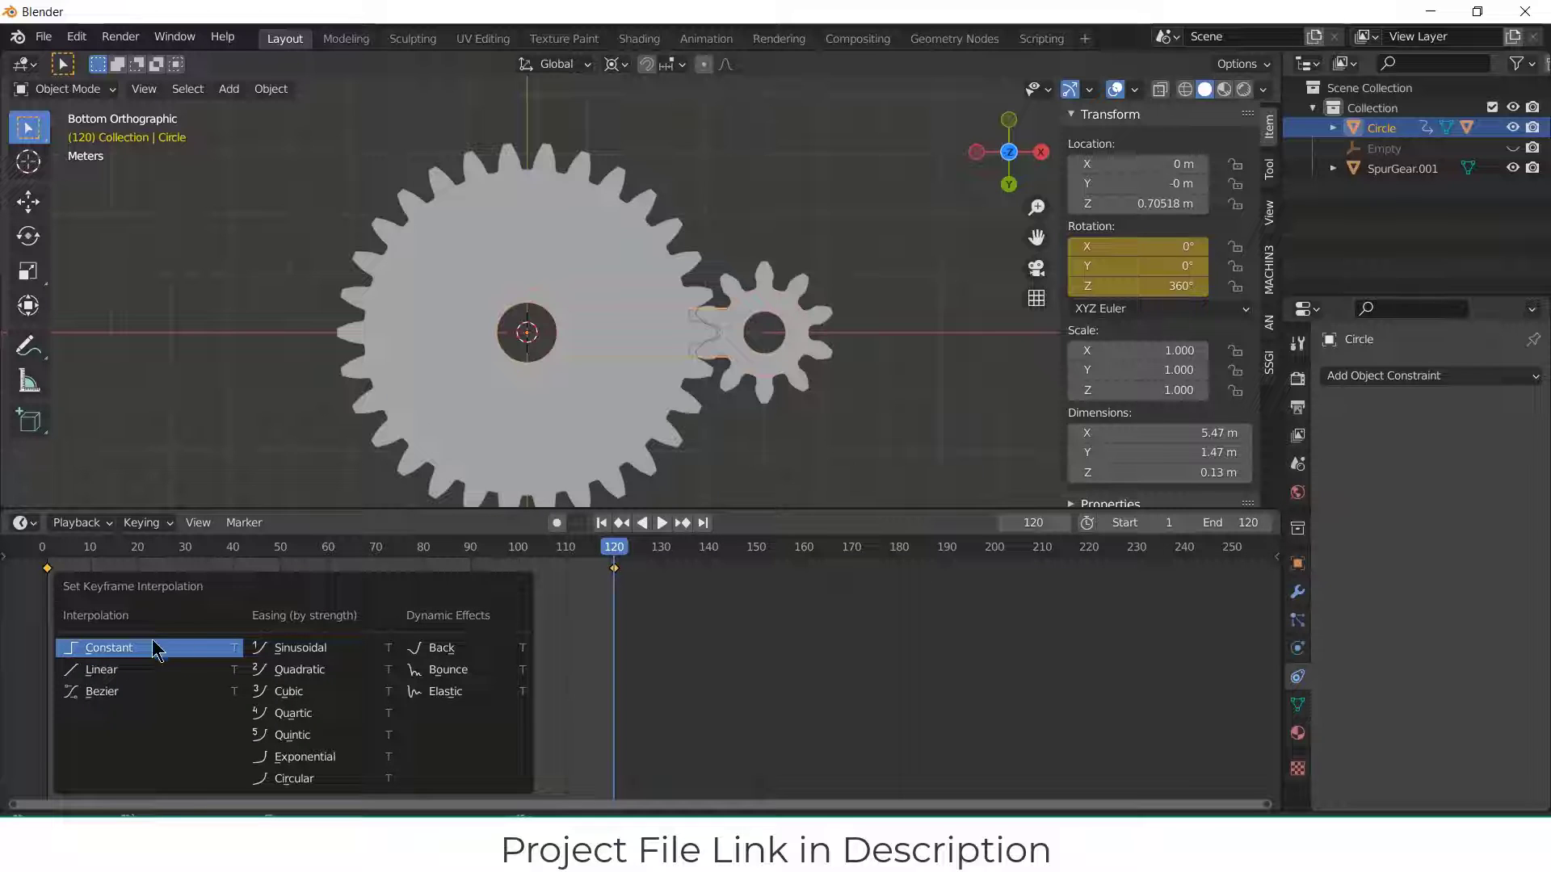
{"action": "left_click", "coordinate": [136, 670]}
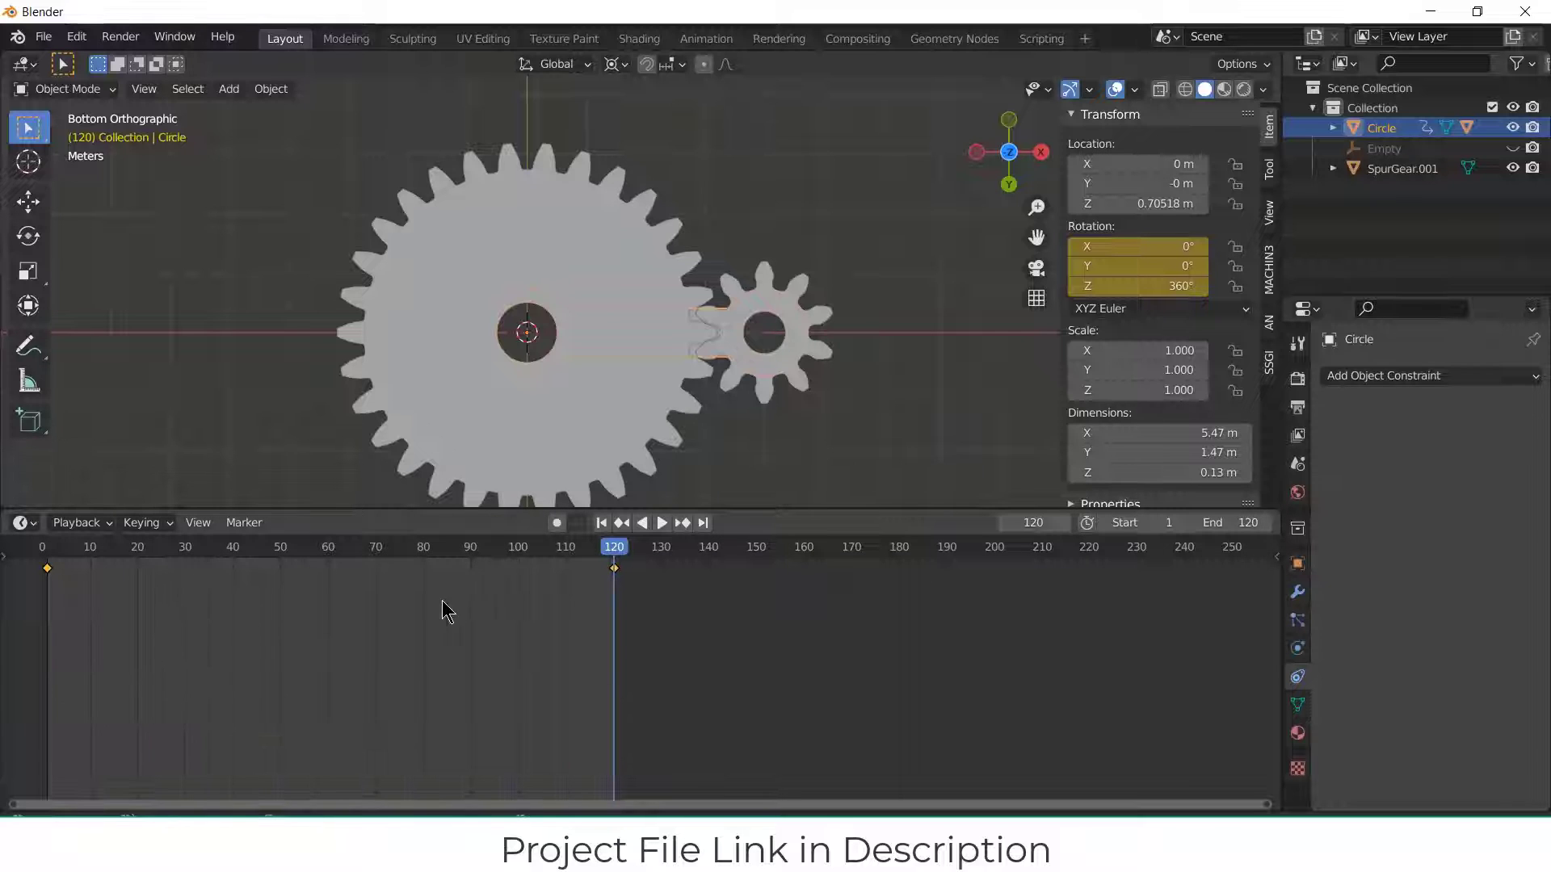
{"action": "key", "text": "t"}
{"action": "left_click", "coordinate": [845, 423]}
Step: Play the animation from the first frame and examine the small gear's travel around the large gear from several angles
{"action": "middle_click_drag", "start_coordinate": [865, 339], "coordinate": [748, 366]}
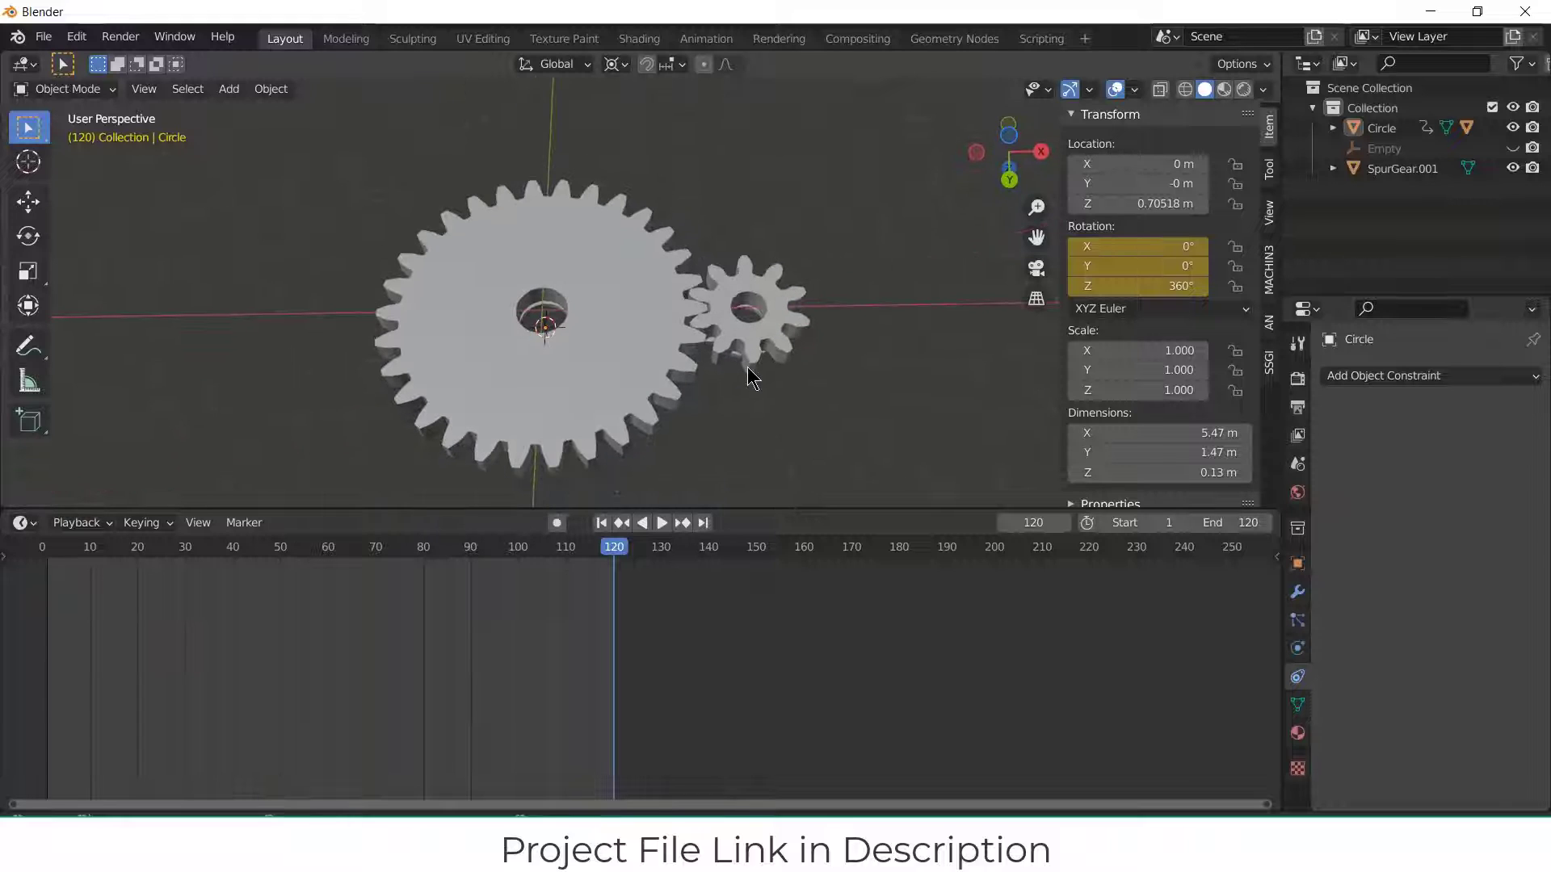
{"action": "left_click", "coordinate": [605, 524]}
{"action": "left_click", "coordinate": [661, 523]}
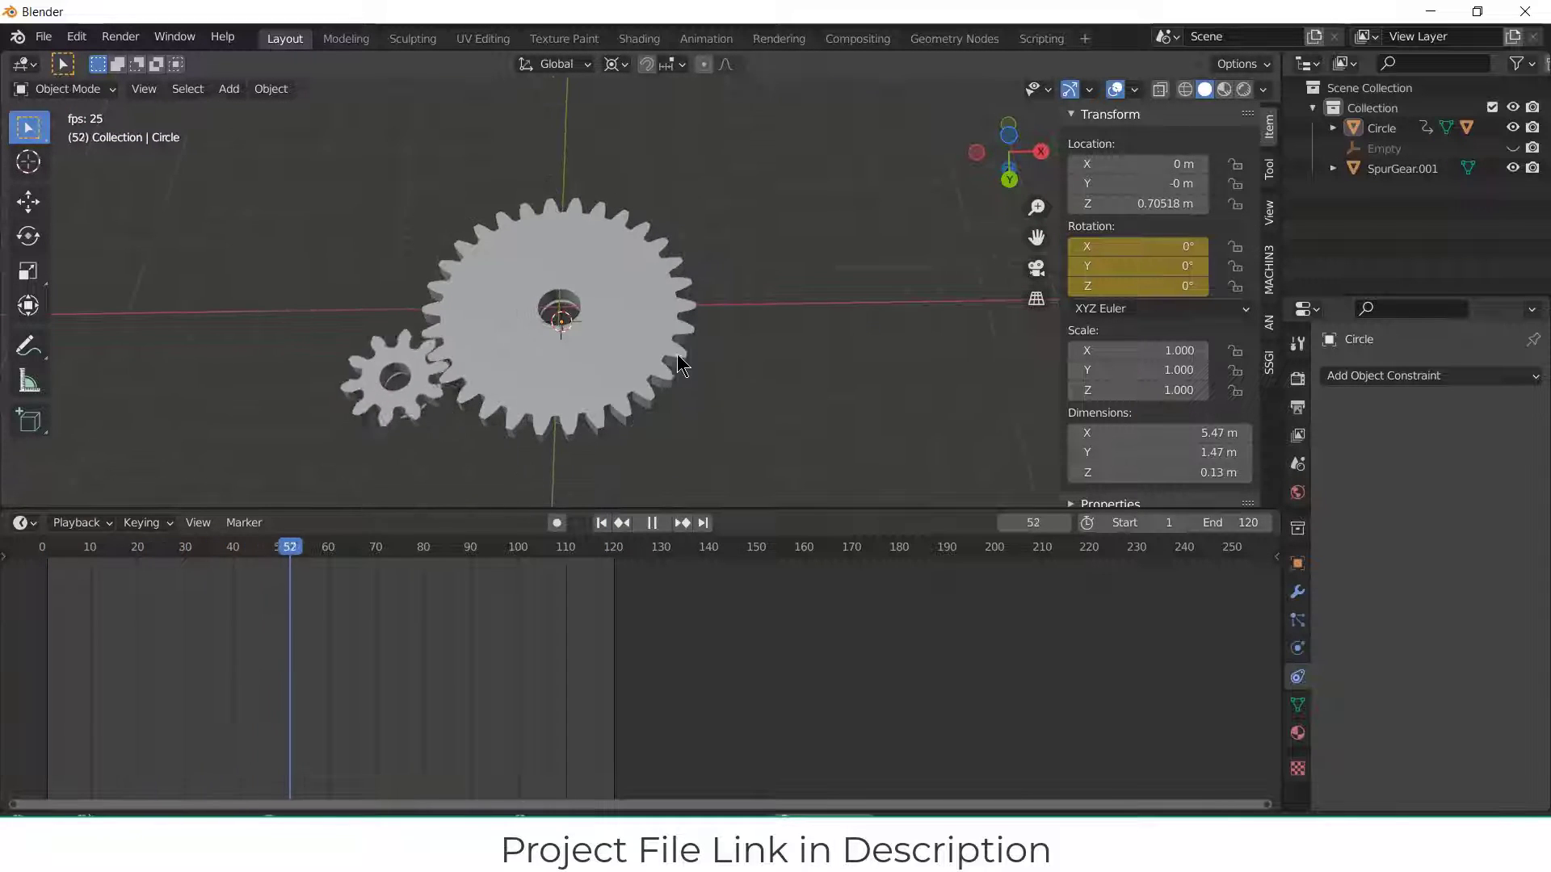
{"action": "middle_click_drag", "start_coordinate": [682, 374], "coordinate": [685, 379]}
{"action": "middle_click_drag", "start_coordinate": [667, 257], "coordinate": [857, 295]}
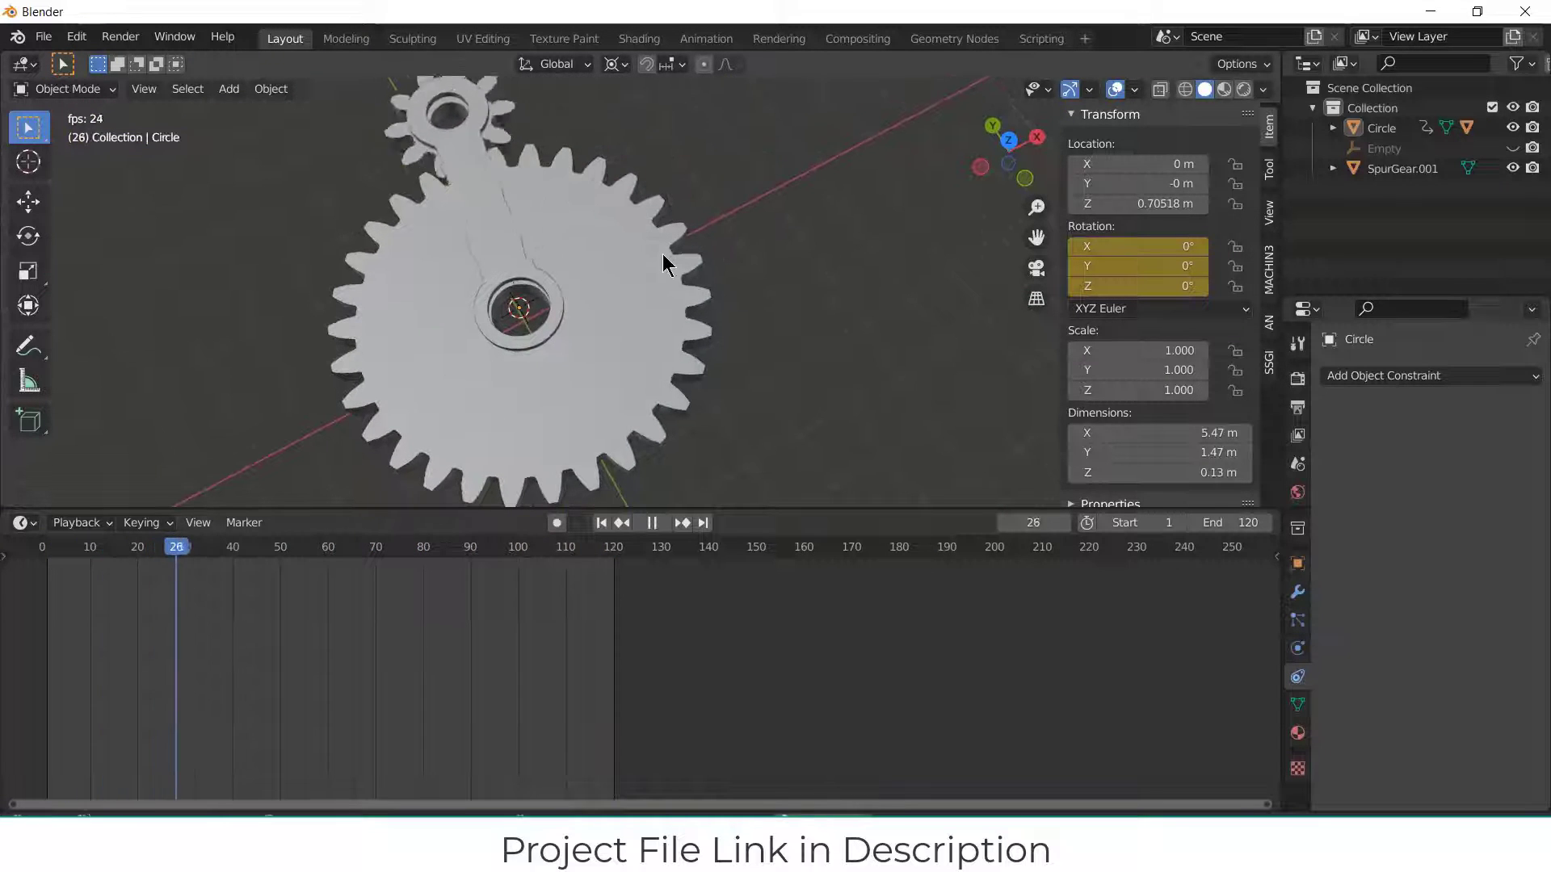
{"action": "scroll", "coordinate": [662, 254], "scroll_direction": "down", "scroll_amount": 1}
{"action": "scroll", "coordinate": [671, 258], "scroll_direction": "up", "scroll_amount": 3}
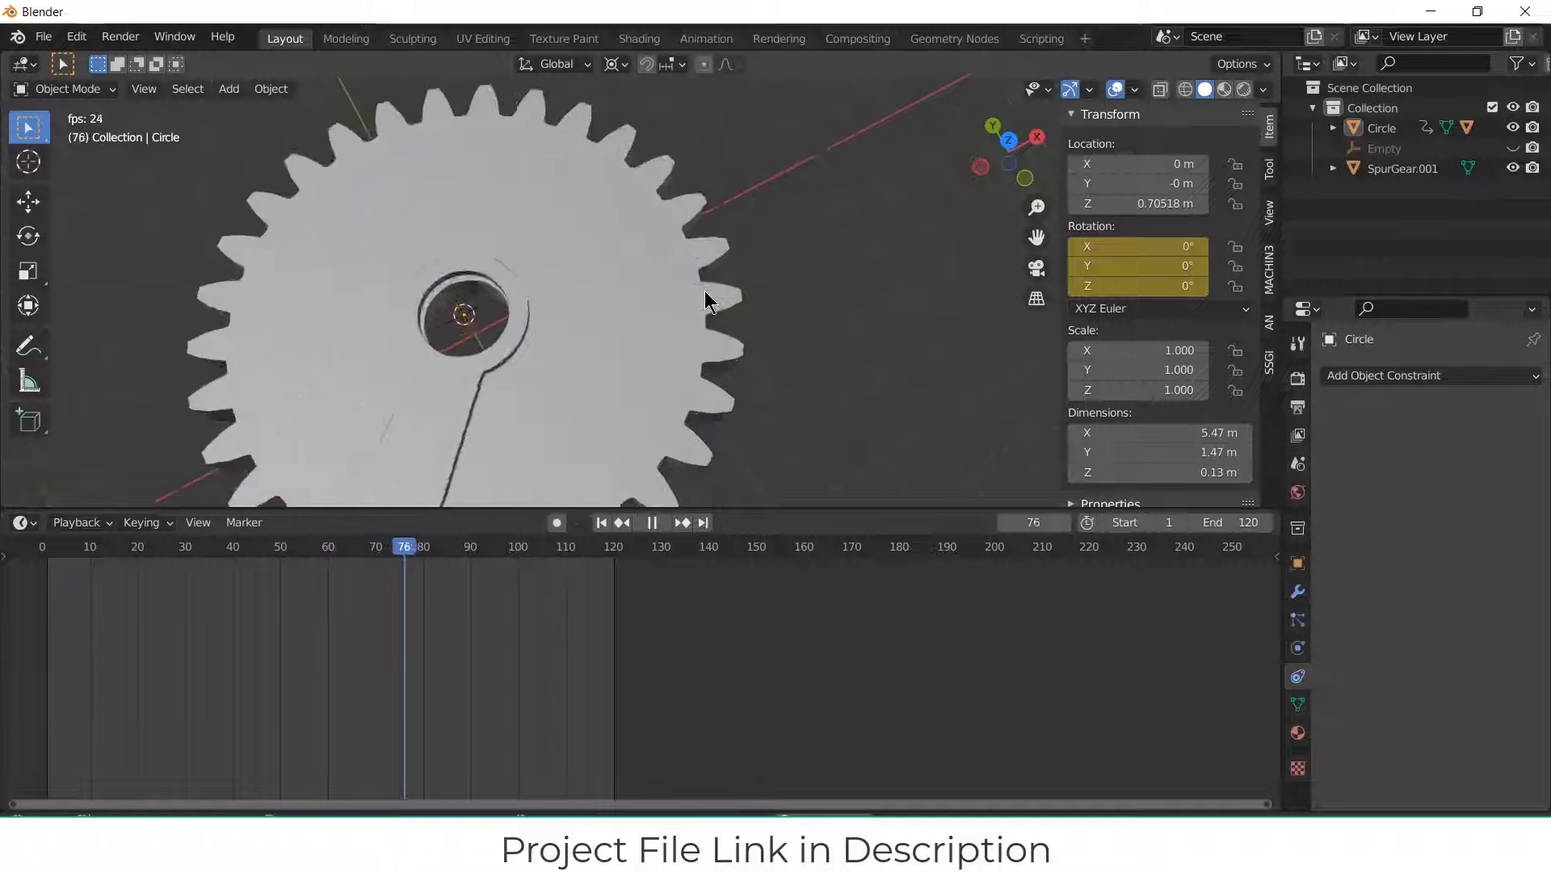
{"action": "scroll", "coordinate": [704, 291], "scroll_direction": "down", "scroll_amount": 4}
{"action": "key", "text": "KP_7"}
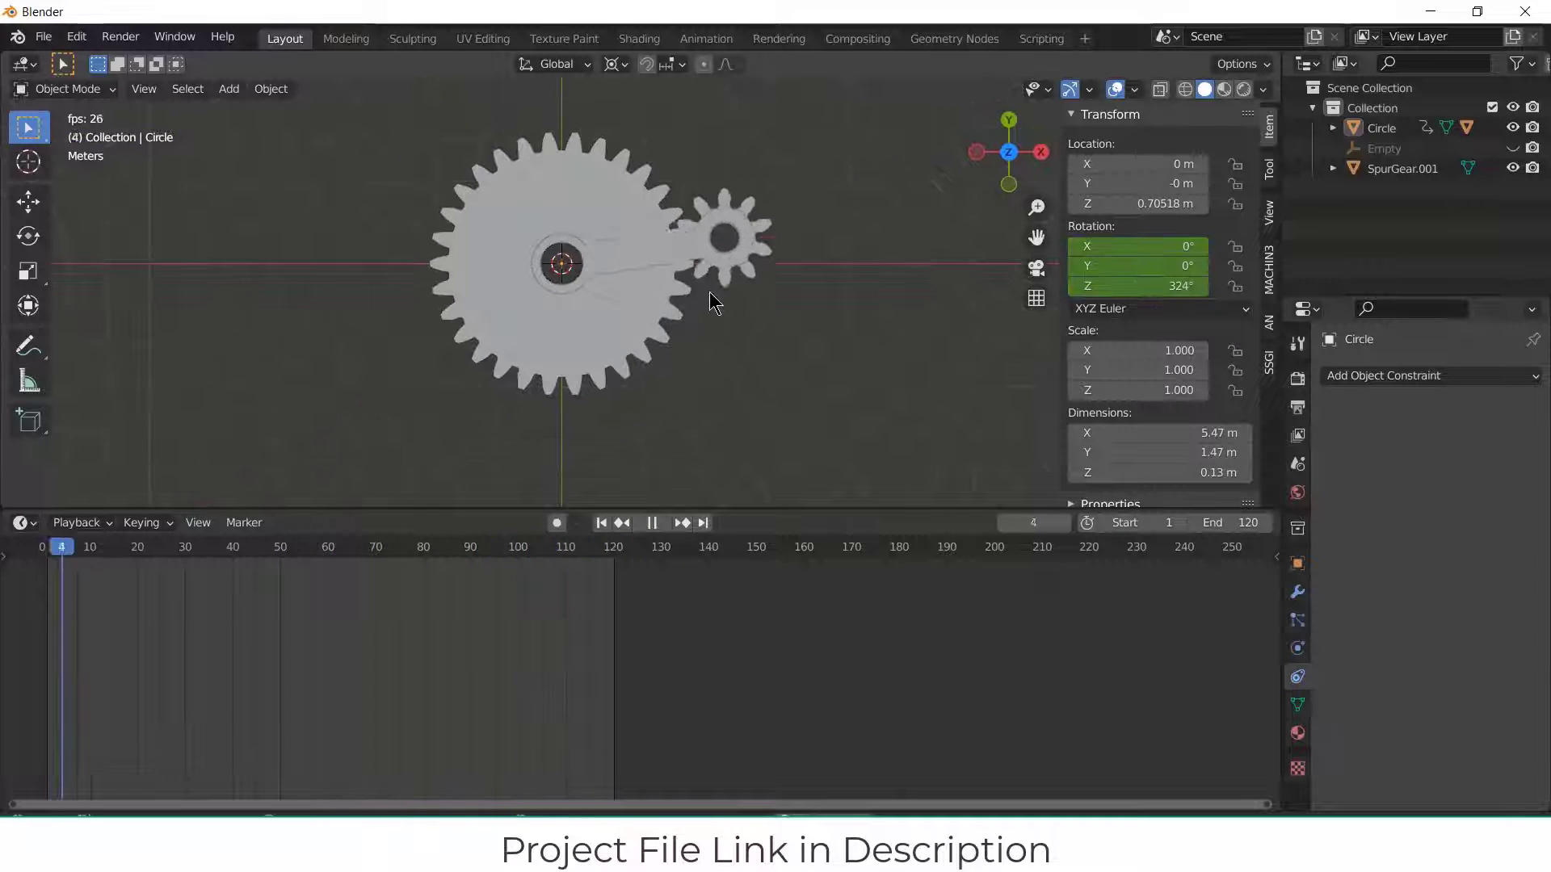
{"action": "middle_click_drag", "start_coordinate": [727, 322], "coordinate": [701, 299]}
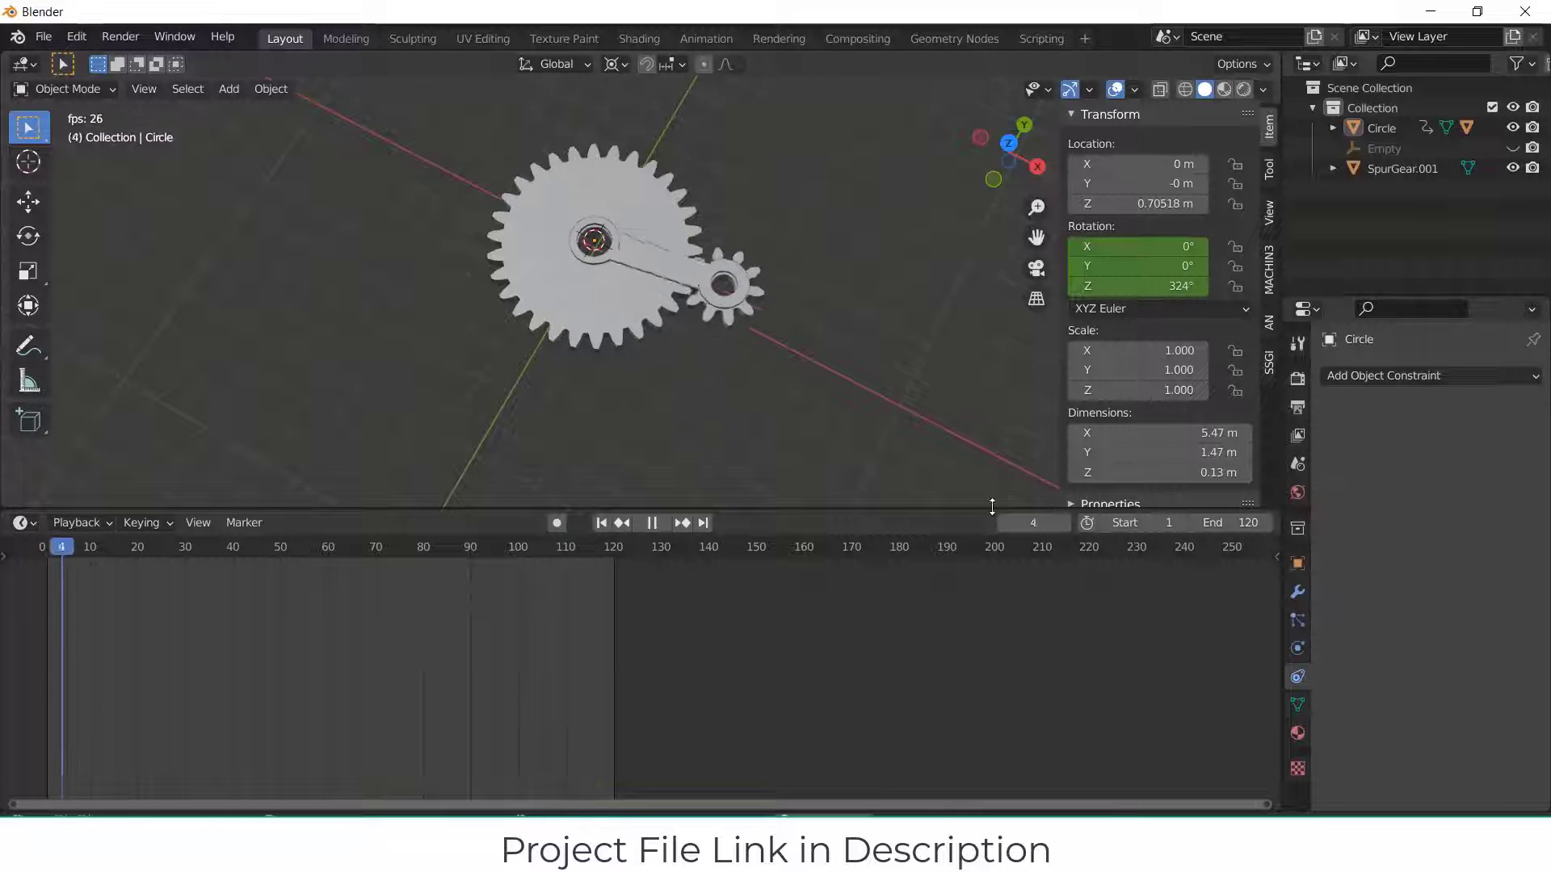
Step: Shrink the Timeline to enlarge the 3D viewport and watch the running gears from above
{"action": "left_click_drag", "start_coordinate": [974, 517], "coordinate": [949, 747]}
{"action": "key", "text": "KP_7"}
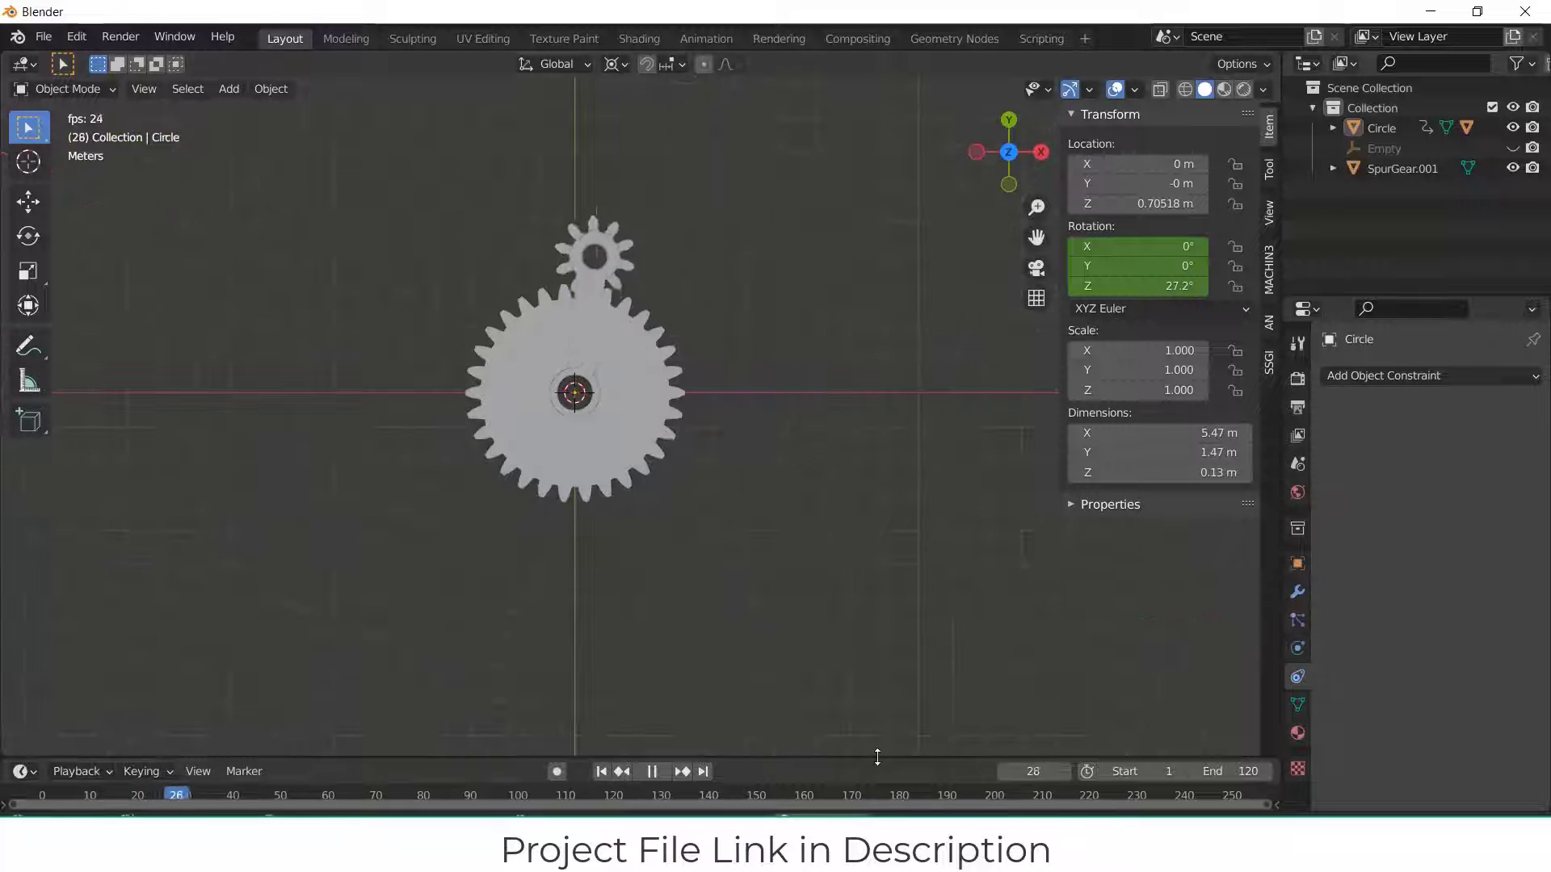
{"action": "left_click_drag", "start_coordinate": [876, 758], "coordinate": [872, 717]}
{"action": "mouse_move", "coordinate": [705, 406]}
{"action": "middle_mouse_down"}
{"action": "mouse_move", "coordinate": [731, 349]}
{"action": "mouse_move", "coordinate": [695, 436]}
{"action": "mouse_move", "coordinate": [724, 358]}
{"action": "mouse_move", "coordinate": [710, 318]}
{"action": "mouse_move", "coordinate": [730, 402]}
{"action": "middle_mouse_up"}
Step: Add a new material to the large gear, stop the playback and switch the viewport to Material Preview shading
{"action": "left_click", "coordinate": [644, 407]}
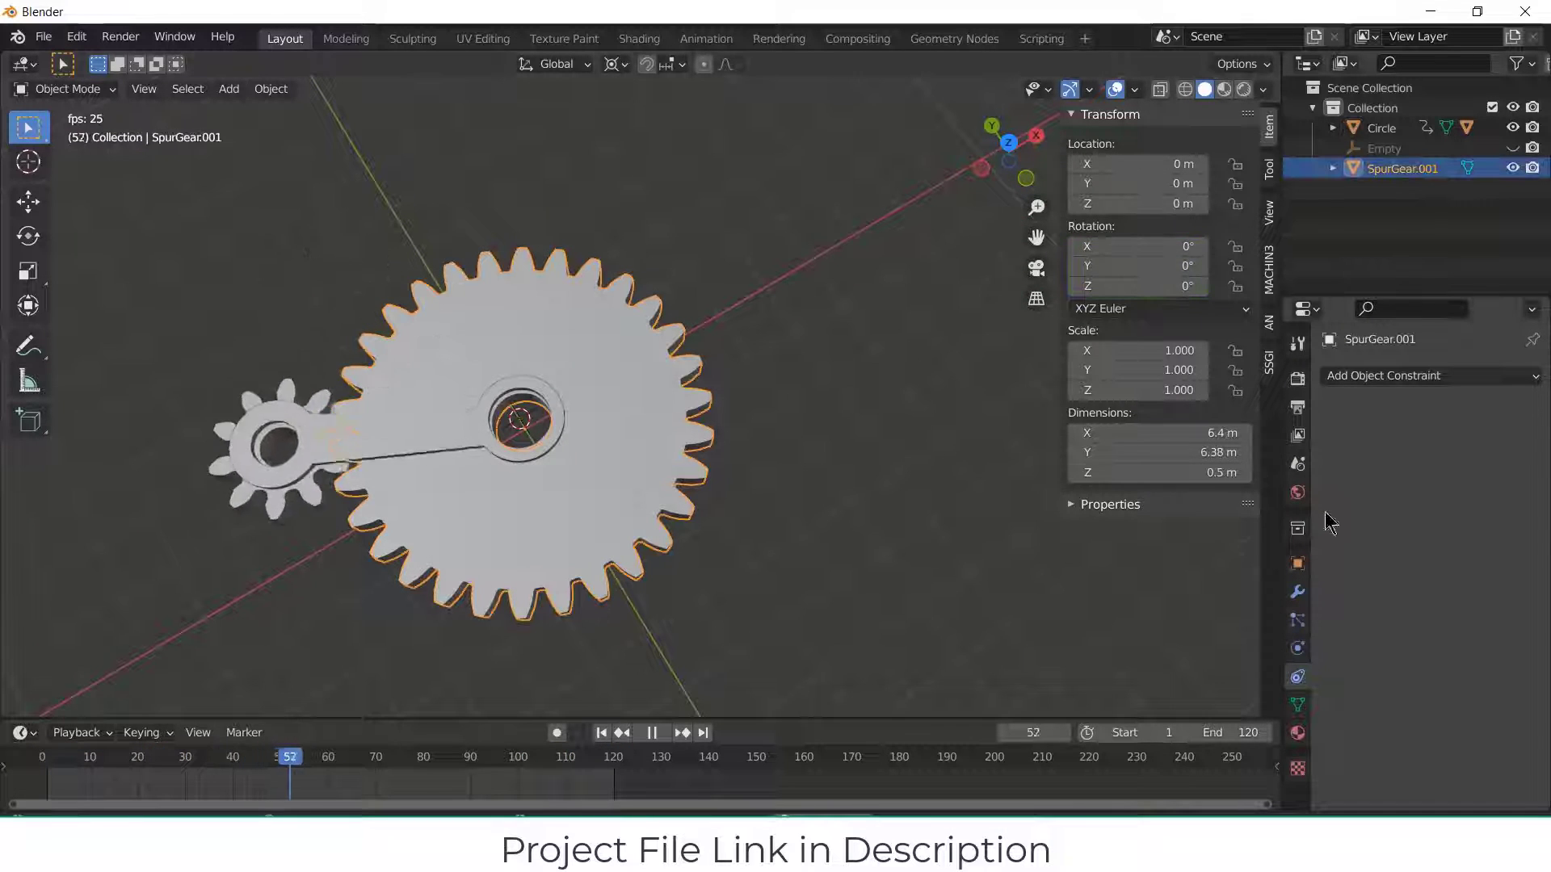
{"action": "left_click", "coordinate": [1298, 733]}
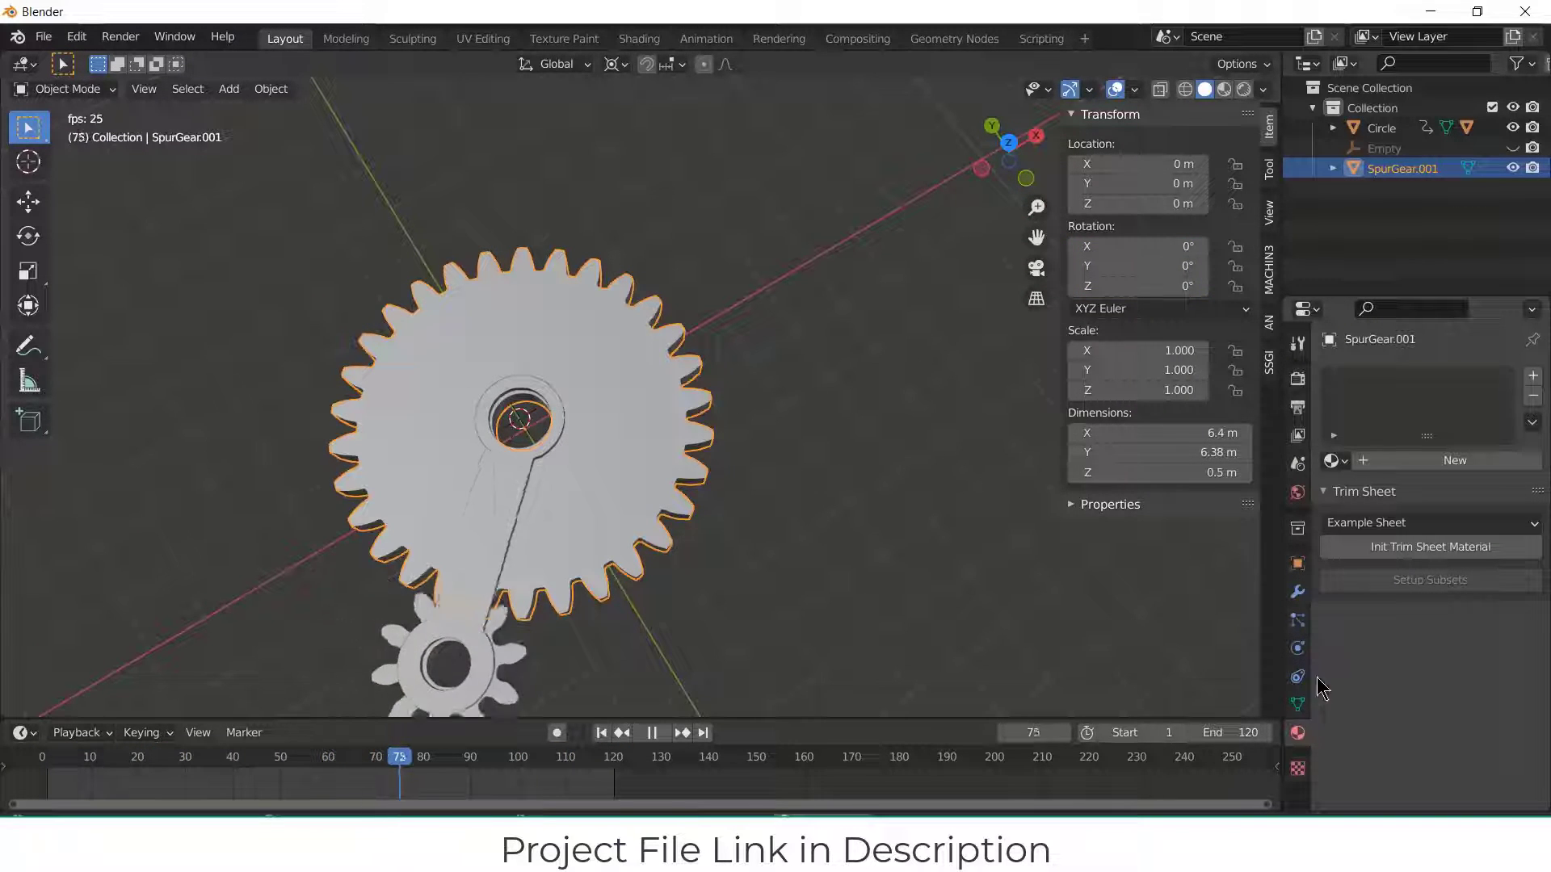
{"action": "left_click", "coordinate": [1451, 462]}
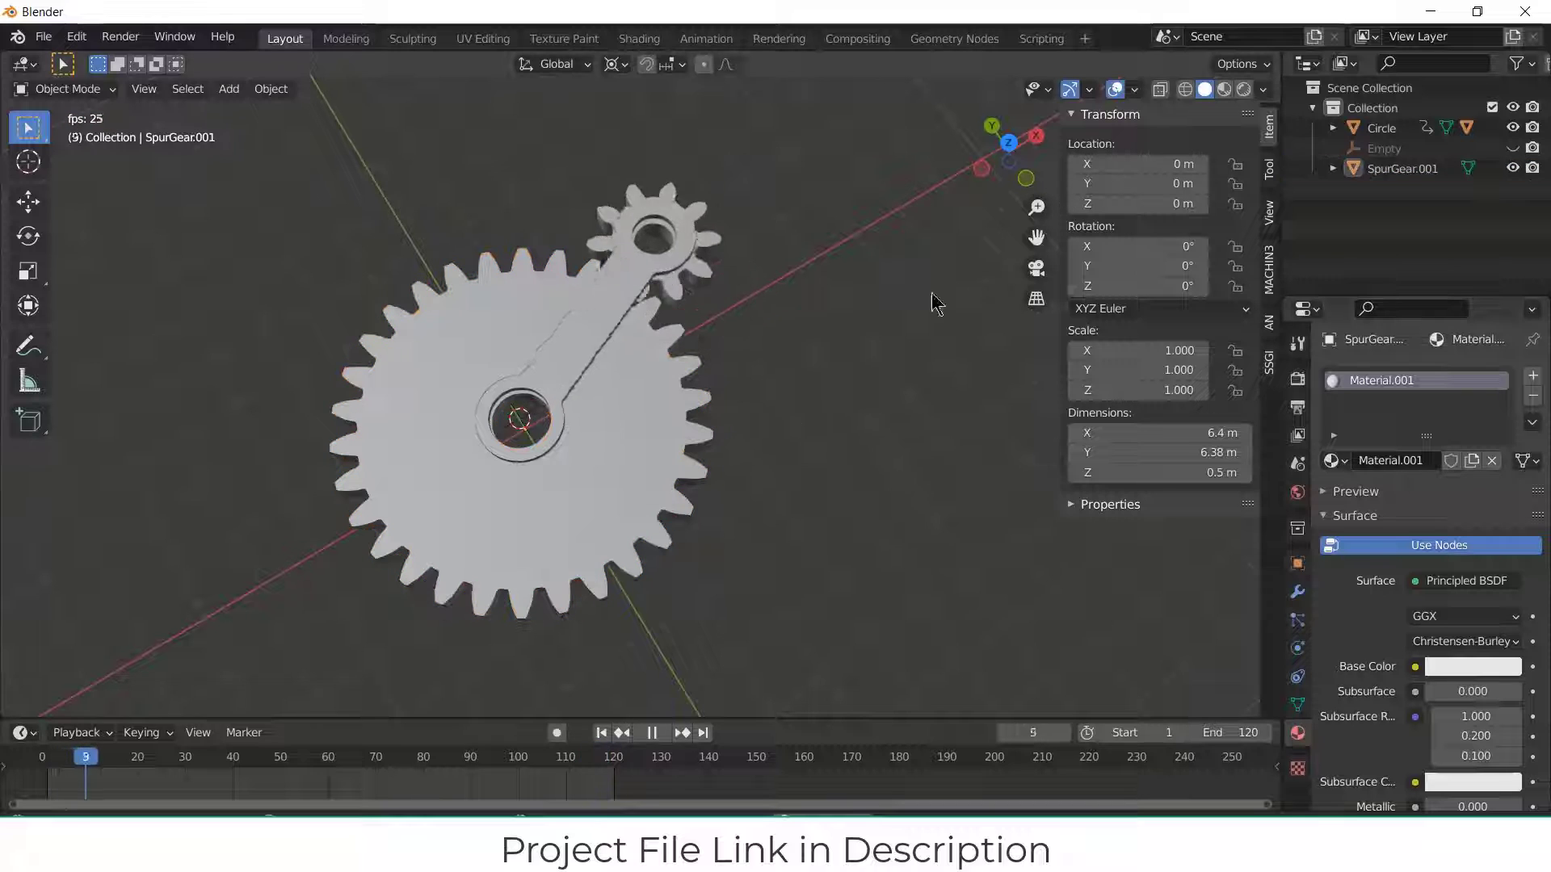
{"action": "key", "text": "space"}
{"action": "left_click", "coordinate": [945, 356]}
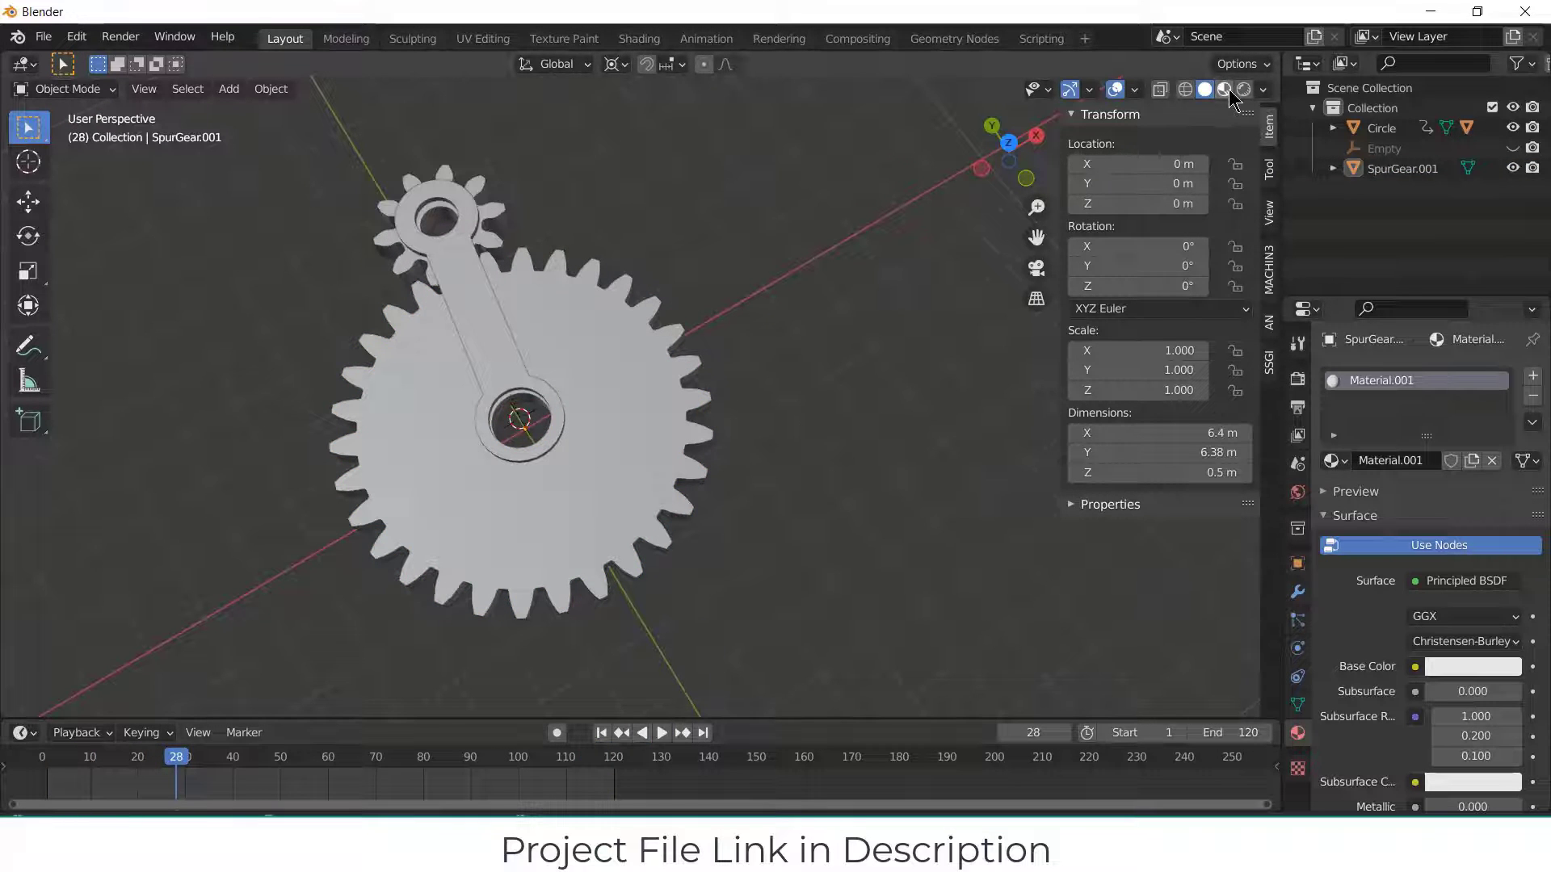
{"action": "left_click", "coordinate": [1224, 88]}
Step: Give the large gear's material a grey base color, metallic 1.000 and roughness 0.194
{"action": "left_click", "coordinate": [667, 443]}
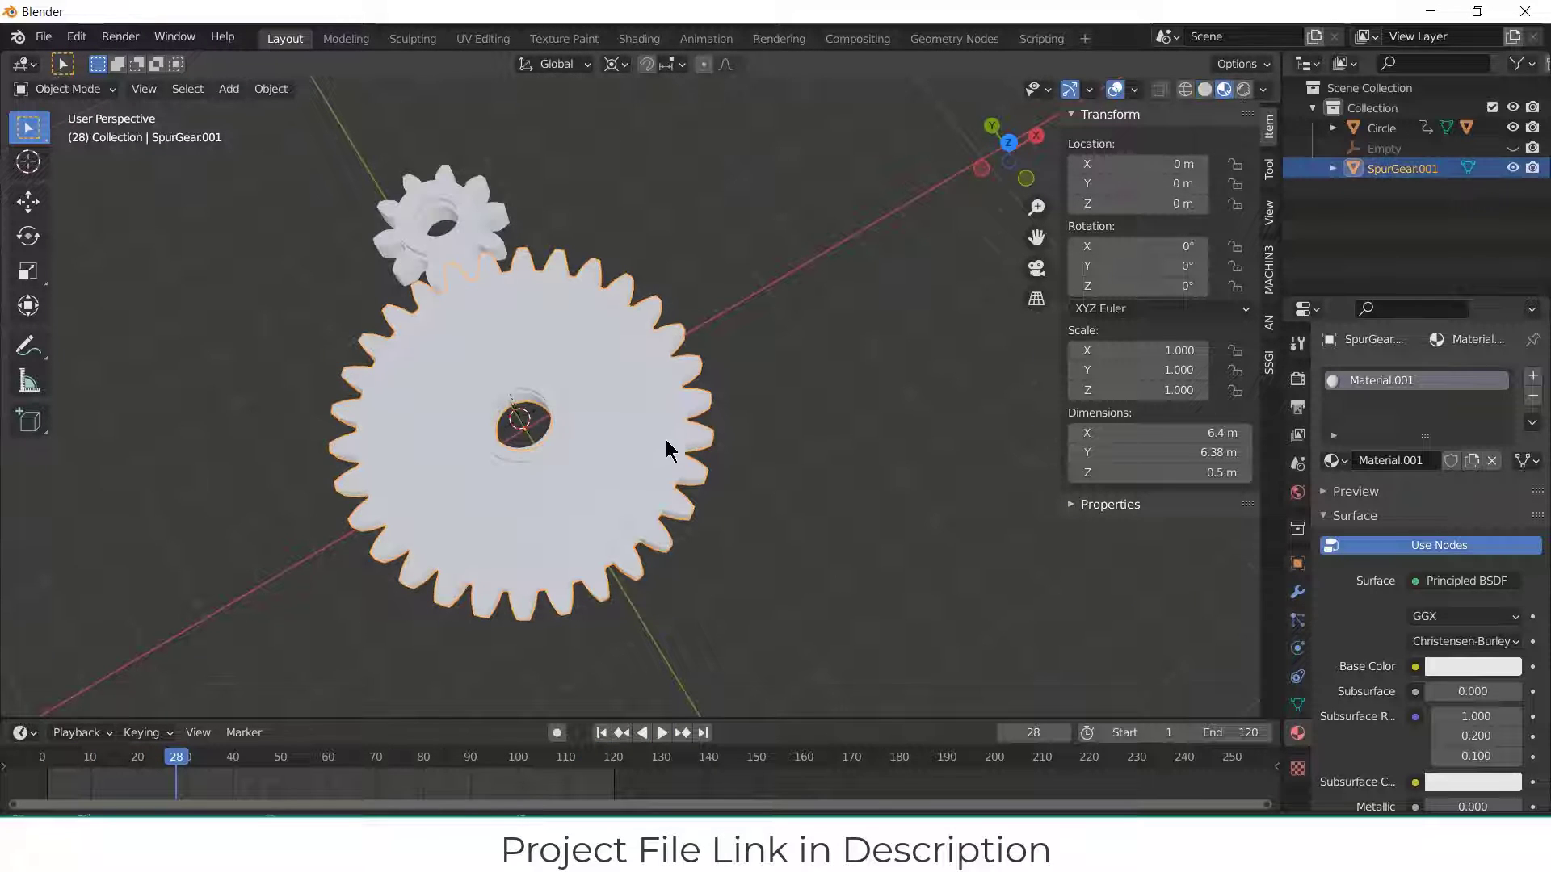
{"action": "left_click", "coordinate": [1468, 669]}
{"action": "left_click_drag", "start_coordinate": [1514, 391], "coordinate": [1514, 456]}
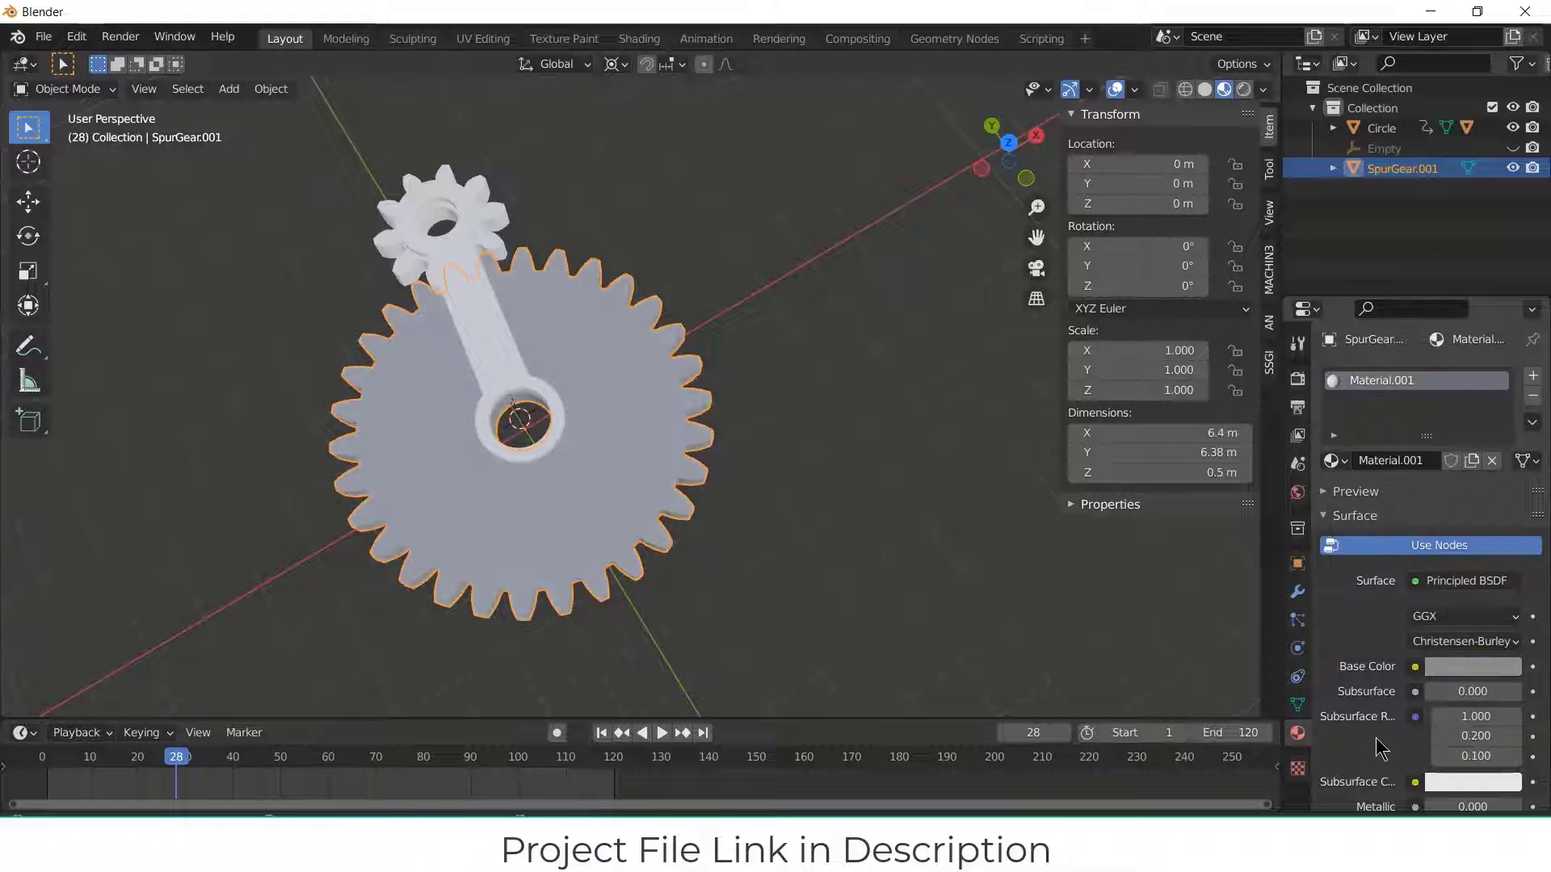
{"action": "scroll", "coordinate": [1379, 753], "scroll_direction": "down", "scroll_amount": 7}
{"action": "left_click_drag", "start_coordinate": [1446, 581], "coordinate": [1522, 581]}
{"action": "left_click_drag", "start_coordinate": [1472, 656], "coordinate": [1440, 656]}
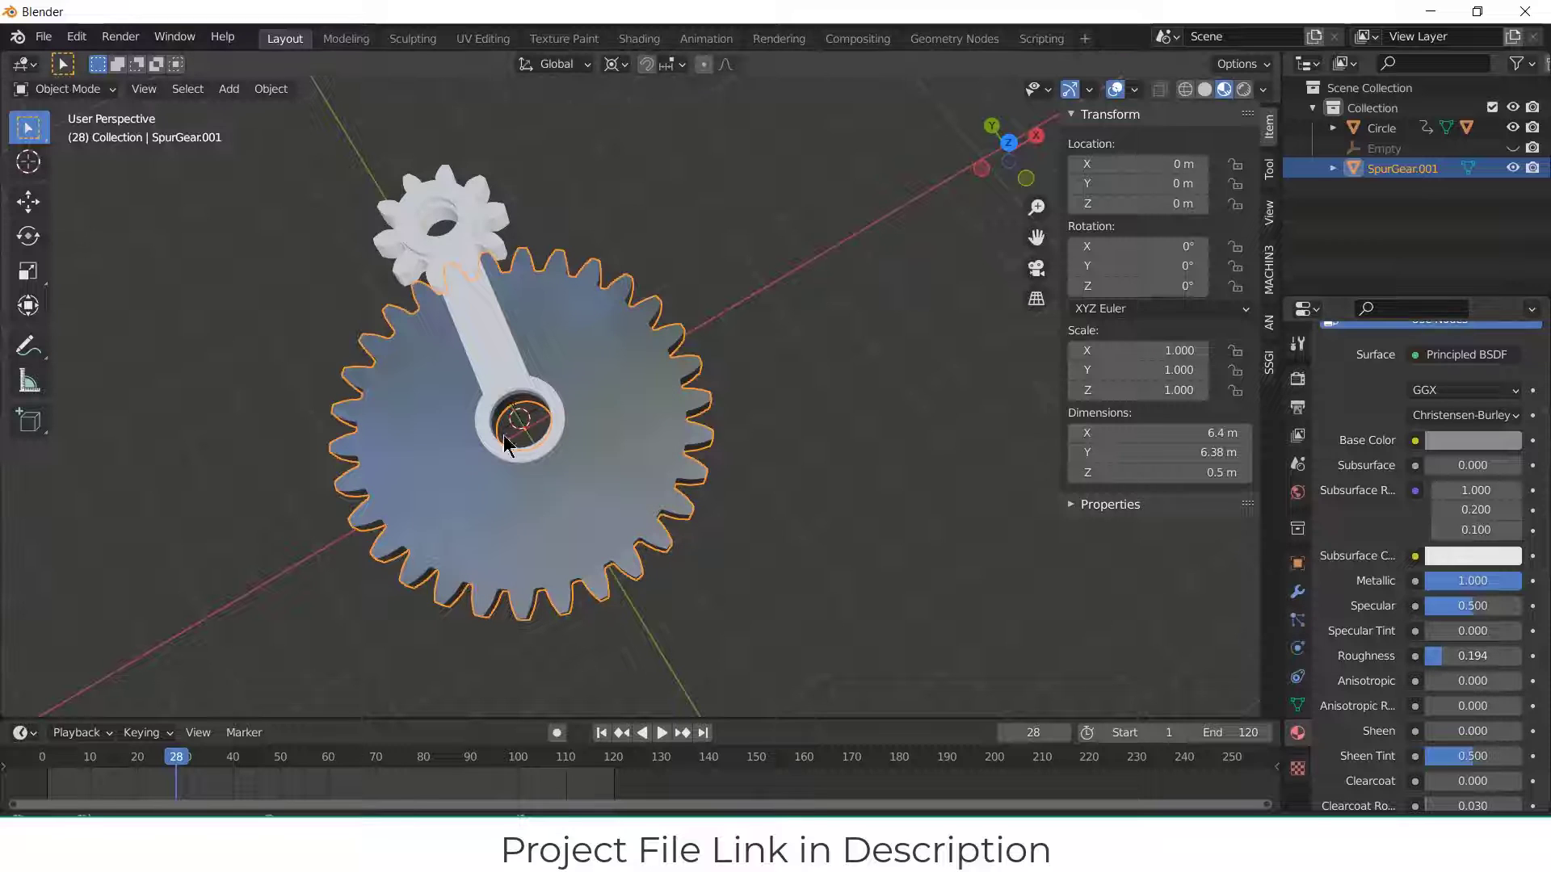
Step: Add a new material to the arm and set its base color to black
{"action": "left_click", "coordinate": [495, 365]}
{"action": "left_click", "coordinate": [1445, 462]}
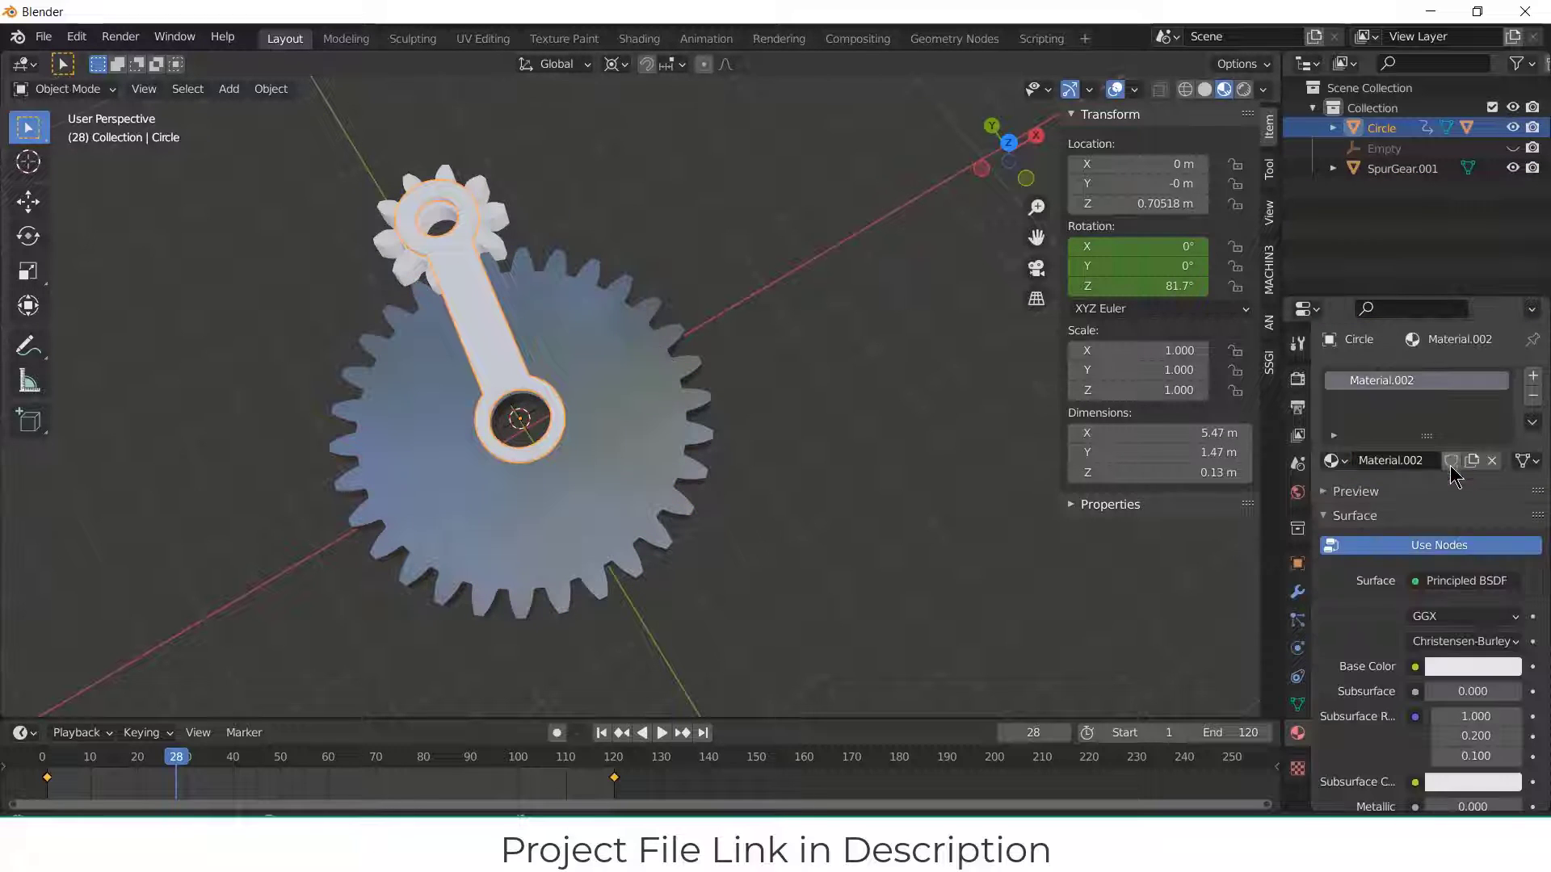
{"action": "left_click", "coordinate": [1472, 666]}
{"action": "left_click_drag", "start_coordinate": [1506, 517], "coordinate": [1506, 527]}
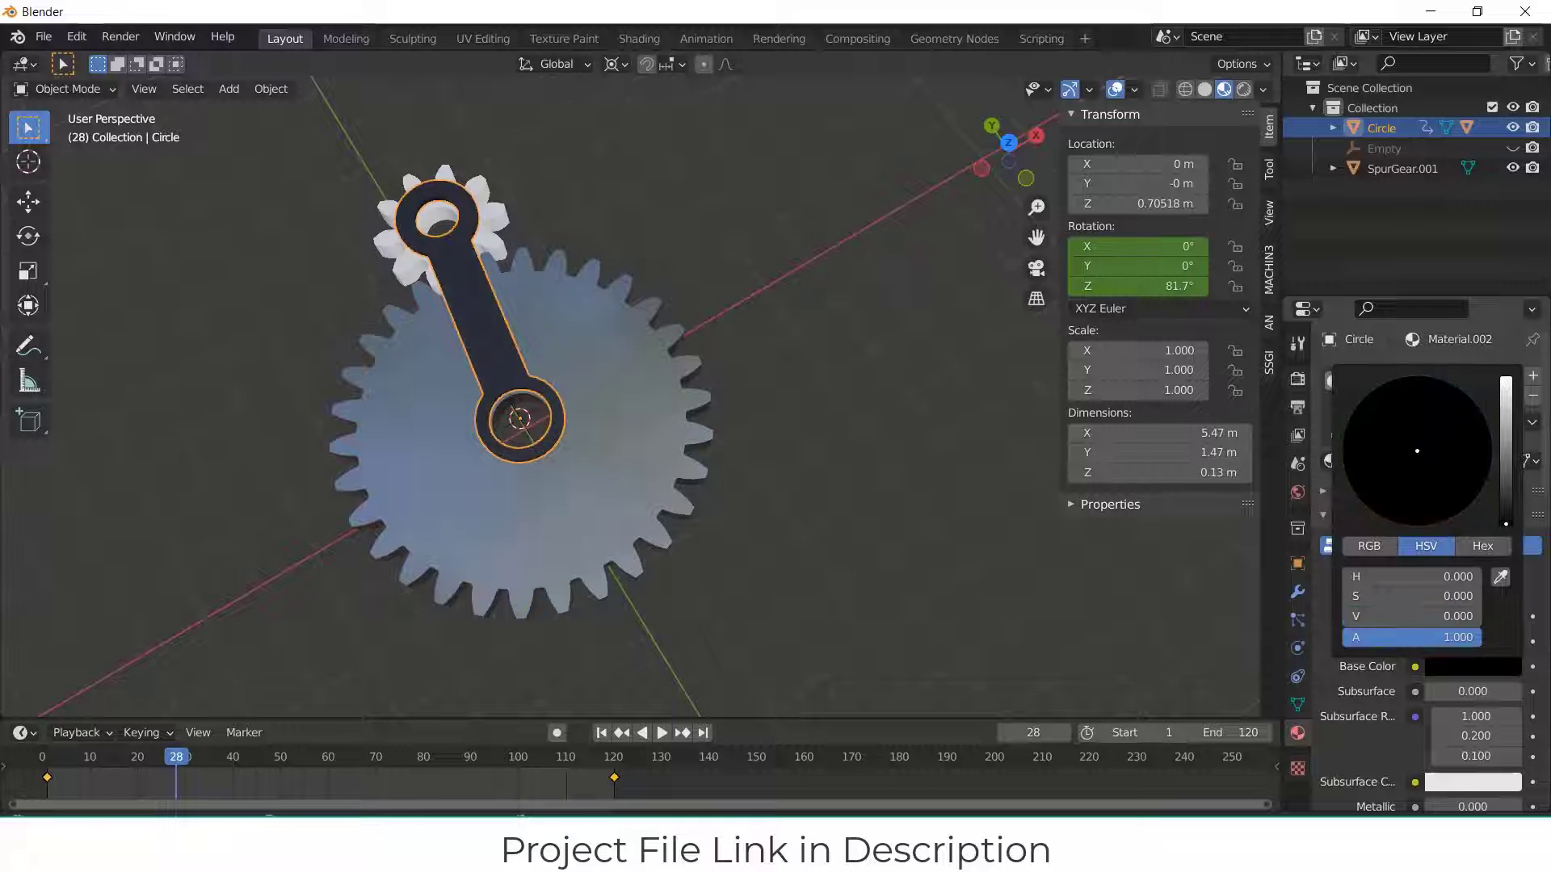
{"action": "left_click", "coordinate": [732, 365]}
Step: Add a new material to the small gear with a red base color, metallic 1.000 and roughness 0.153
{"action": "left_click", "coordinate": [497, 230]}
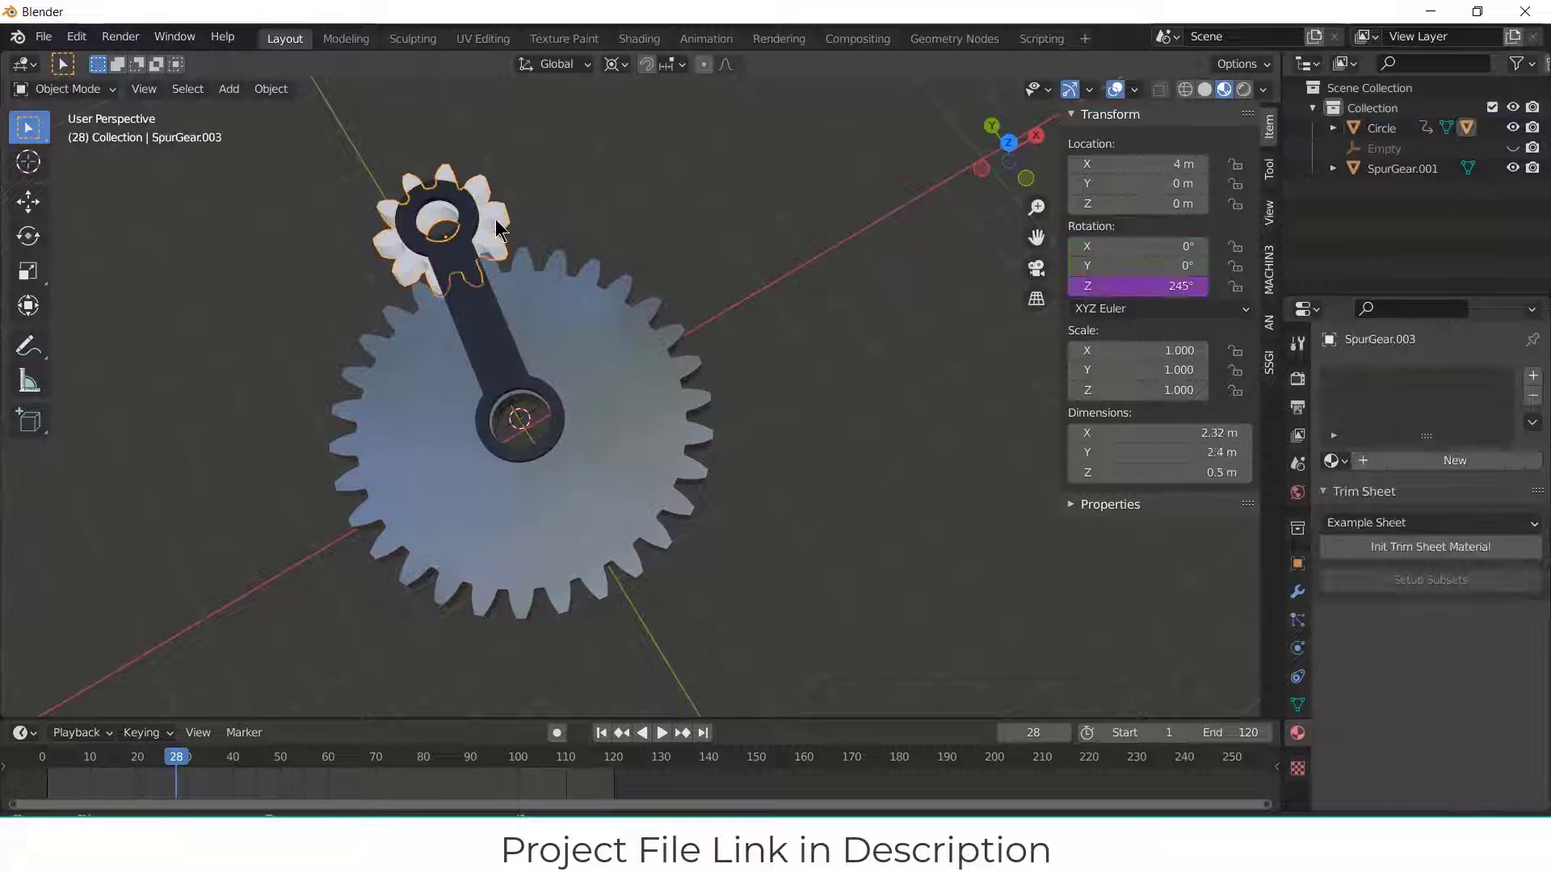
{"action": "left_click", "coordinate": [1446, 462]}
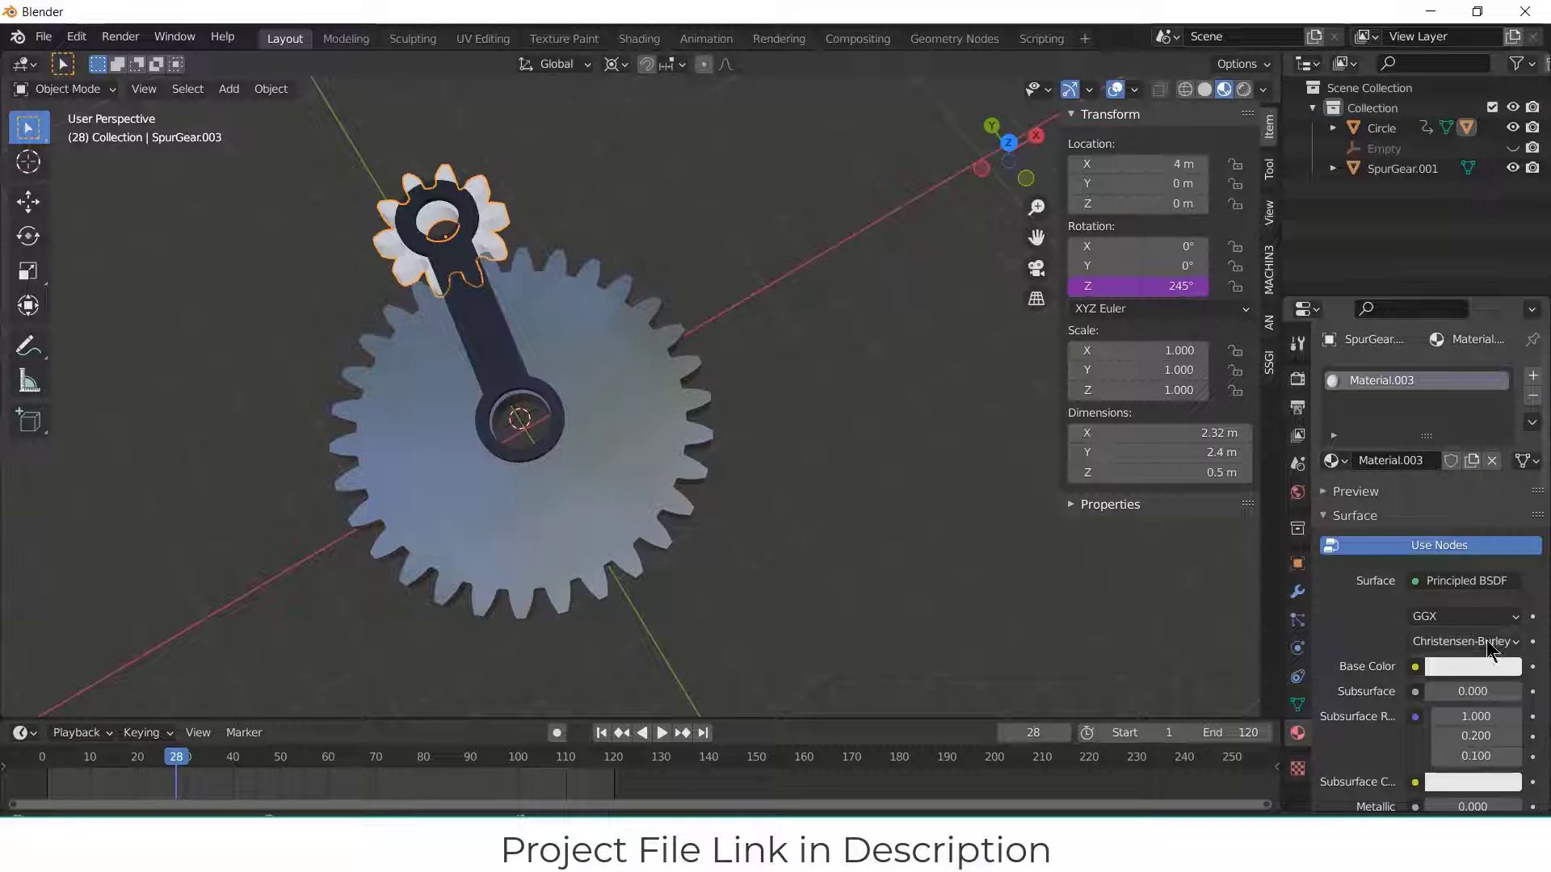
{"action": "left_click", "coordinate": [1495, 667]}
{"action": "left_click", "coordinate": [1504, 462]}
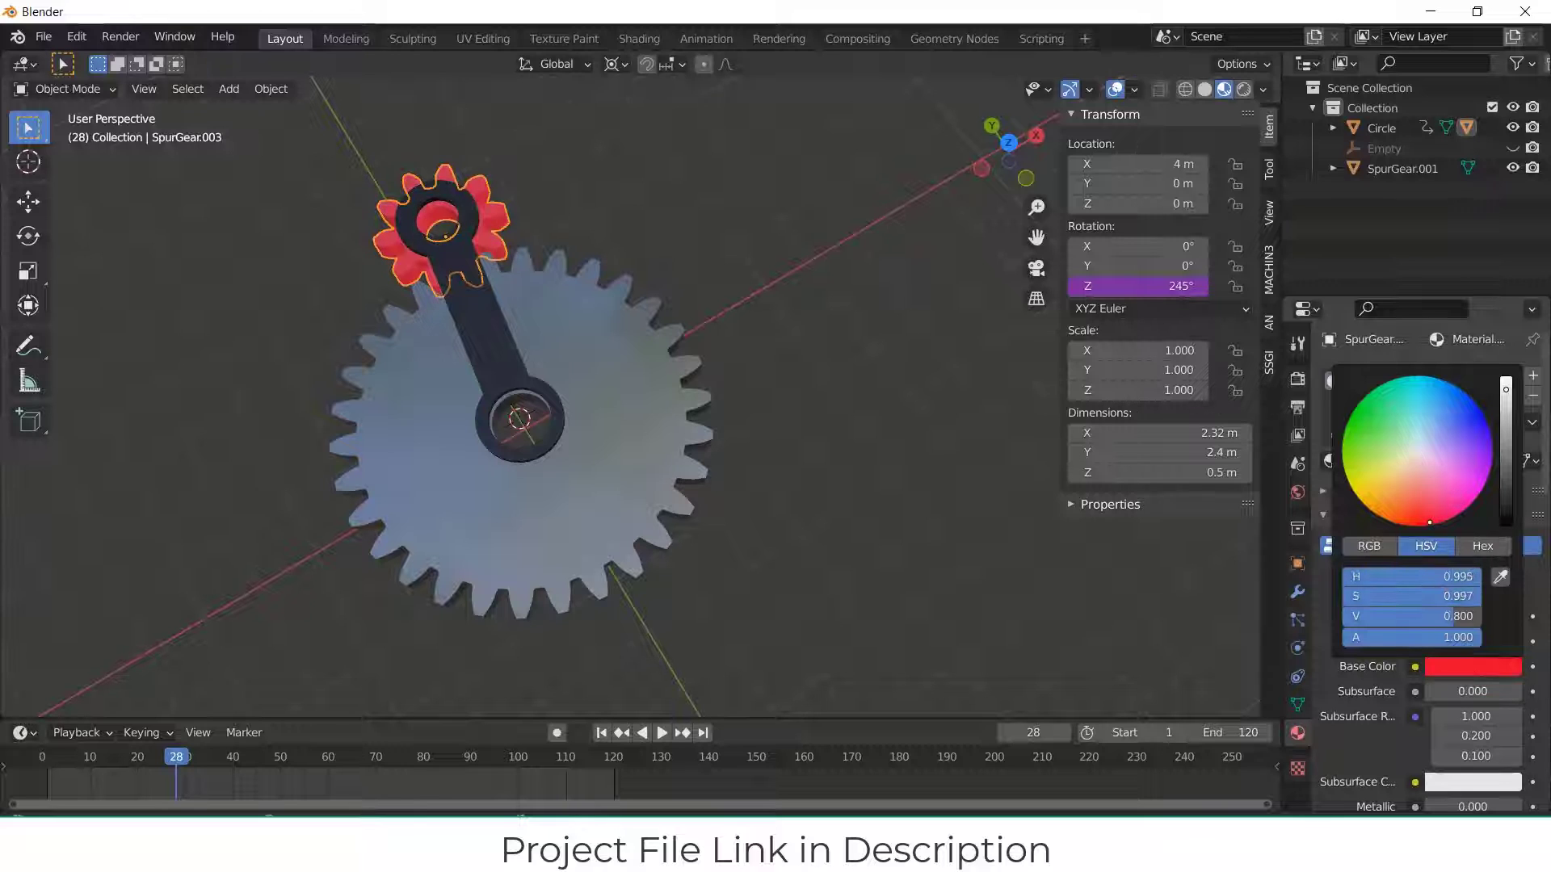
{"action": "scroll", "coordinate": [1507, 736], "scroll_direction": "down", "scroll_amount": 4}
{"action": "left_click_drag", "start_coordinate": [1450, 678], "coordinate": [1518, 678]}
{"action": "left_click_drag", "start_coordinate": [1483, 753], "coordinate": [1462, 753]}
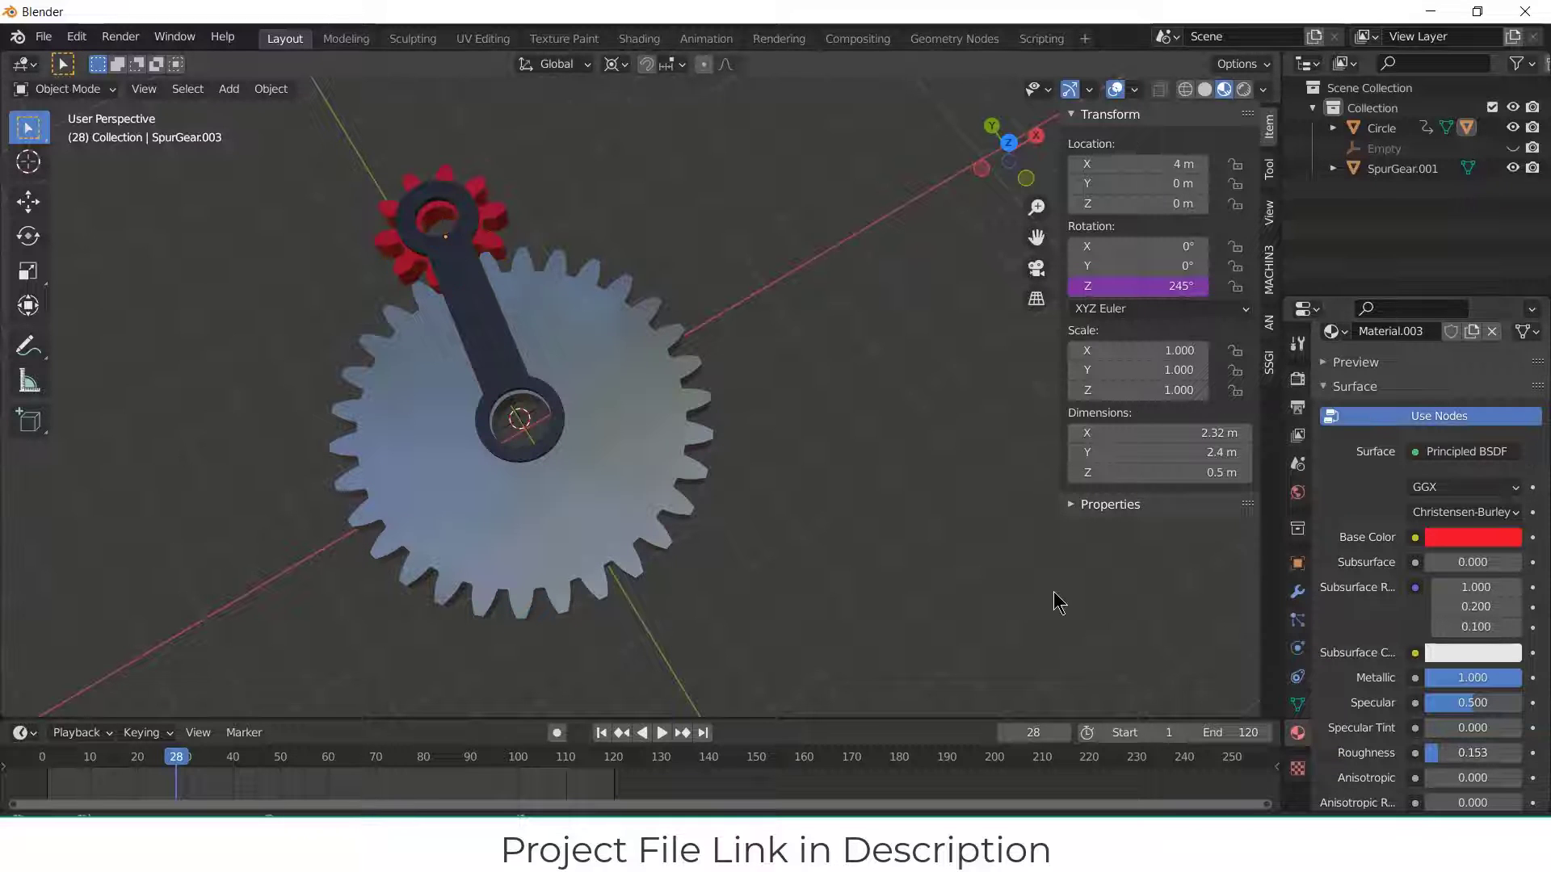
Step: Add a cube at the large gear's center and scale it up to enclose the whole gear mechanism
{"action": "key", "text": "KP_7"}
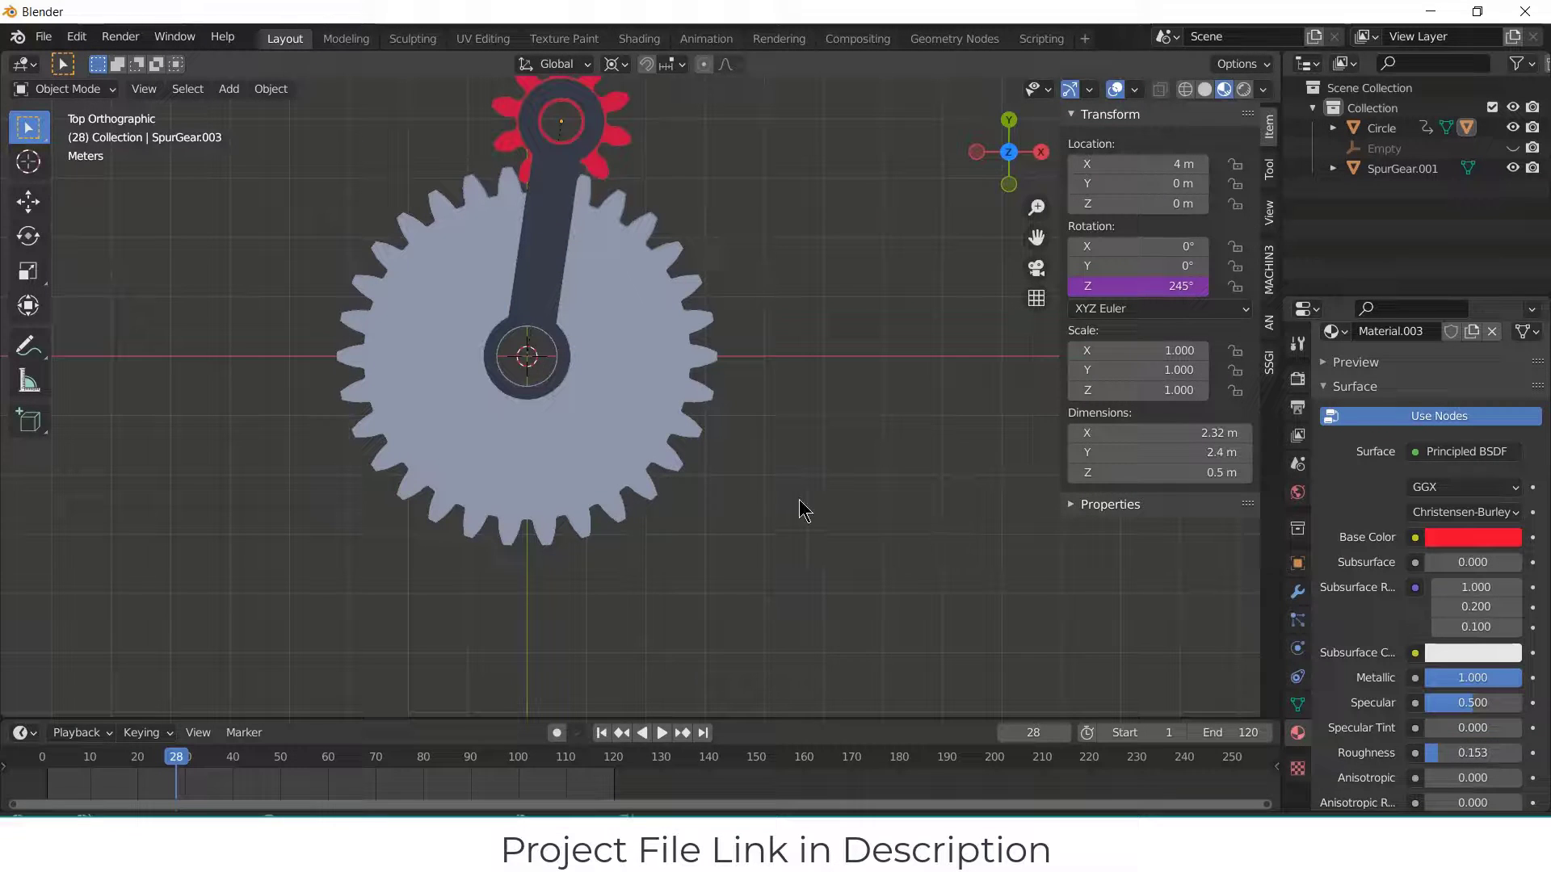
{"action": "scroll", "coordinate": [830, 436], "scroll_direction": "down", "scroll_amount": 3}
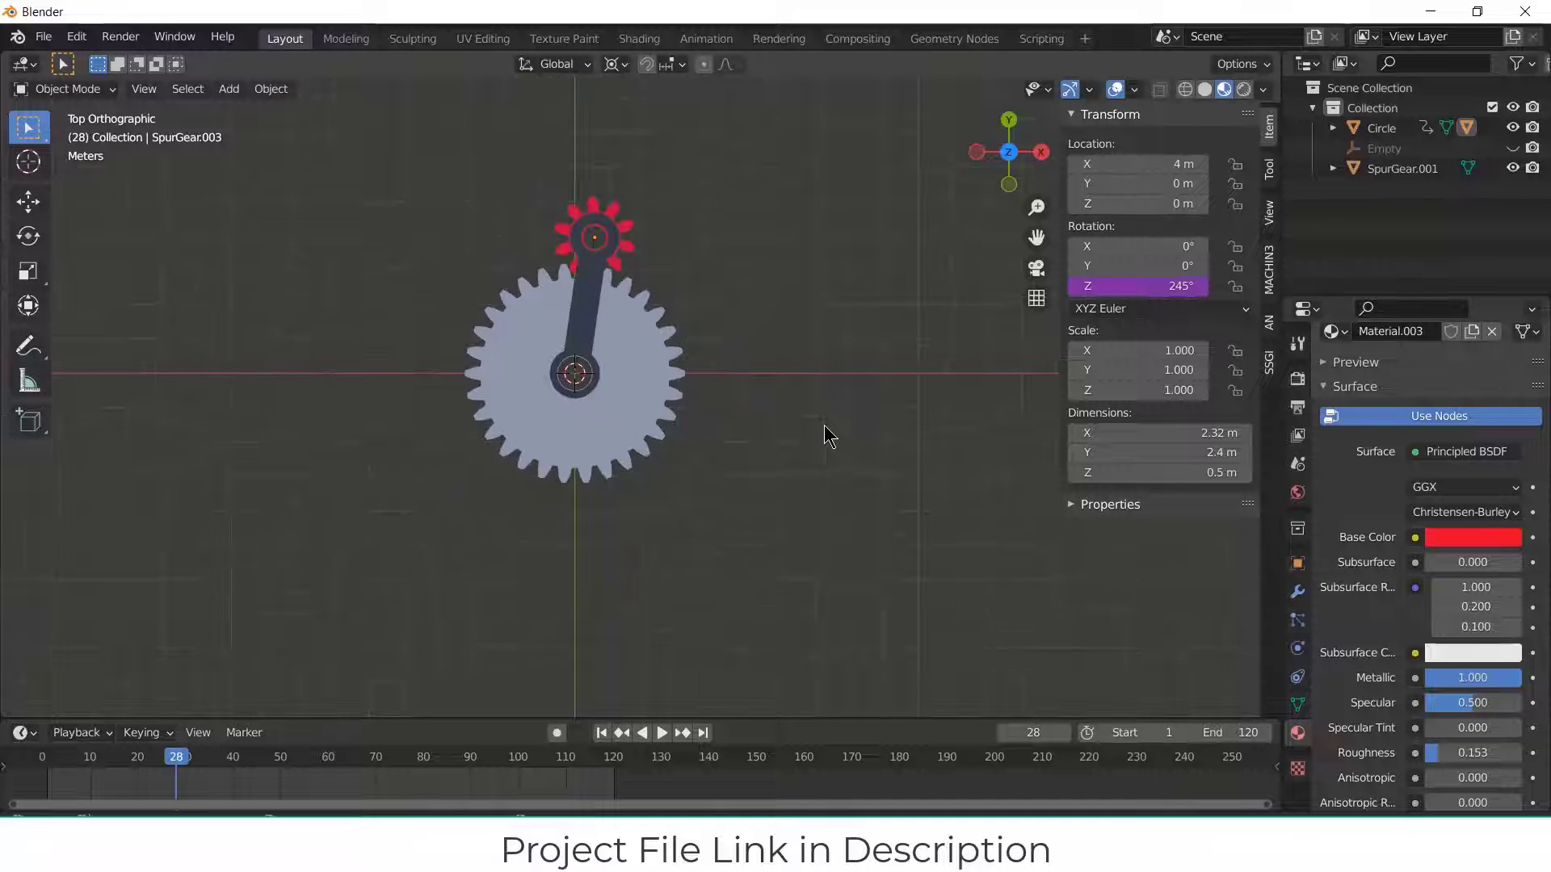
{"action": "left_click", "coordinate": [228, 89]}
{"action": "mouse_move", "coordinate": [251, 111]}
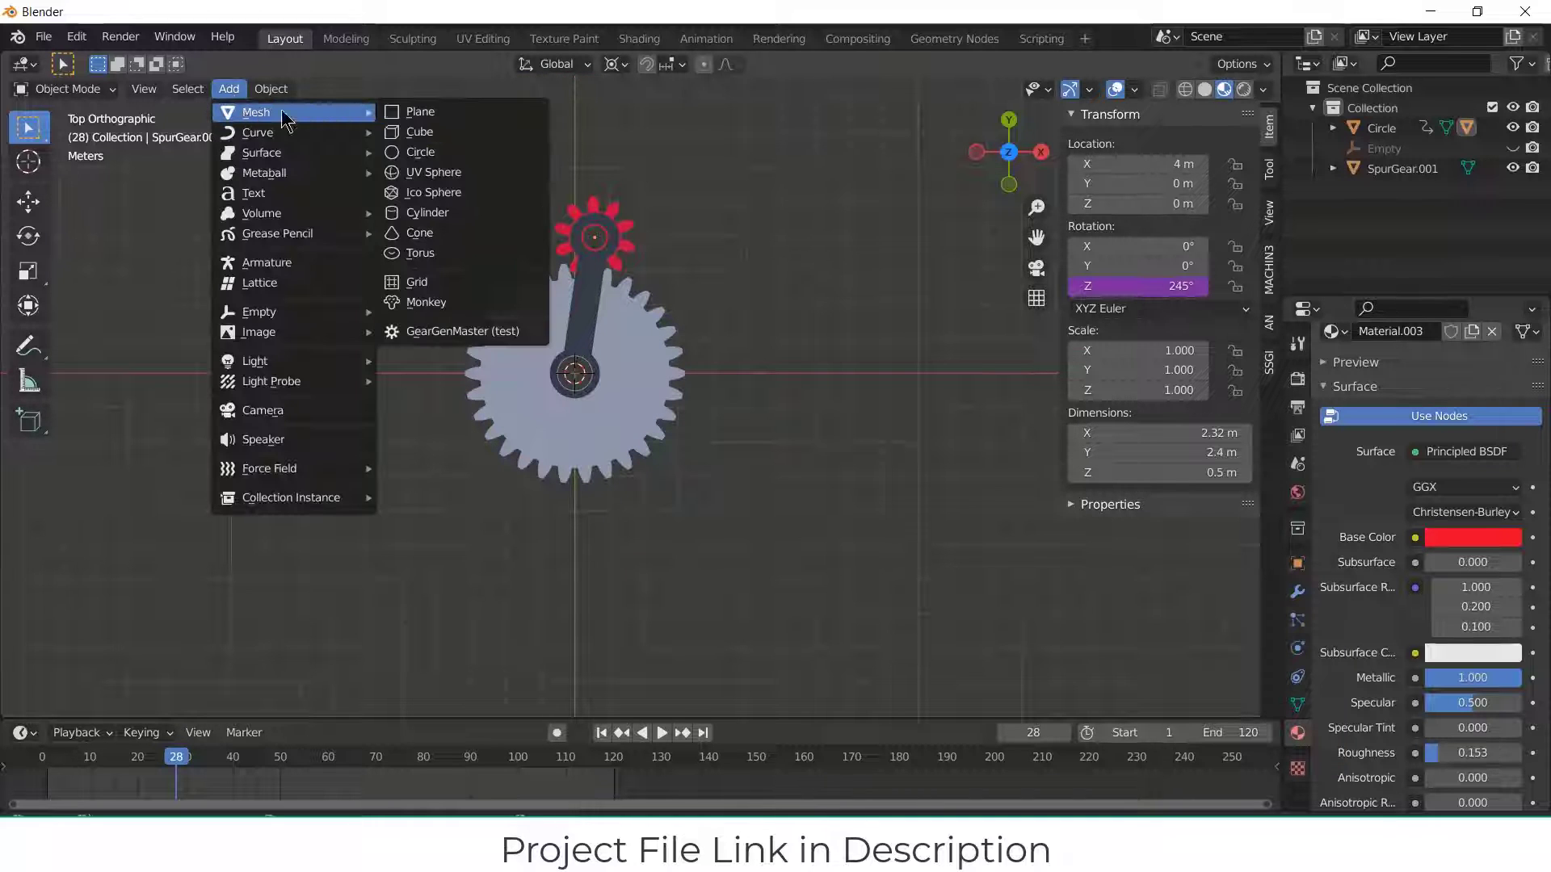
{"action": "left_click", "coordinate": [436, 144]}
{"action": "key", "text": "s"}
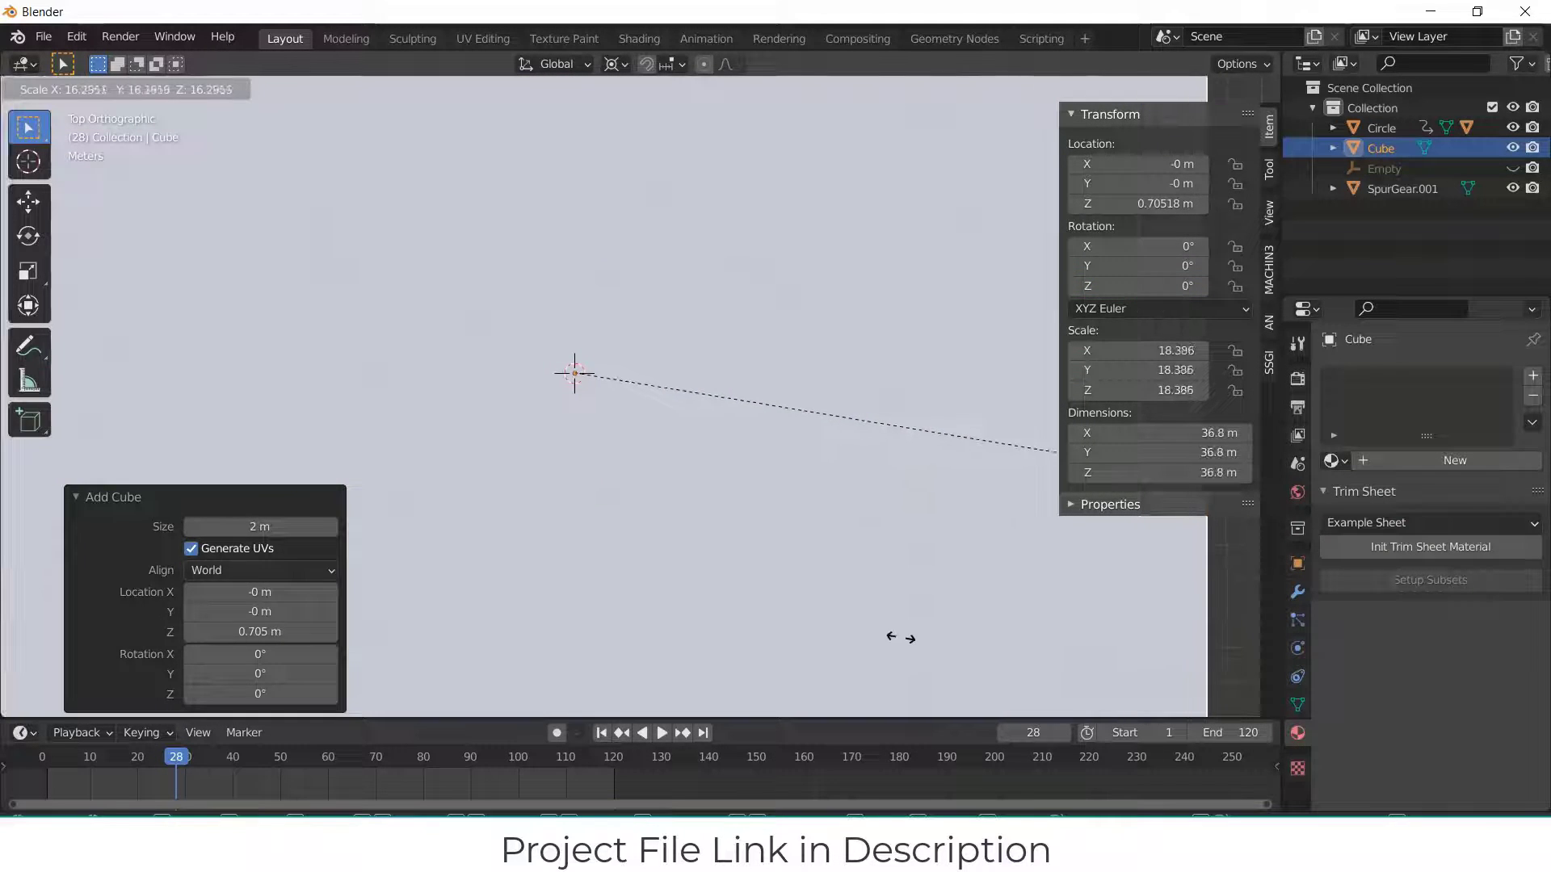
{"action": "left_click", "coordinate": [894, 635]}
{"action": "key", "text": "KP_Decimal"}
Step: In Edit Mode, delete the cube's top face and two adjacent side faces, leaving a floor and two backdrop walls
{"action": "key", "text": "Tab"}
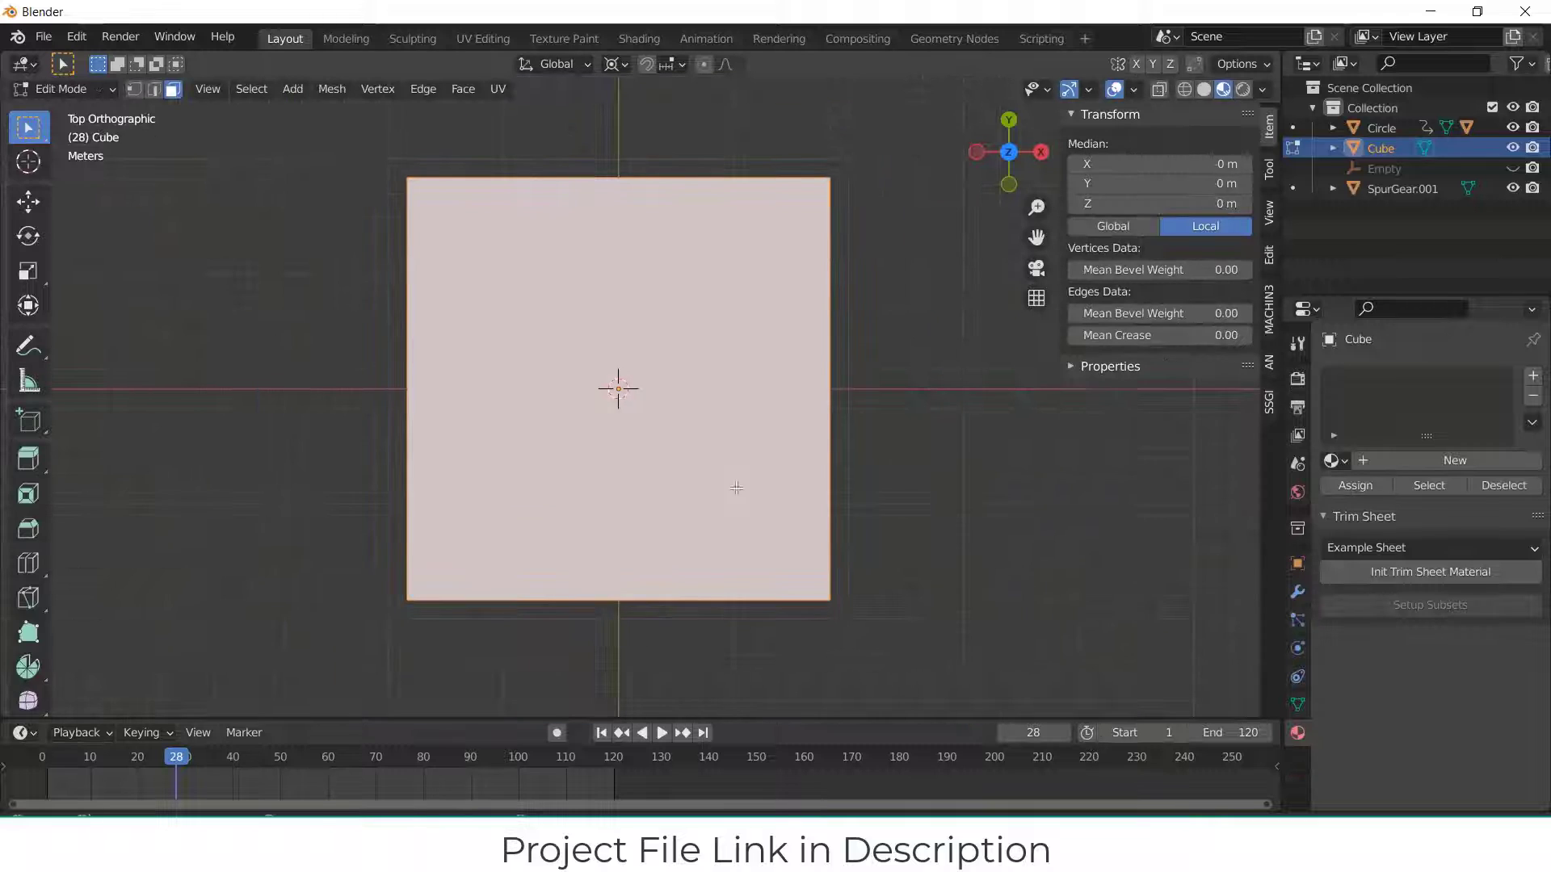
{"action": "middle_click_drag", "start_coordinate": [727, 495], "coordinate": [768, 528]}
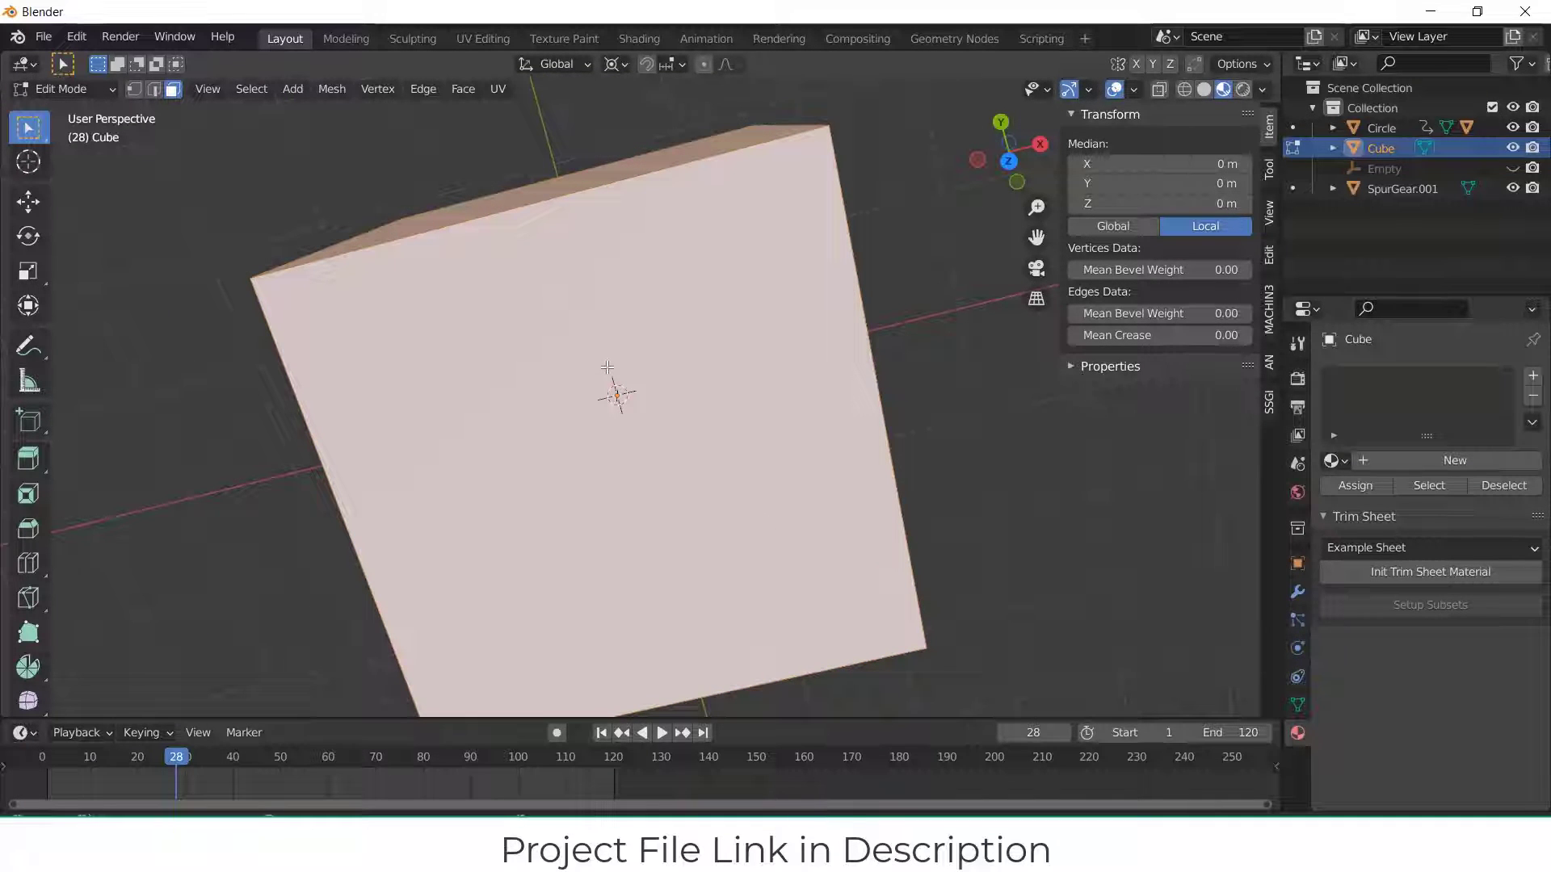
{"action": "left_click", "coordinate": [381, 238]}
{"action": "left_click", "coordinate": [433, 422], "text": "shift"}
{"action": "middle_click_drag", "start_coordinate": [433, 422], "coordinate": [552, 344]}
{"action": "left_click", "coordinate": [570, 267], "text": "shift"}
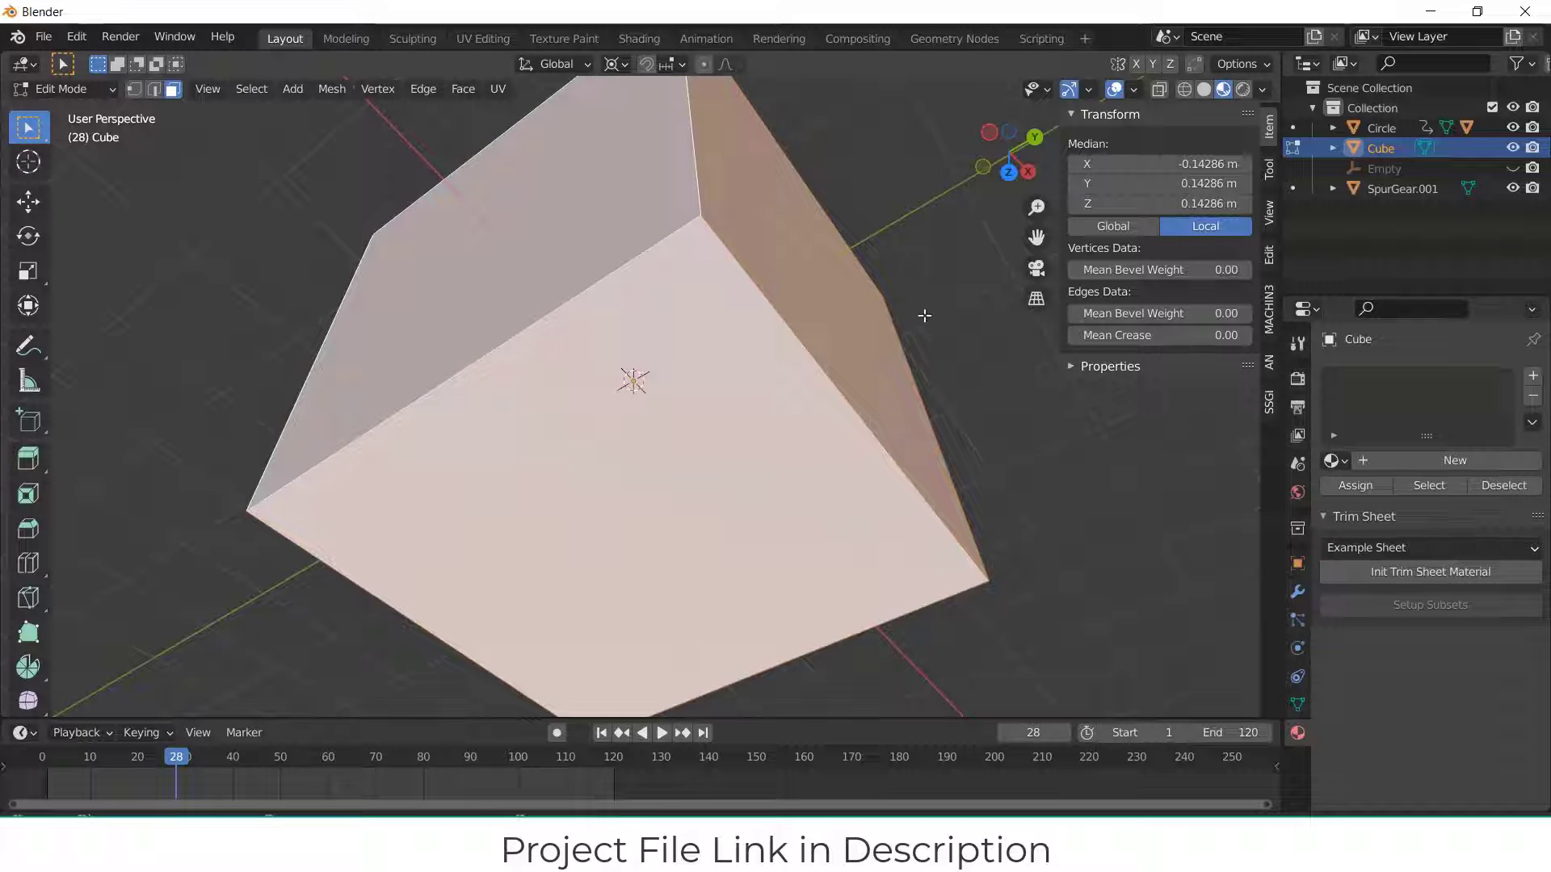
{"action": "key", "text": "x"}
{"action": "left_click", "coordinate": [906, 356]}
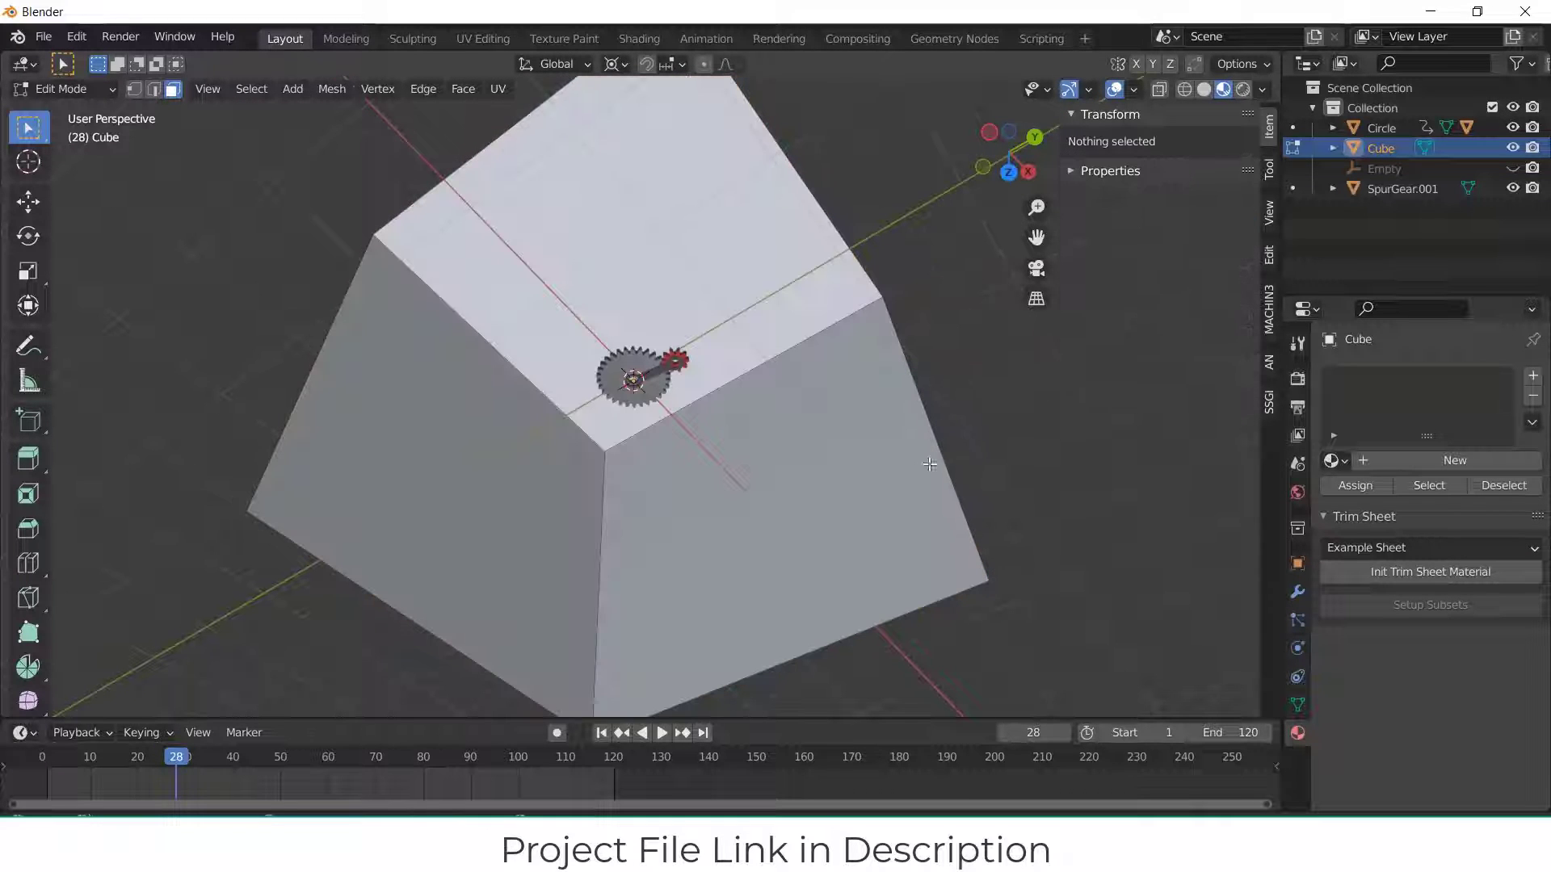
{"action": "key", "text": "KP_7"}
{"action": "middle_click_drag", "start_coordinate": [917, 467], "coordinate": [911, 323]}
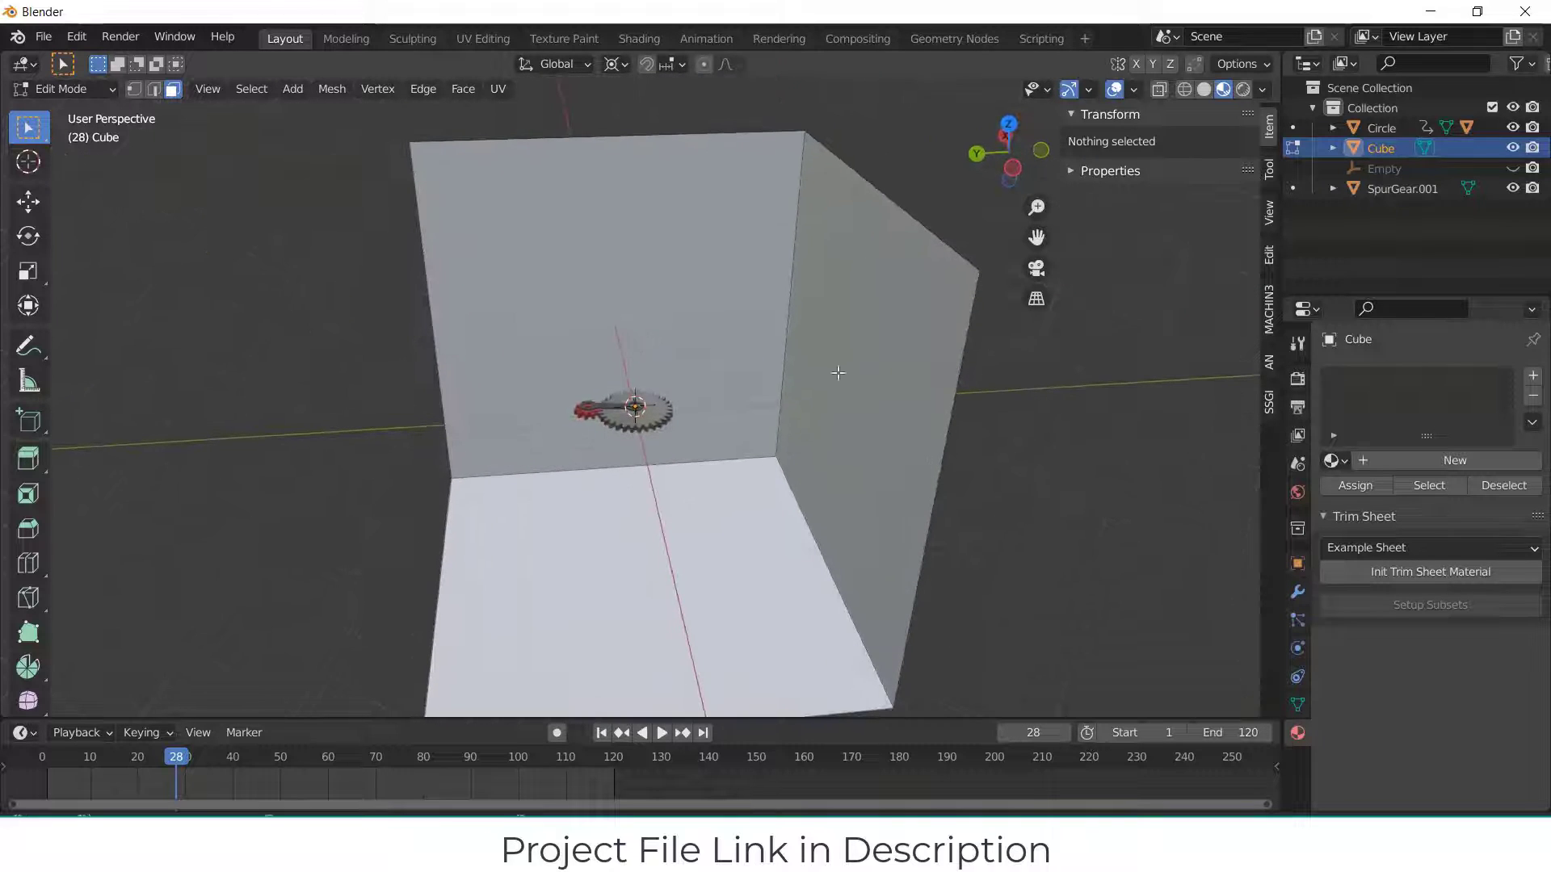
Step: Bevel the three inner edges where the backdrop's walls and floor meet into wide, multi-segment rounded corners
{"action": "left_click", "coordinate": [730, 455]}
{"action": "left_click", "coordinate": [786, 365], "text": "shift"}
{"action": "left_click", "coordinate": [788, 485], "text": "shift"}
{"action": "key", "text": "ctrl+b"}
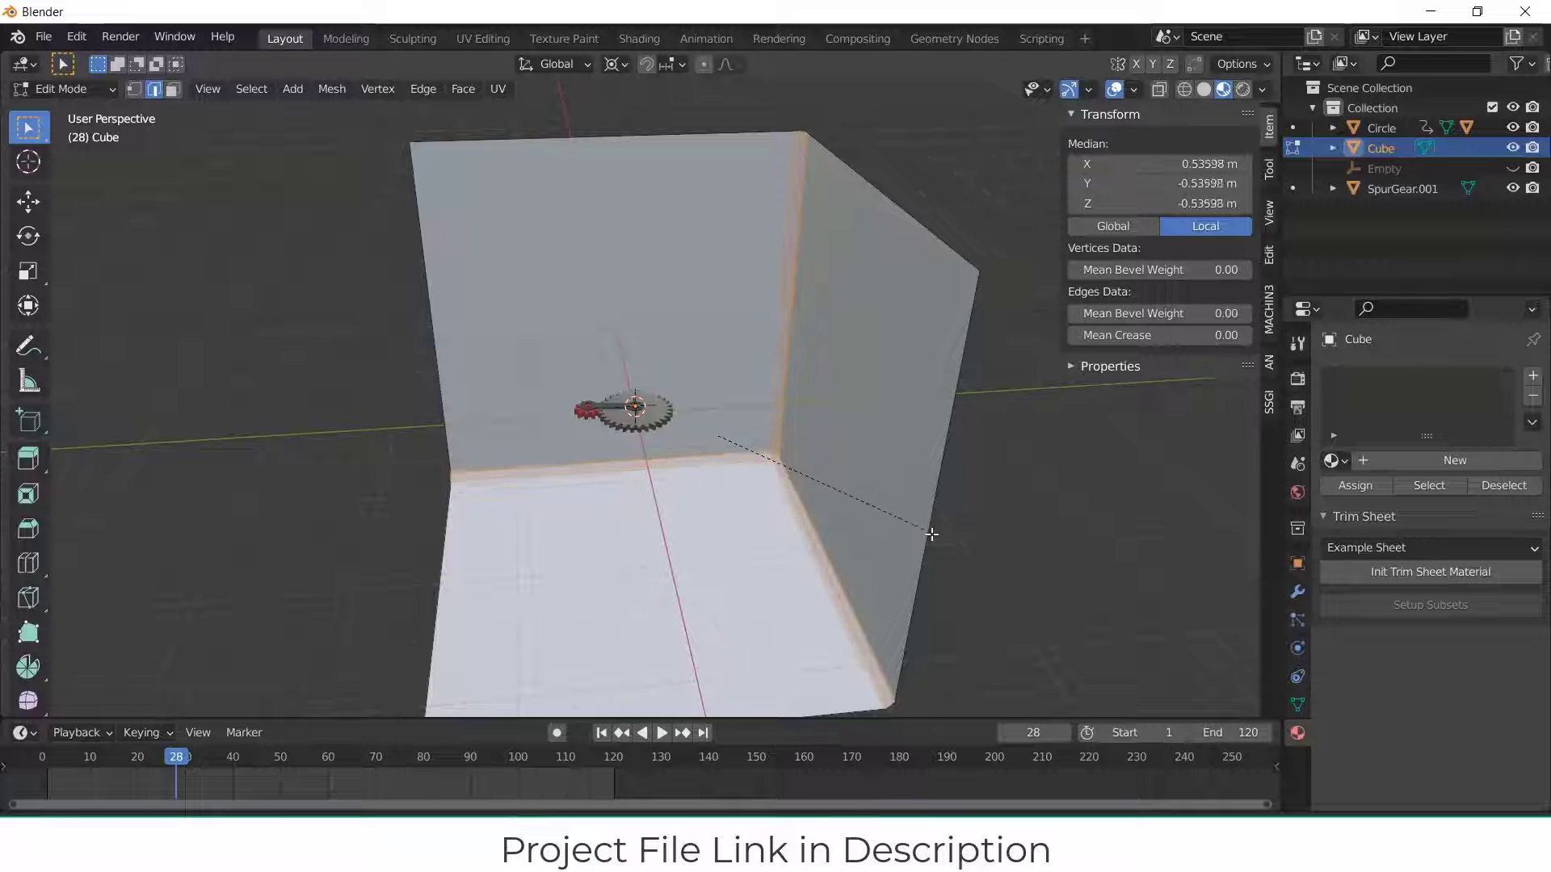
{"action": "scroll", "coordinate": [938, 544], "scroll_direction": "up", "scroll_amount": 6}
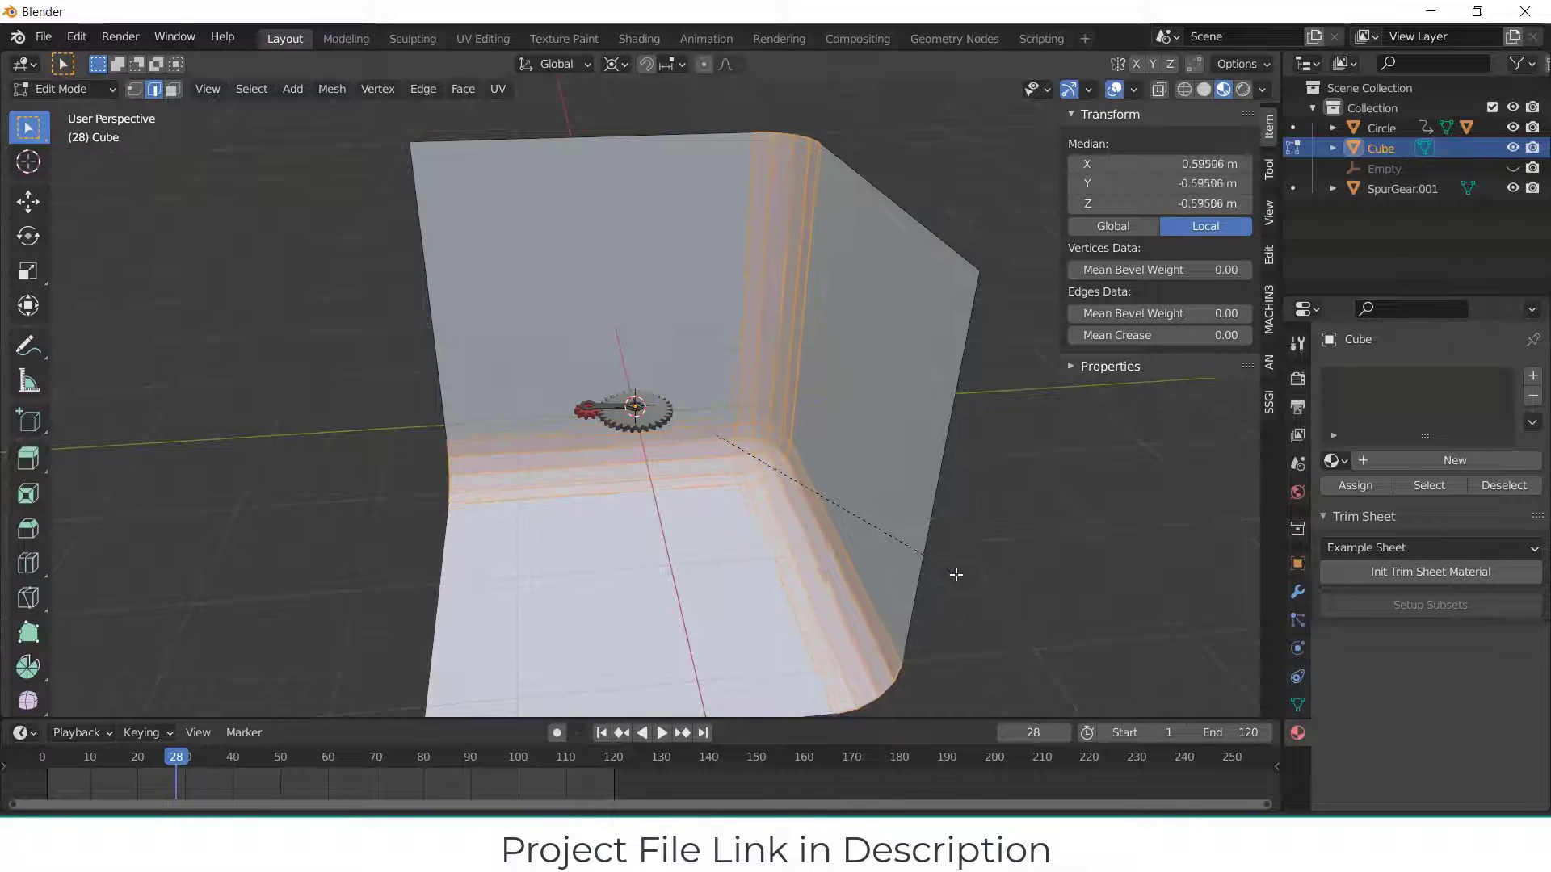
{"action": "left_click", "coordinate": [954, 575]}
{"action": "left_click", "coordinate": [995, 594]}
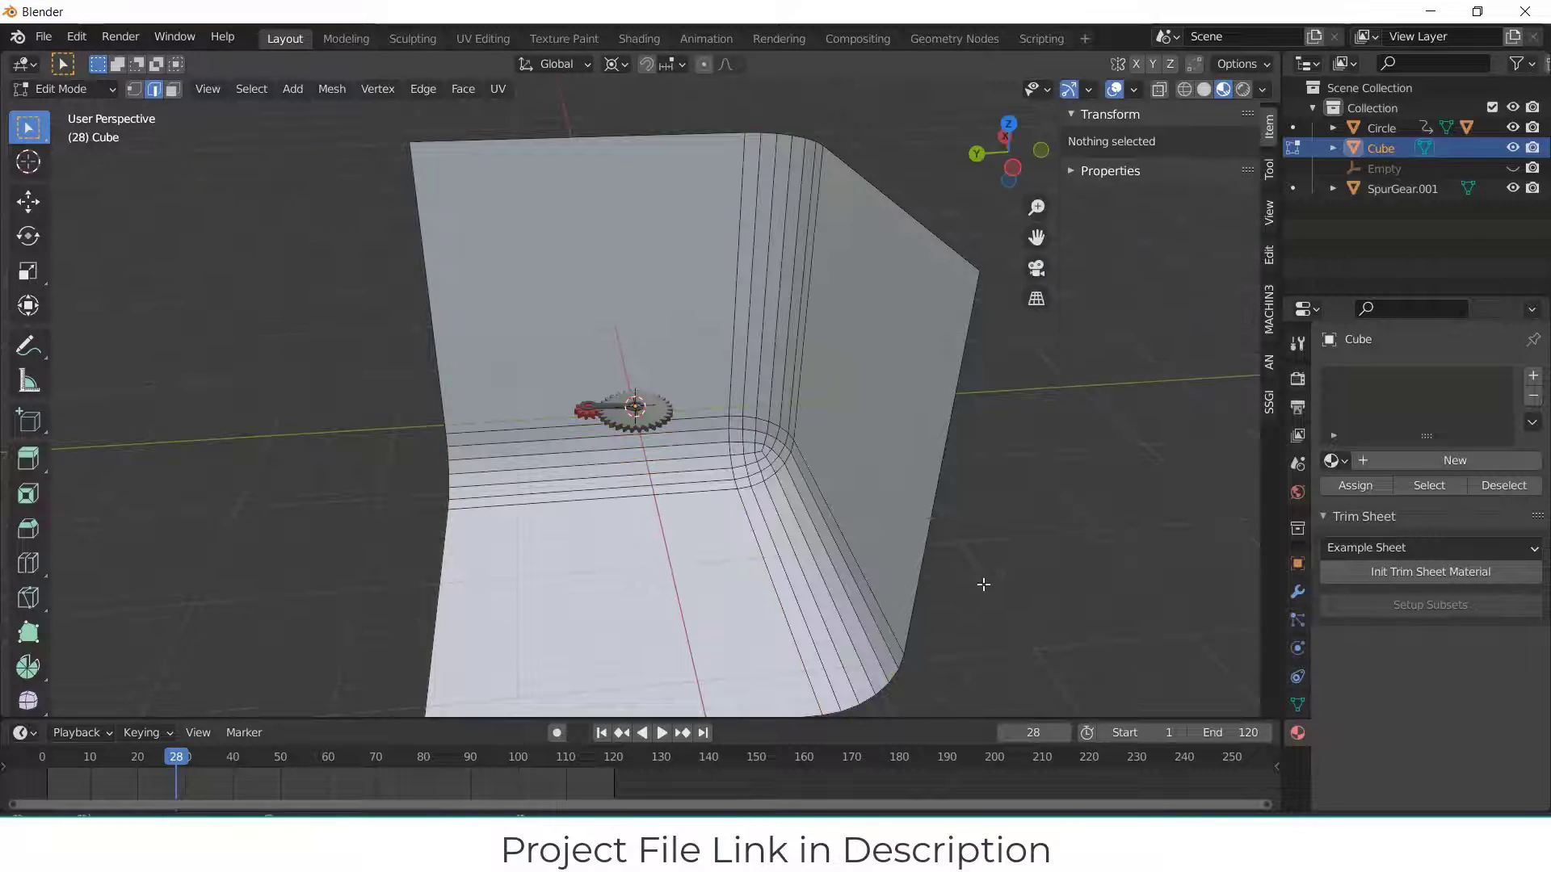
Step: Return to Object Mode and apply Shade Smooth to the backdrop
{"action": "key", "text": "KP_7"}
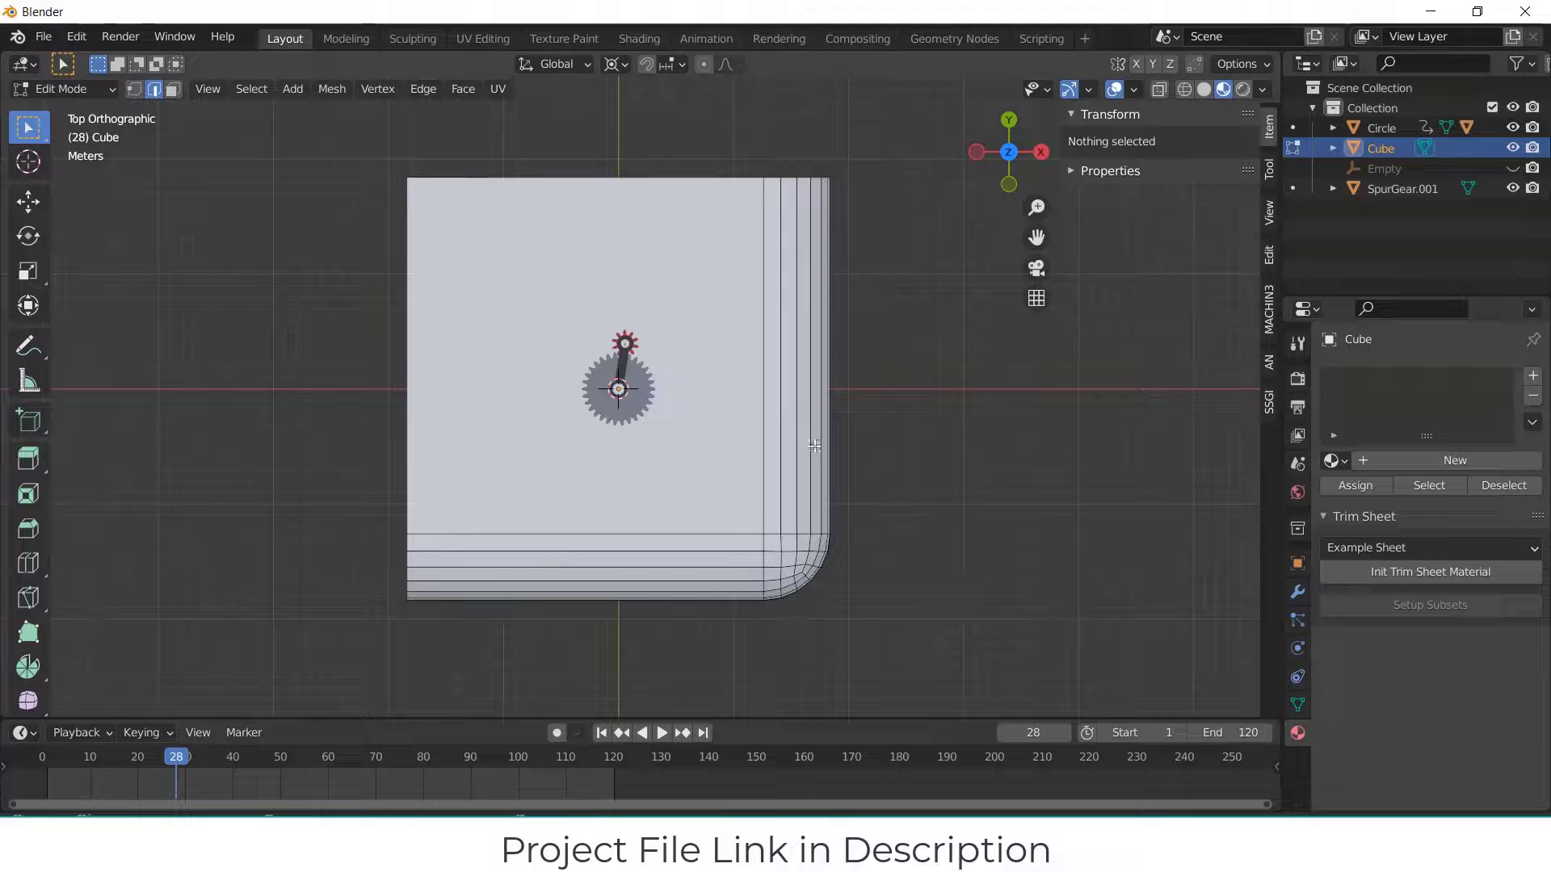
{"action": "key", "text": "Tab"}
{"action": "right_click", "coordinate": [761, 358]}
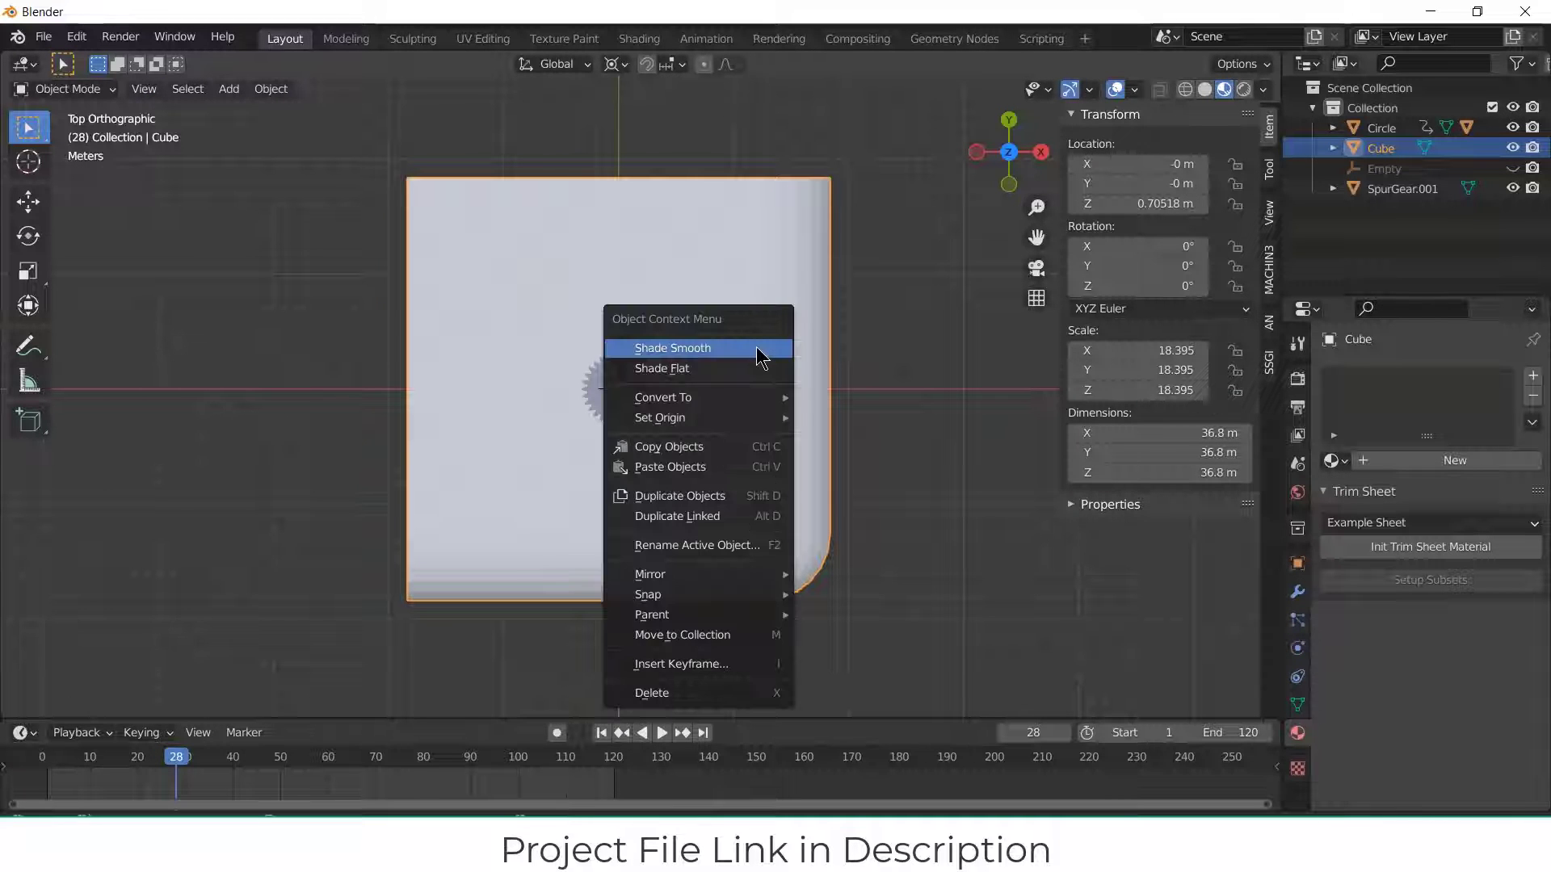
{"action": "left_click", "coordinate": [759, 348]}
{"action": "middle_click_drag", "start_coordinate": [824, 441], "coordinate": [807, 392]}
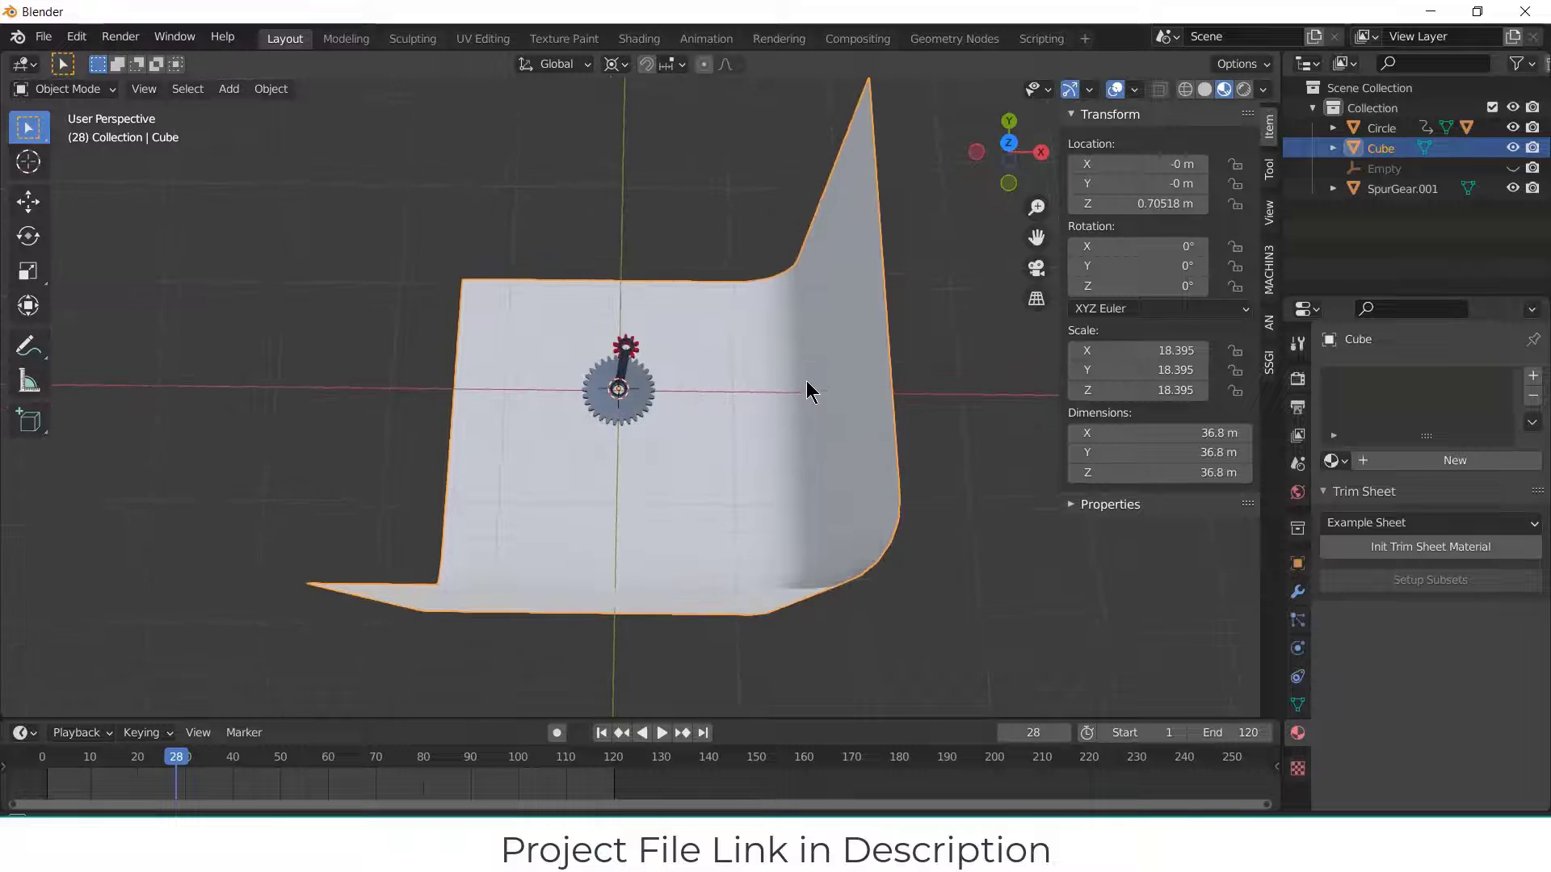
Step: Add a camera, look through it, and lock the view to the 3D cursor and the camera to the view
{"action": "left_click", "coordinate": [228, 88]}
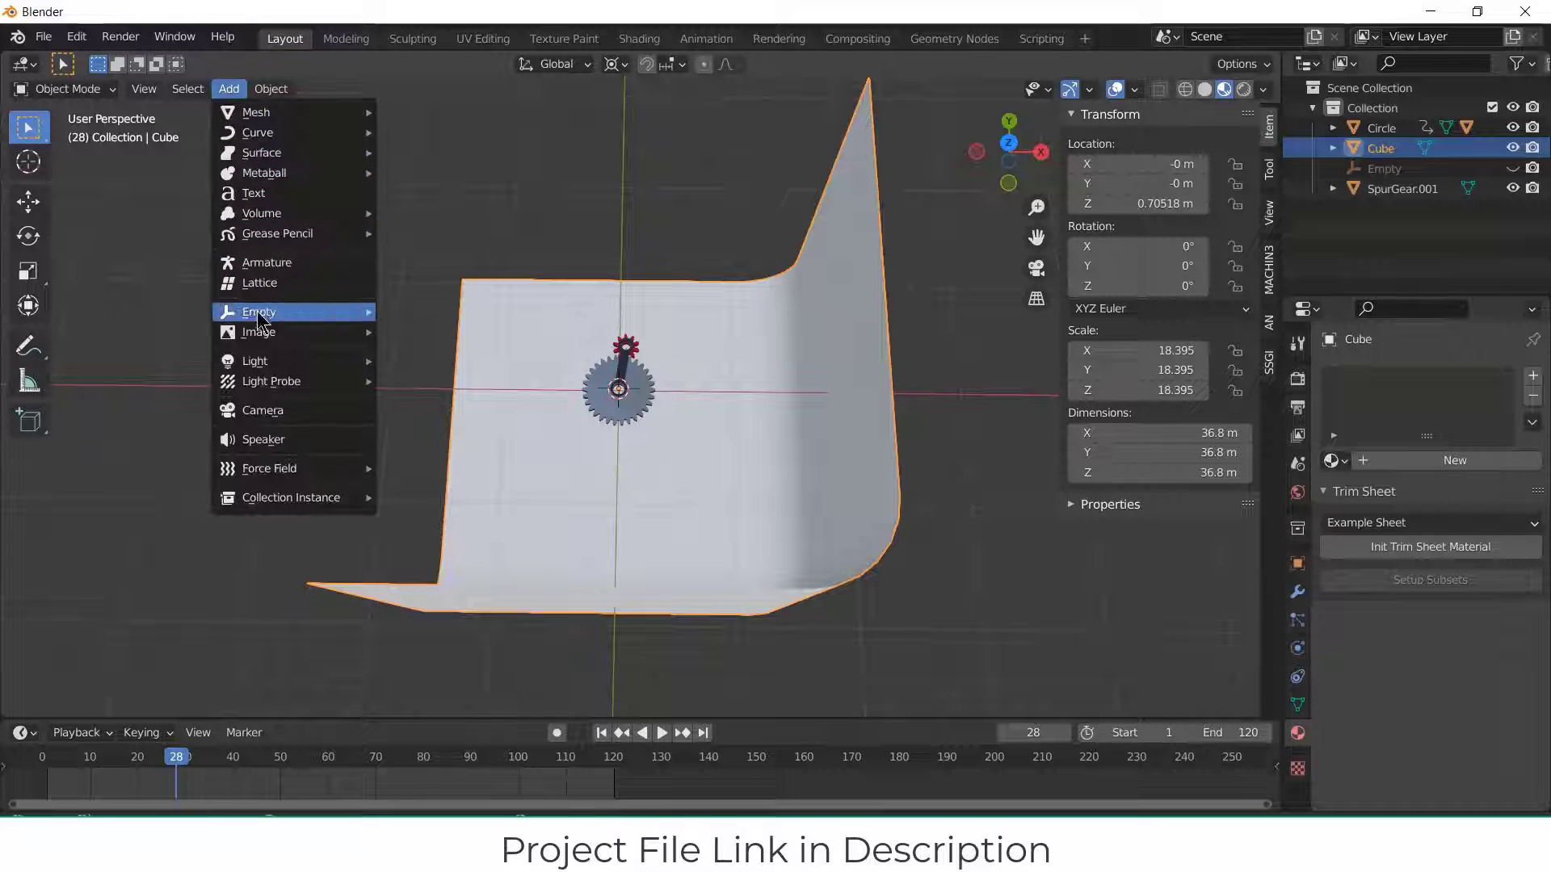
{"action": "left_click", "coordinate": [270, 412]}
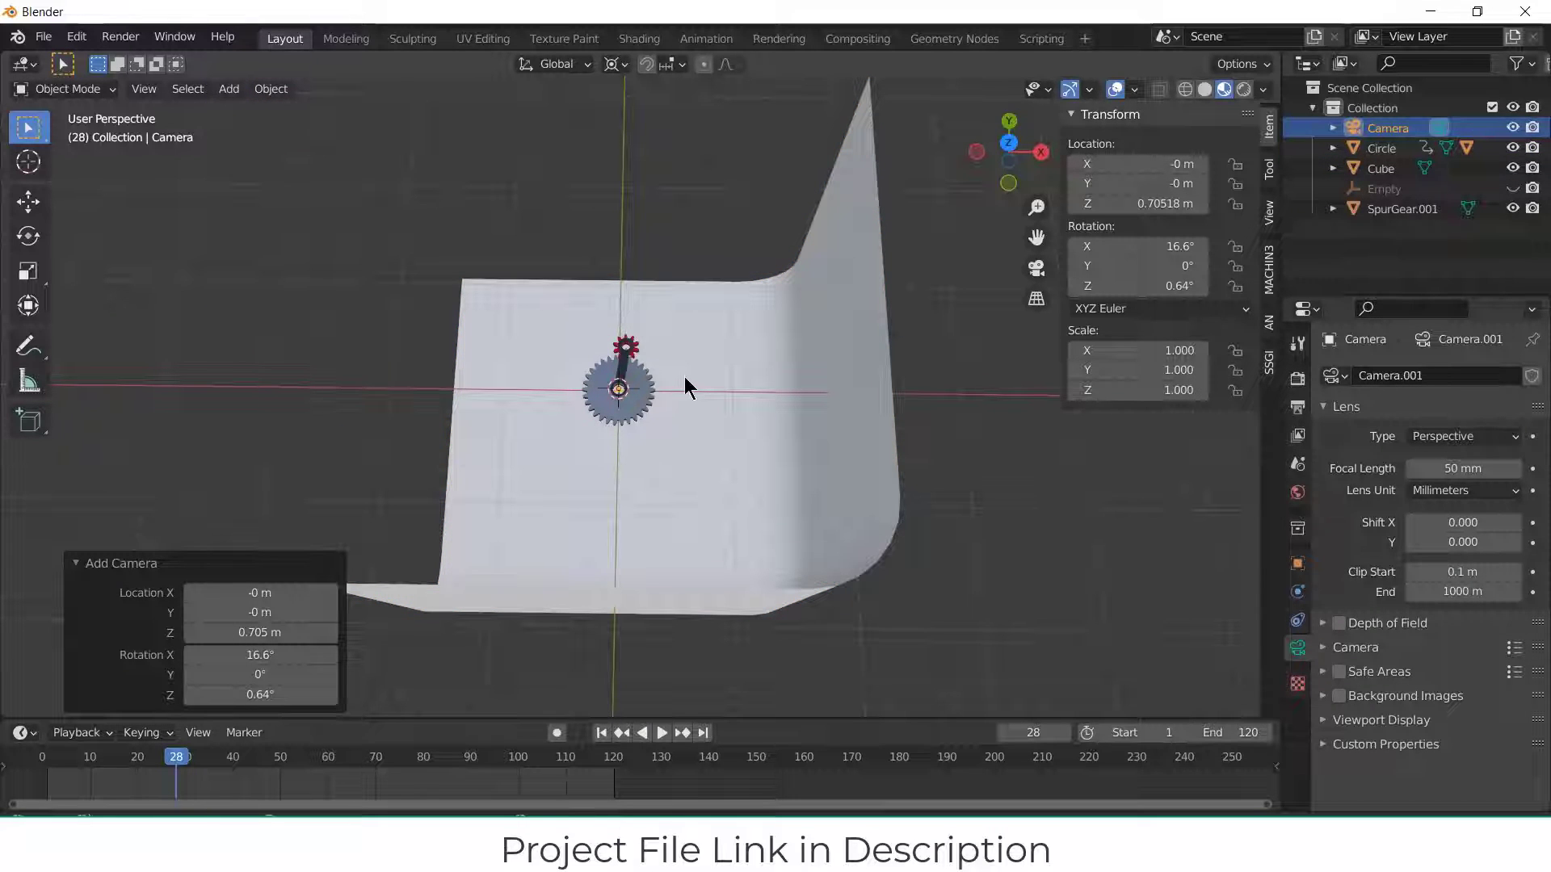
{"action": "key", "text": "KP_0"}
{"action": "left_click", "coordinate": [1269, 212]}
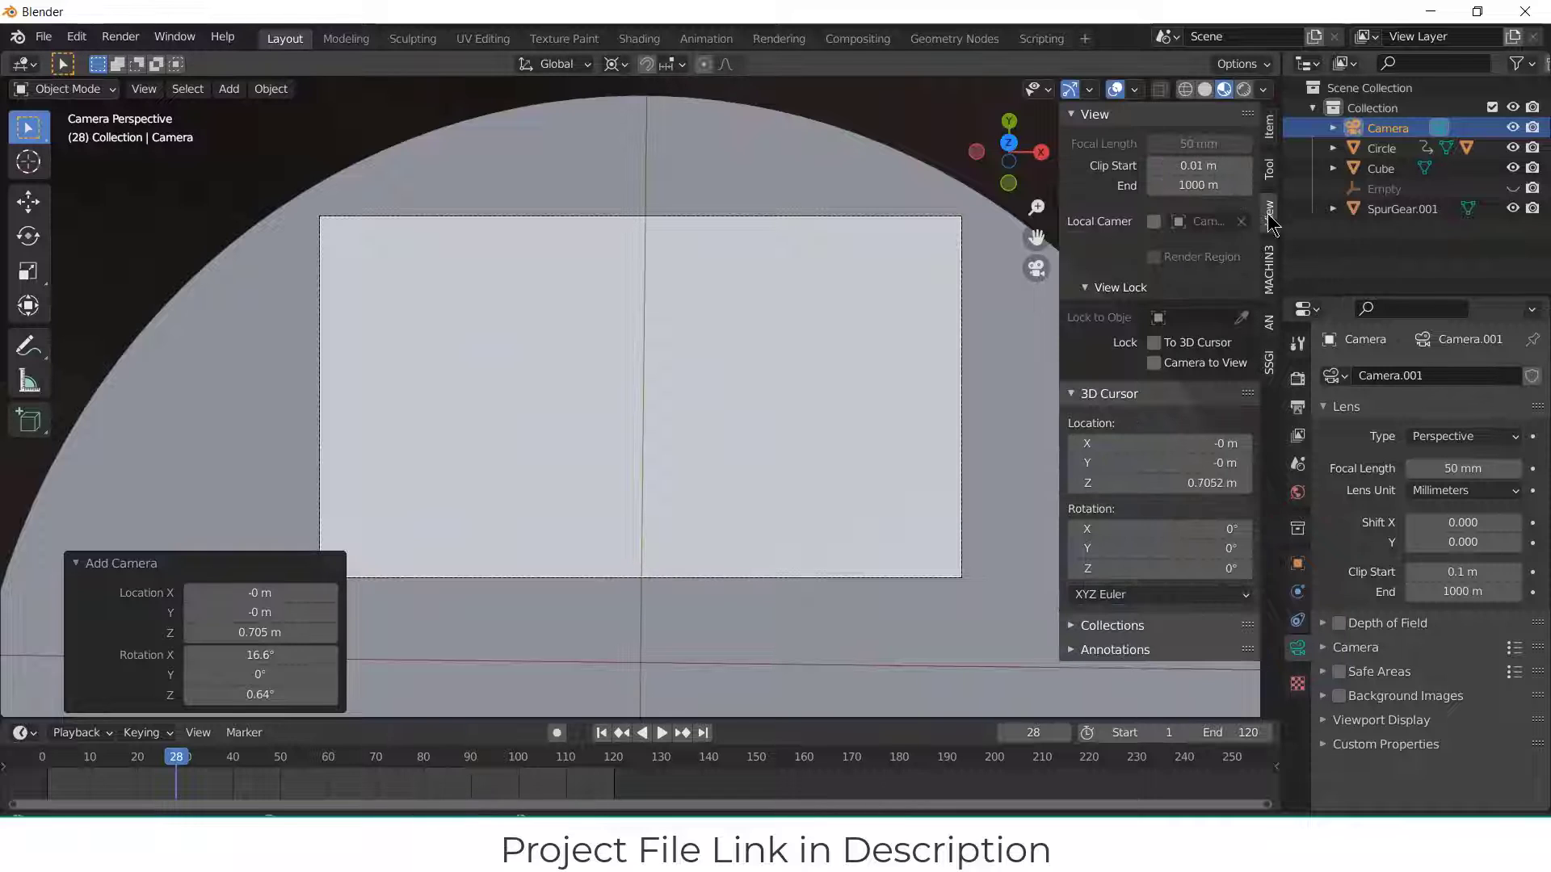
Step: Pull the camera back and angle it so the whole gear mechanism fits in the frame against the backdrop
{"action": "scroll", "coordinate": [747, 428], "scroll_direction": "down", "scroll_amount": 10}
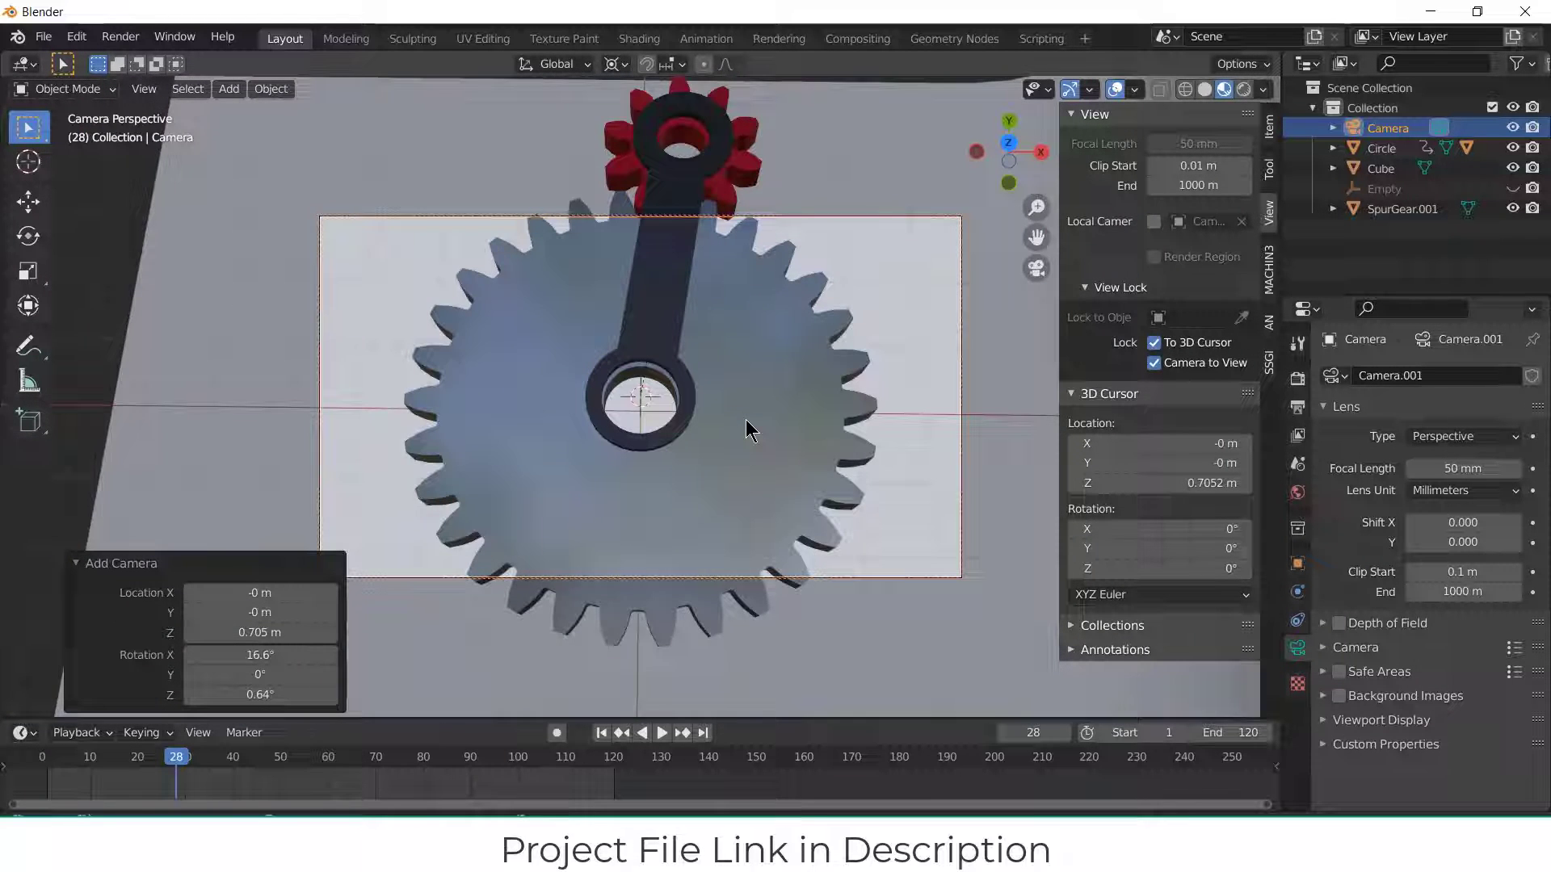
{"action": "middle_click_drag", "start_coordinate": [751, 430], "coordinate": [1065, 334]}
{"action": "scroll", "coordinate": [848, 381], "scroll_direction": "down", "scroll_amount": 3}
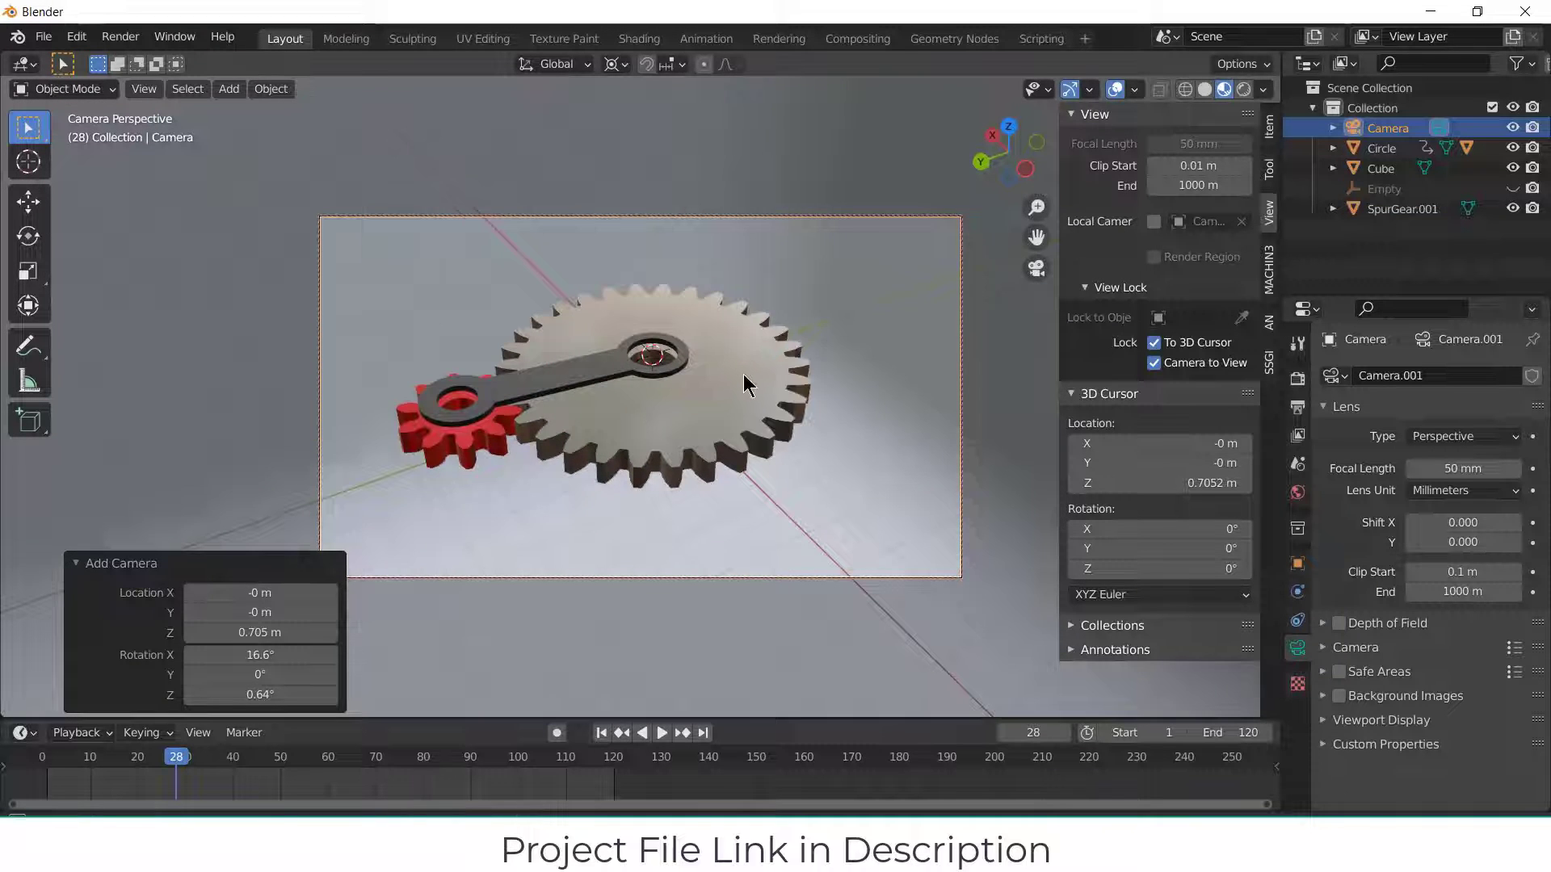
{"action": "scroll", "coordinate": [744, 370], "scroll_direction": "down", "scroll_amount": 1}
{"action": "mouse_move", "coordinate": [744, 377]}
{"action": "middle_mouse_down"}
{"action": "mouse_move", "coordinate": [736, 400]}
{"action": "mouse_move", "coordinate": [758, 412]}
{"action": "mouse_move", "coordinate": [774, 378]}
{"action": "middle_mouse_up"}
{"action": "scroll", "coordinate": [773, 378], "scroll_direction": "down", "scroll_amount": 2}
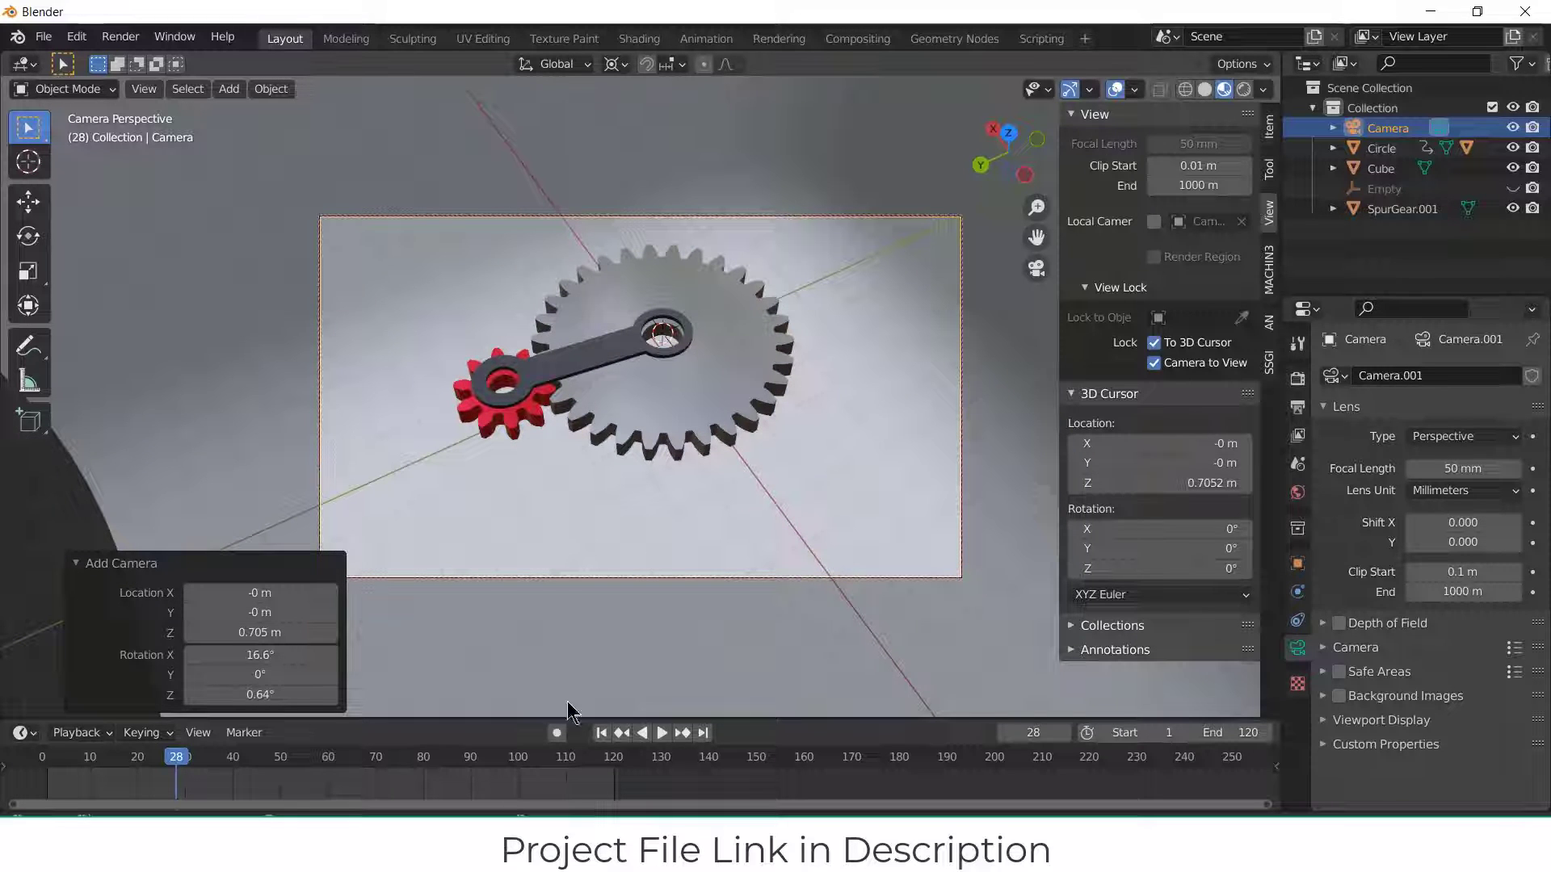
Step: Go to frame 1, refine the camera framing around the gears, and play the animation to check the shot
{"action": "left_click", "coordinate": [621, 732]}
{"action": "middle_click_drag", "start_coordinate": [667, 473], "coordinate": [666, 525]}
{"action": "scroll", "coordinate": [679, 509], "scroll_direction": "down", "scroll_amount": 2}
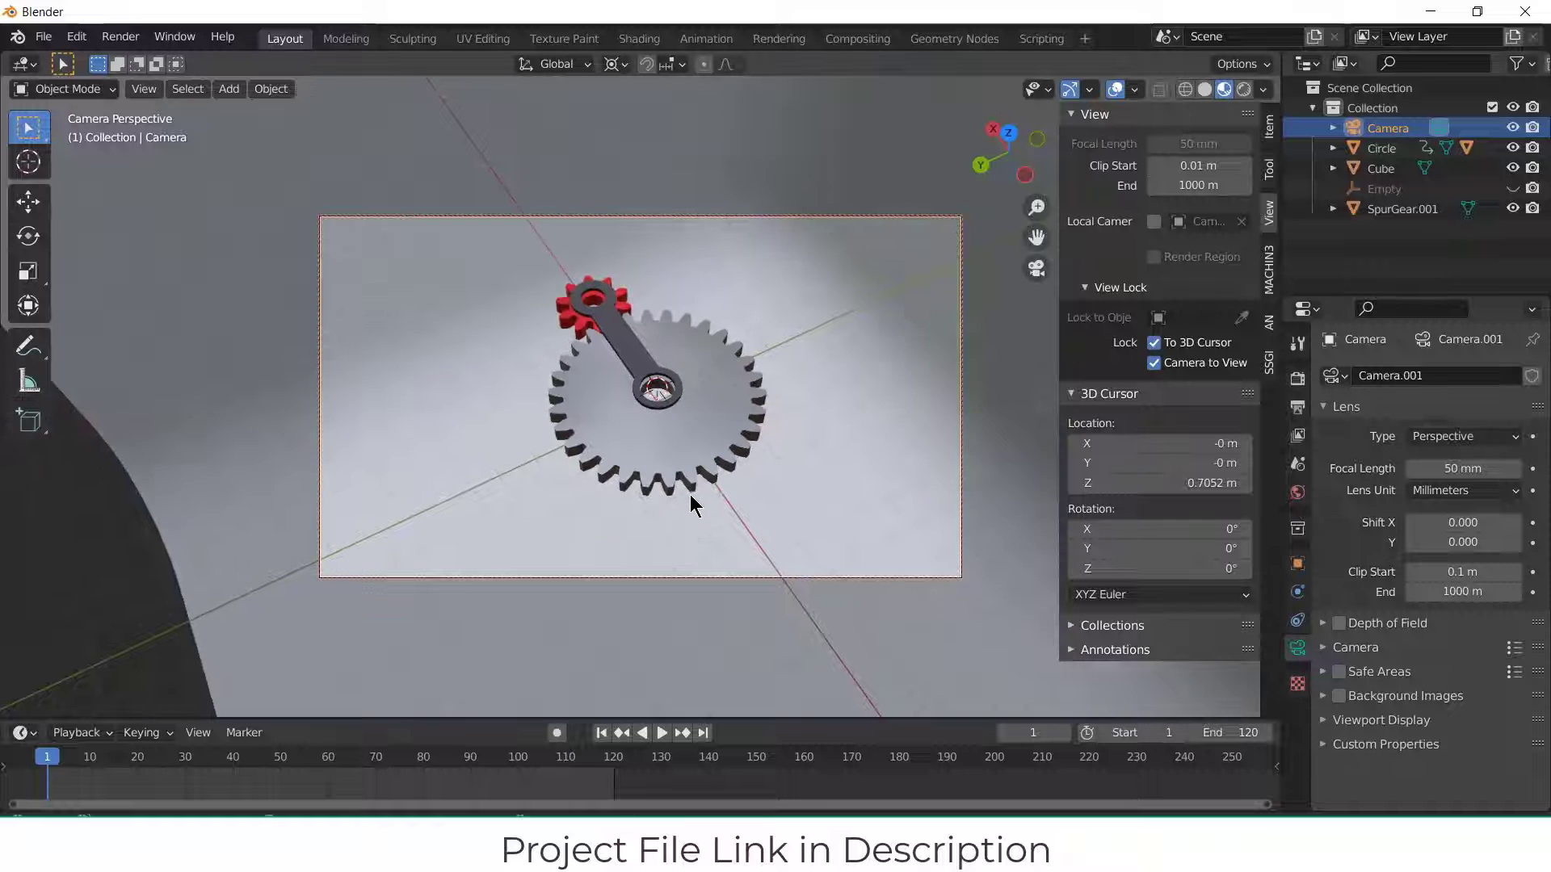
{"action": "left_click", "coordinate": [660, 733]}
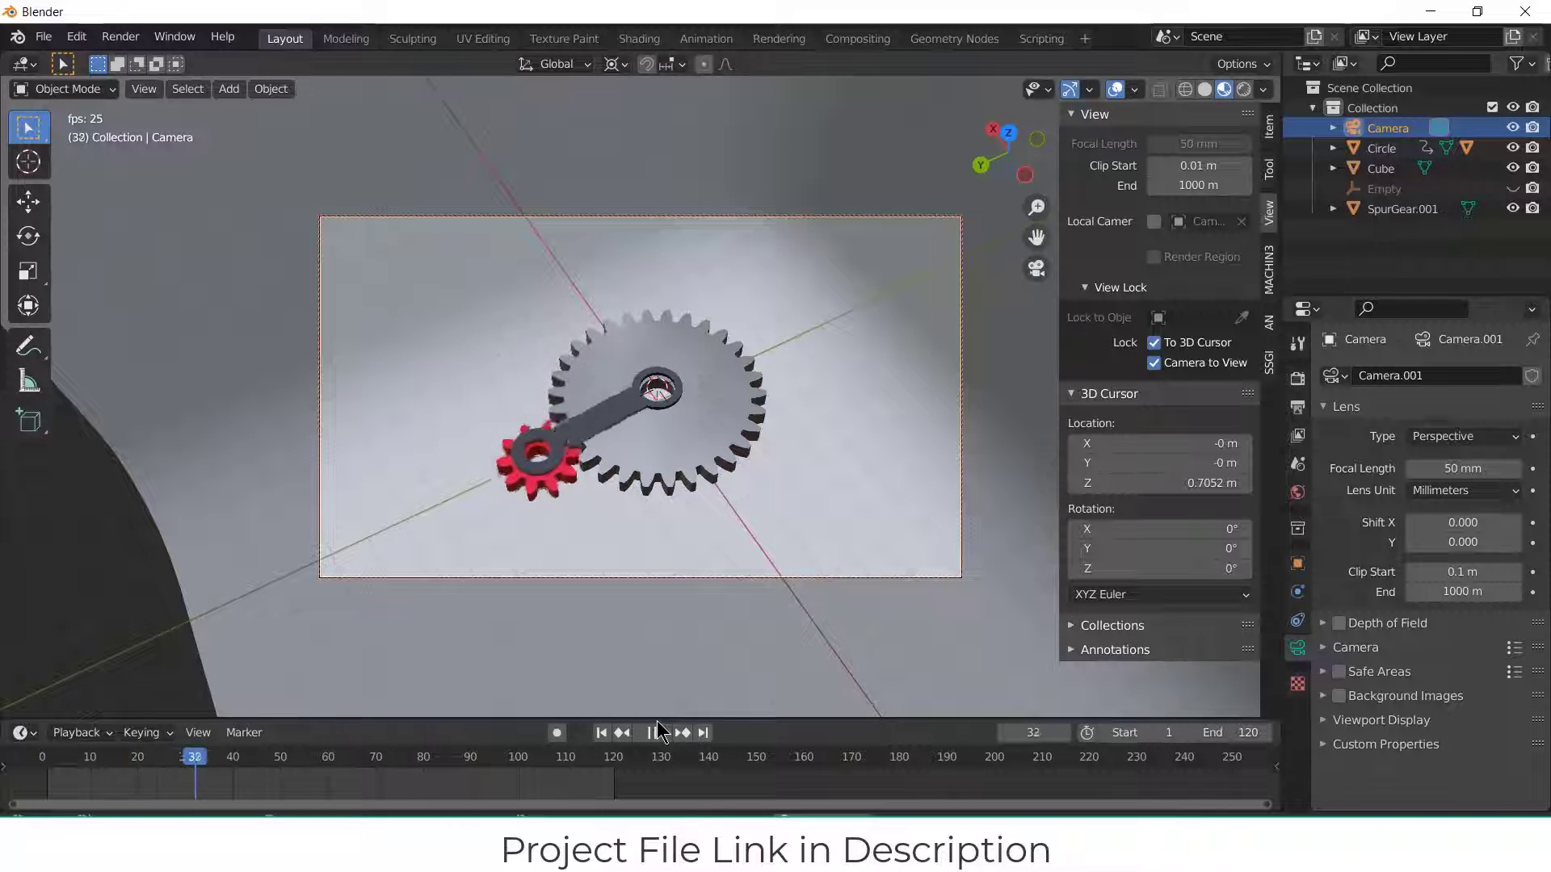
{"action": "left_click", "coordinate": [659, 733]}
Step: Set the world color to an Environment Texture using shanghai_riverside_2k.exr and preview the scene in rendered shading
{"action": "left_click", "coordinate": [1298, 493]}
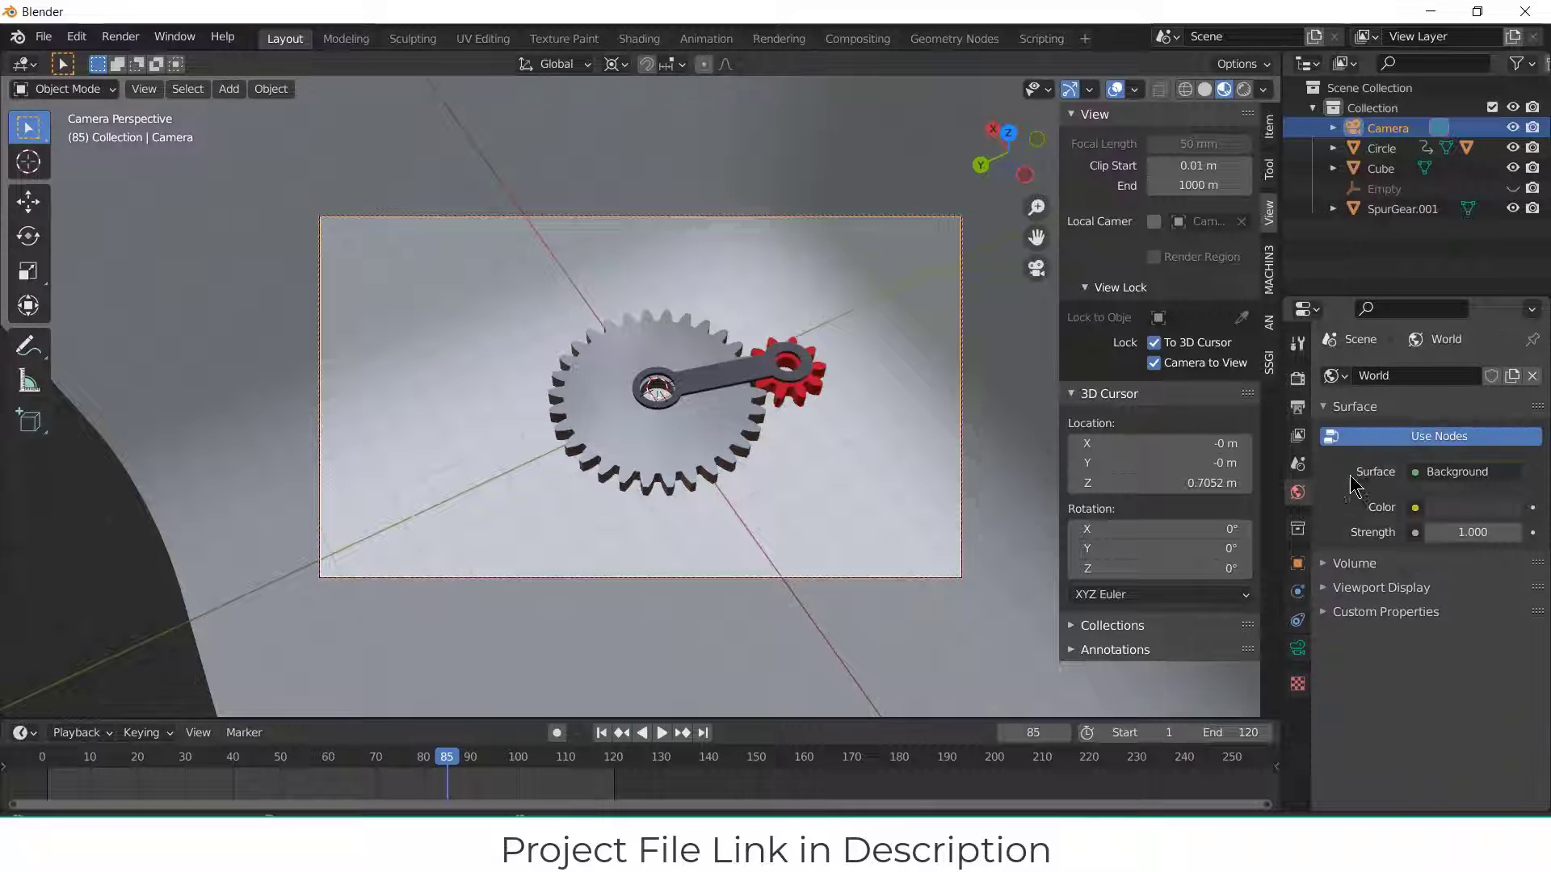
{"action": "left_click", "coordinate": [1415, 508]}
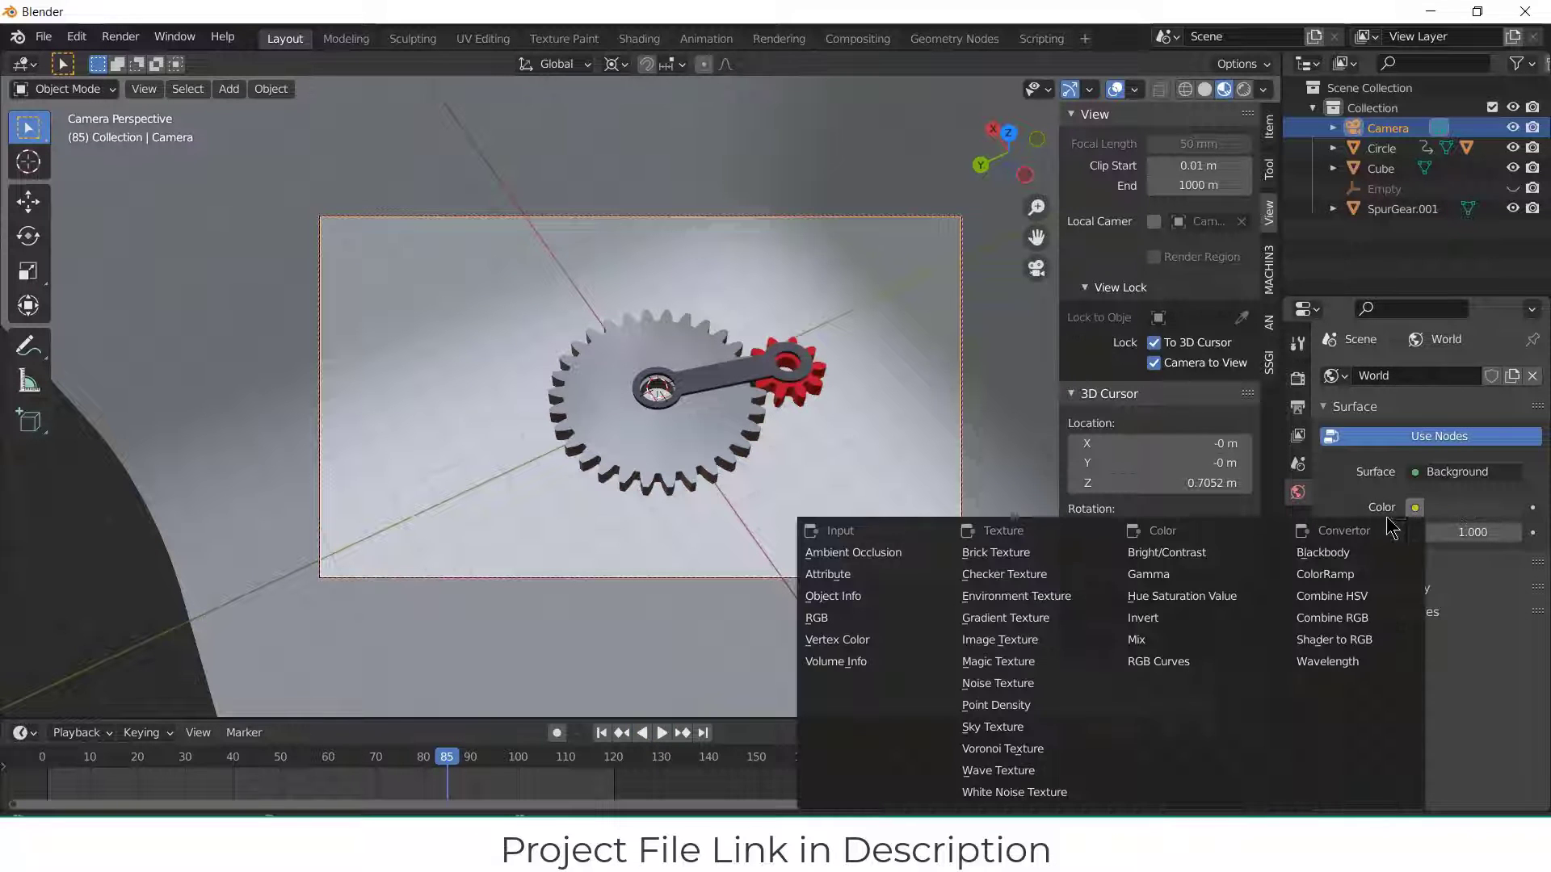
{"action": "left_click", "coordinate": [1014, 597]}
{"action": "left_click", "coordinate": [1484, 535]}
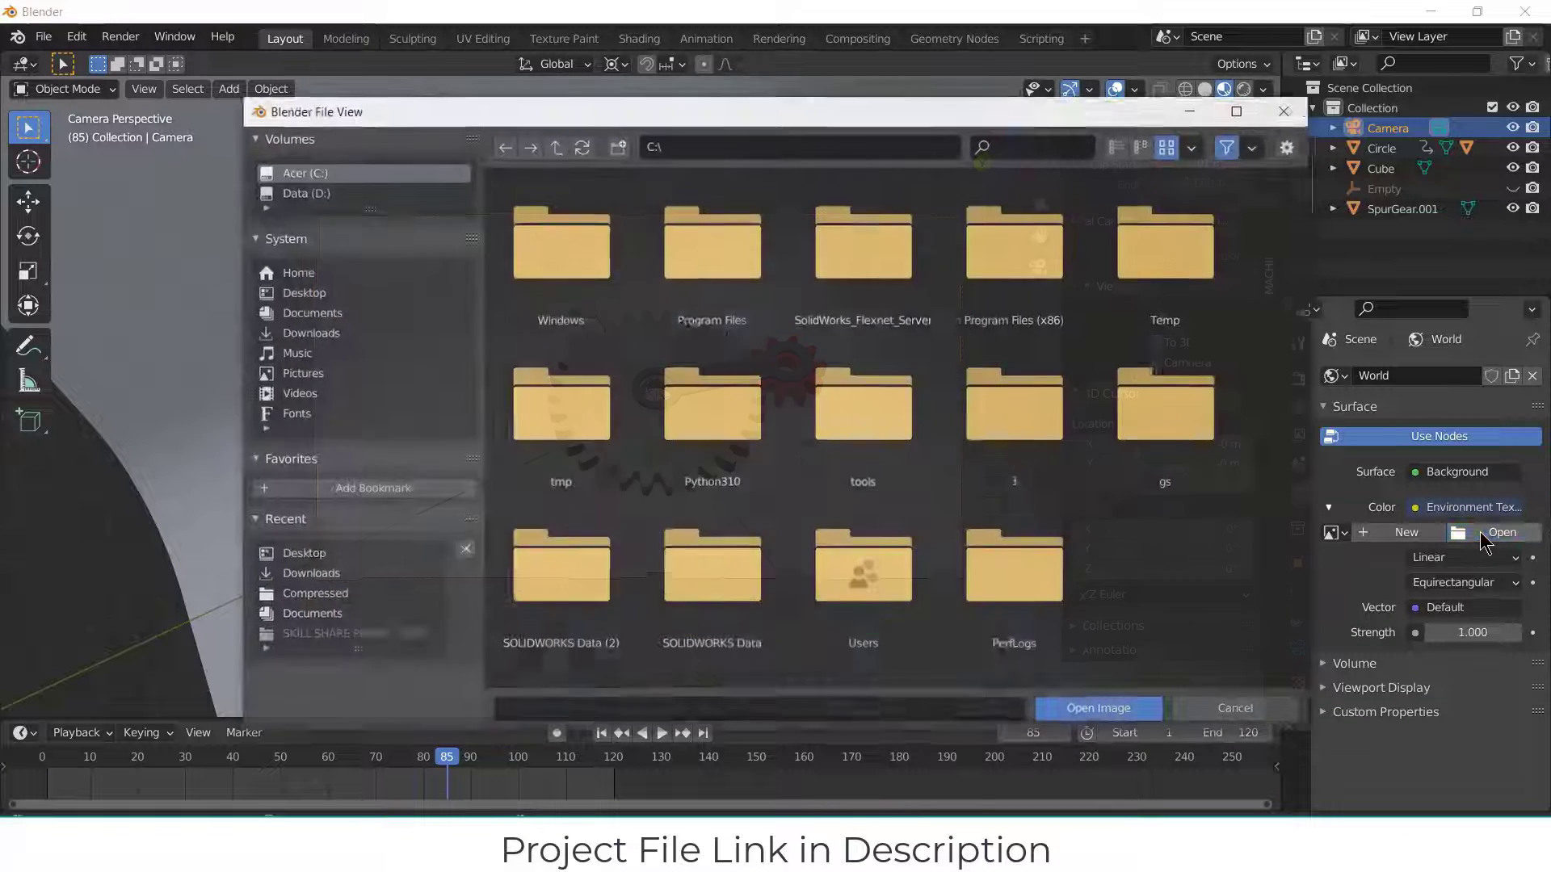
{"action": "left_click", "coordinate": [304, 334]}
{"action": "scroll", "coordinate": [1236, 549], "scroll_direction": "down", "scroll_amount": 15}
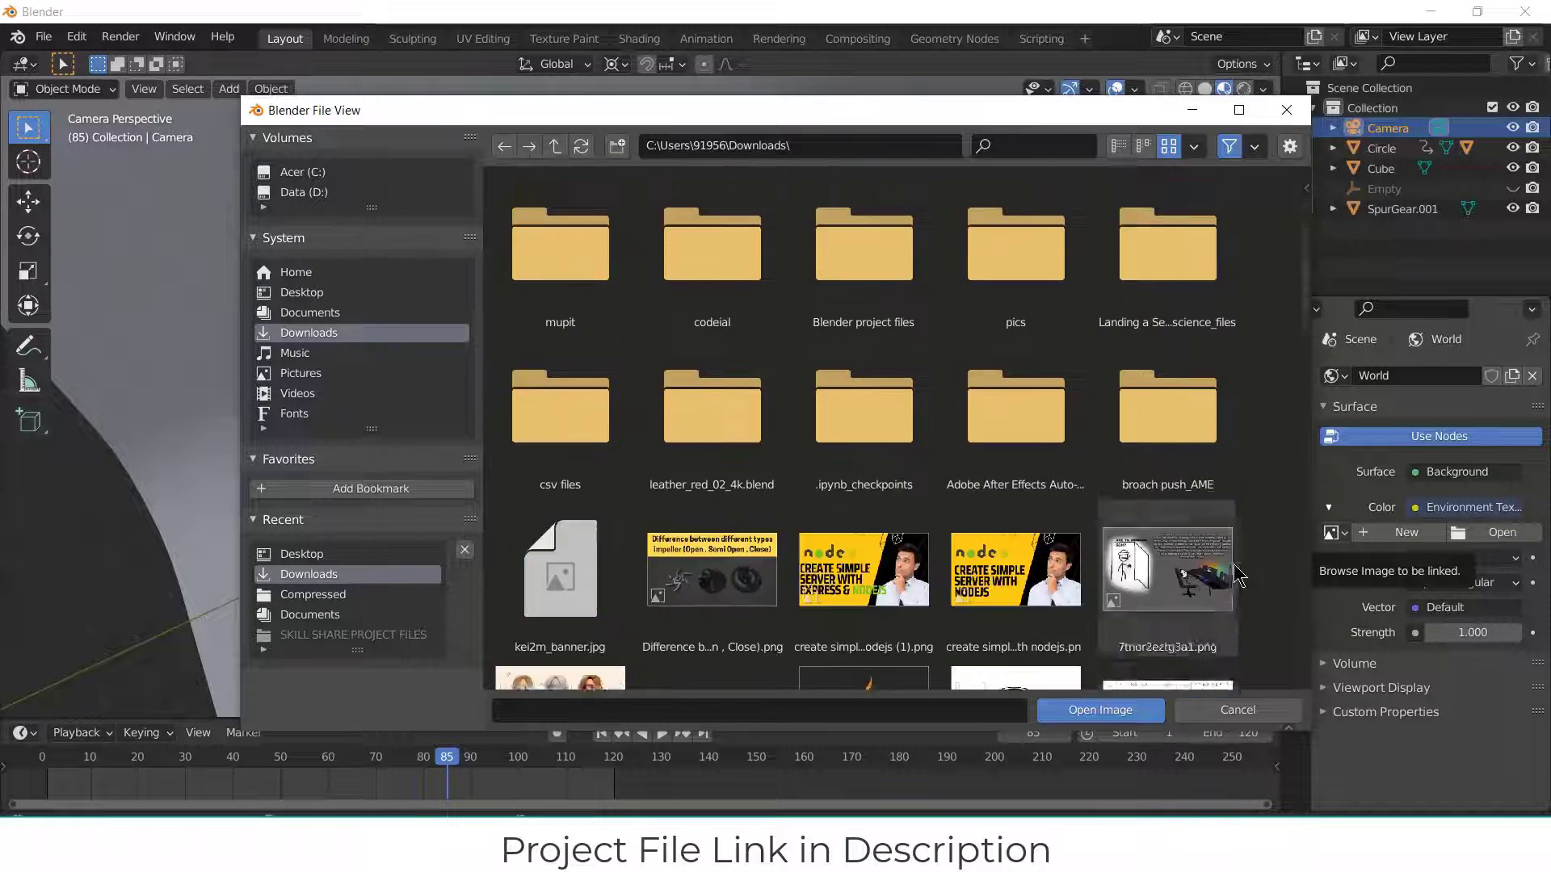
{"action": "scroll", "coordinate": [1236, 575], "scroll_direction": "down", "scroll_amount": 12}
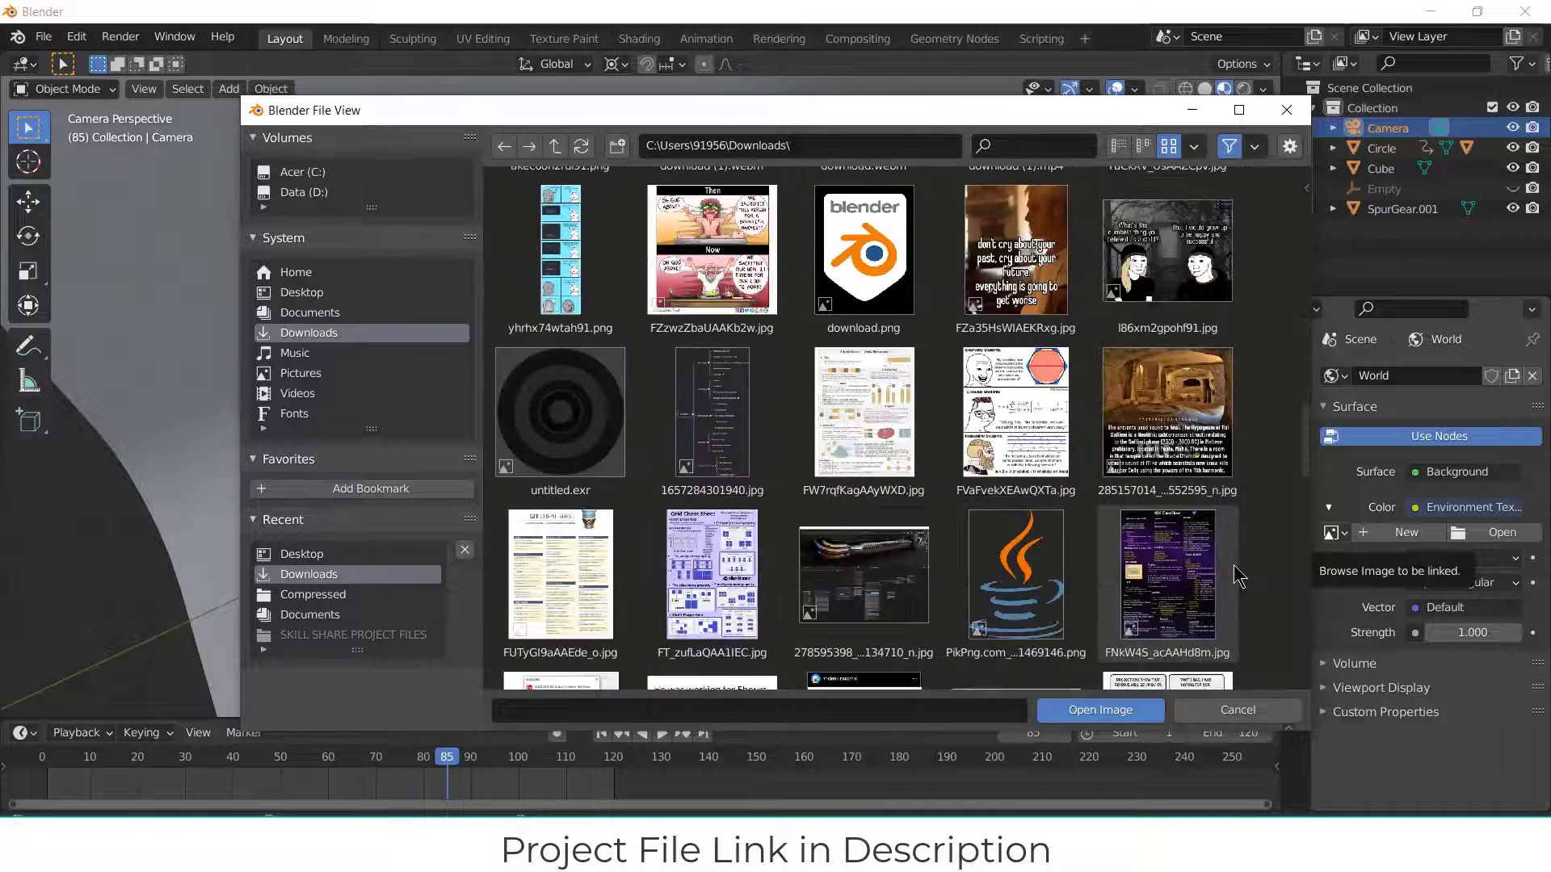
{"action": "left_click", "coordinate": [1201, 510]}
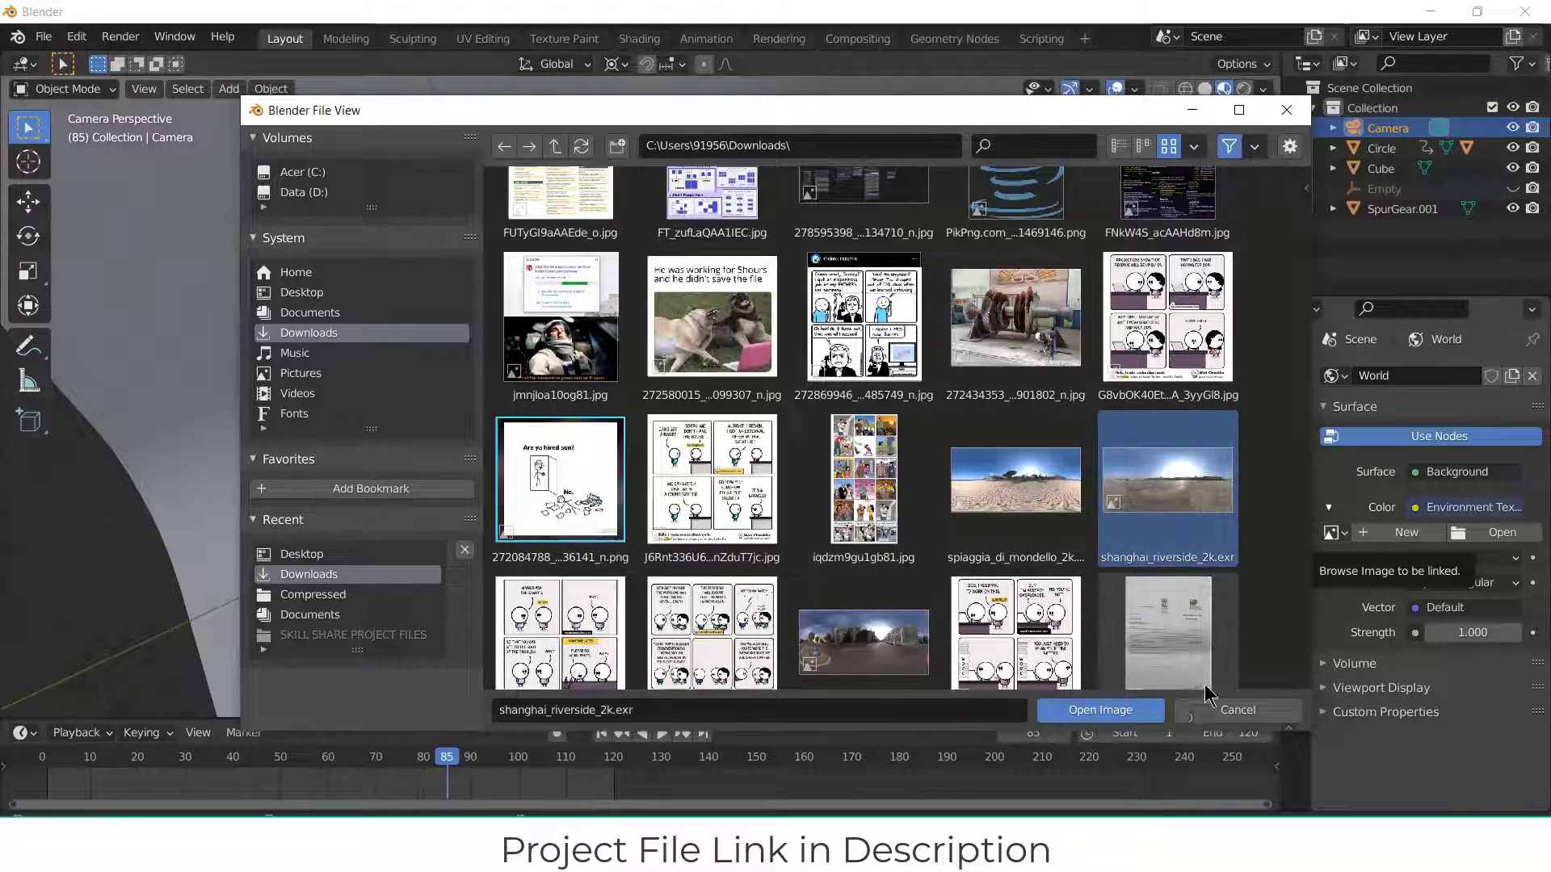
{"action": "left_click", "coordinate": [1100, 710]}
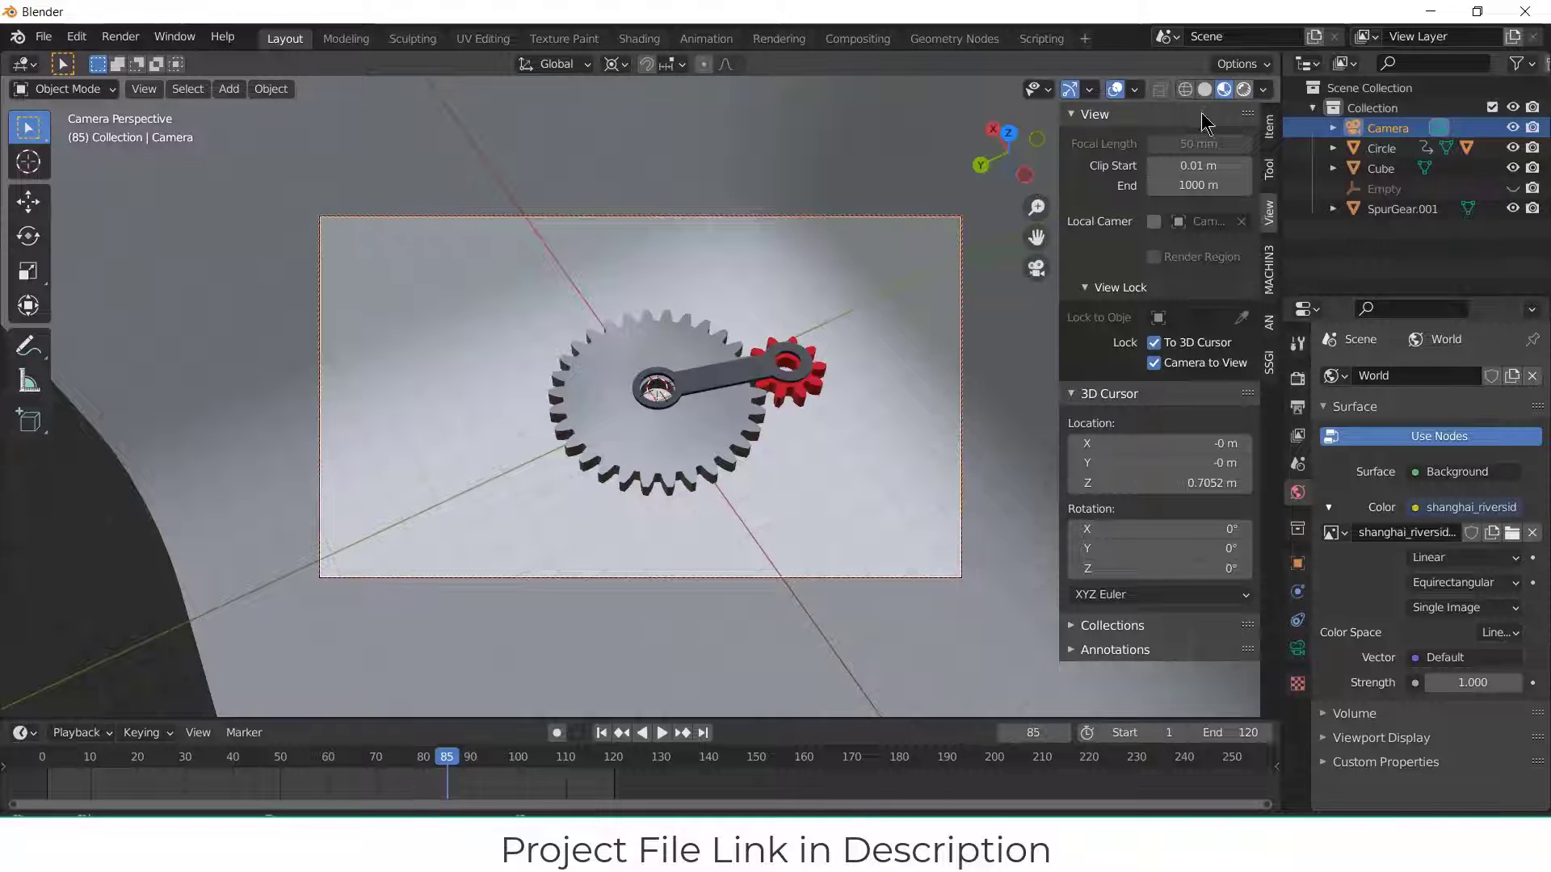
{"action": "left_click", "coordinate": [1243, 89]}
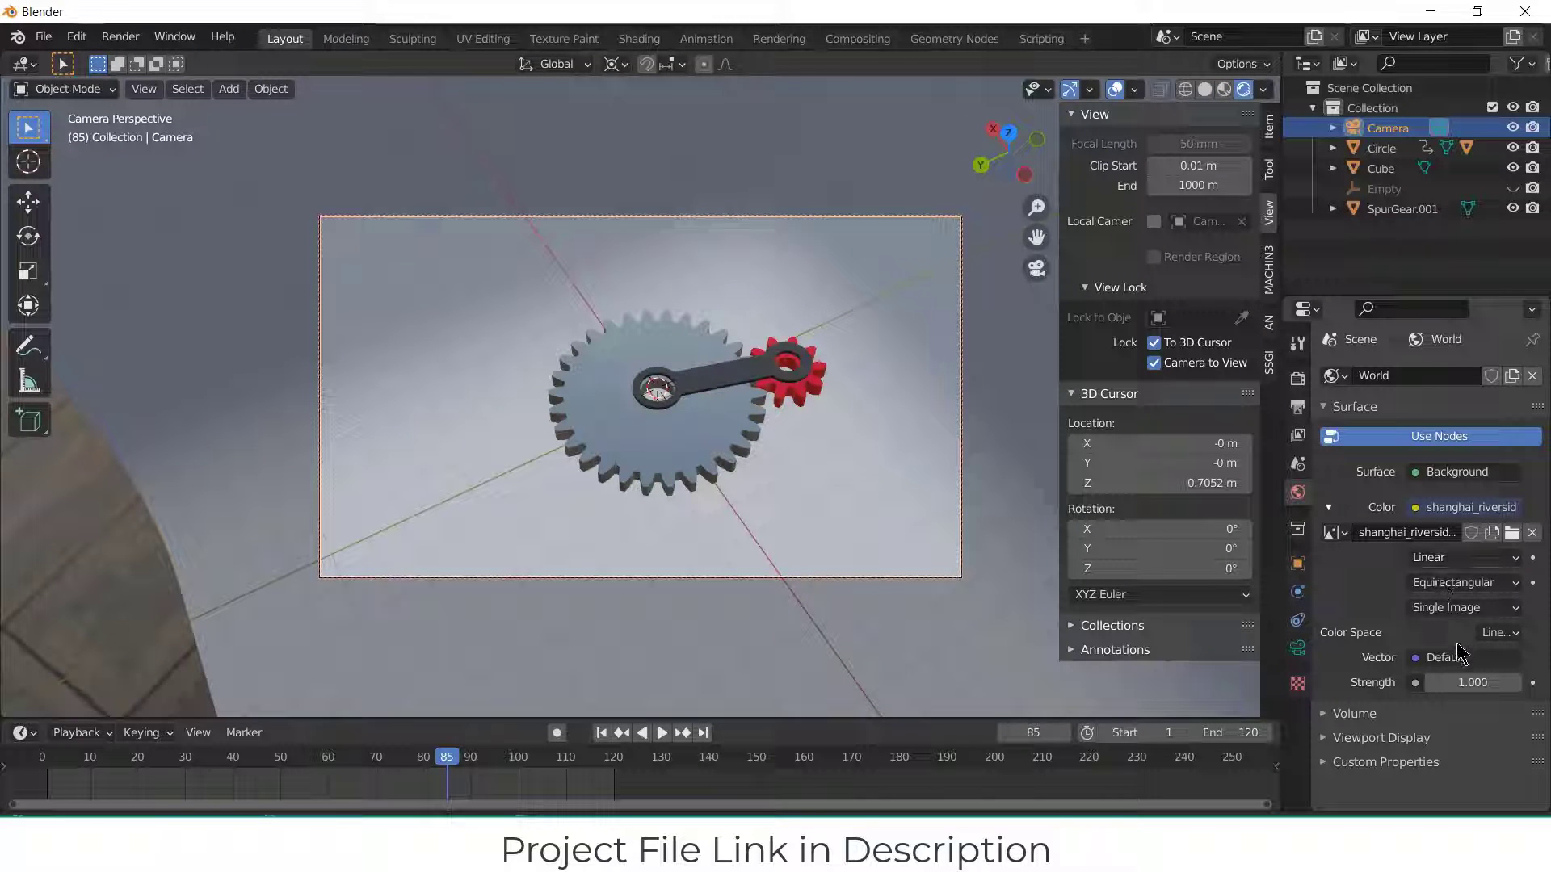
{"action": "middle_click_drag", "start_coordinate": [589, 410], "coordinate": [932, 238]}
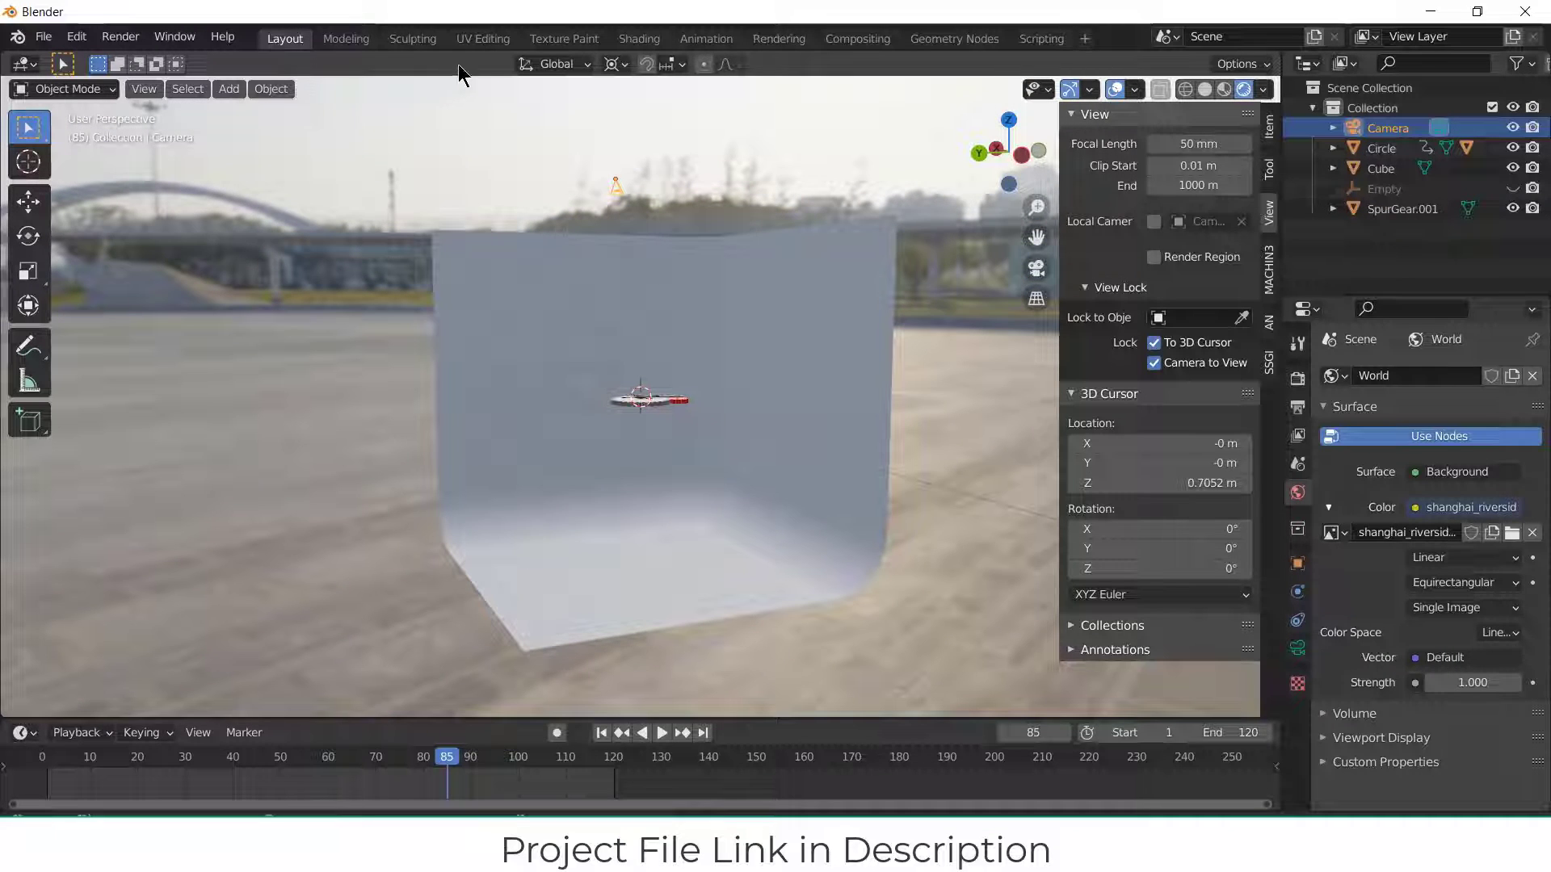
Step: Switch to the Shading workspace and display the World node tree with the environment texture nodes in view
{"action": "left_click", "coordinate": [639, 39]}
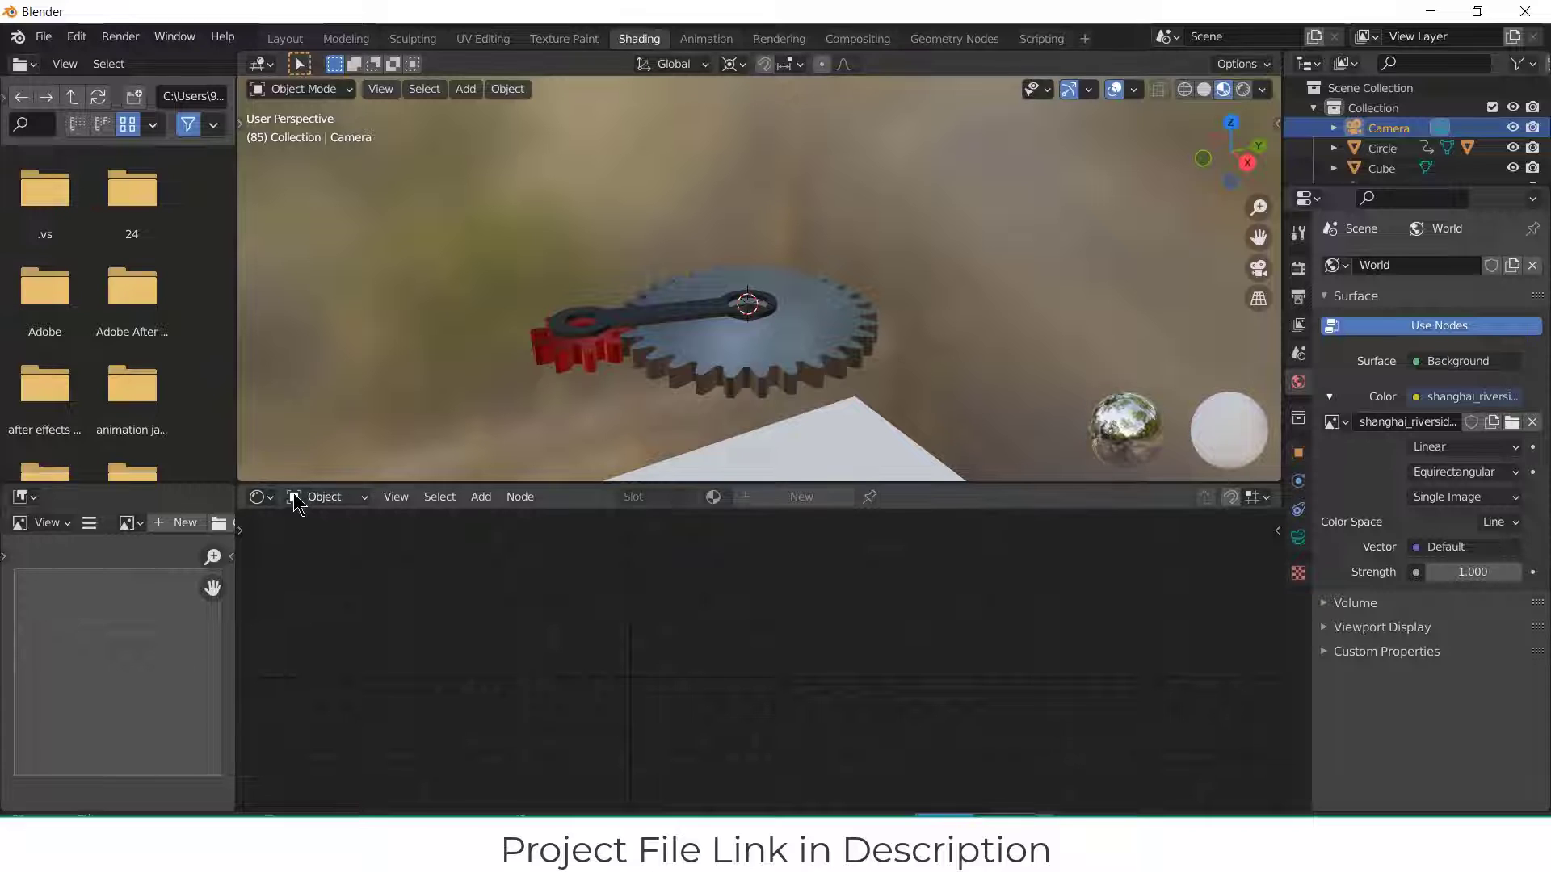
{"action": "left_click", "coordinate": [320, 497]}
{"action": "left_click", "coordinate": [328, 542]}
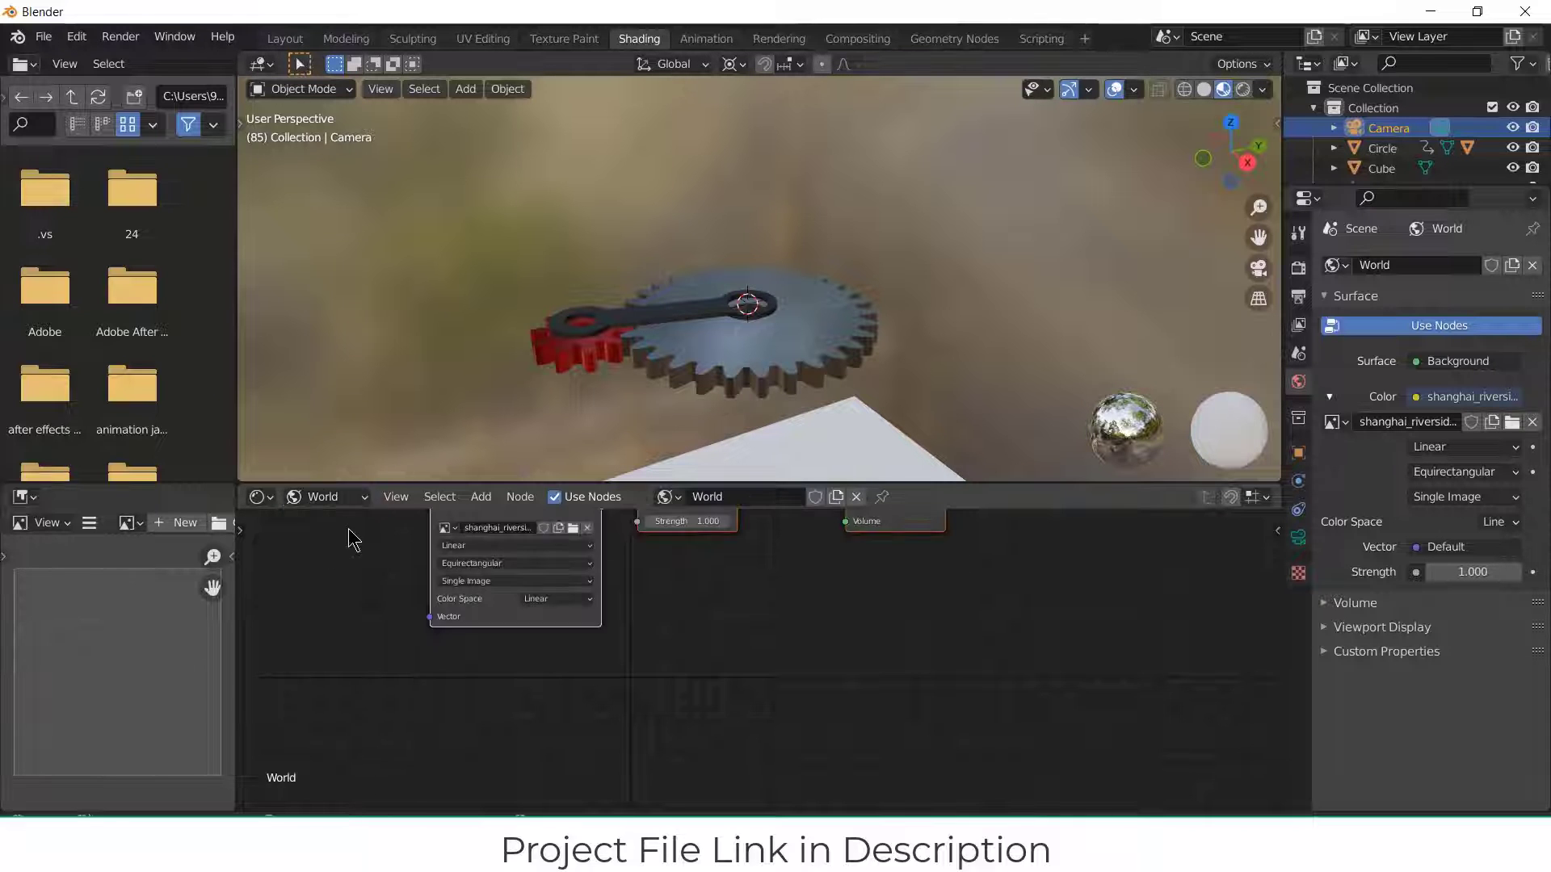
{"action": "scroll", "coordinate": [700, 319], "scroll_direction": "up", "scroll_amount": 1}
{"action": "middle_click_drag", "start_coordinate": [750, 333], "coordinate": [803, 376]}
{"action": "scroll", "coordinate": [755, 597], "scroll_direction": "down", "scroll_amount": 2}
{"action": "middle_click_drag", "start_coordinate": [751, 618], "coordinate": [787, 649]}
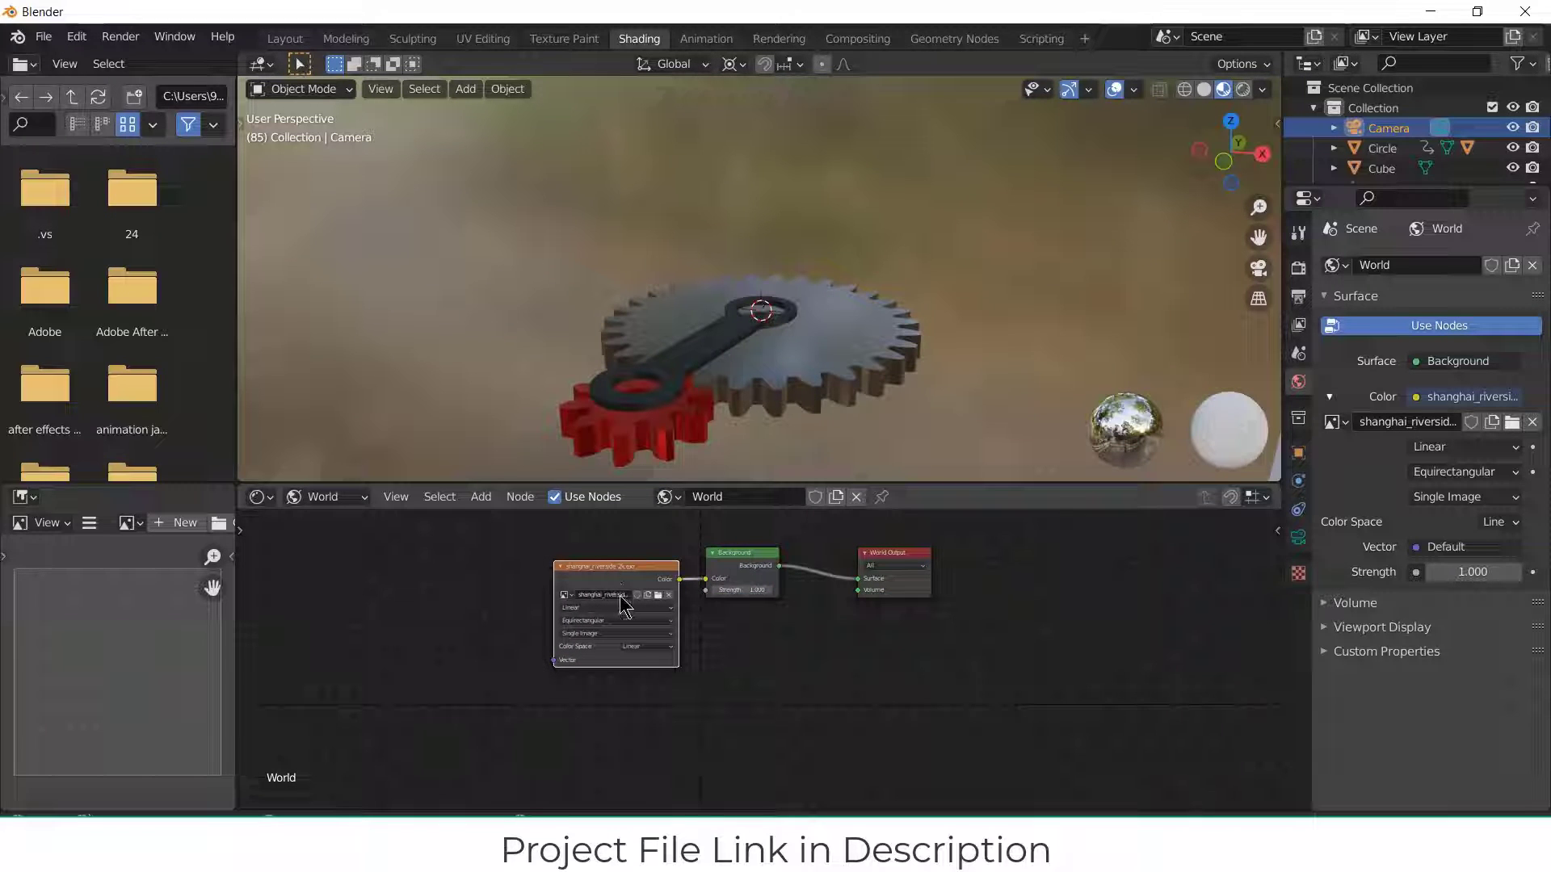
{"action": "left_click_drag", "start_coordinate": [607, 588], "coordinate": [601, 577]}
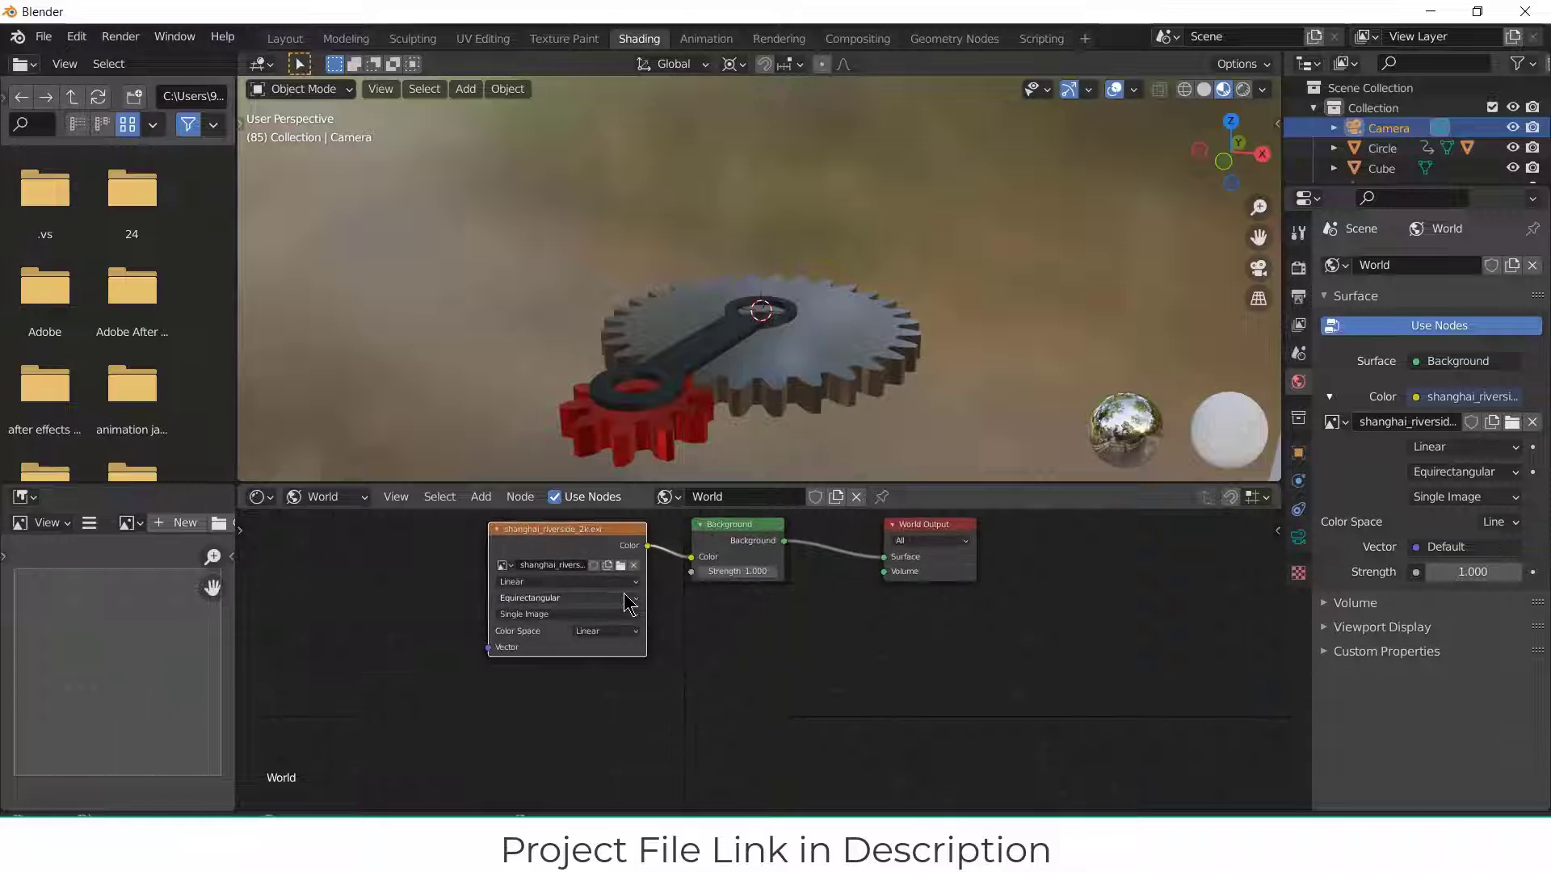
{"action": "scroll", "coordinate": [472, 541], "scroll_direction": "up", "scroll_amount": 3}
Step: Try adding a Vector Transform node beside the environment texture in the World node tree
{"action": "left_click", "coordinate": [481, 497]}
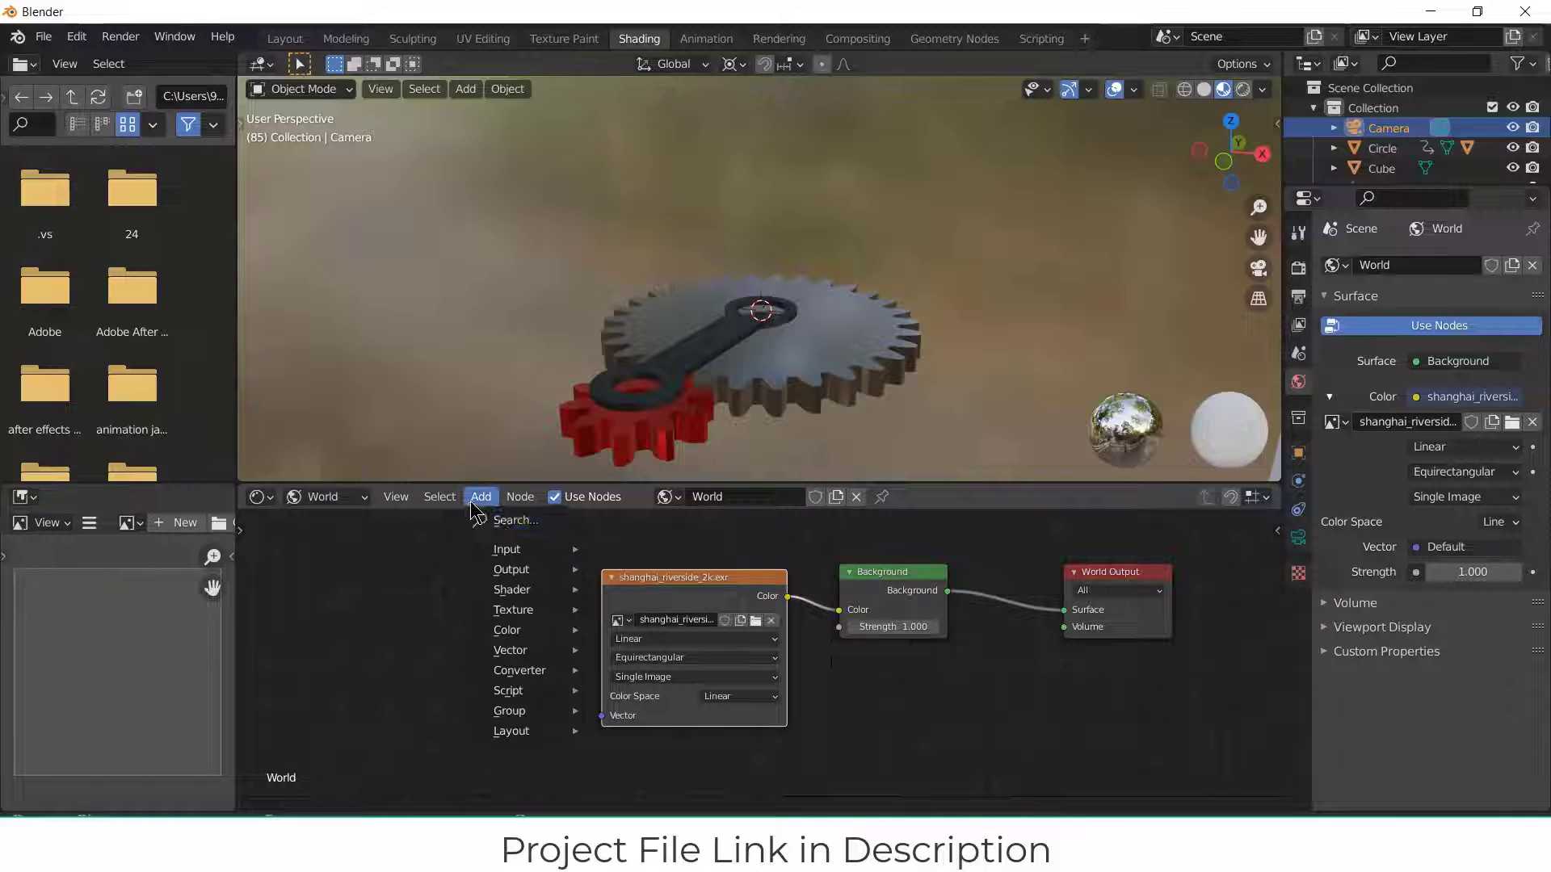
{"action": "left_click", "coordinate": [501, 520]}
{"action": "type", "text": "tra"}
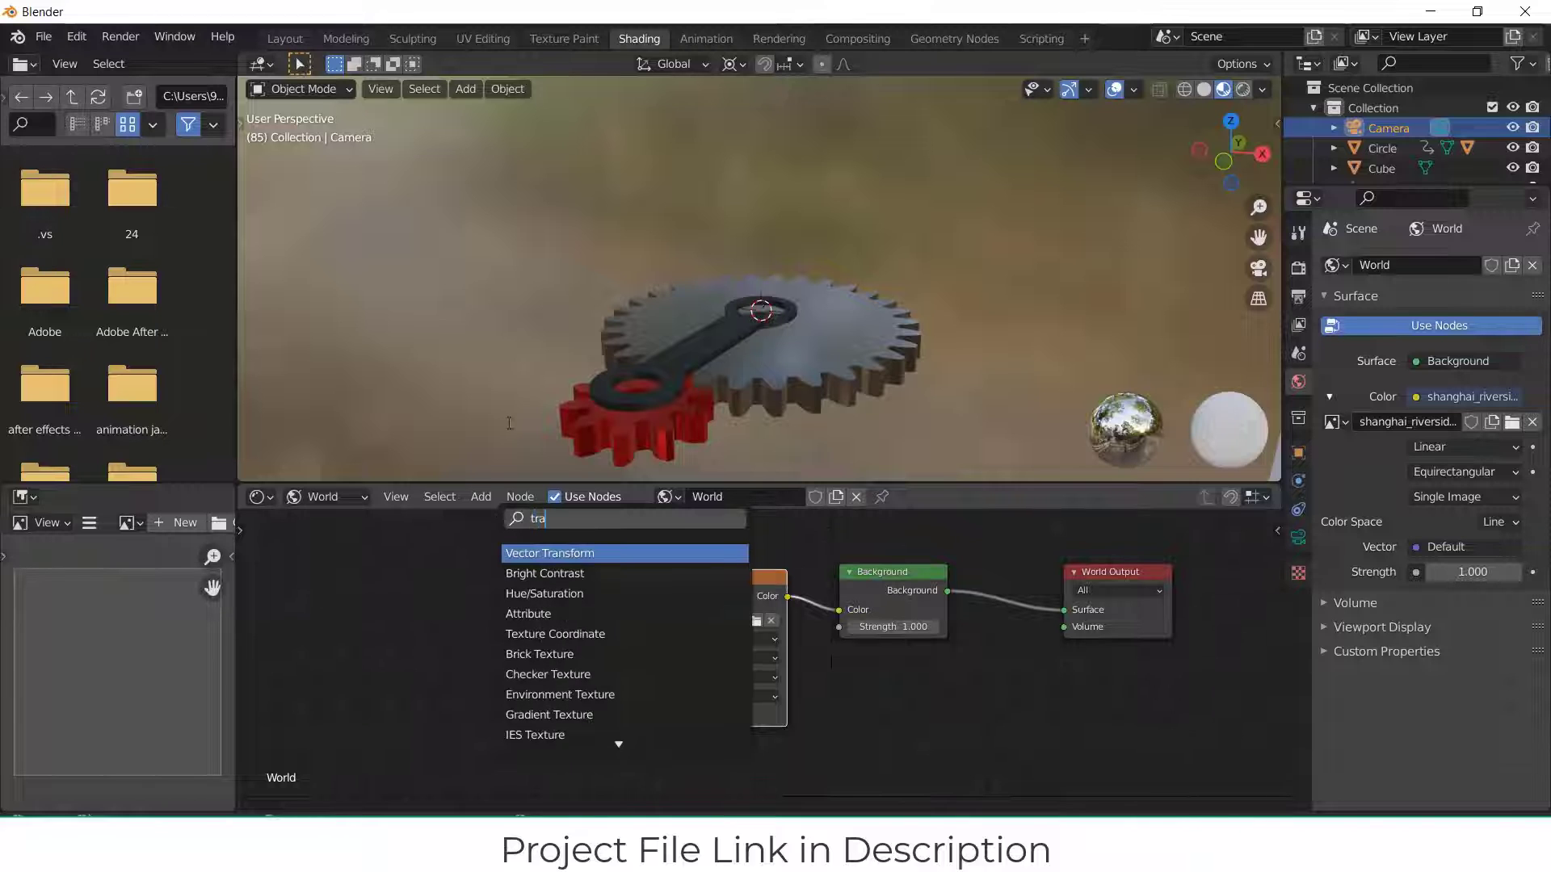
{"action": "left_click", "coordinate": [576, 552]}
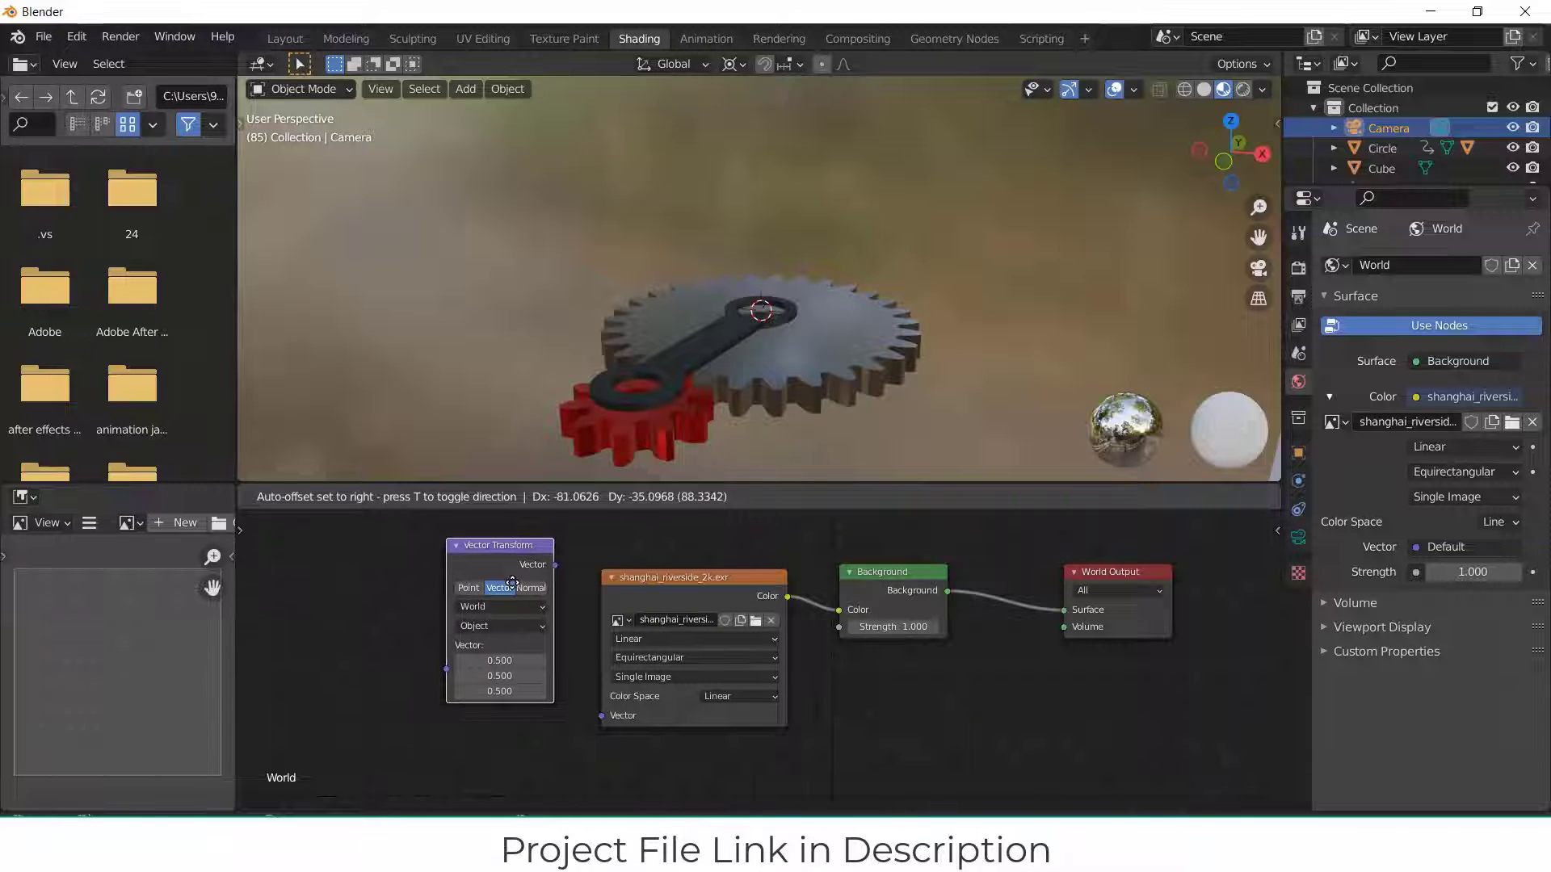
{"action": "left_click", "coordinate": [505, 598]}
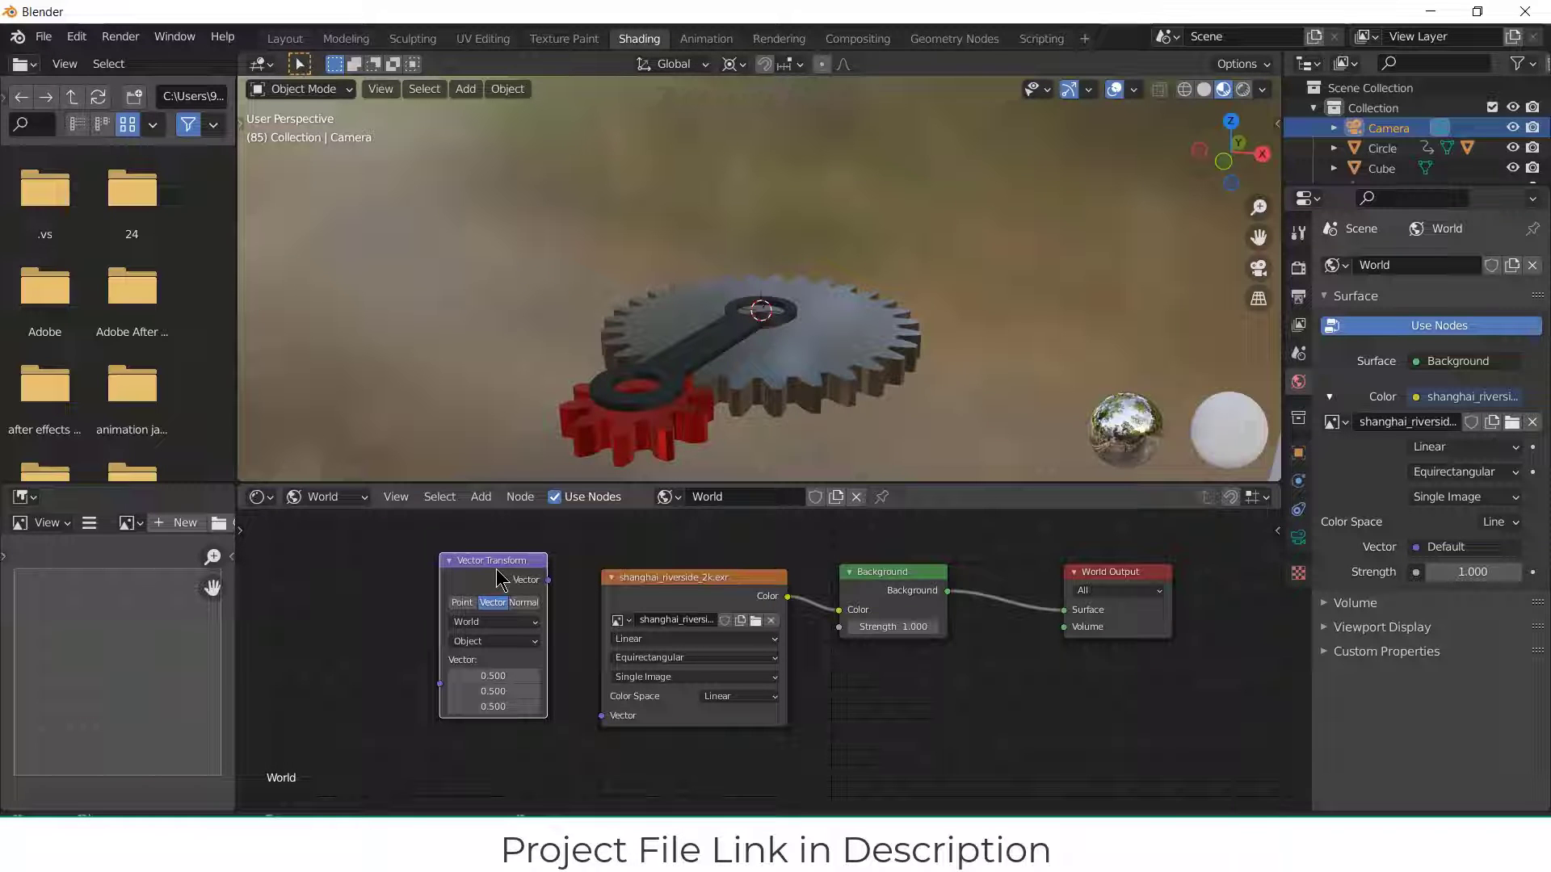
{"action": "key", "text": "Delete"}
Step: Select the large gear, show its object material nodes in the shader editor, and select the Principled BSDF node
{"action": "left_click", "coordinate": [744, 374]}
{"action": "left_click", "coordinate": [321, 497]}
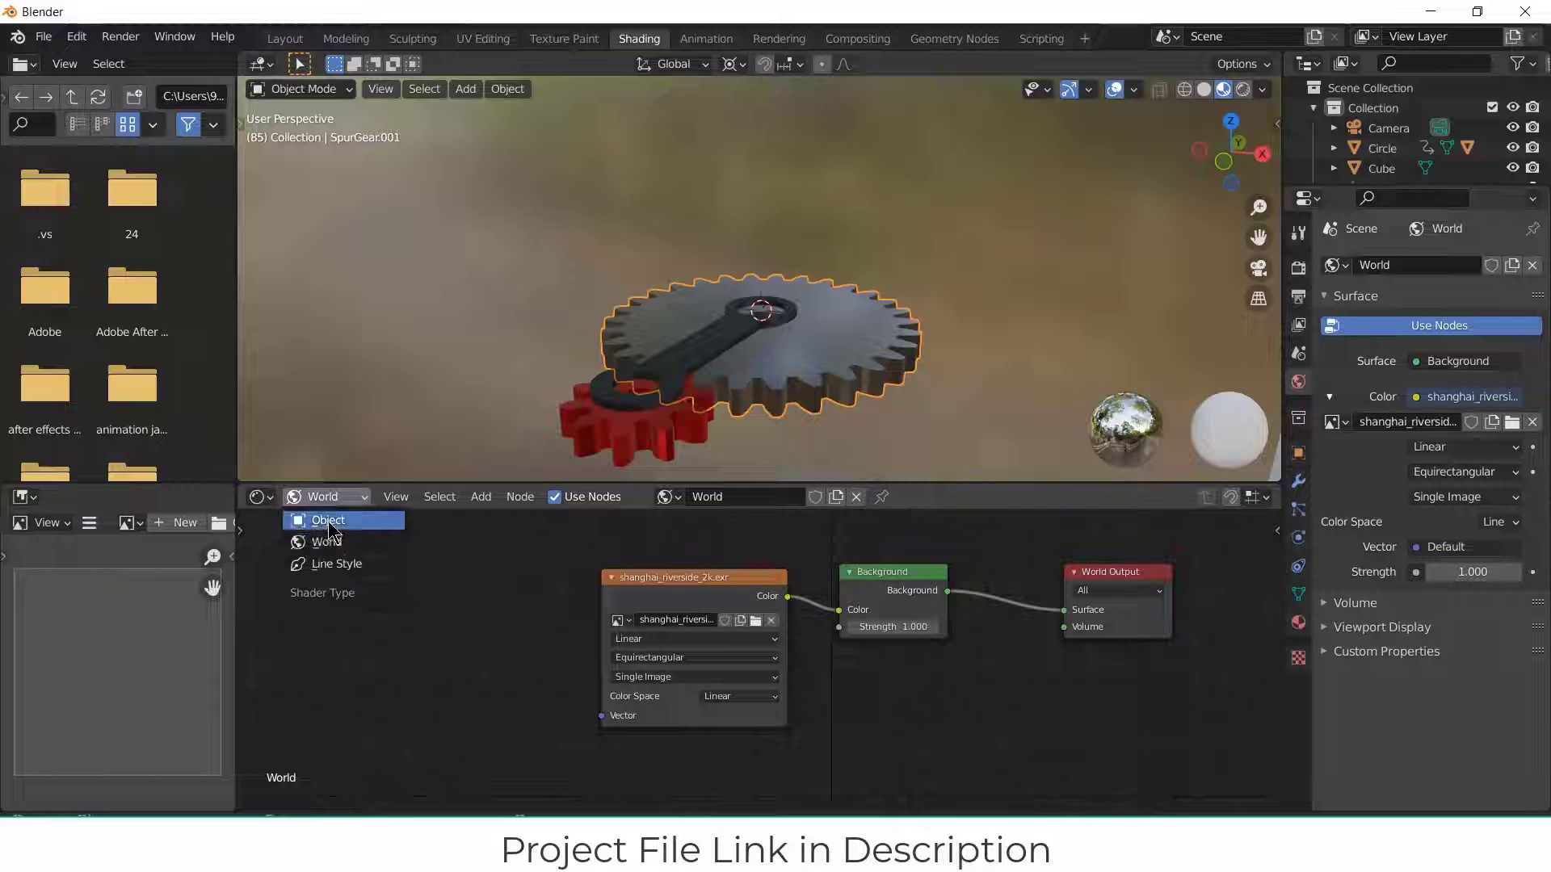
{"action": "left_click", "coordinate": [323, 520]}
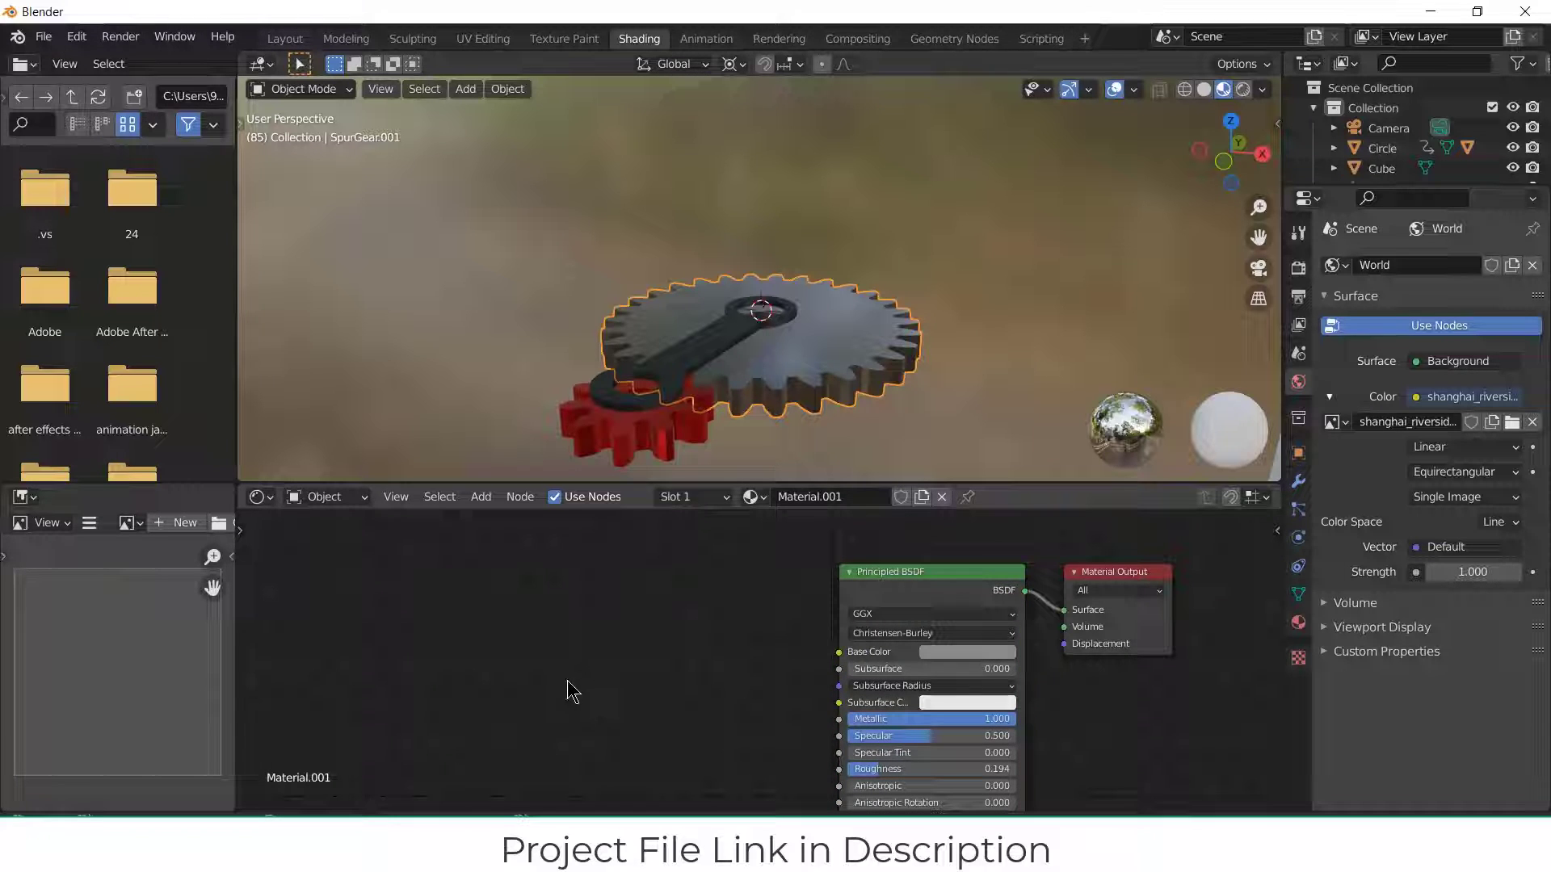
{"action": "left_click", "coordinate": [892, 598]}
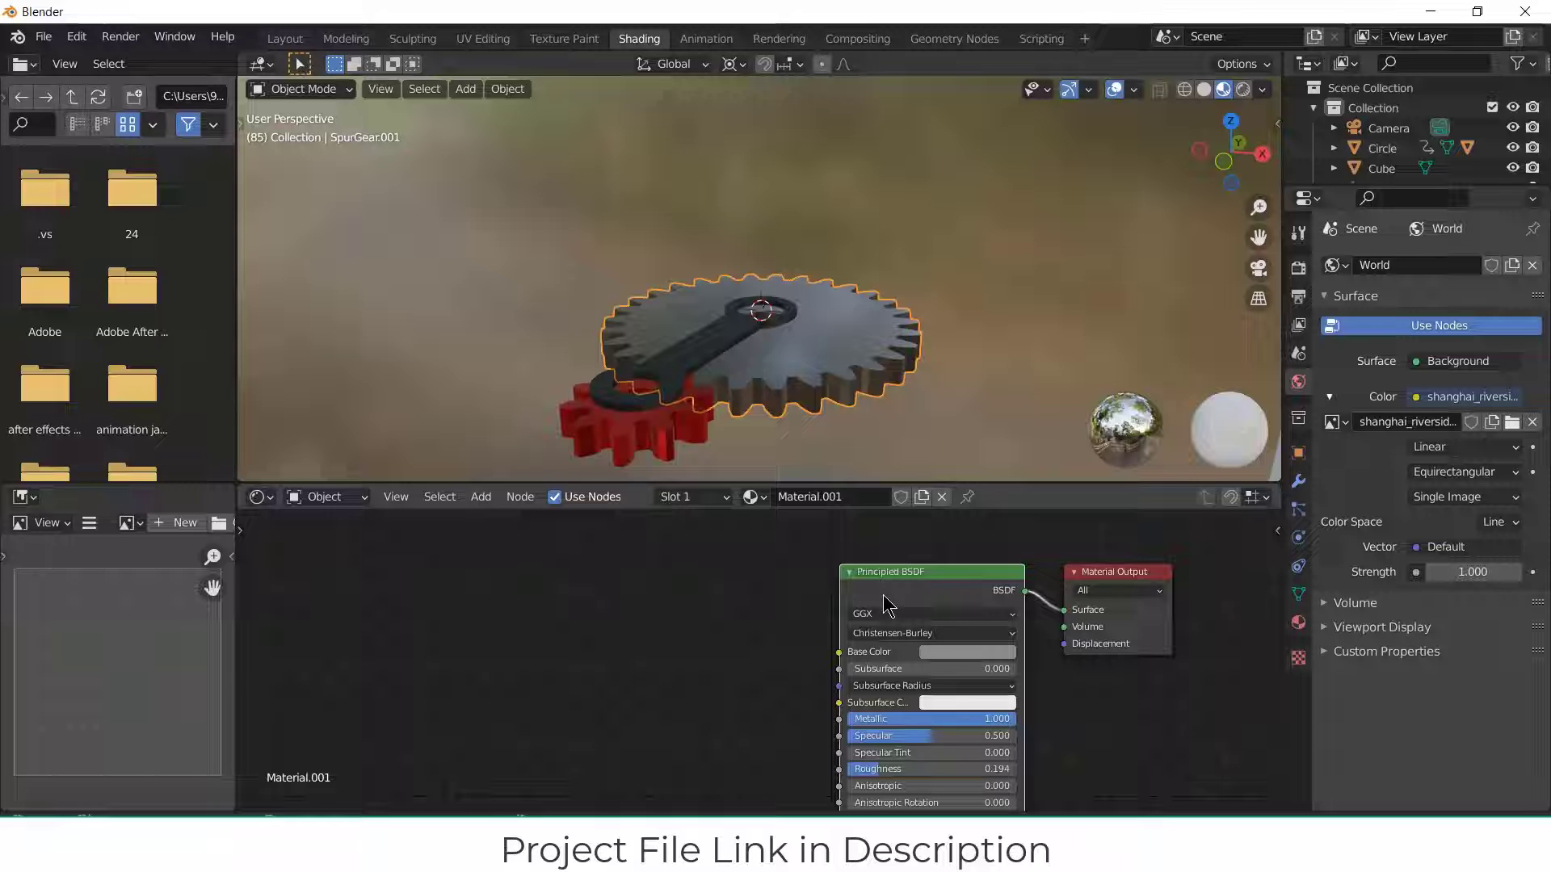
{"action": "scroll", "coordinate": [638, 255], "scroll_direction": "down", "scroll_amount": 1}
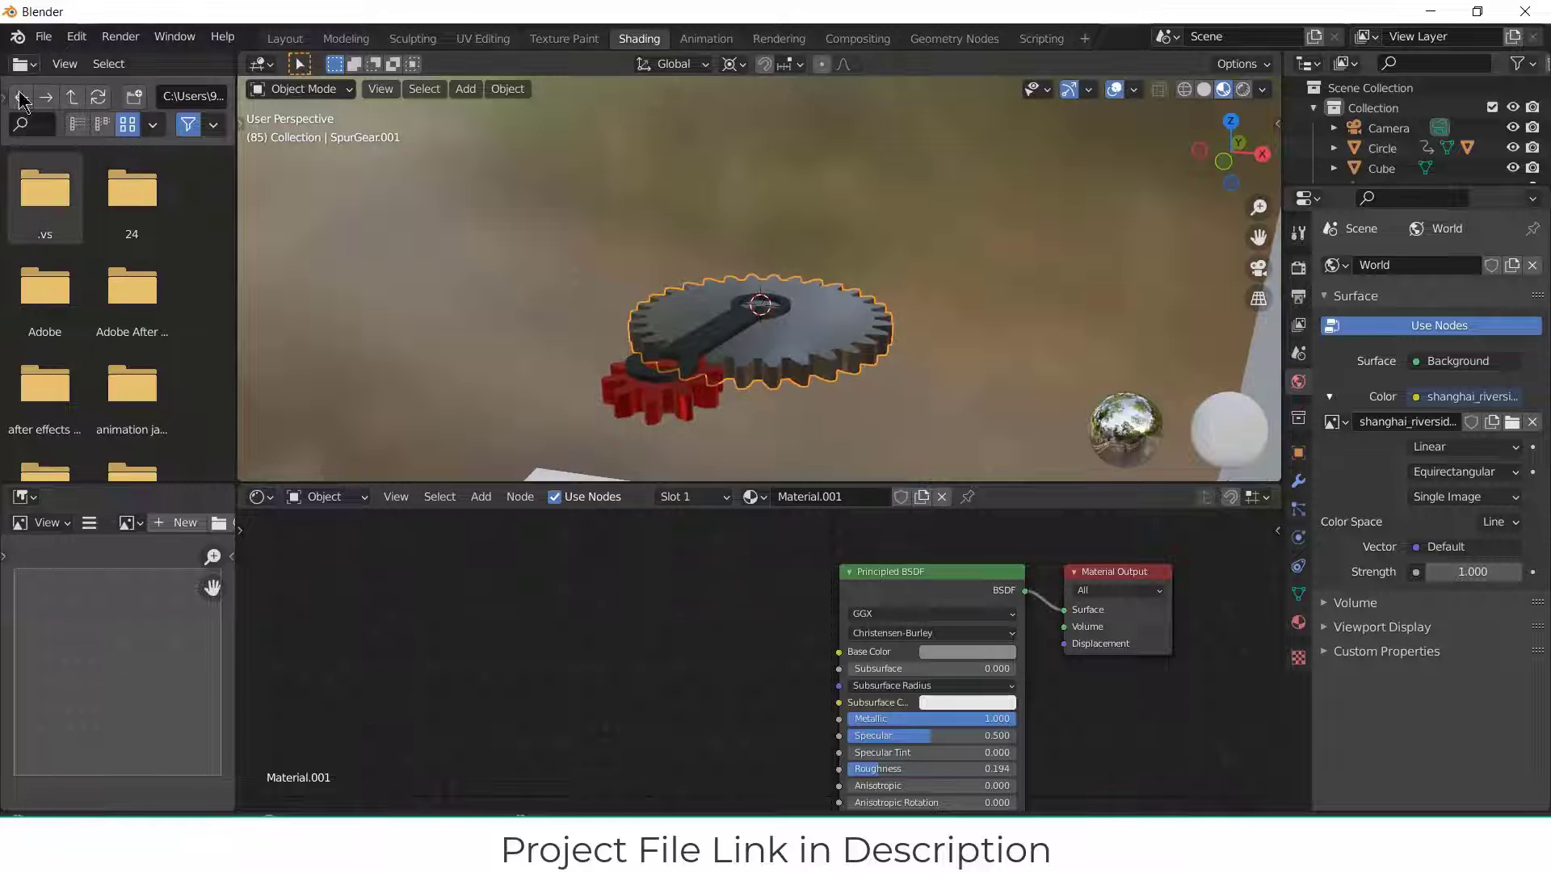
Step: Enable the Node Wrangler add-on in the preferences
{"action": "left_click", "coordinate": [76, 36]}
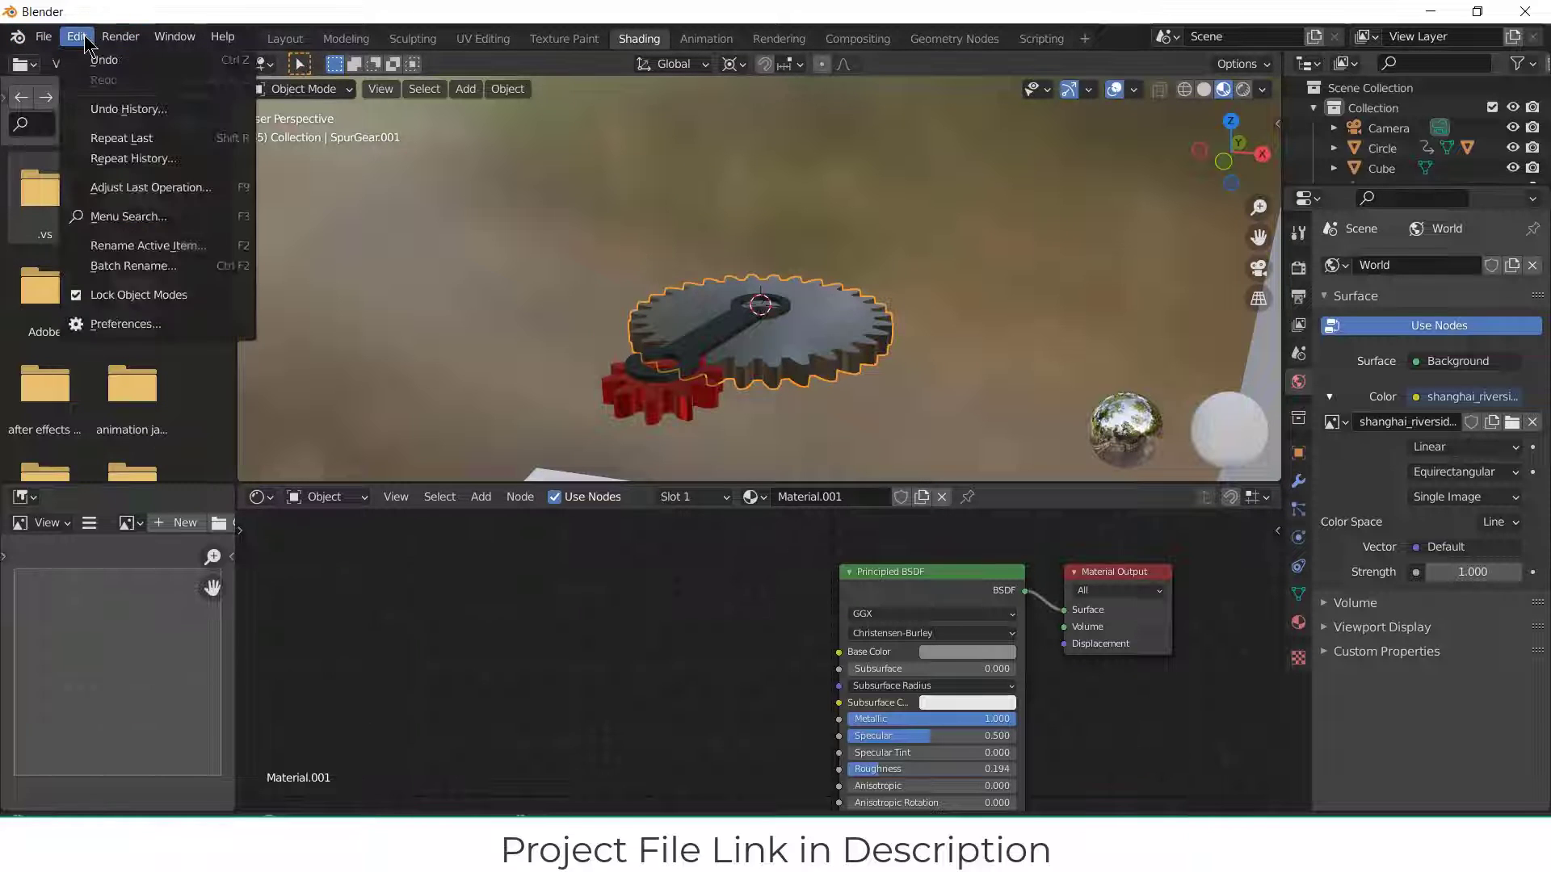
{"action": "left_click", "coordinate": [125, 324]}
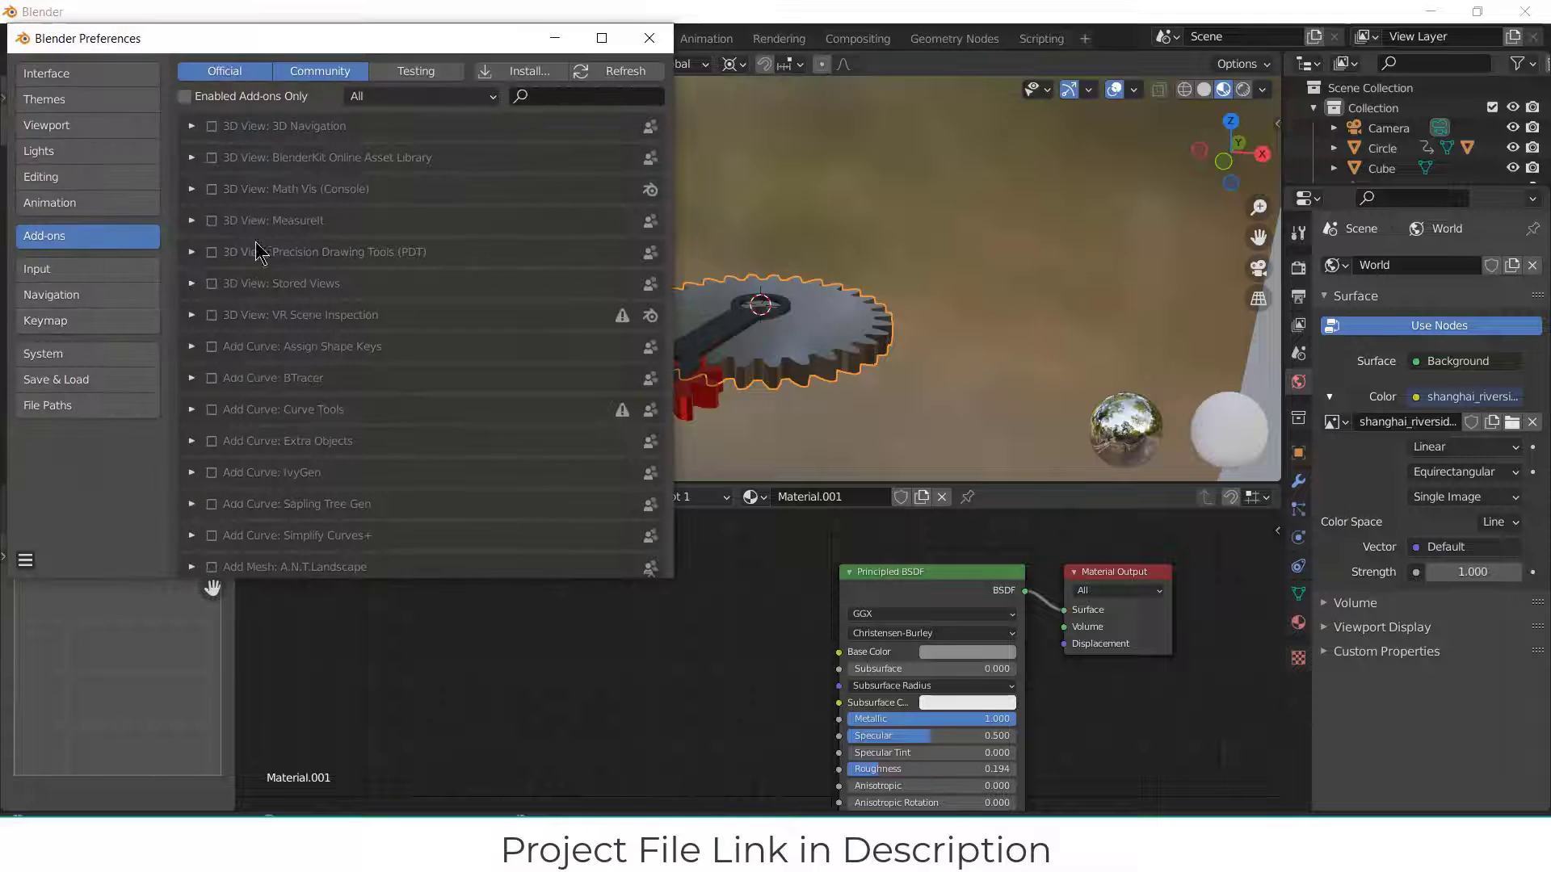
{"action": "left_click", "coordinate": [556, 97]}
{"action": "type", "text": "wt"}
{"action": "key", "text": "BackSpace"}
{"action": "type", "text": "r"}
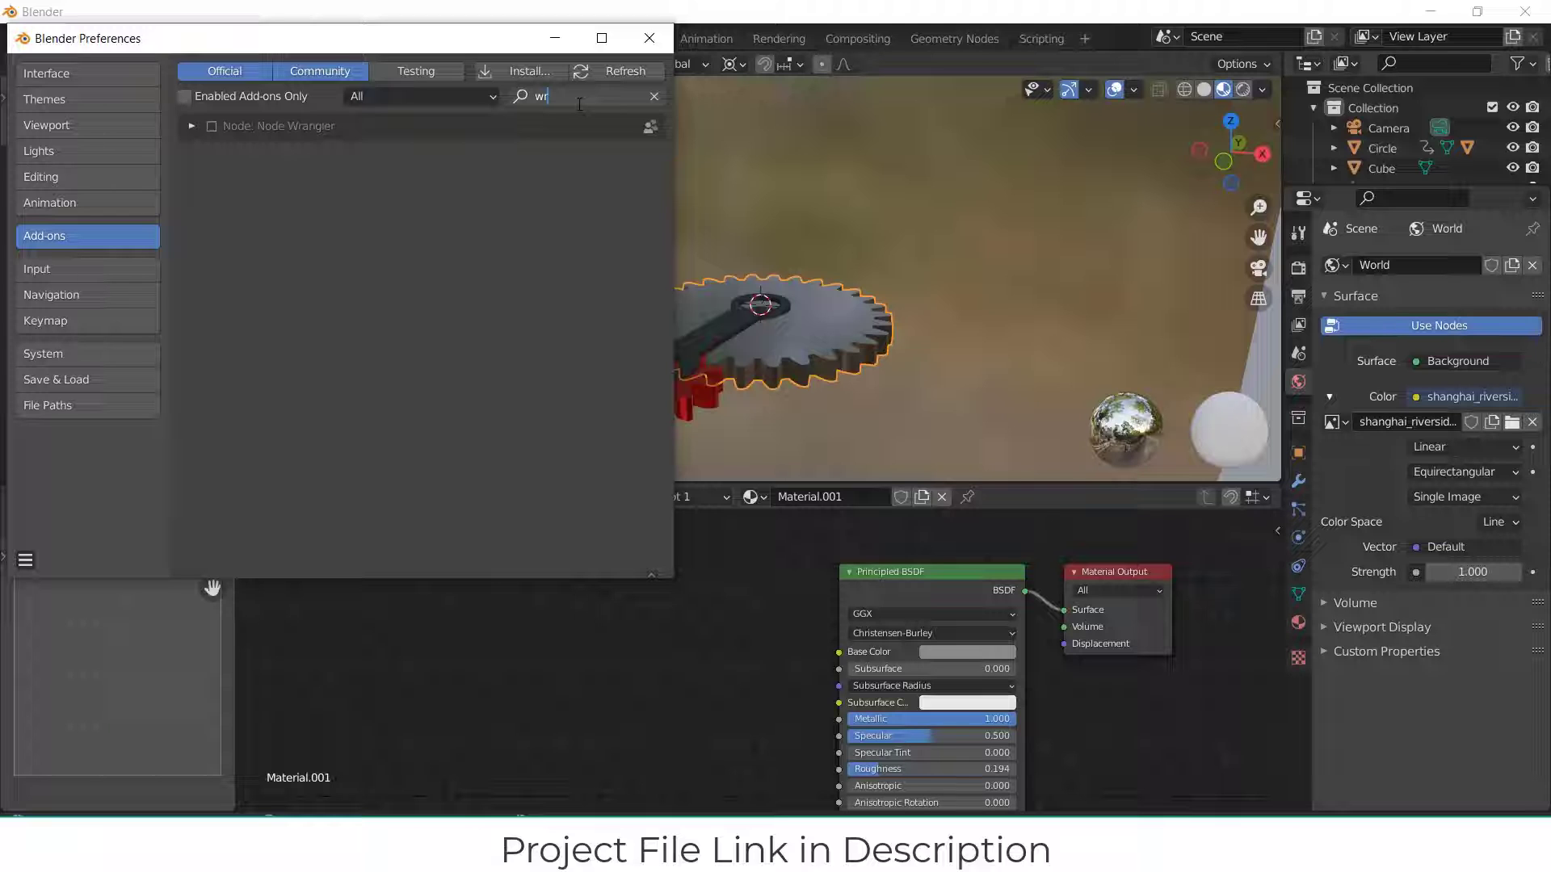
{"action": "left_click", "coordinate": [212, 127]}
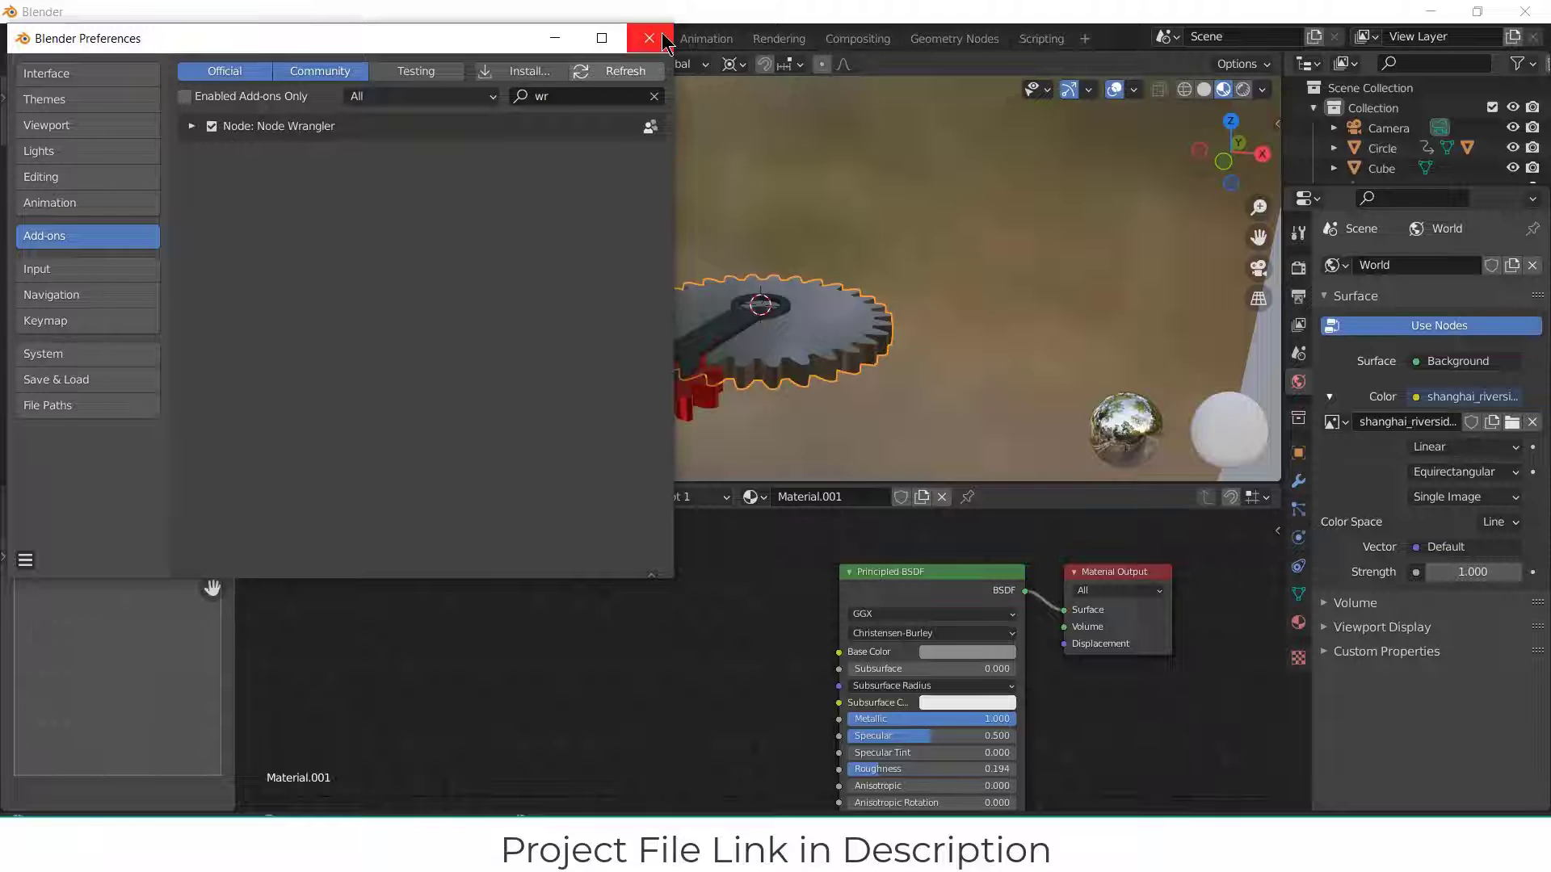
{"action": "left_click", "coordinate": [649, 38]}
Step: Try adding an image texture setup with mapping to the large gear's Principled BSDF node
{"action": "left_click", "coordinate": [926, 604]}
{"action": "key", "text": "ctrl+t"}
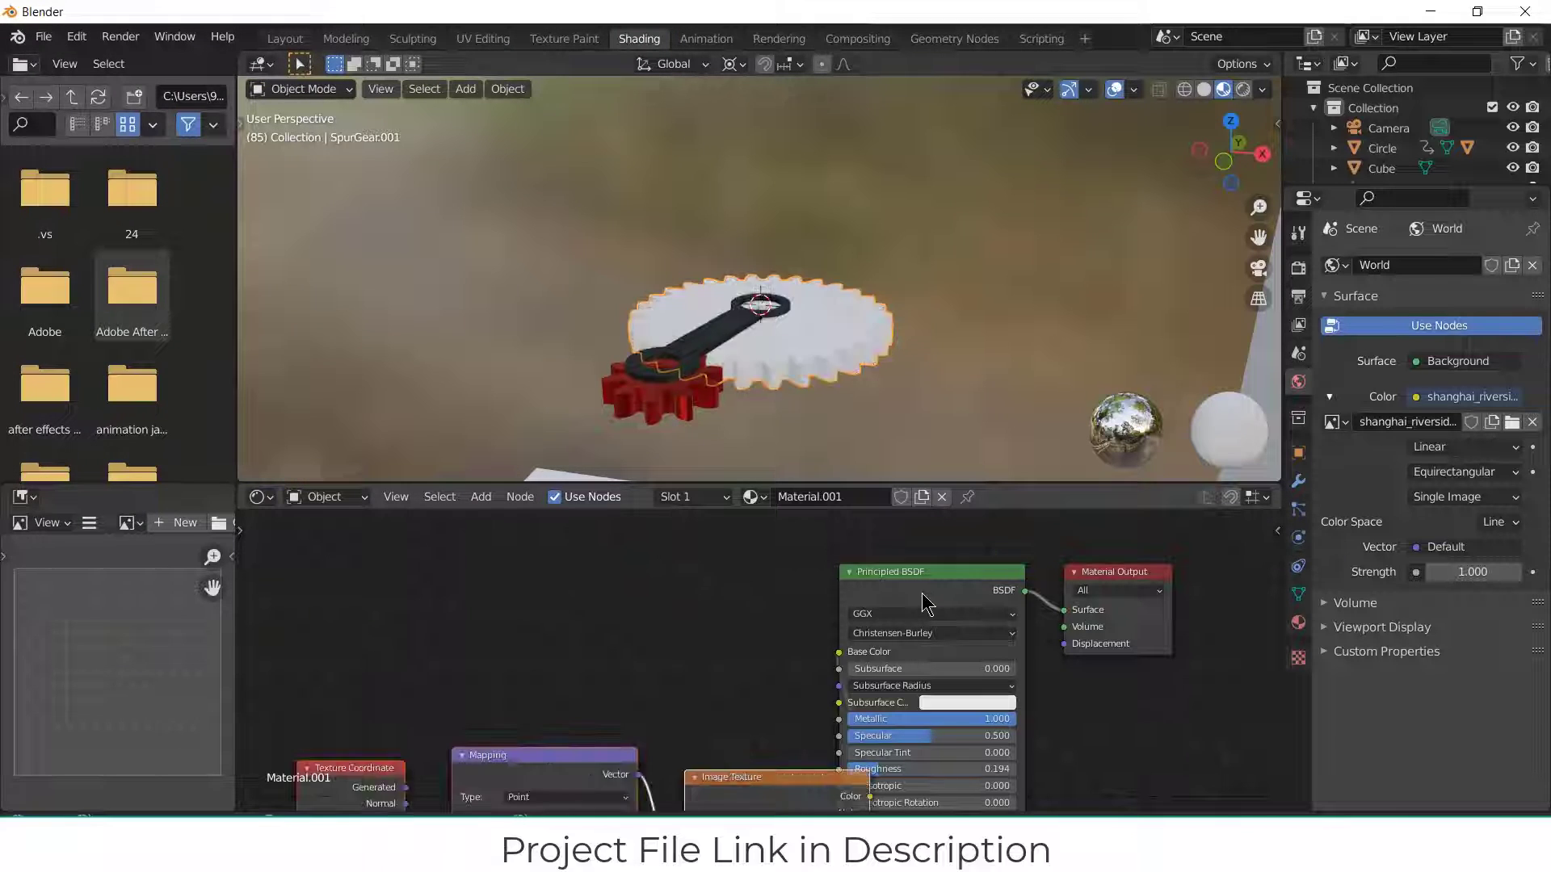
{"action": "scroll", "coordinate": [706, 668], "scroll_direction": "down", "scroll_amount": 2}
{"action": "key", "text": "ctrl+z"}
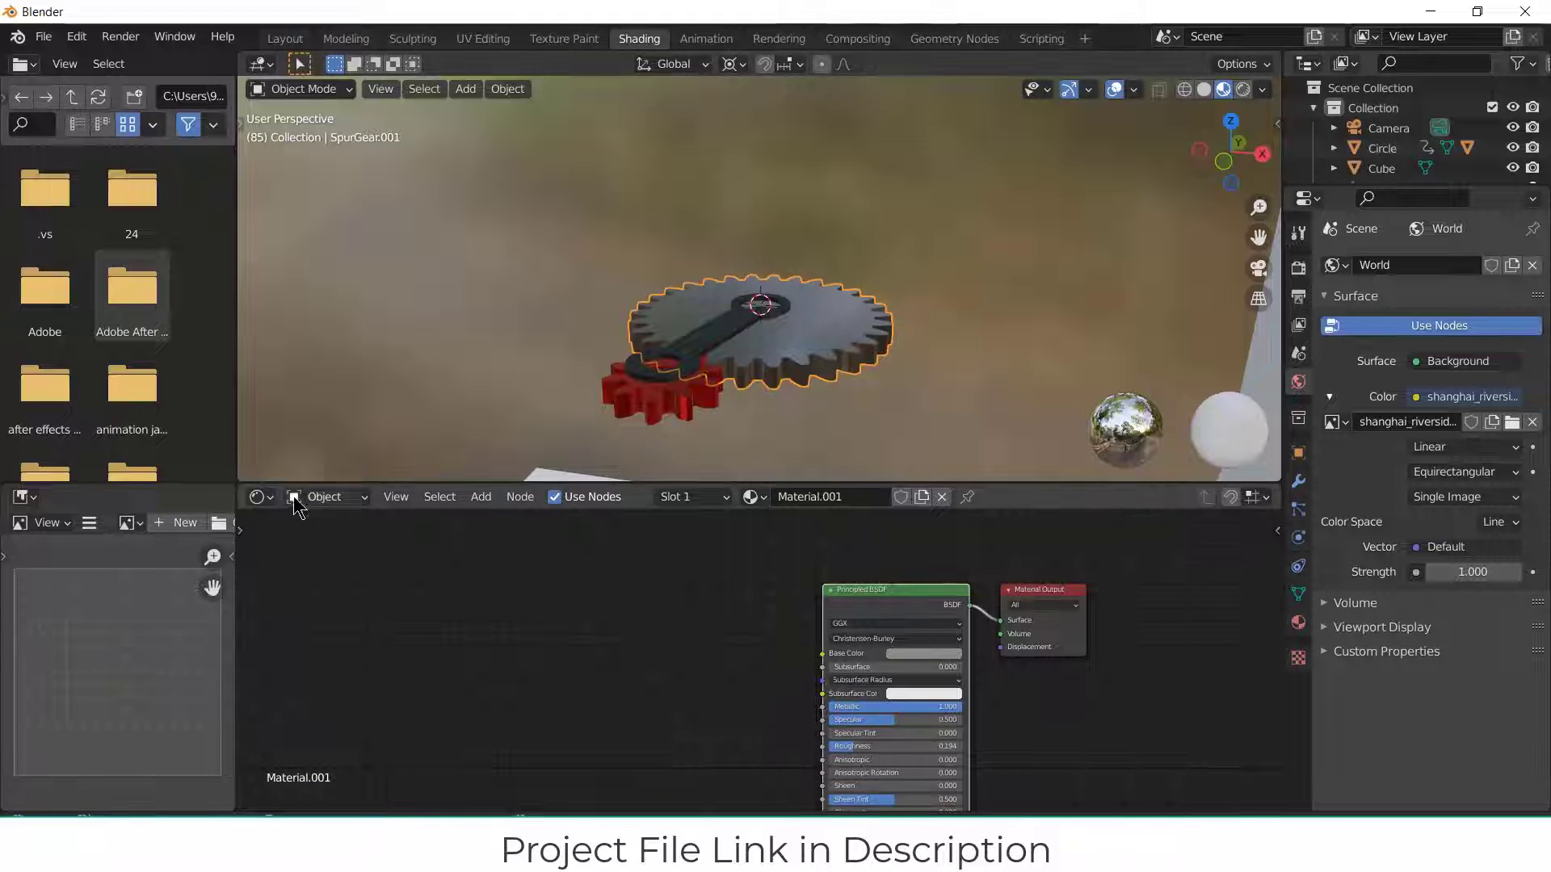
Step: Show the World node tree and add Texture Coordinate and Mapping nodes to the environment texture with Node Wrangler
{"action": "left_click", "coordinate": [258, 497]}
{"action": "key", "text": "Escape"}
{"action": "left_click", "coordinate": [328, 496]}
{"action": "left_click", "coordinate": [327, 544]}
{"action": "left_click", "coordinate": [714, 614]}
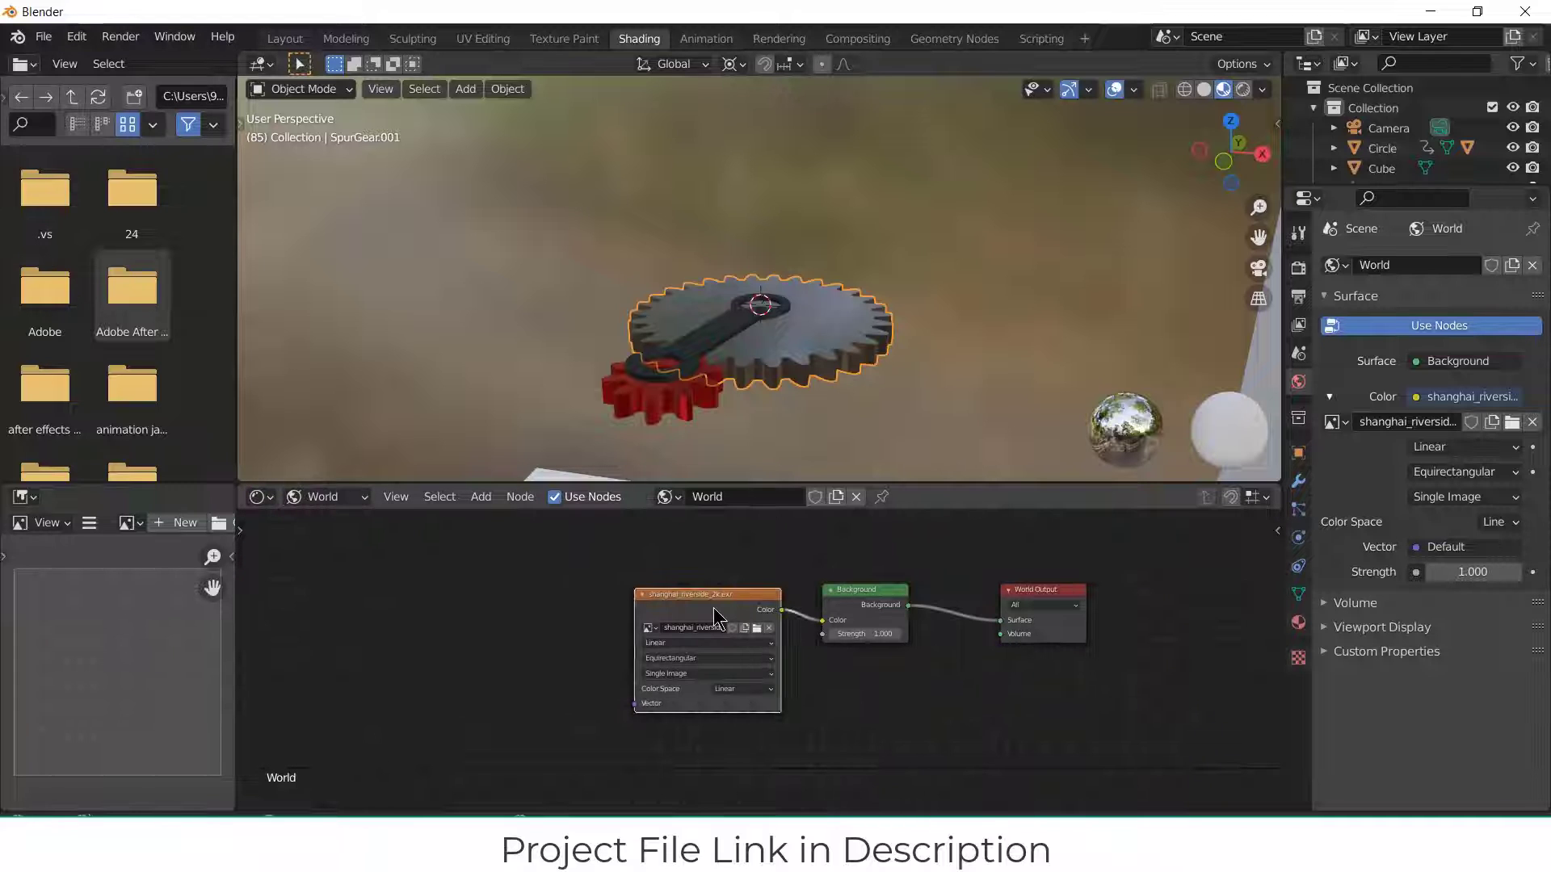
{"action": "key", "text": "ctrl+t"}
{"action": "scroll", "coordinate": [608, 715], "scroll_direction": "up", "scroll_amount": 1}
{"action": "scroll", "coordinate": [677, 681], "scroll_direction": "down", "scroll_amount": 1}
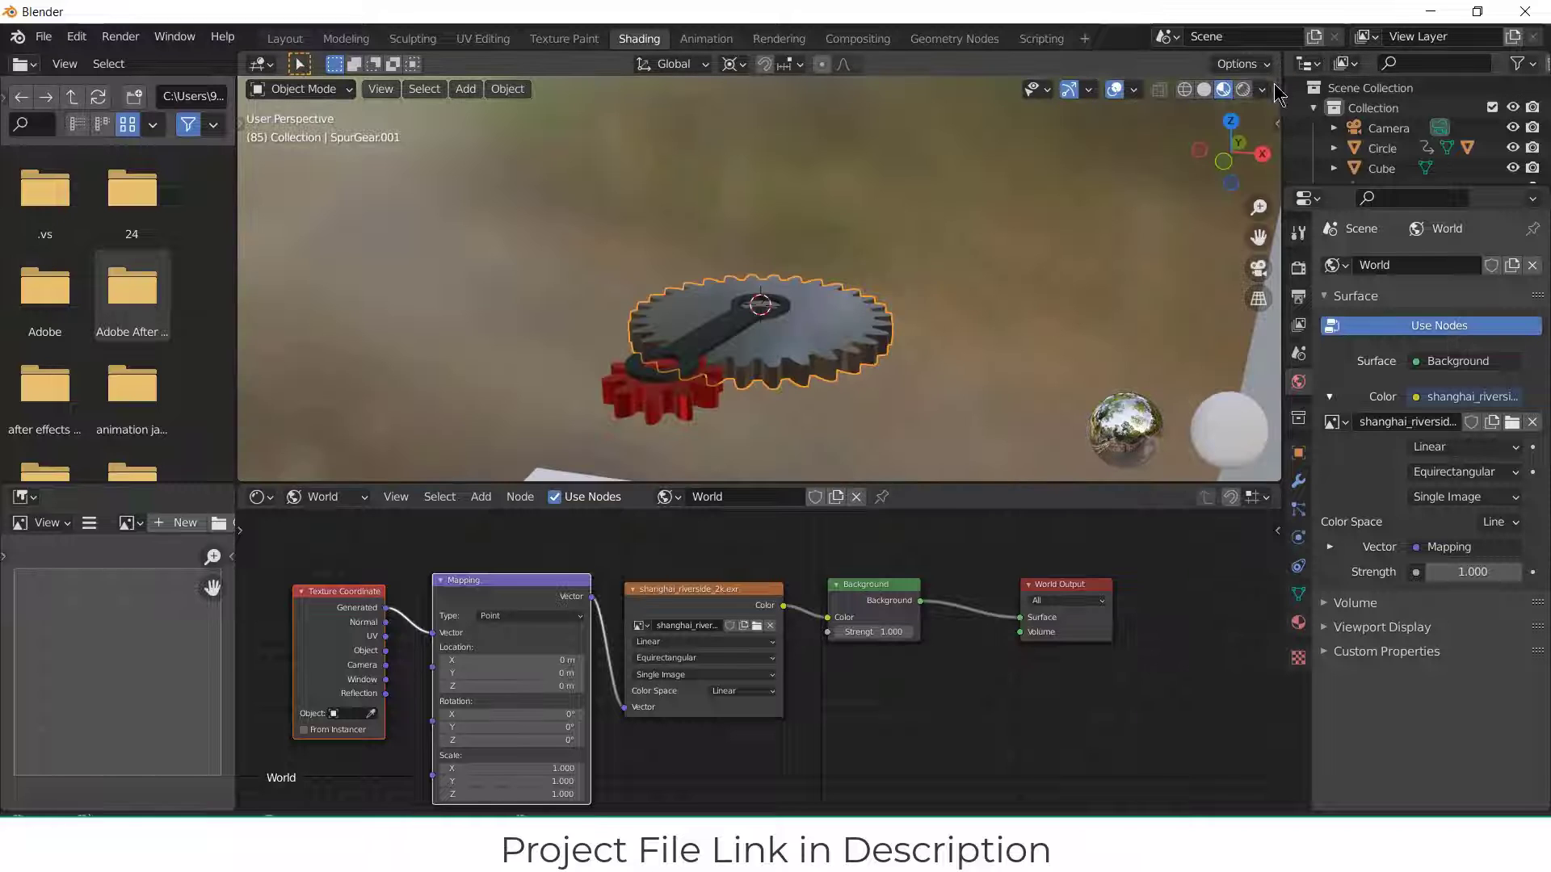
Step: In rendered shading and camera view, rotate the environment to about -266° on Z in the Mapping node
{"action": "left_click", "coordinate": [1243, 90]}
{"action": "middle_click_drag", "start_coordinate": [895, 285], "coordinate": [983, 311]}
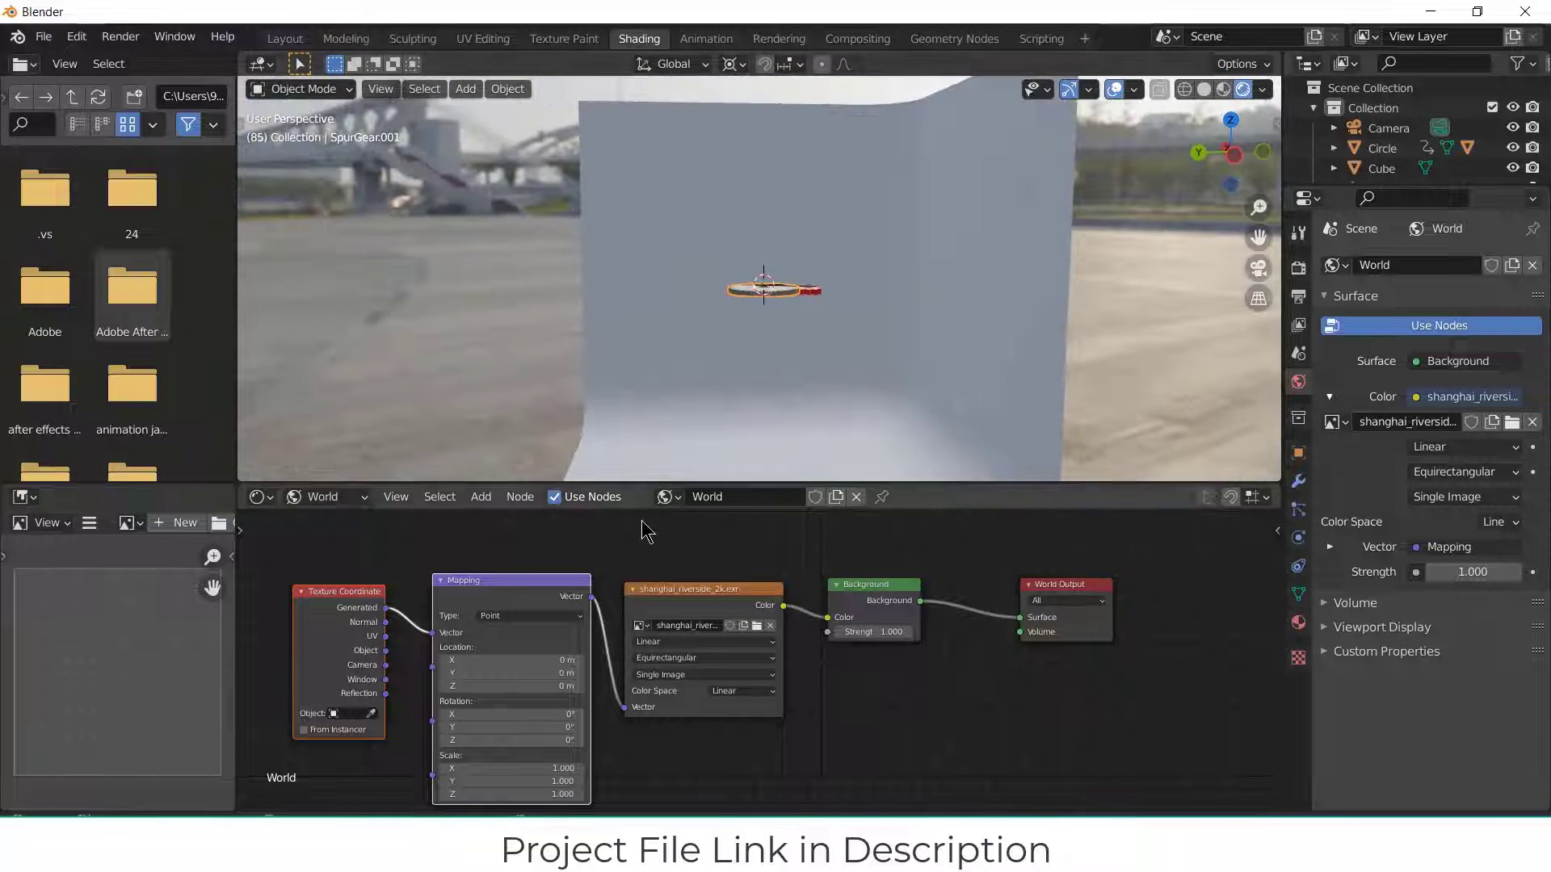
{"action": "scroll", "coordinate": [720, 771], "scroll_direction": "up", "scroll_amount": 1}
{"action": "middle_click_drag", "start_coordinate": [720, 772], "coordinate": [803, 681]}
{"action": "left_click_drag", "start_coordinate": [597, 666], "coordinate": [489, 666]}
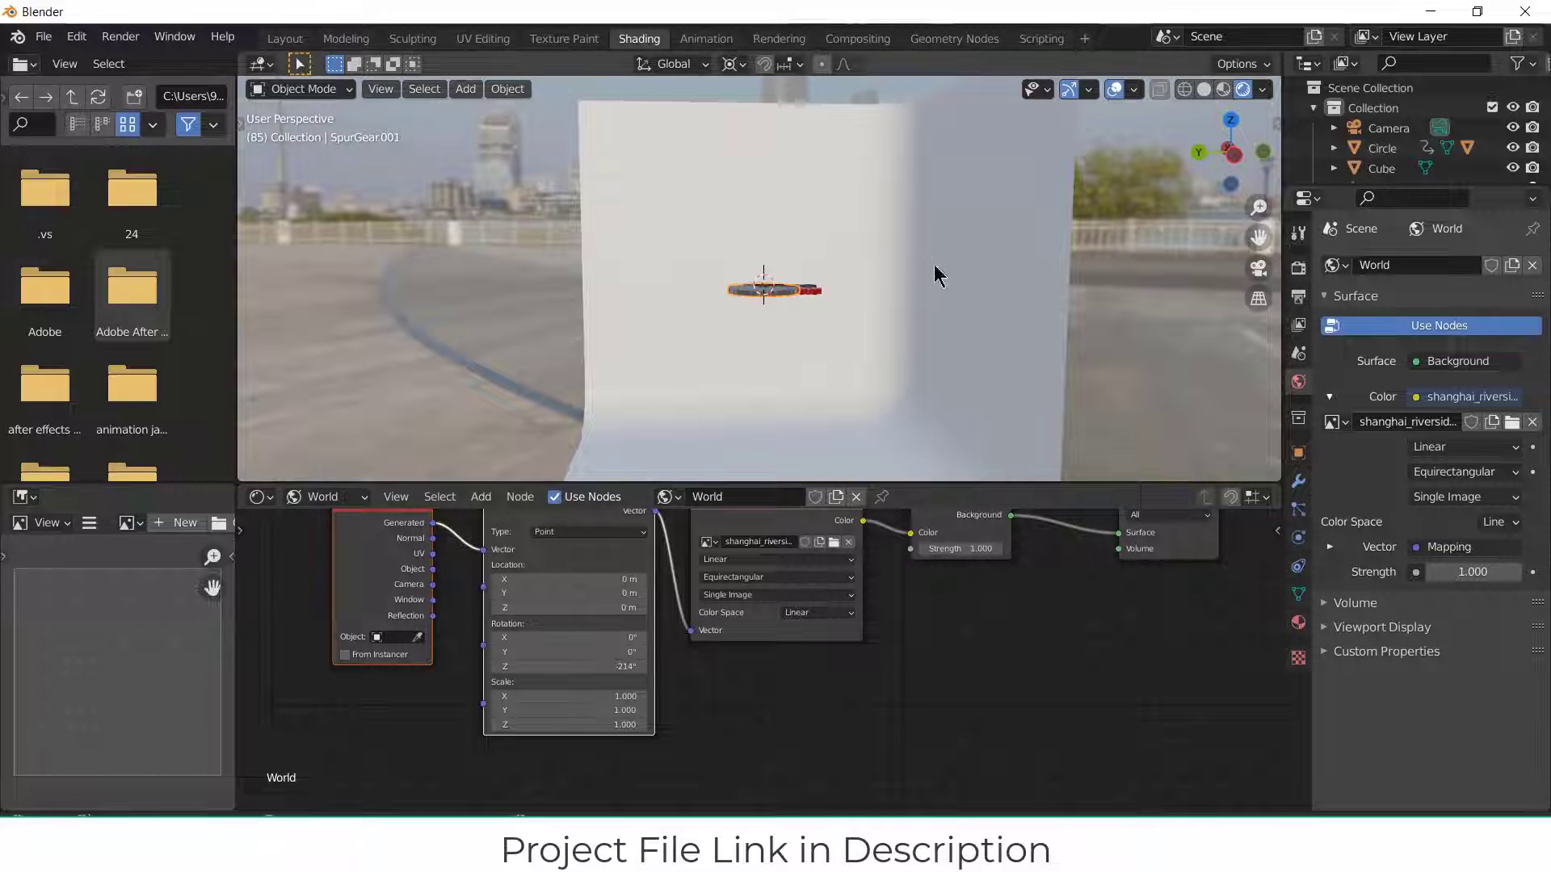
{"action": "key", "text": "KP_0"}
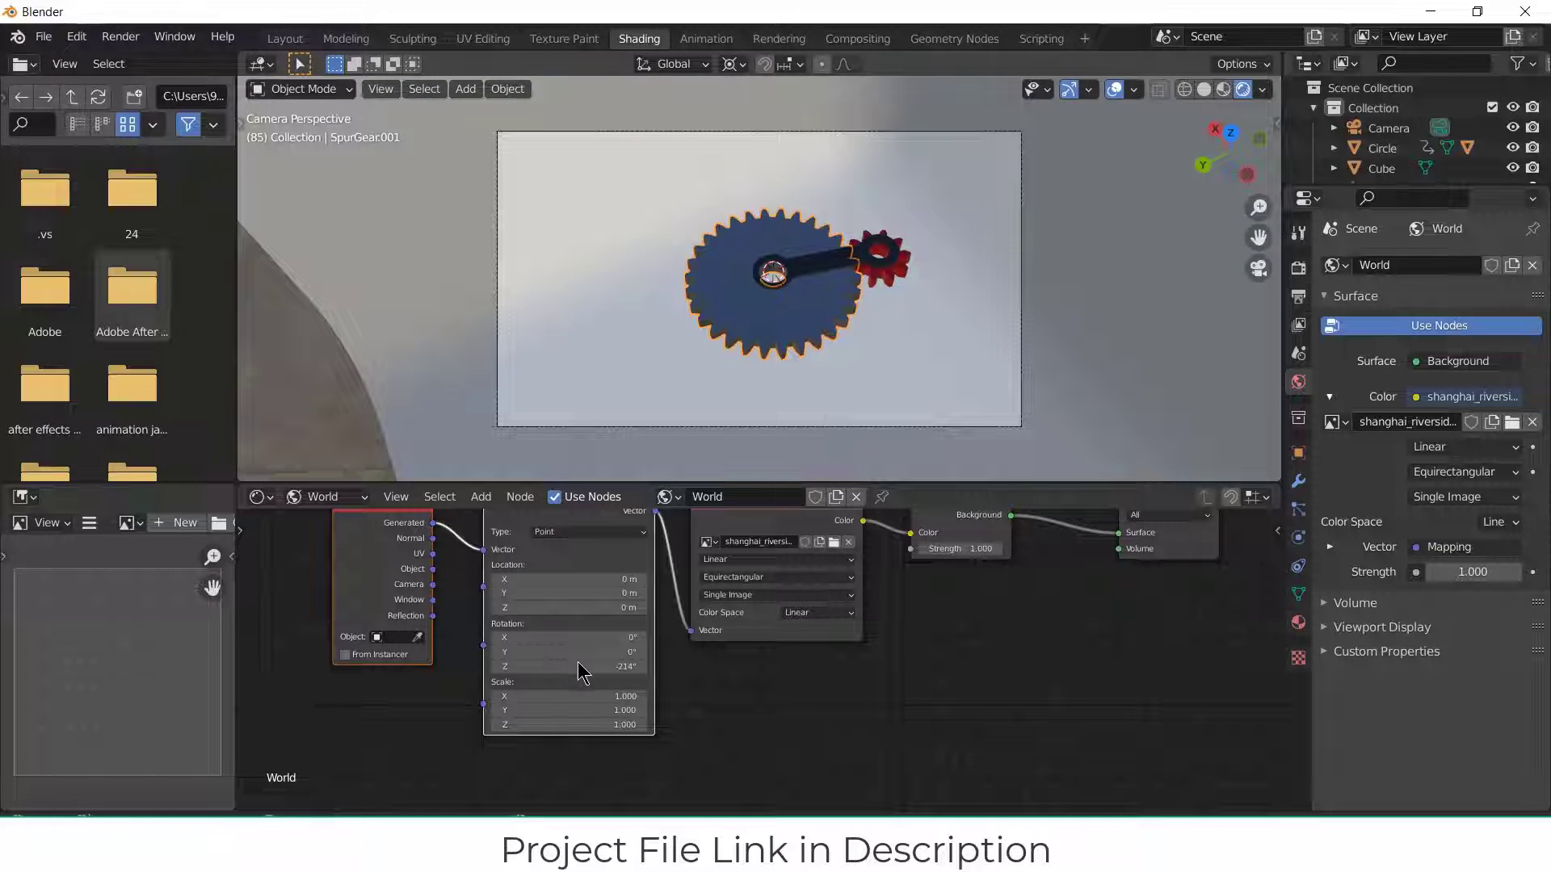
{"action": "left_click_drag", "start_coordinate": [569, 666], "coordinate": [529, 666]}
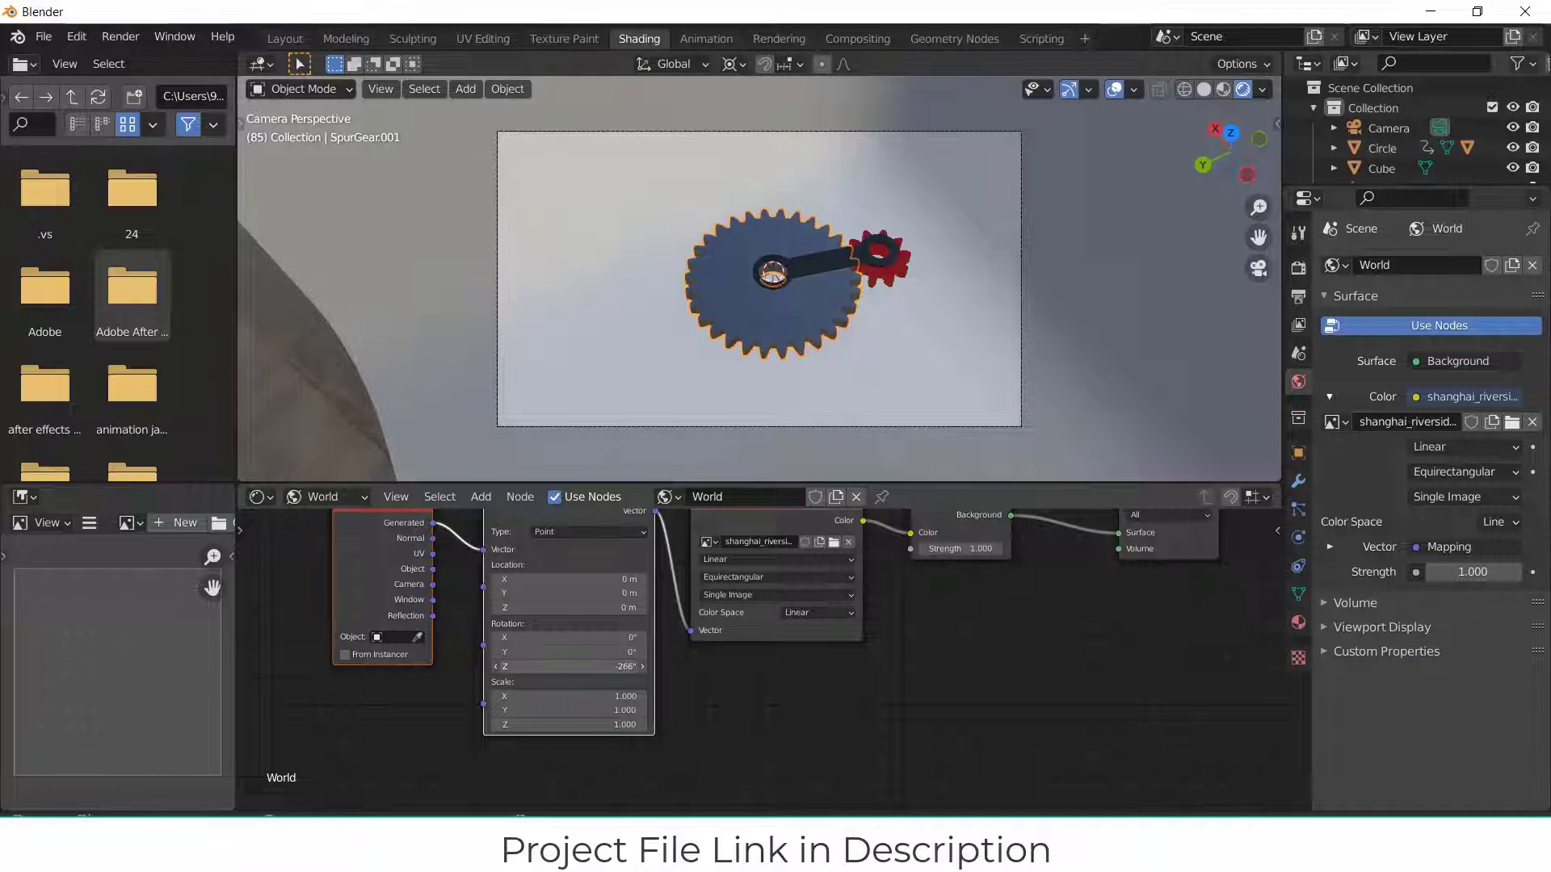
Step: Add an area light and move it above the gears
{"action": "left_click", "coordinate": [466, 90]}
{"action": "mouse_move", "coordinate": [496, 361]}
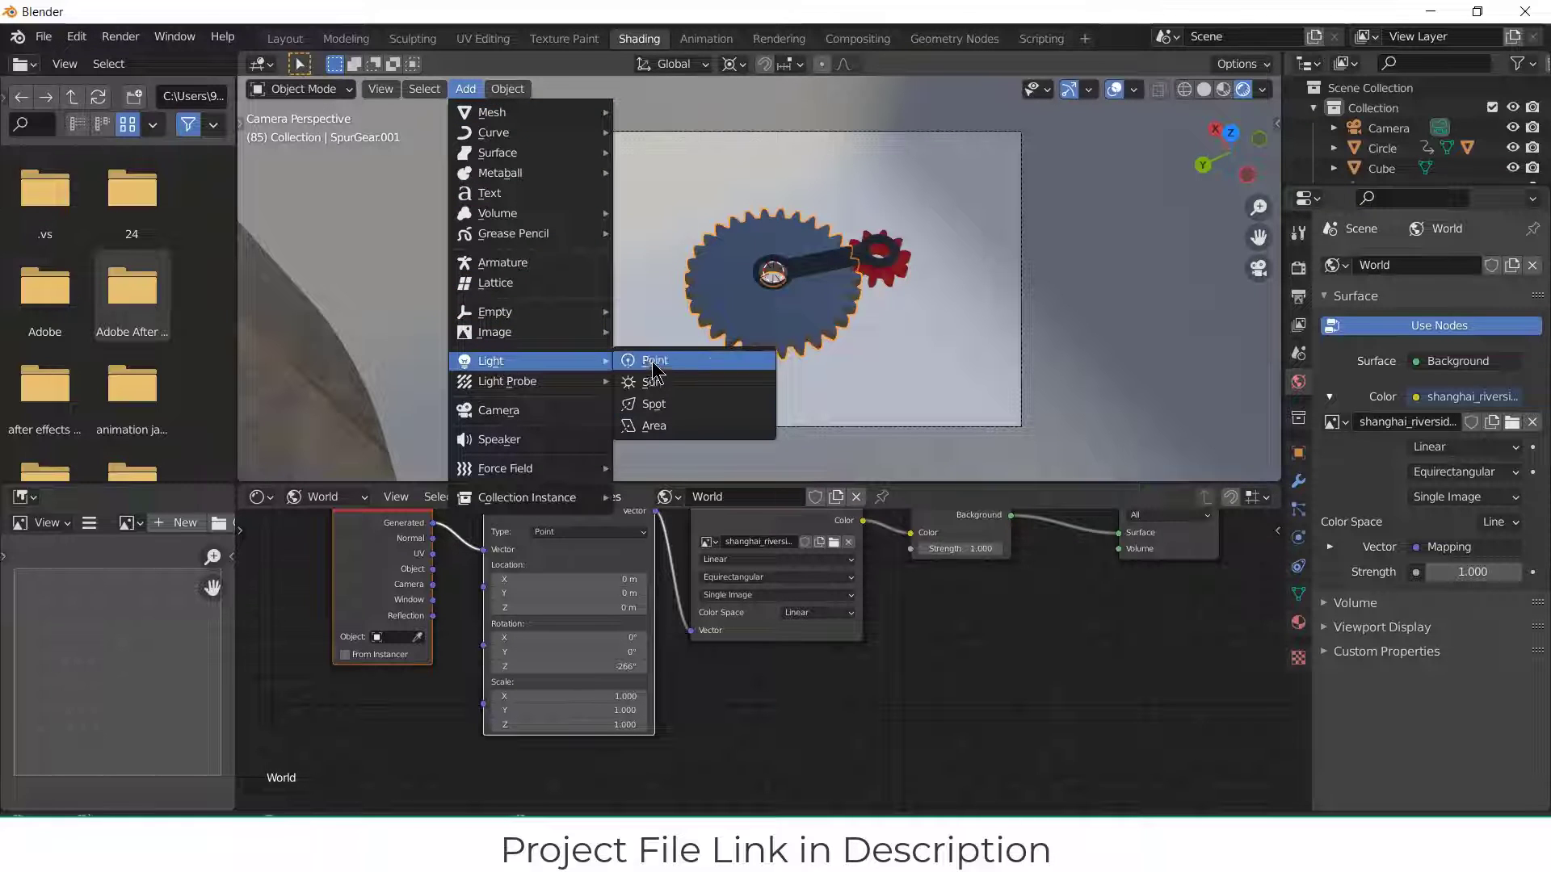
{"action": "left_click", "coordinate": [652, 425]}
{"action": "key", "text": "g"}
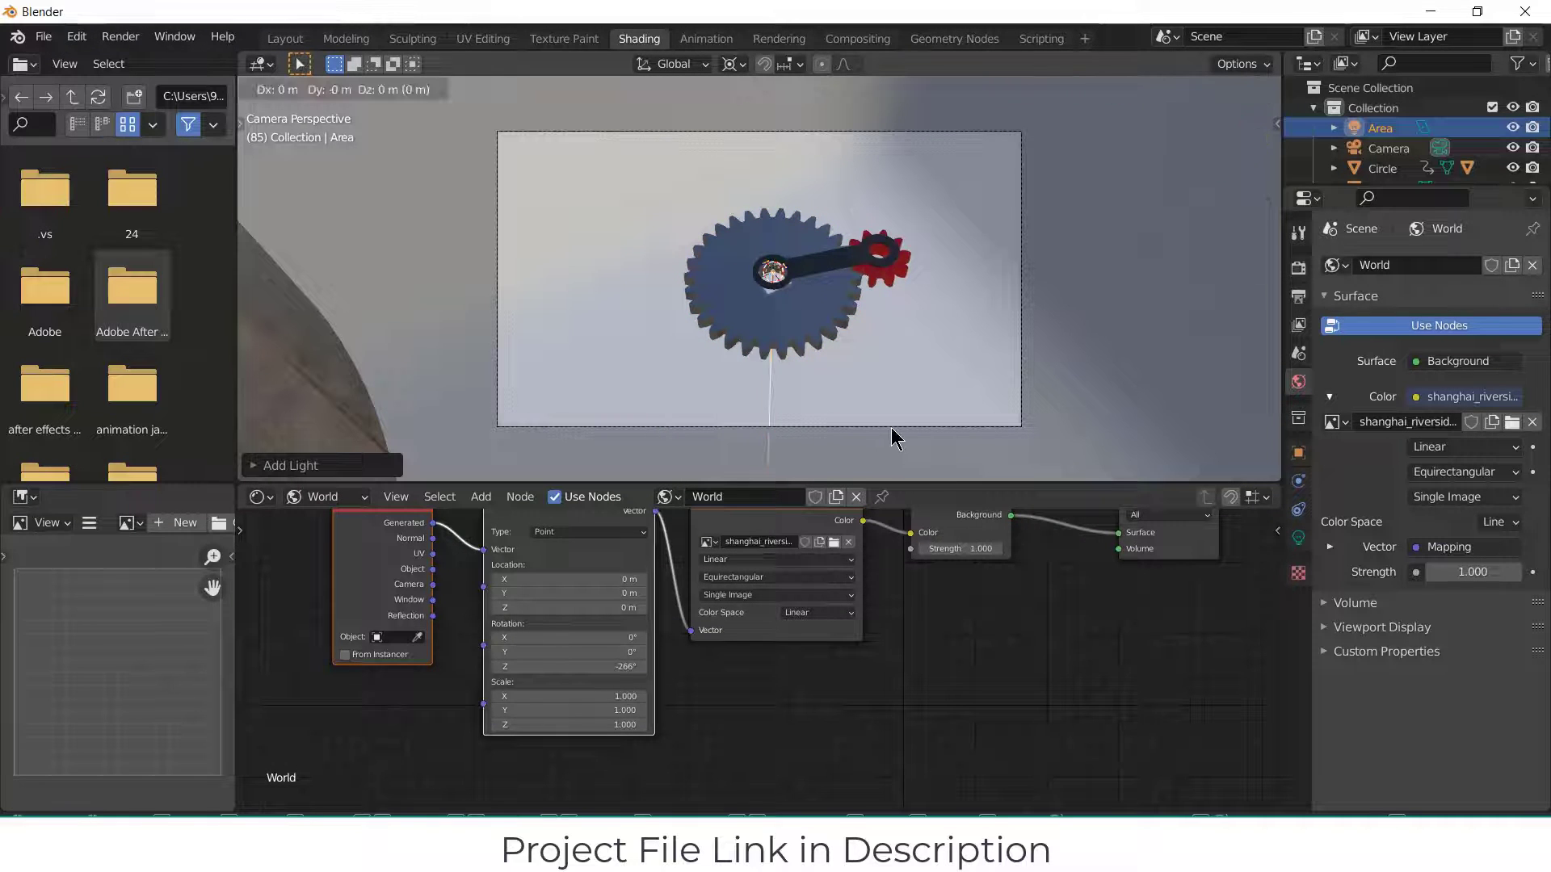
{"action": "left_click", "coordinate": [913, 323]}
Step: Set the transform pivot to Individual Origins and scale the area light up well beyond the gears
{"action": "key", "text": "s"}
{"action": "left_click", "coordinate": [442, 436]}
{"action": "left_click", "coordinate": [732, 64]}
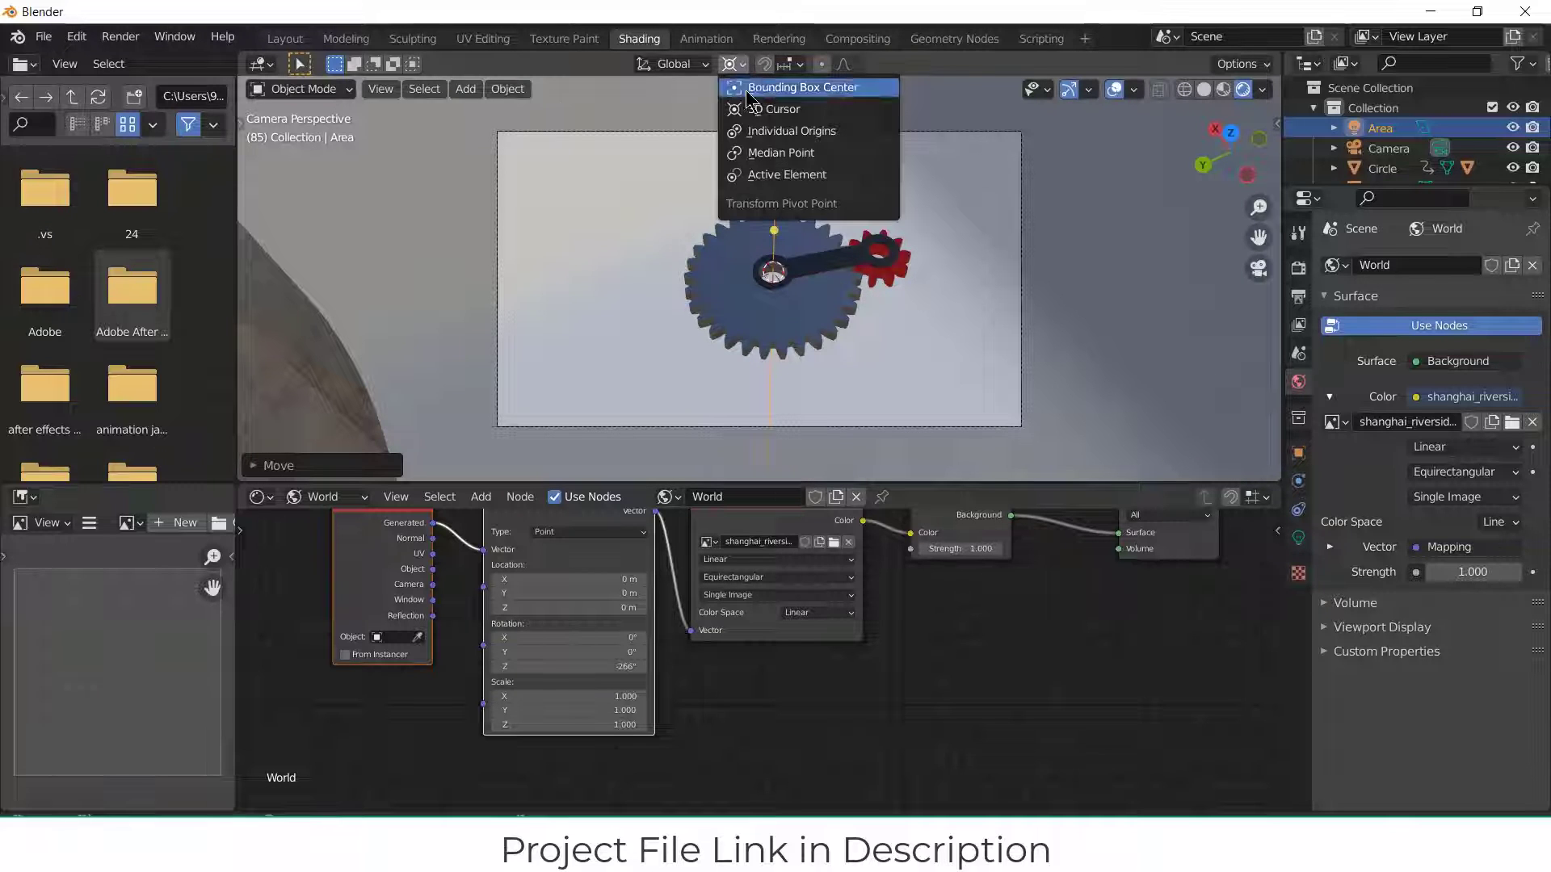
{"action": "left_click", "coordinate": [780, 129]}
{"action": "key", "text": "s"}
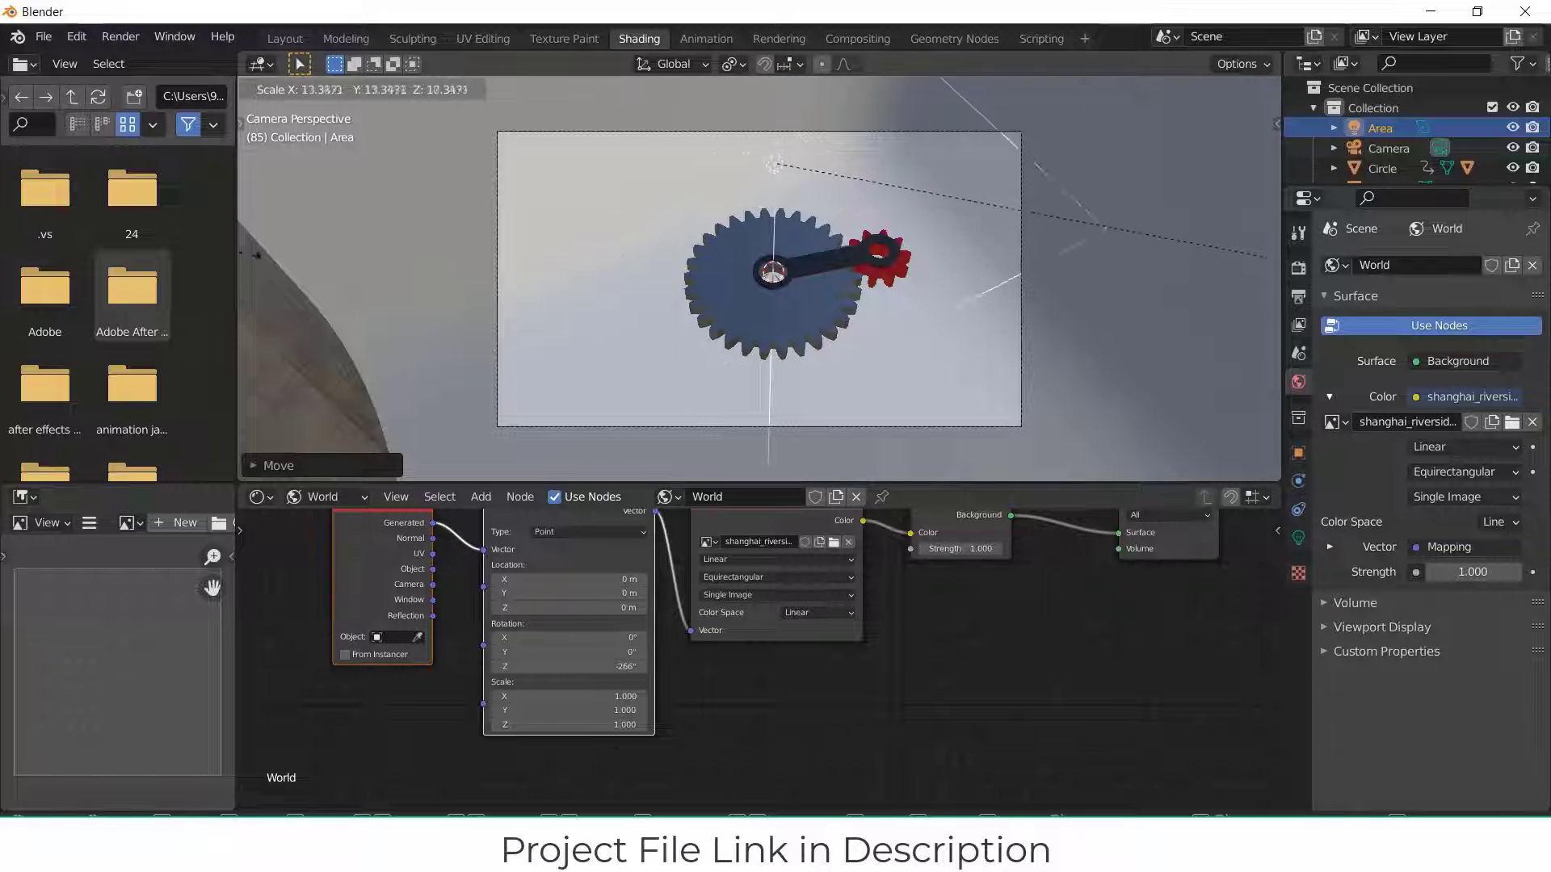
{"action": "left_click", "coordinate": [942, 345]}
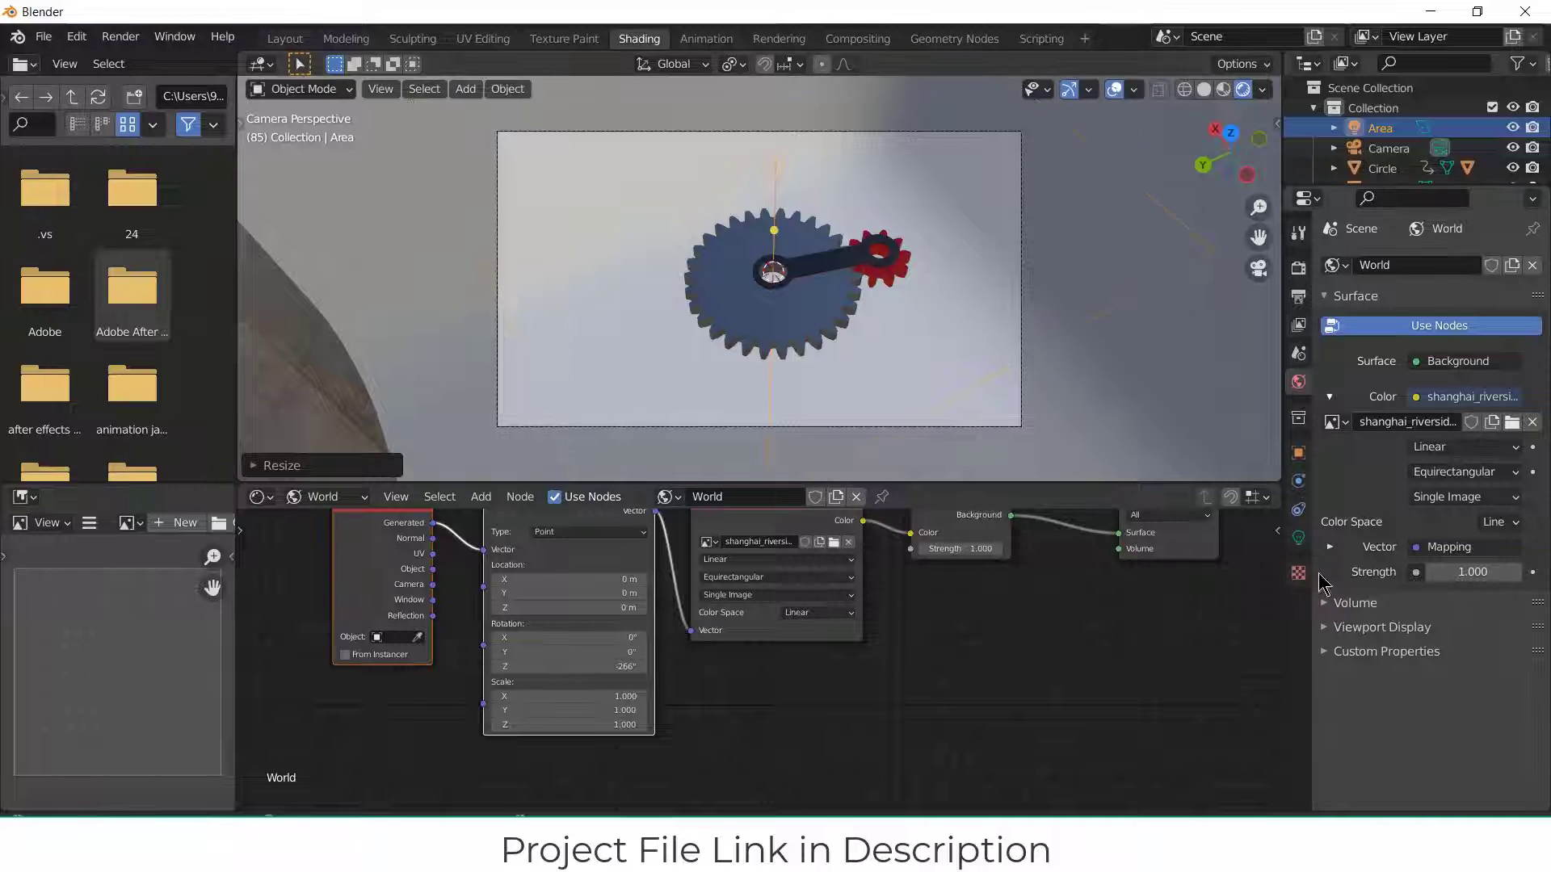
Step: Set the area light's power to 500 W
{"action": "left_click", "coordinate": [1299, 539]}
{"action": "left_click", "coordinate": [1439, 396]}
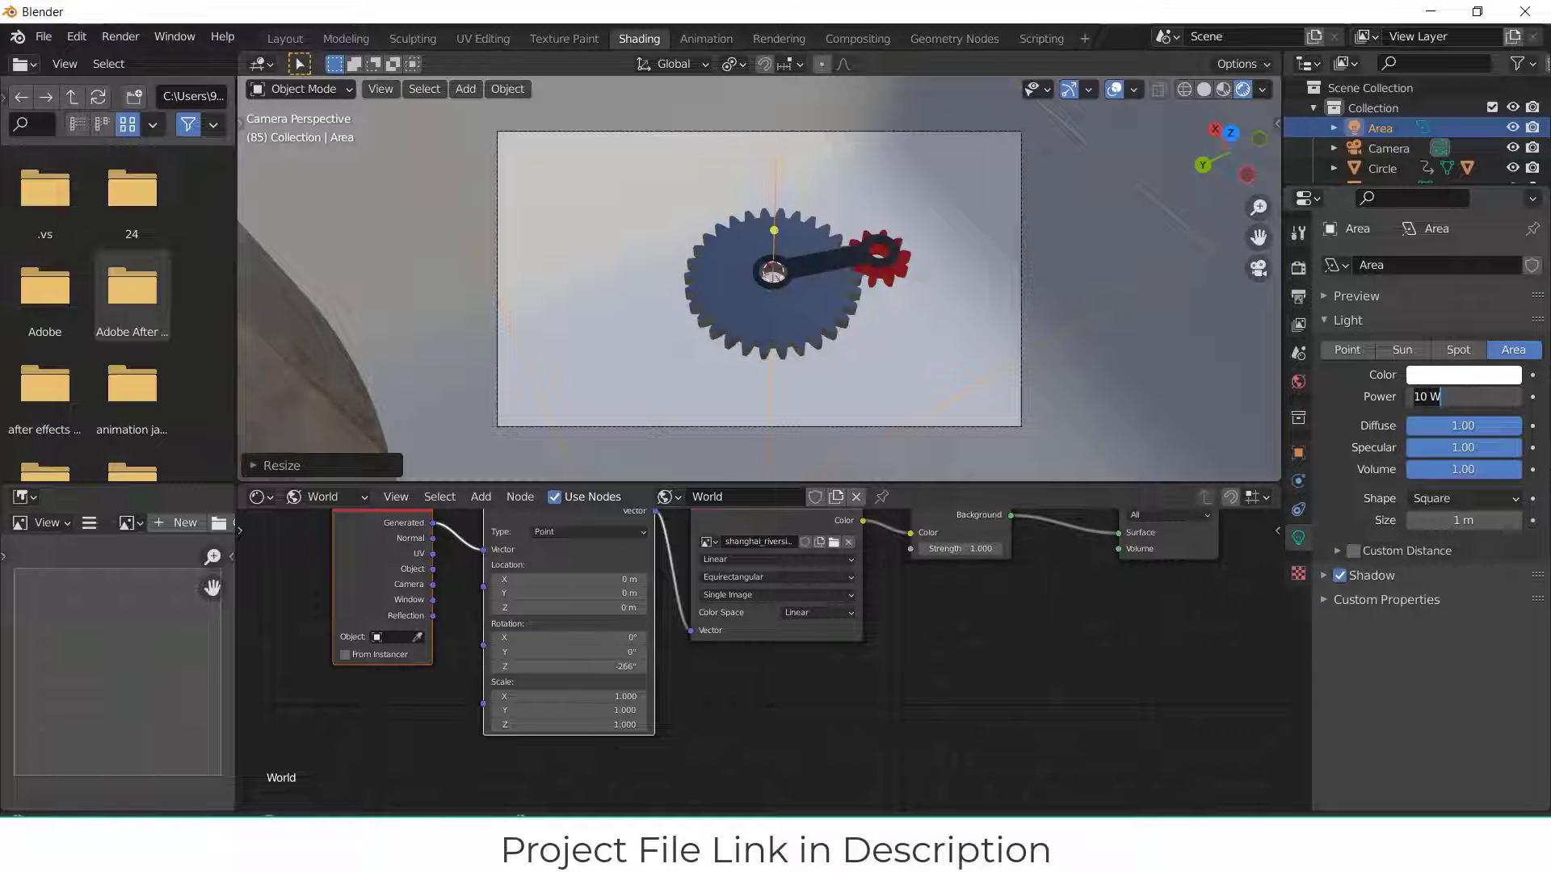
{"action": "type", "text": "500"}
{"action": "key", "text": "Return"}
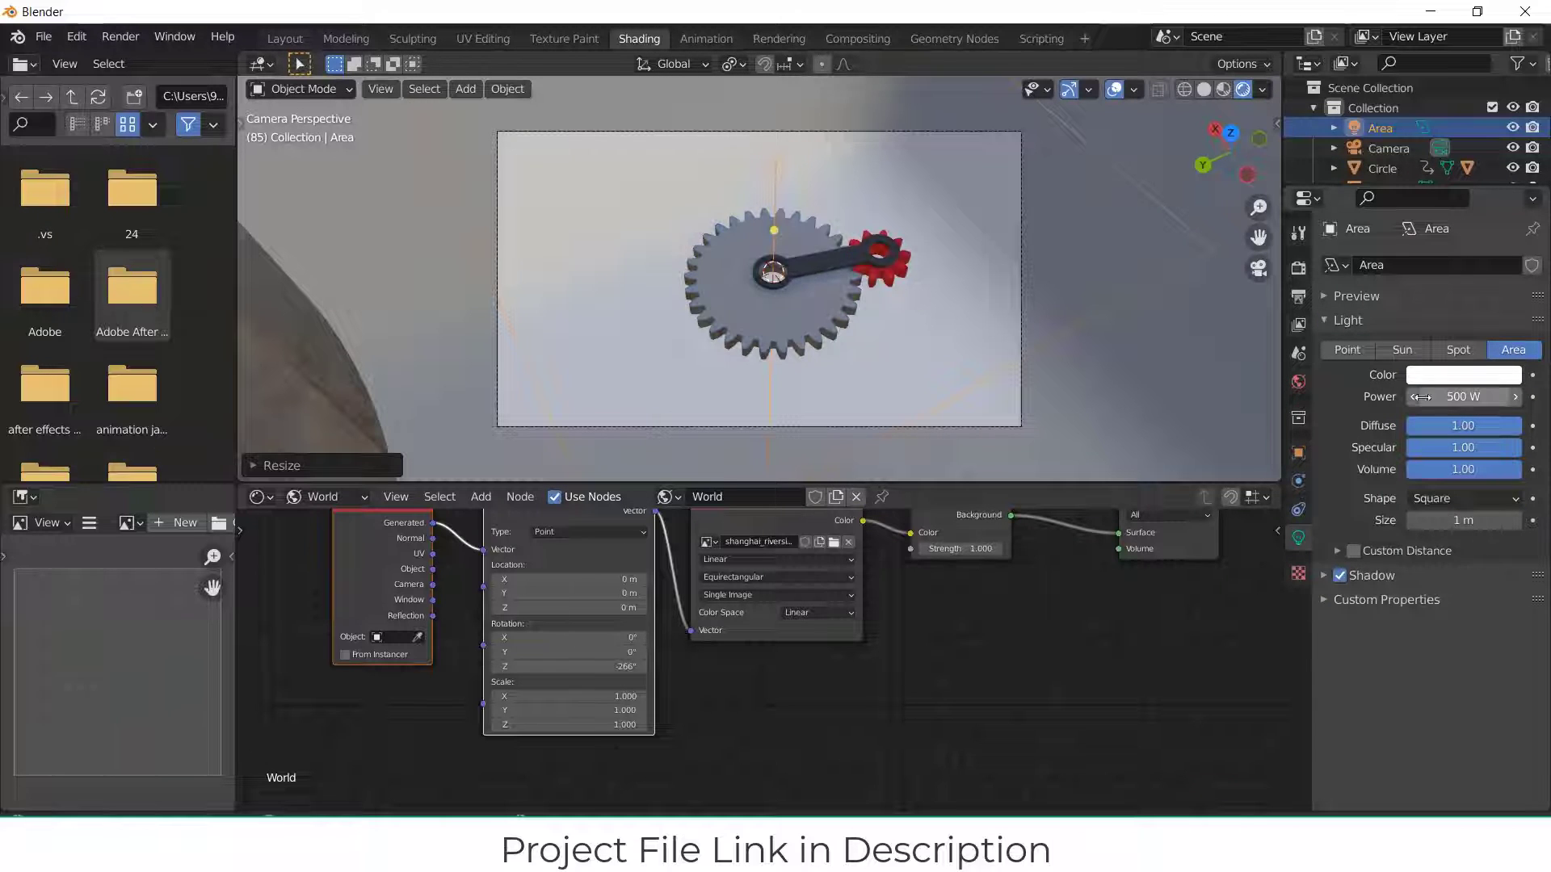
Step: Render the current frame as a test image and close the render window after checking the lighting
{"action": "left_click", "coordinate": [121, 36]}
{"action": "left_click", "coordinate": [135, 59]}
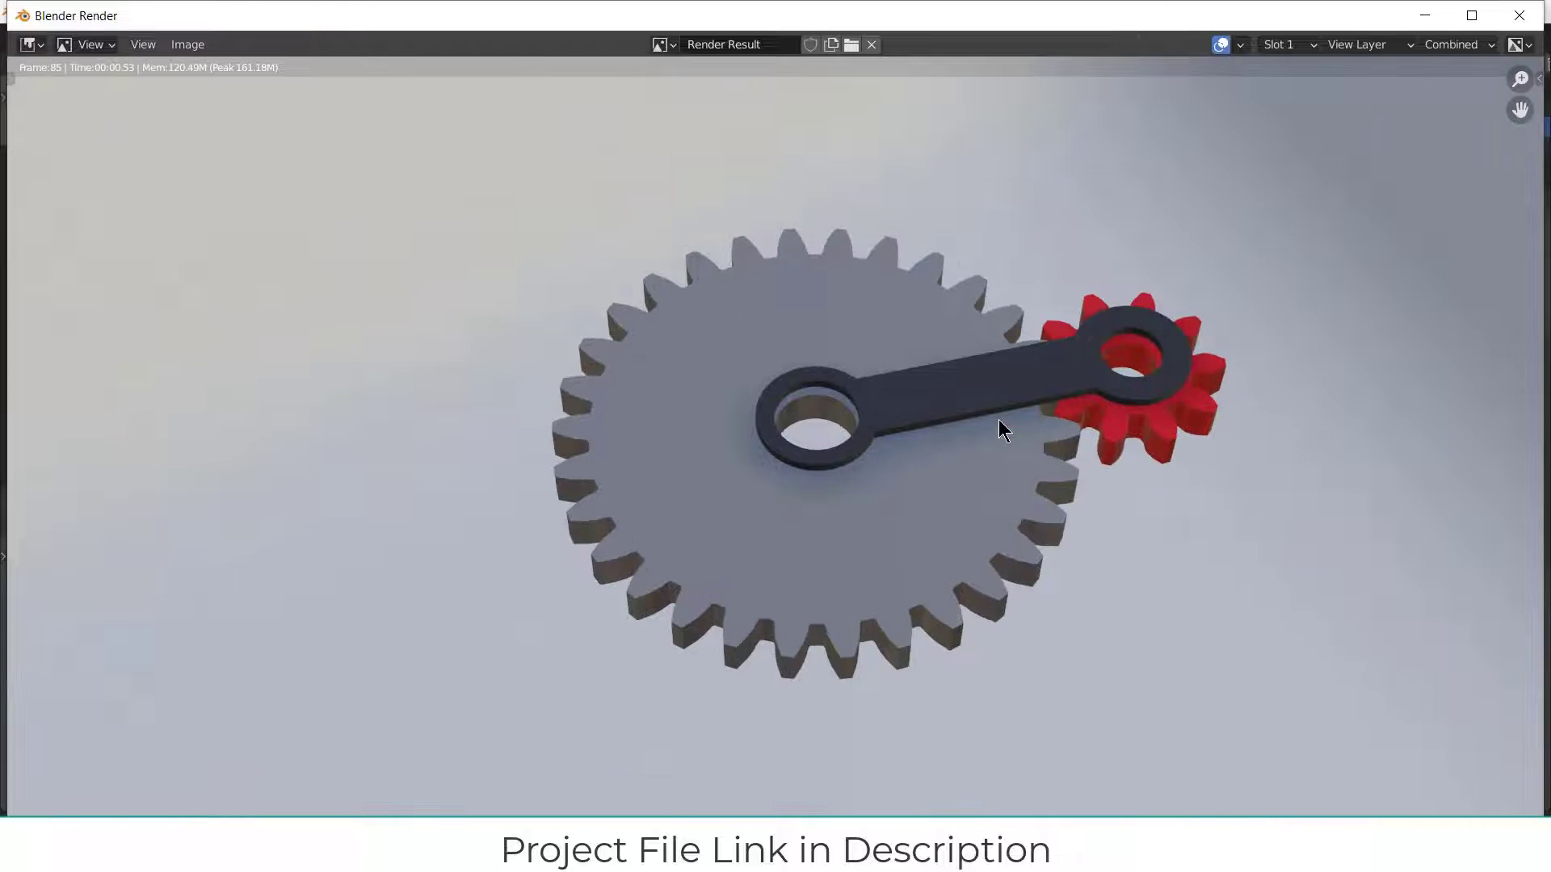
{"action": "left_click", "coordinate": [1518, 14]}
Step: Shade the large gear and the small red gear smooth, with Auto Smooth enabled on both
{"action": "left_click", "coordinate": [774, 327]}
{"action": "right_click", "coordinate": [797, 327]}
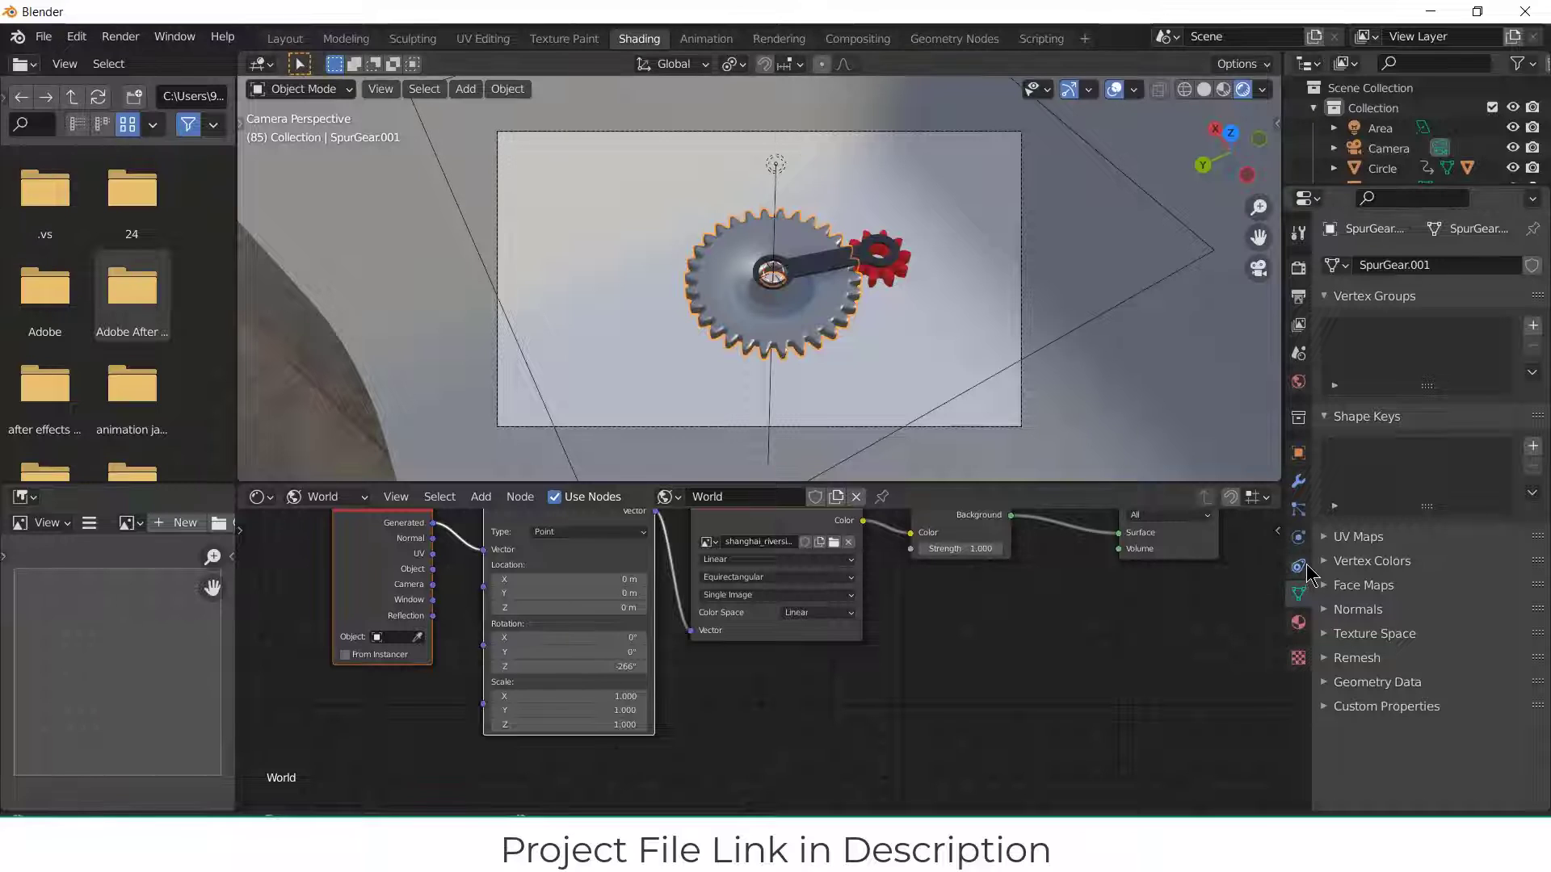
{"action": "left_click", "coordinate": [1361, 610]}
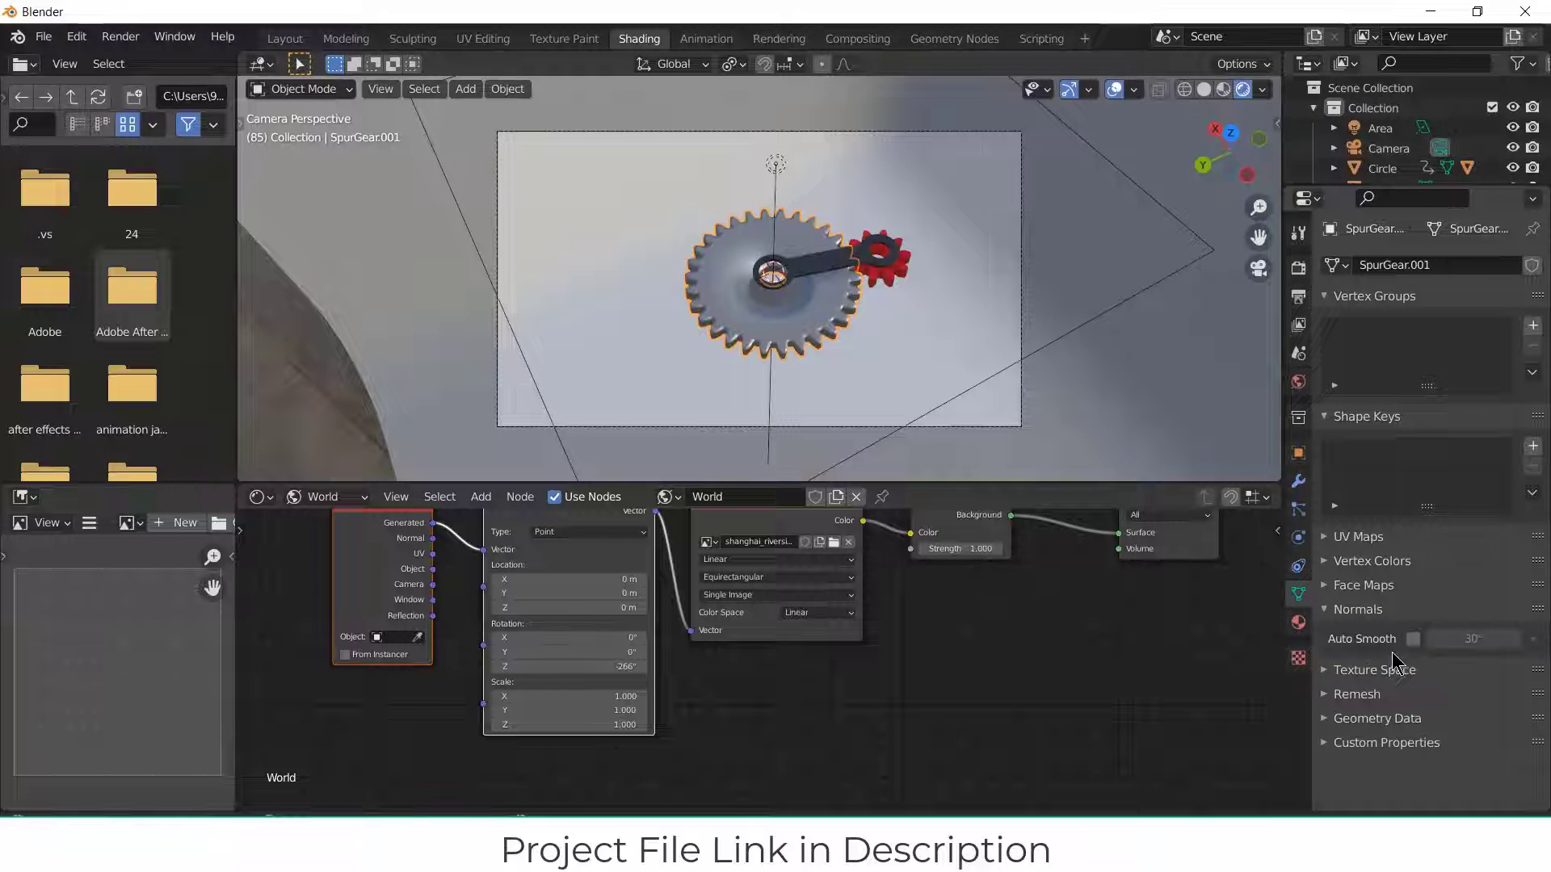
{"action": "left_click", "coordinate": [887, 283]}
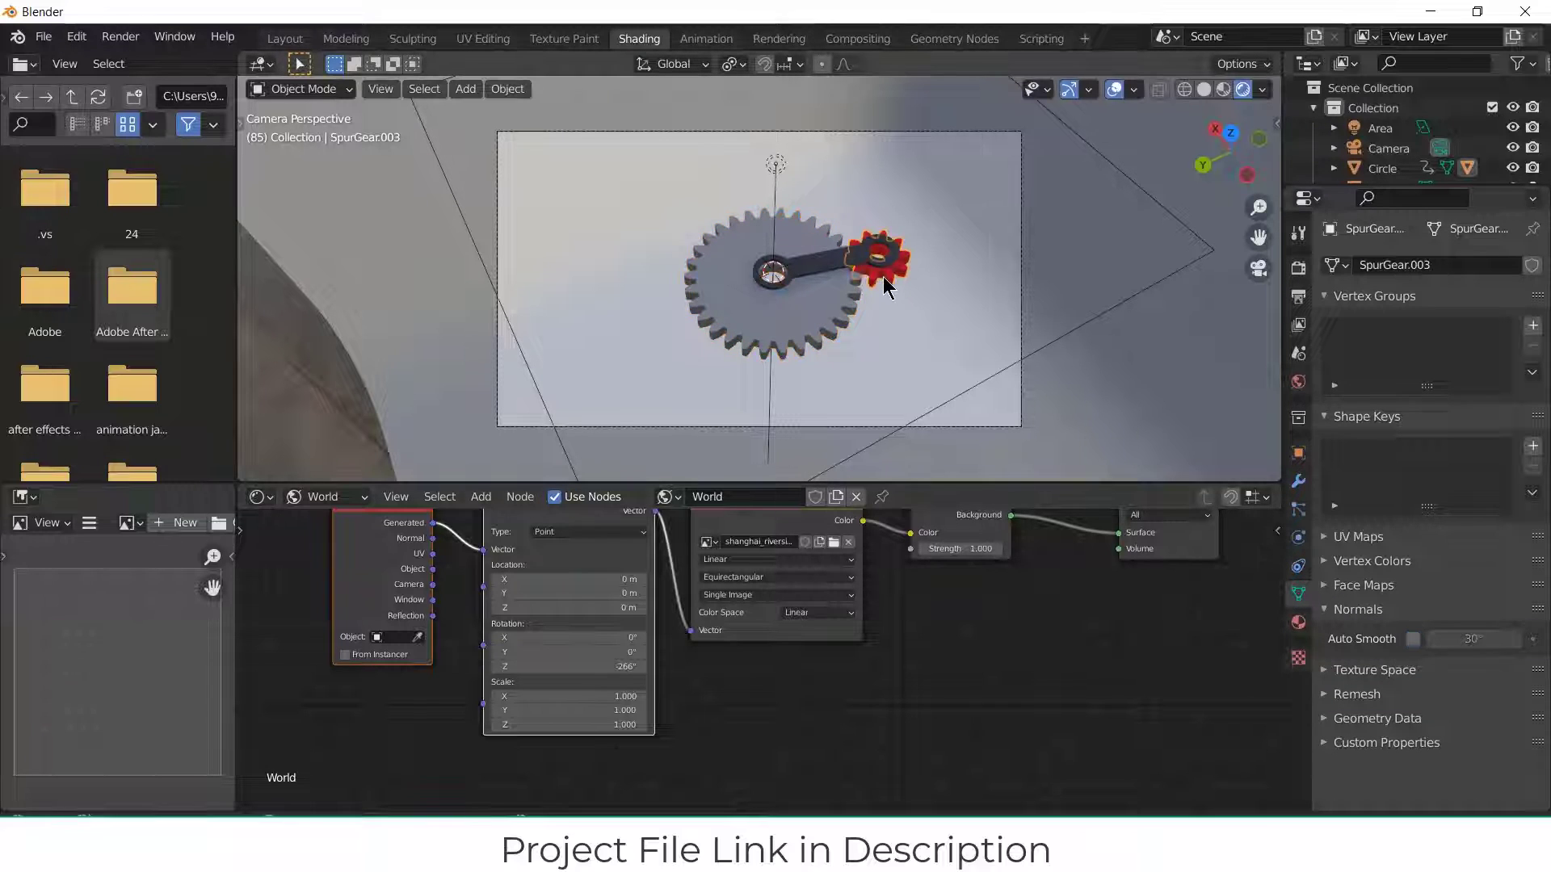
{"action": "right_click", "coordinate": [886, 286]}
{"action": "left_click", "coordinate": [887, 278]}
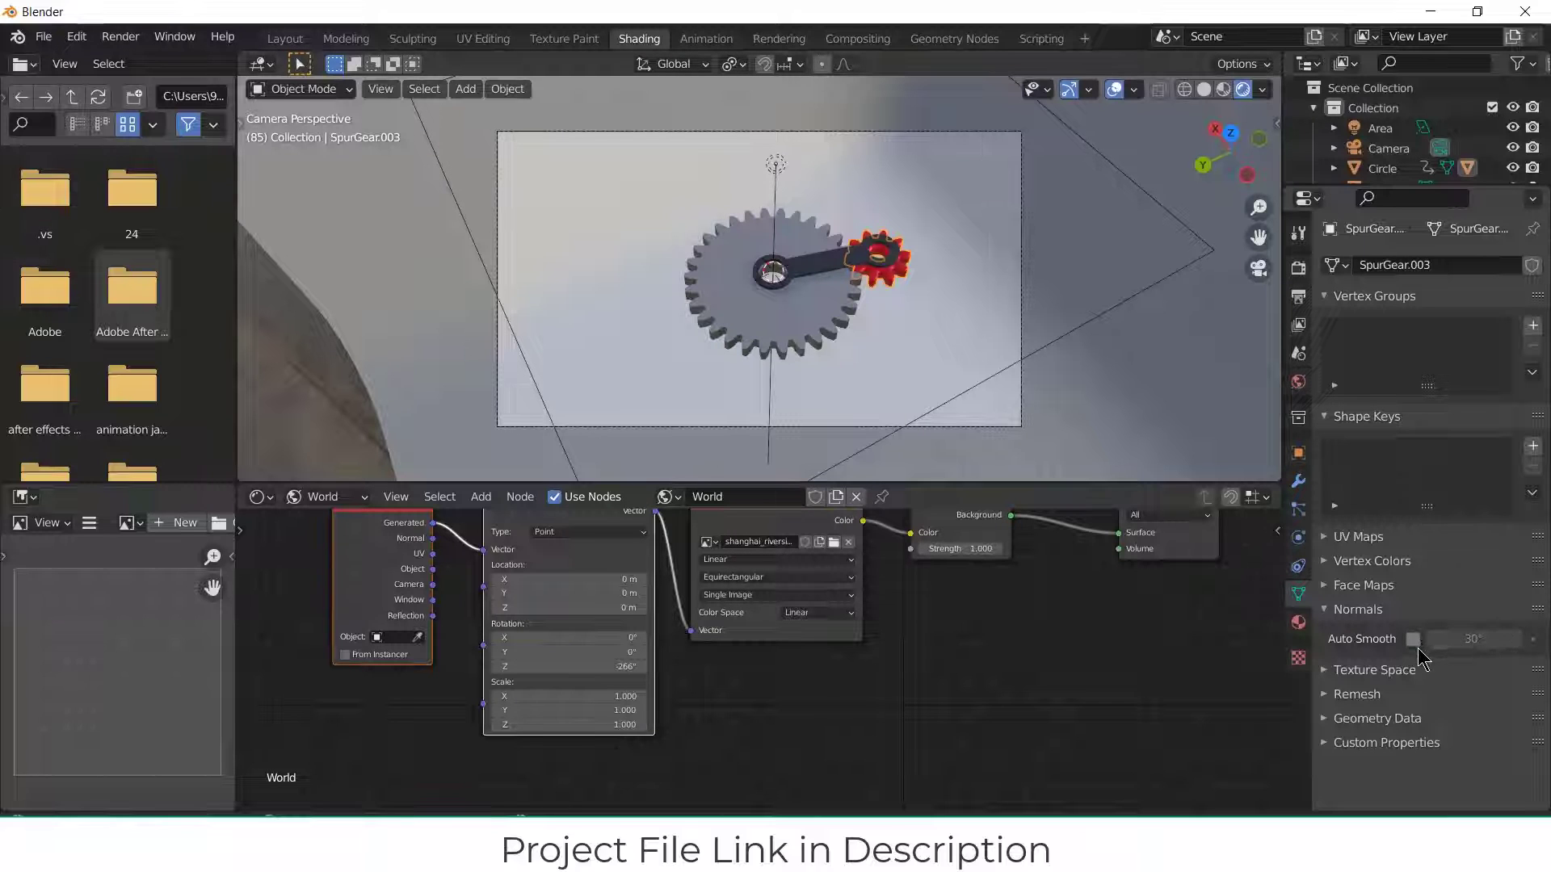
Step: Shade the connecting arm smooth and enable Auto Smooth at 30°
{"action": "left_click", "coordinate": [808, 278]}
{"action": "right_click", "coordinate": [811, 280]}
{"action": "left_click", "coordinate": [811, 281]}
{"action": "left_click", "coordinate": [1414, 639]}
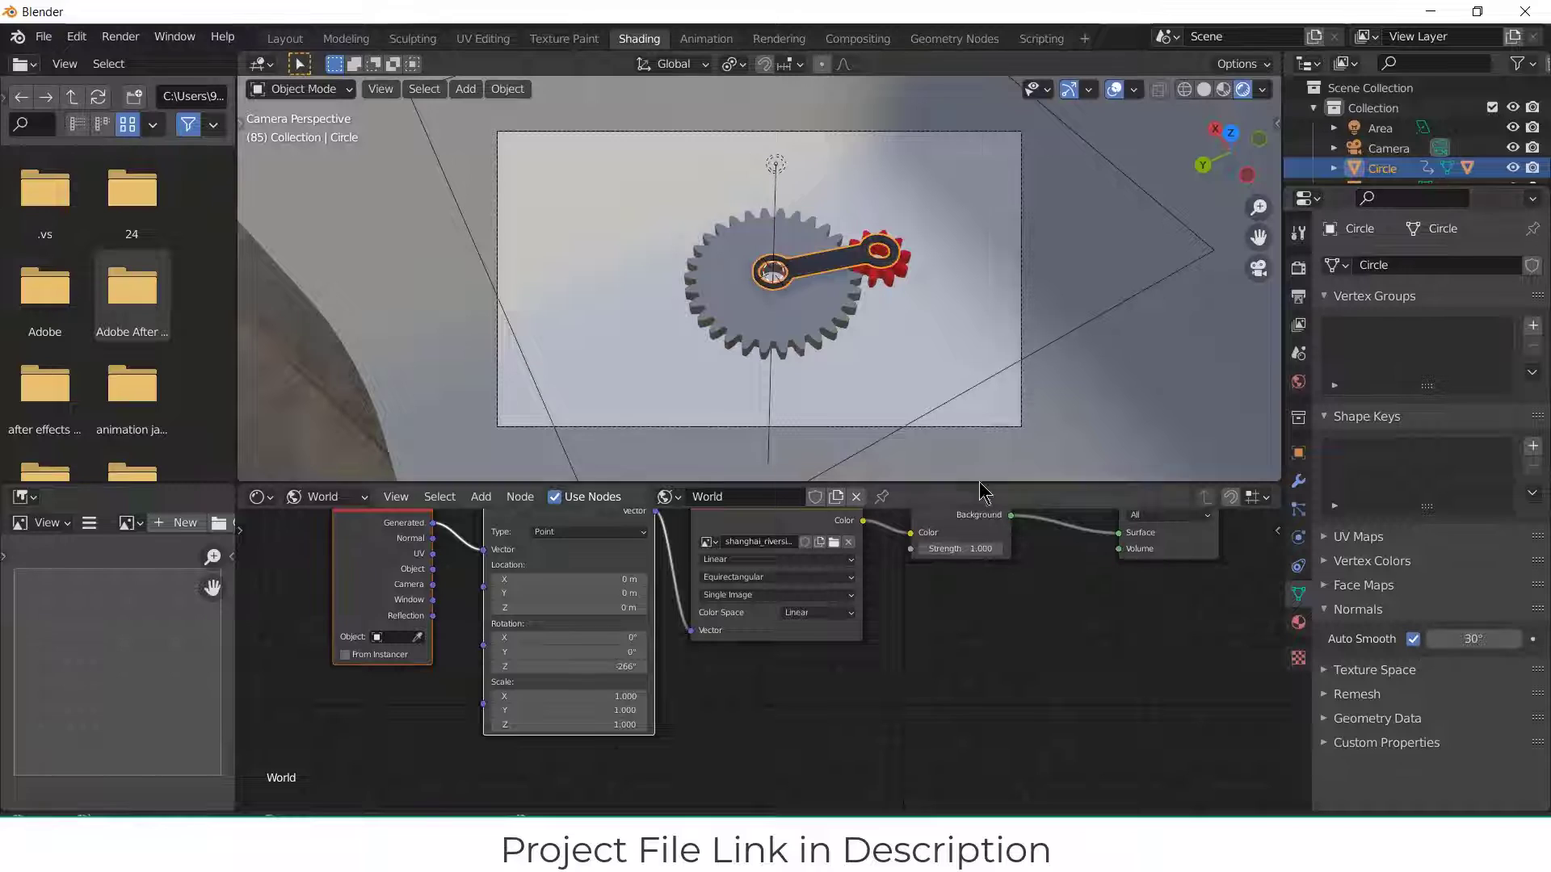
Step: Try rendering the current frame with the Cycles engine on GPU Compute
{"action": "left_click", "coordinate": [1299, 269]}
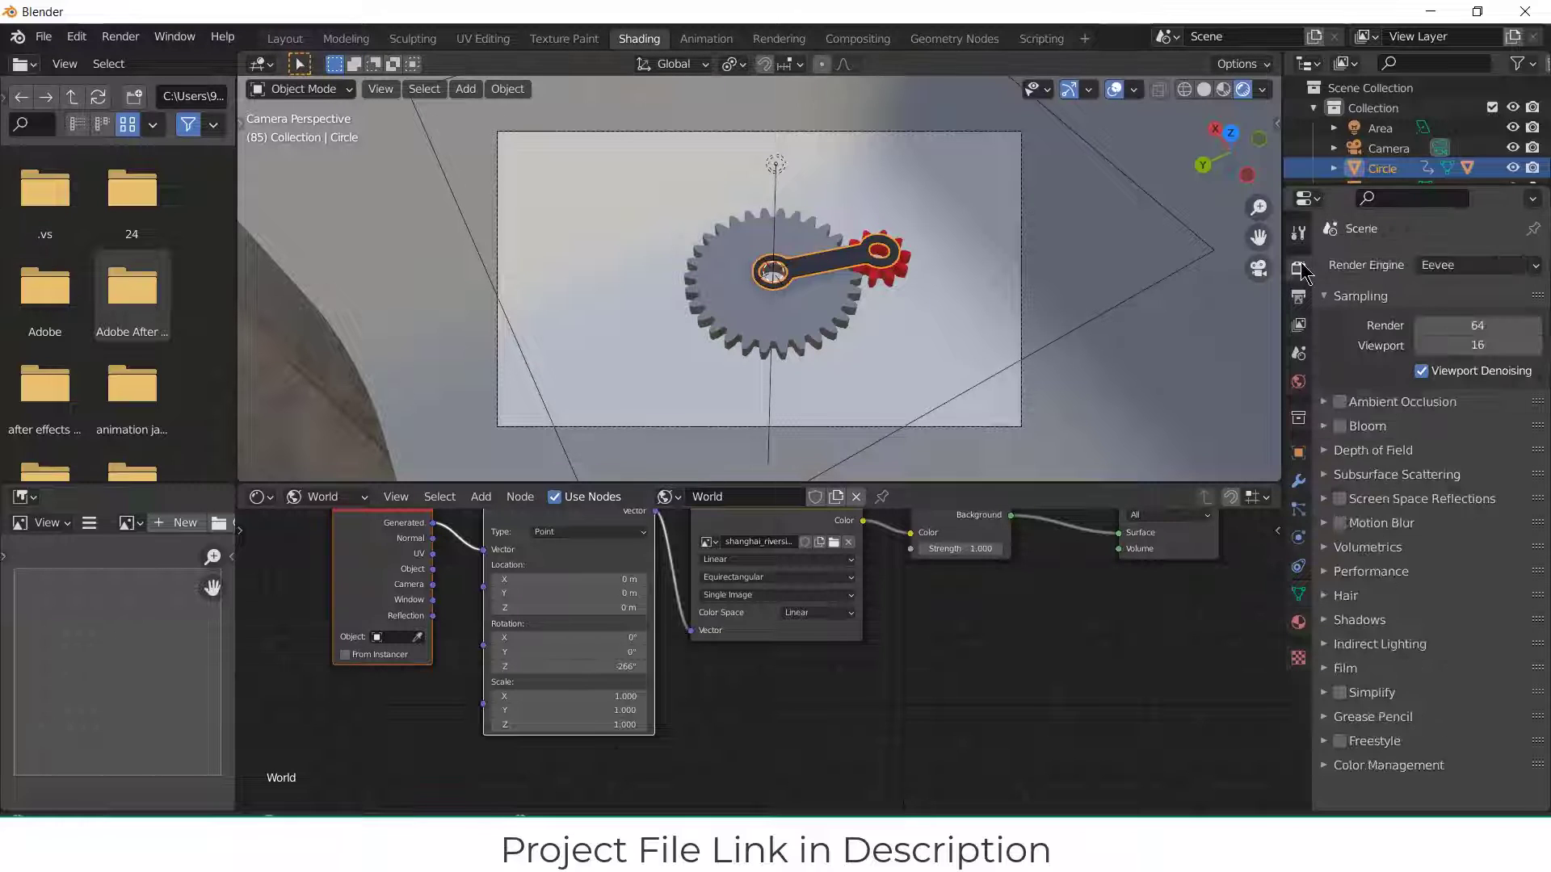
{"action": "left_click", "coordinate": [1499, 268]}
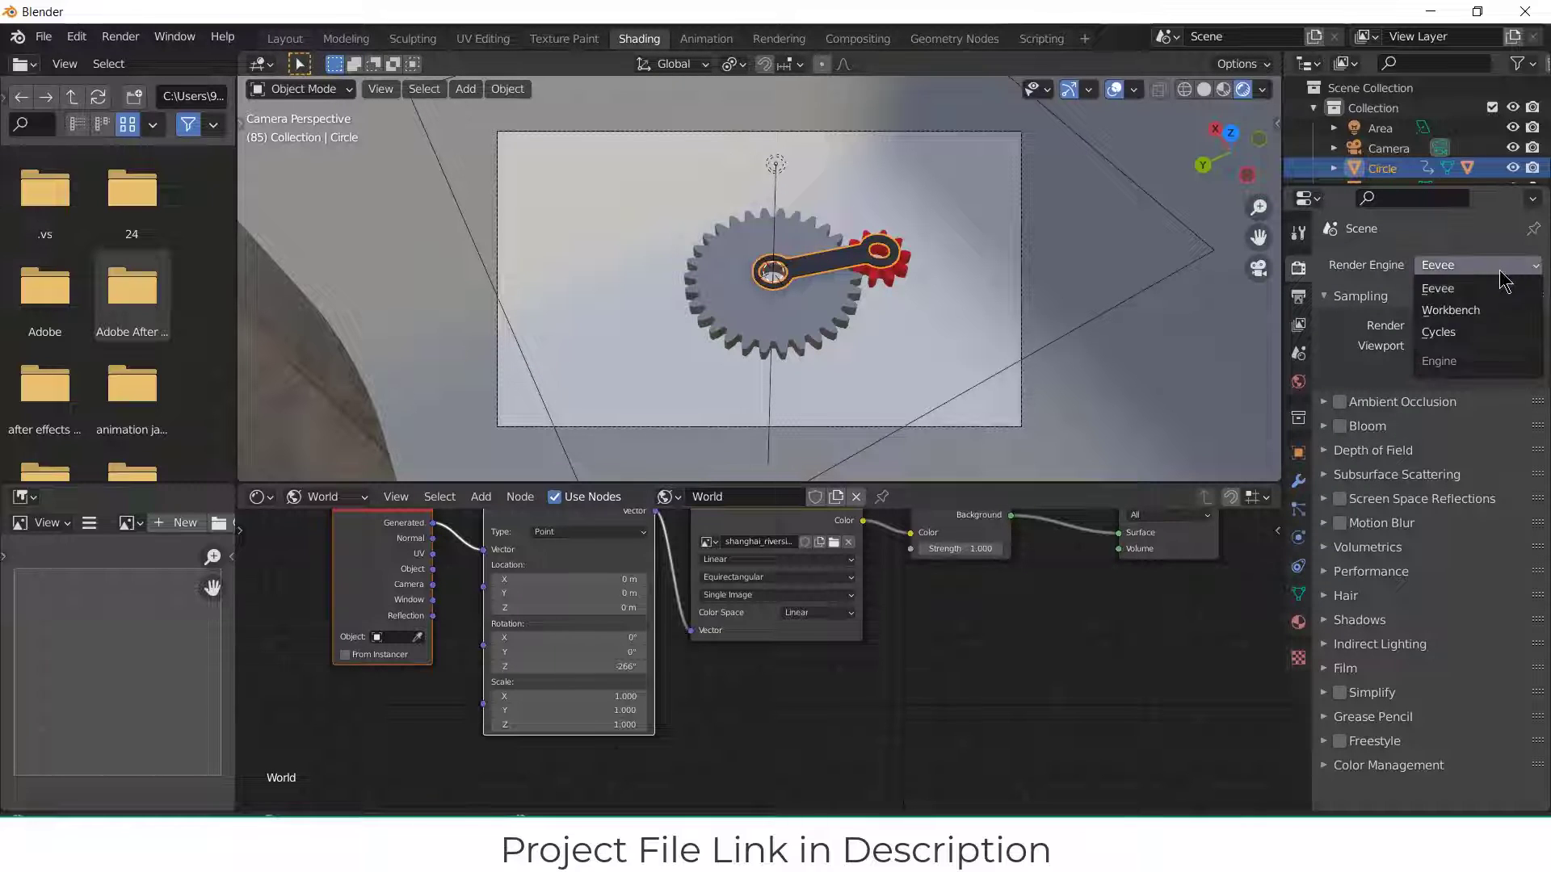
{"action": "left_click", "coordinate": [1501, 333]}
{"action": "left_click", "coordinate": [1501, 315]}
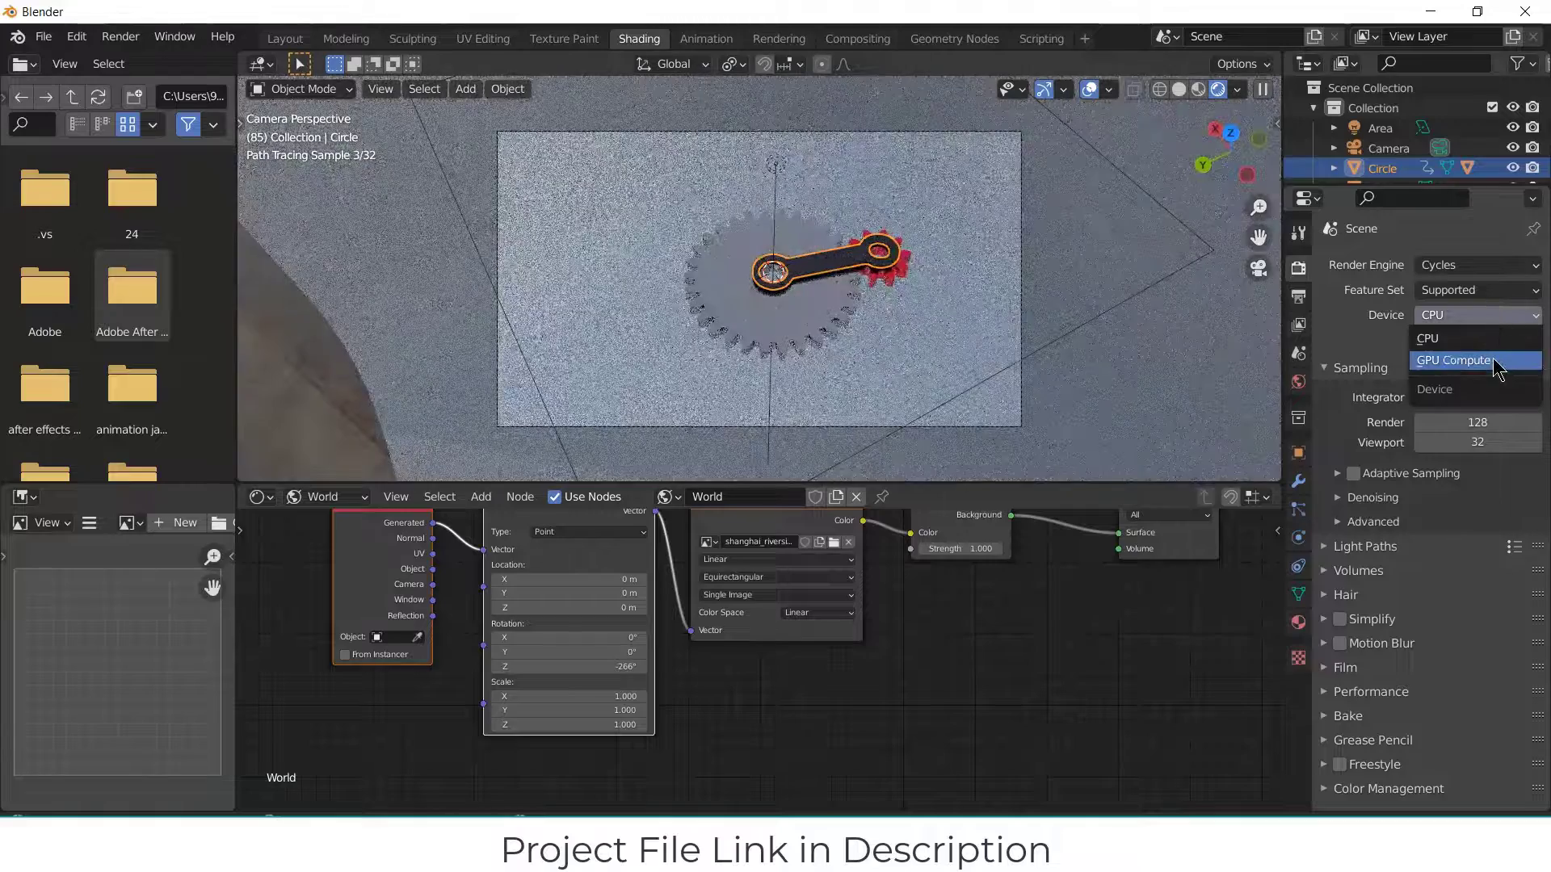
{"action": "left_click", "coordinate": [1494, 359]}
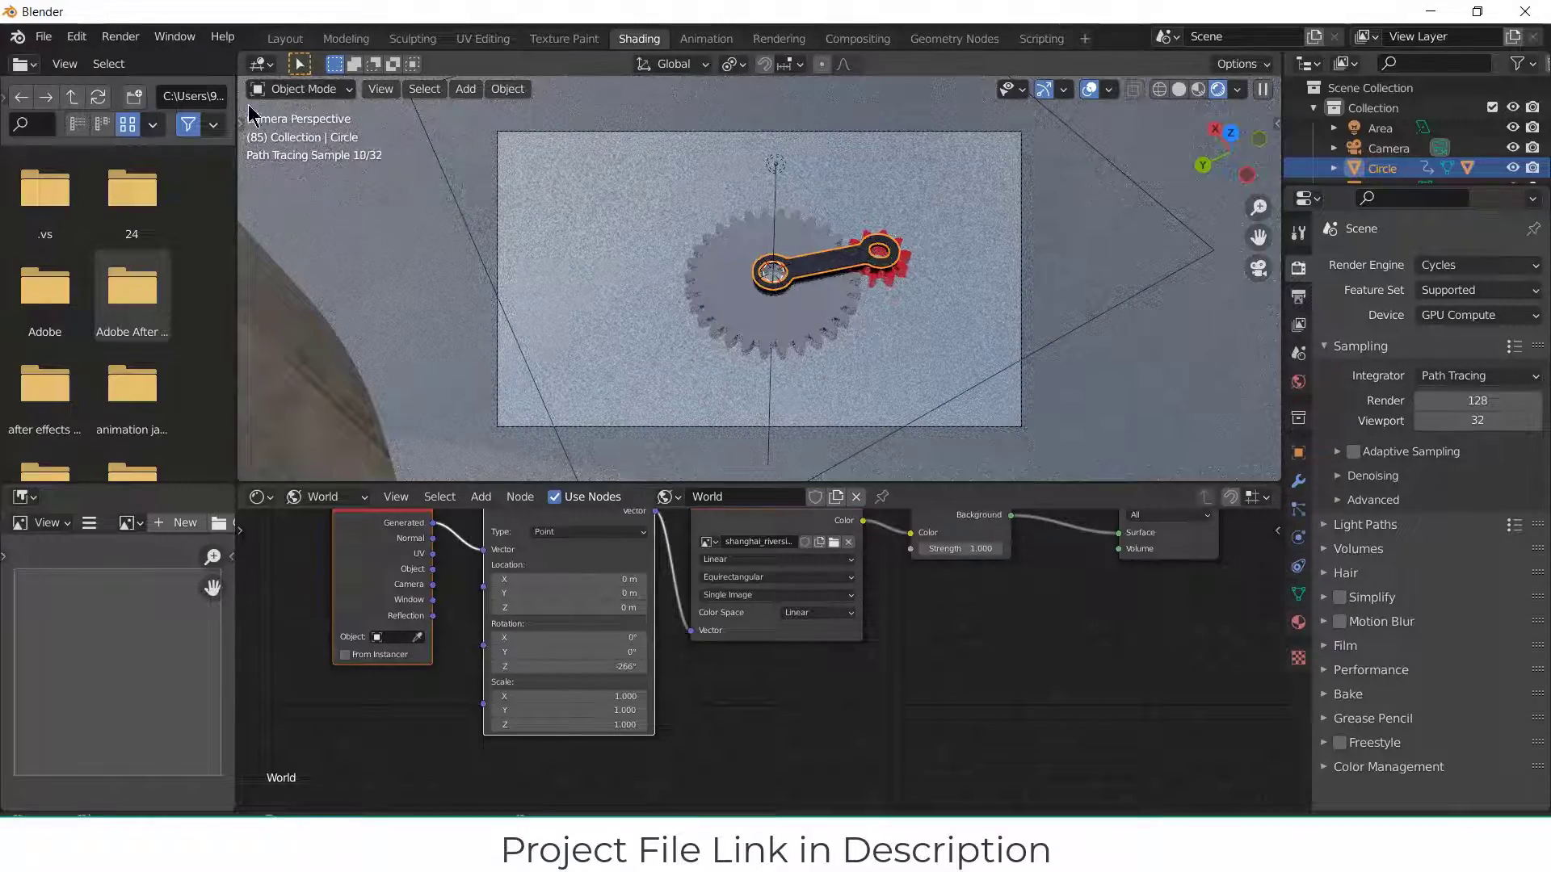
{"action": "left_click", "coordinate": [120, 37]}
{"action": "left_click", "coordinate": [137, 55]}
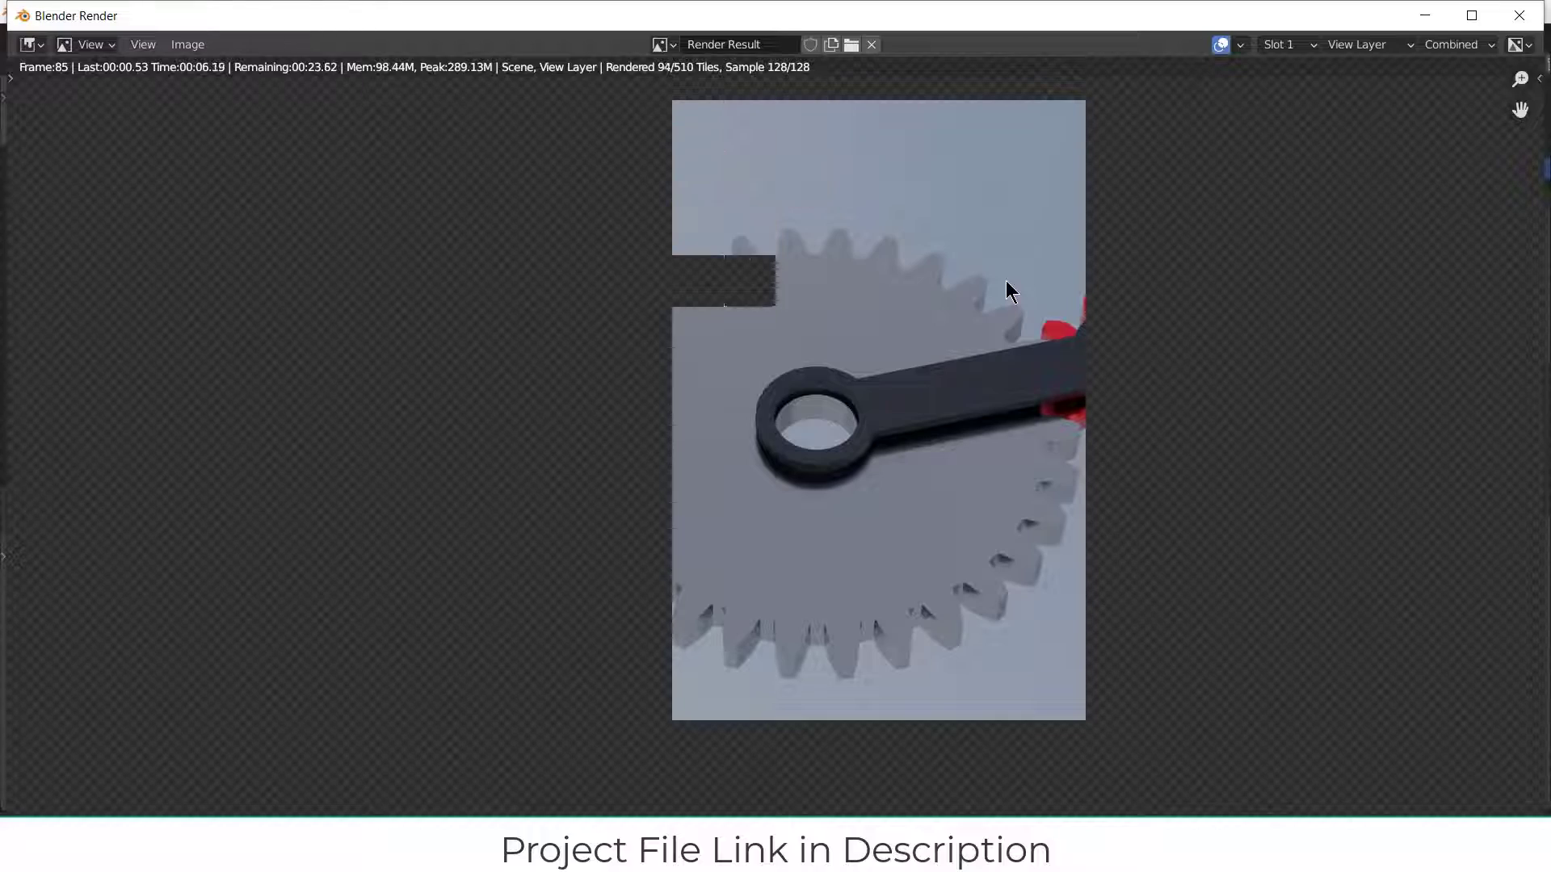
{"action": "left_click", "coordinate": [1520, 16]}
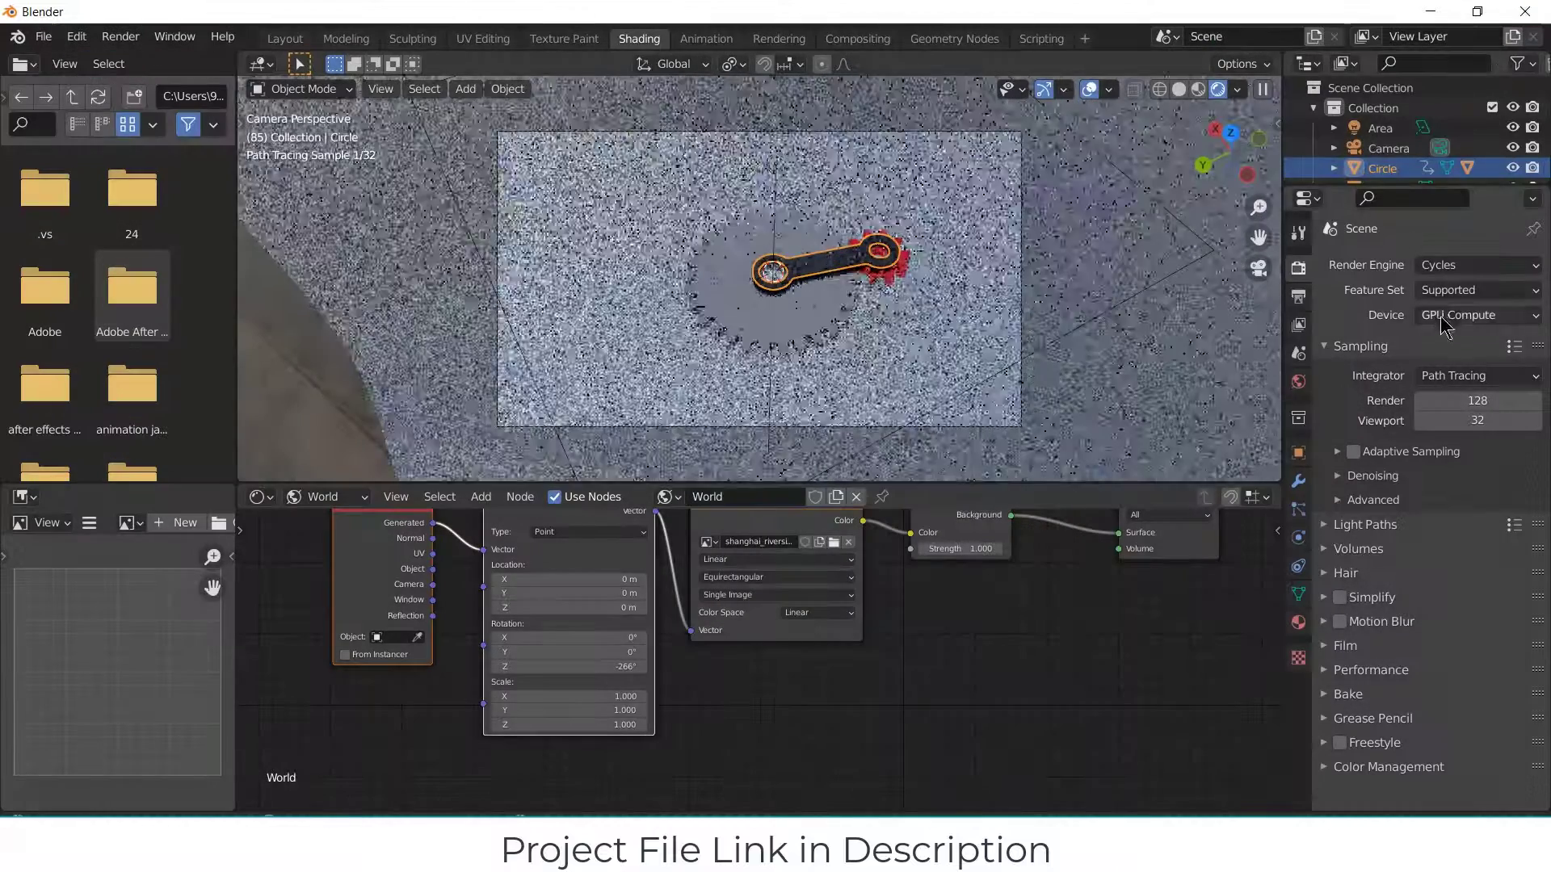
Step: Set the render engine to Eevee with Ambient Occlusion and Bloom enabled, and test-render the current frame
{"action": "left_click", "coordinate": [1467, 266]}
{"action": "left_click", "coordinate": [1464, 289]}
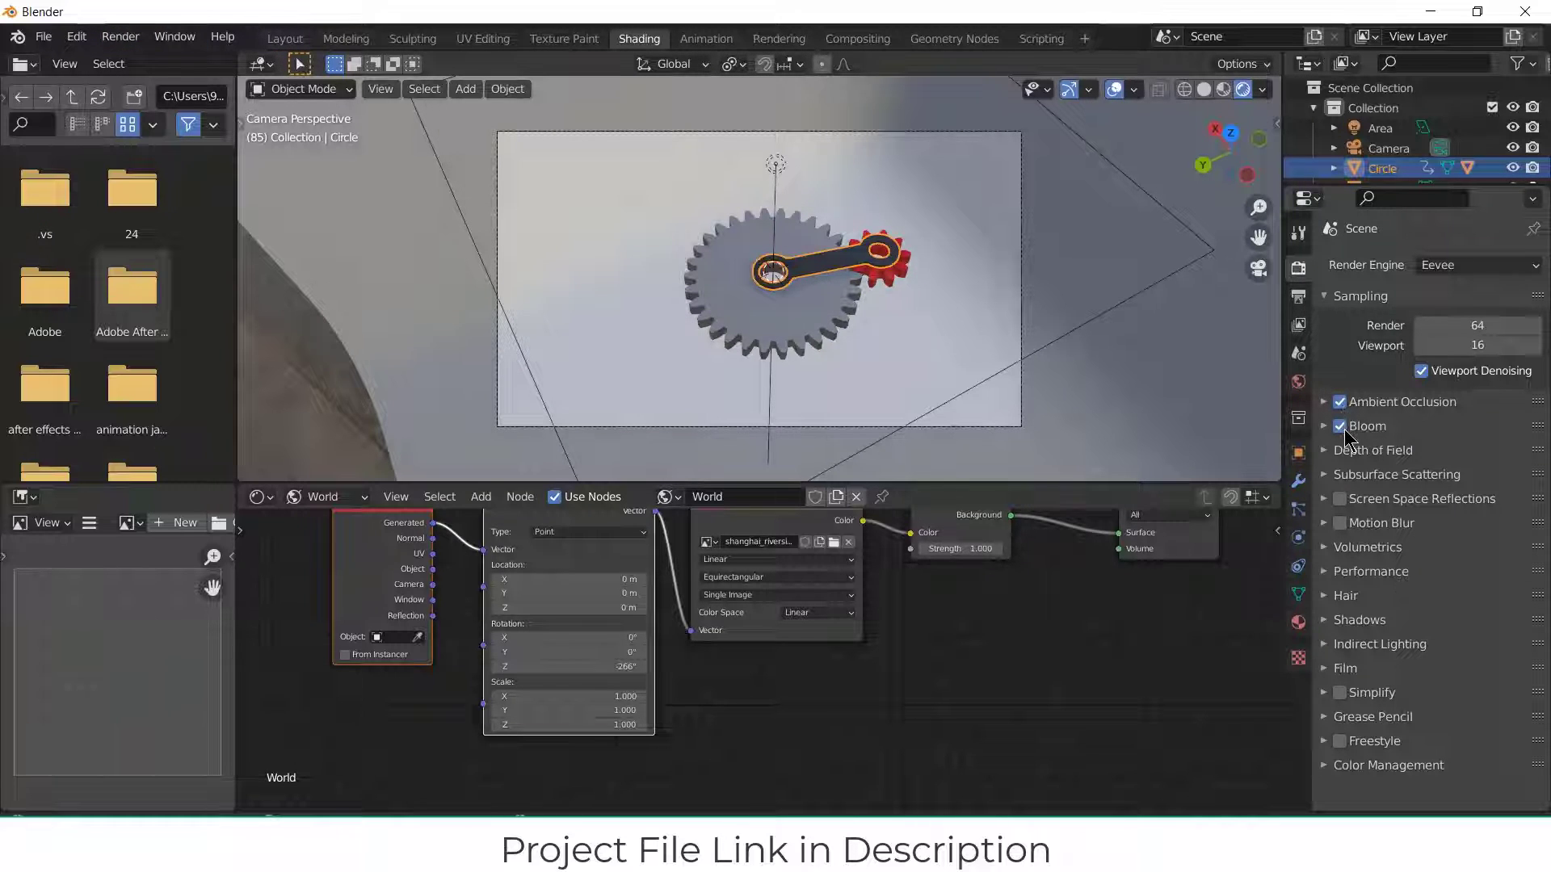
{"action": "left_click", "coordinate": [125, 37]}
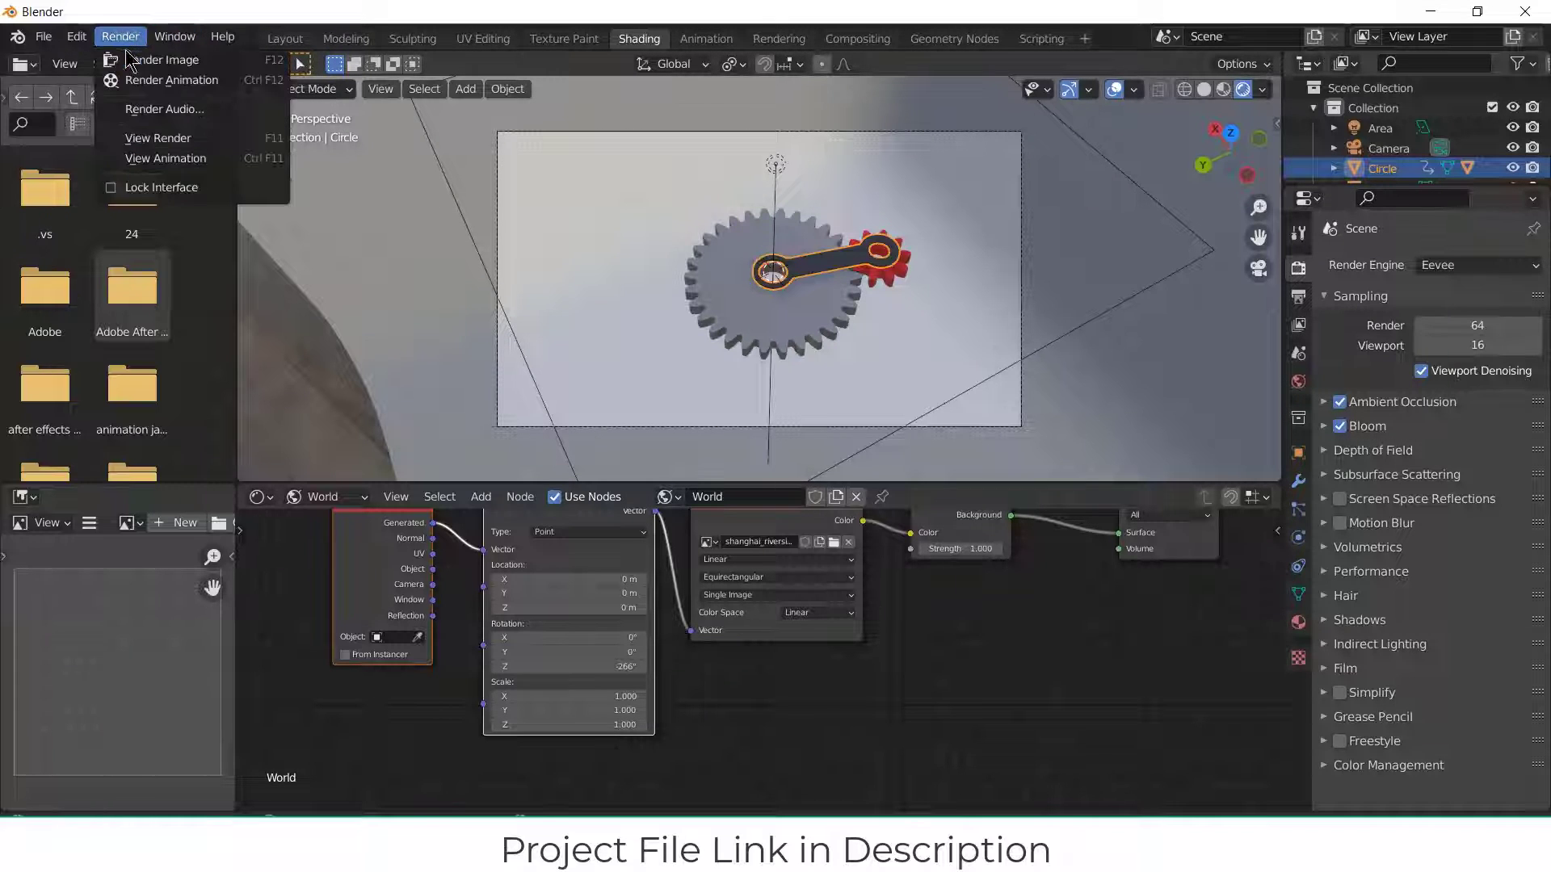
{"action": "left_click", "coordinate": [153, 55]}
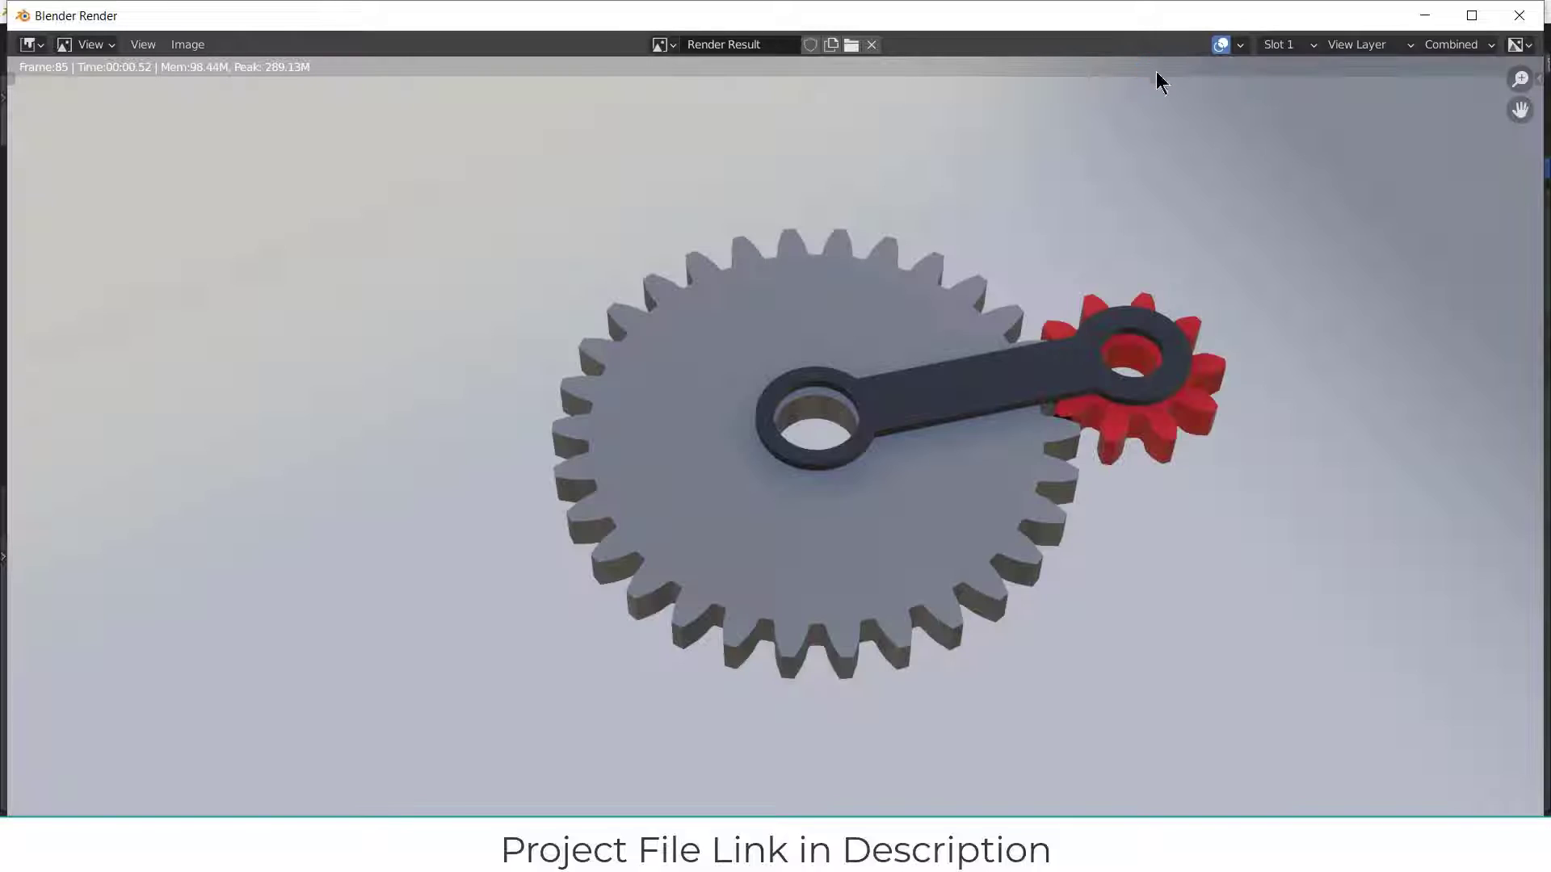
{"action": "left_click", "coordinate": [1519, 15]}
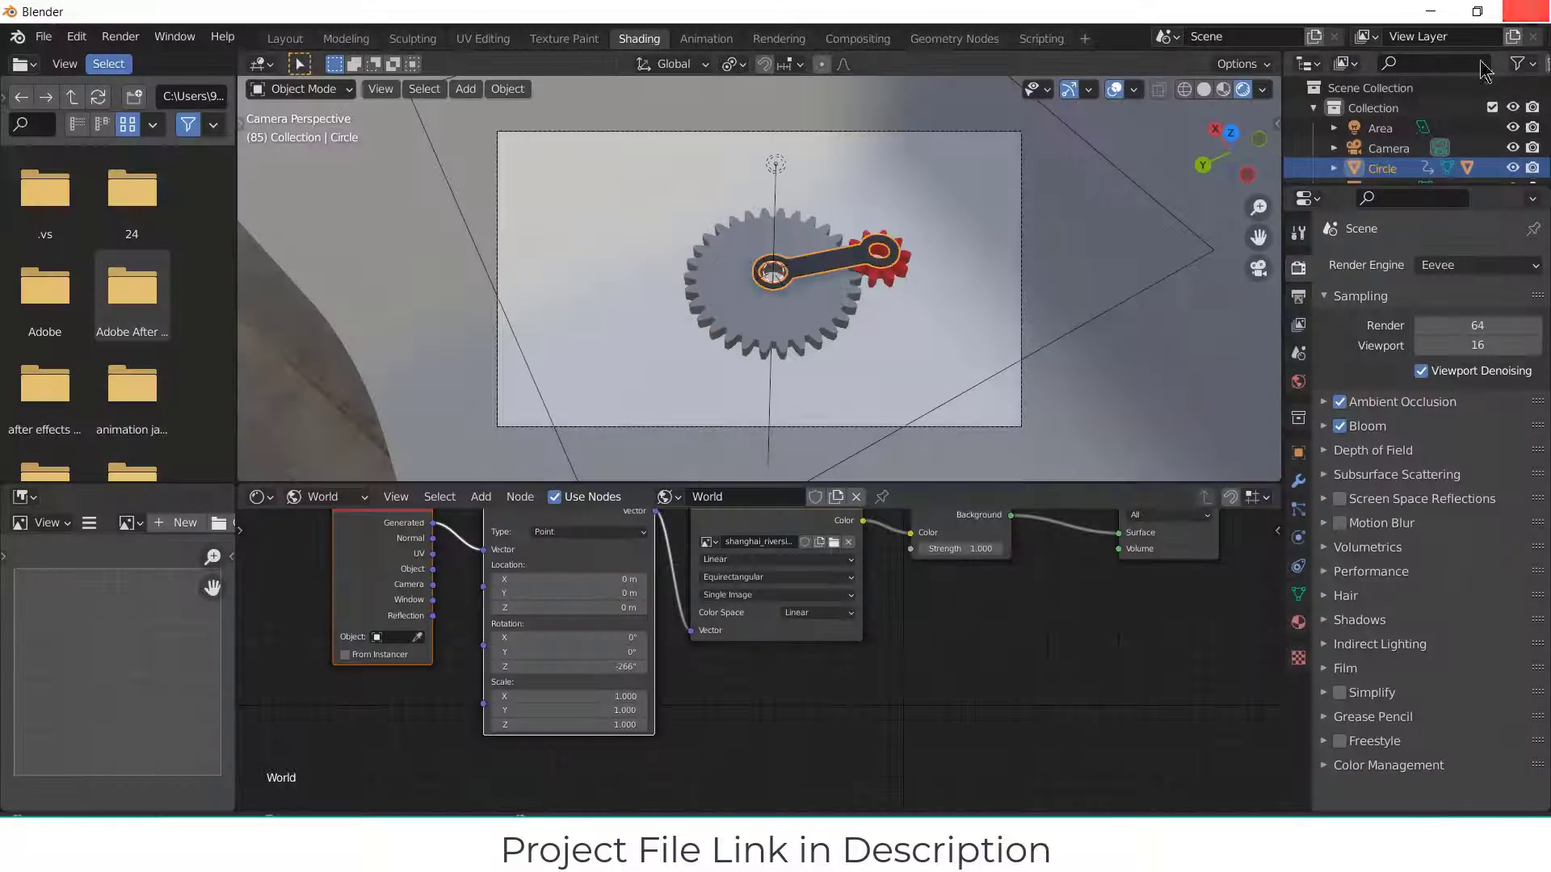
Step: Set the render output file format to FFmpeg Video with an MPEG-4 container
{"action": "left_click", "coordinate": [1299, 297]}
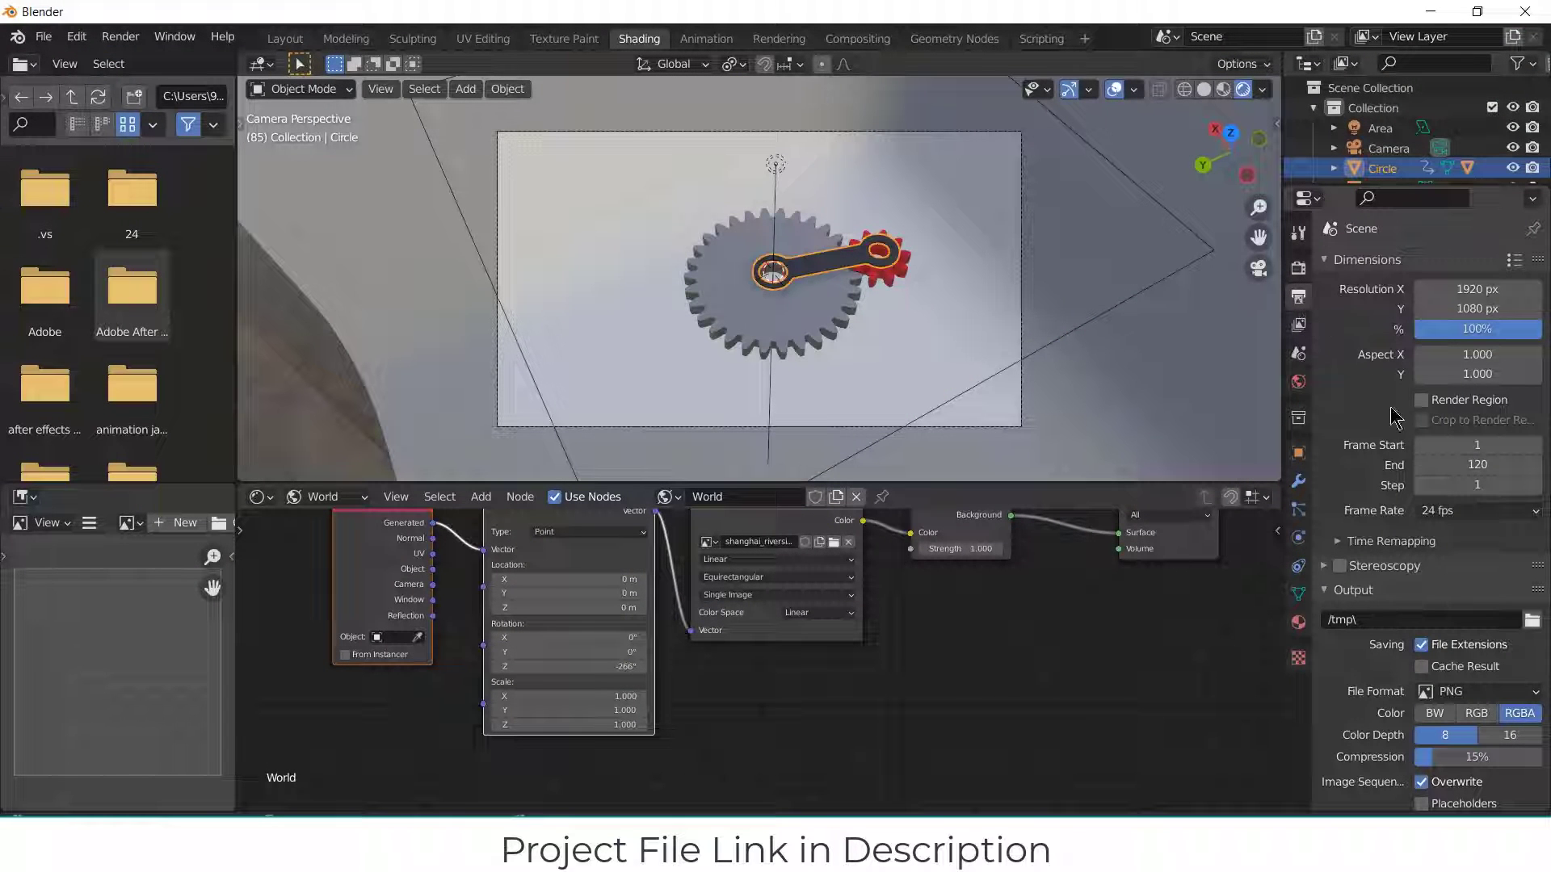
{"action": "left_click", "coordinate": [1491, 693]}
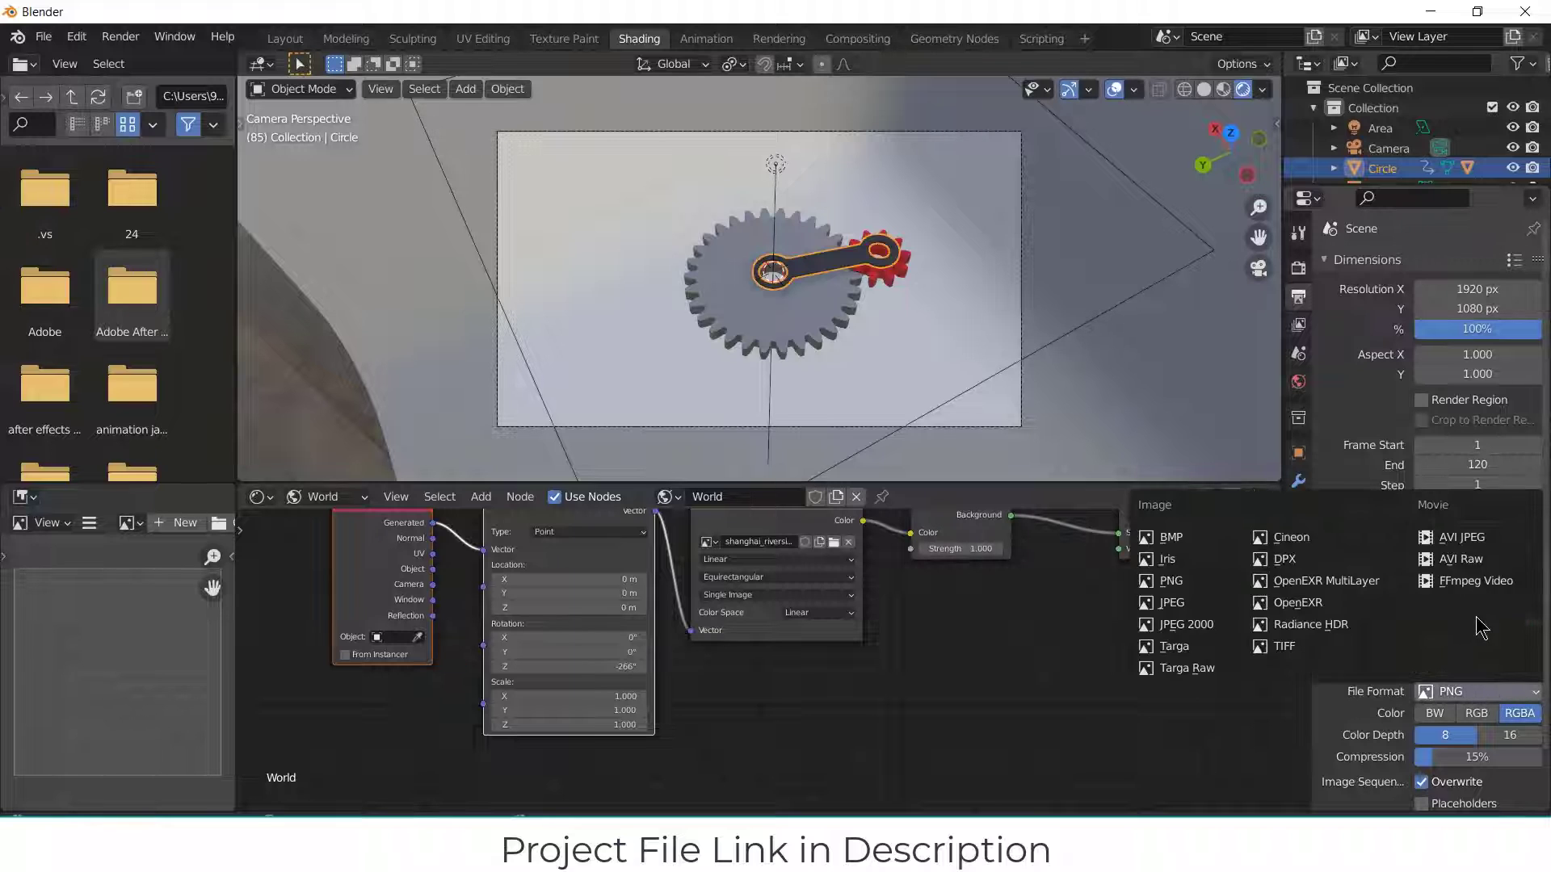
{"action": "left_click", "coordinate": [1480, 588]}
{"action": "left_click", "coordinate": [1422, 741]}
{"action": "scroll", "coordinate": [1446, 686], "scroll_direction": "down", "scroll_amount": 5}
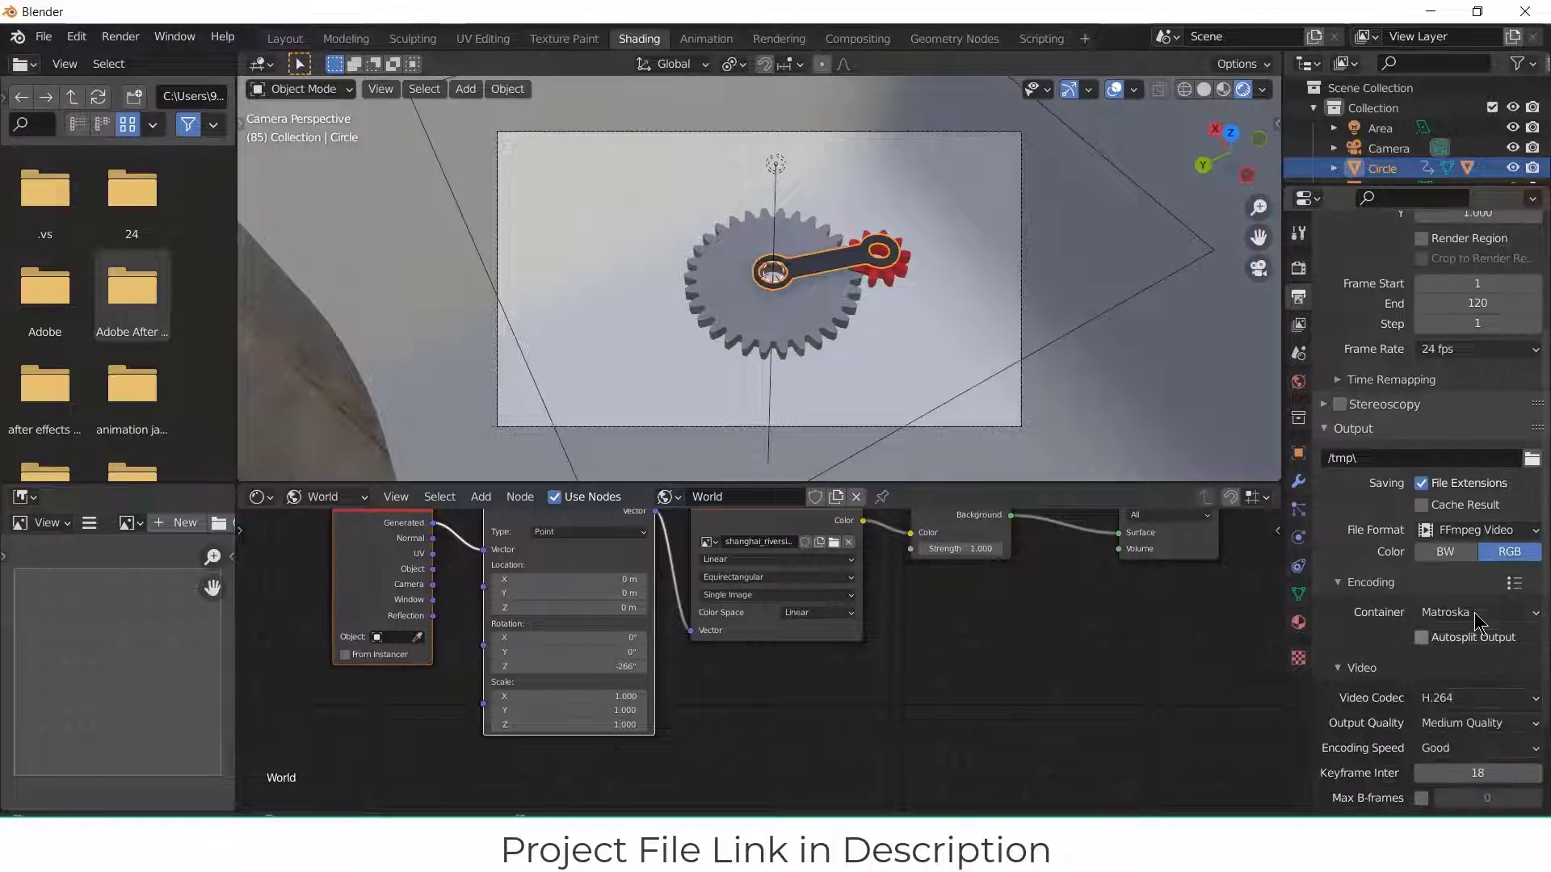
{"action": "left_click", "coordinate": [1466, 613]}
{"action": "left_click", "coordinate": [1486, 545]}
Step: Set the video encoding's keyframe interval to 24 and its output quality to High Quality
{"action": "scroll", "coordinate": [1487, 549], "scroll_direction": "down", "scroll_amount": 4}
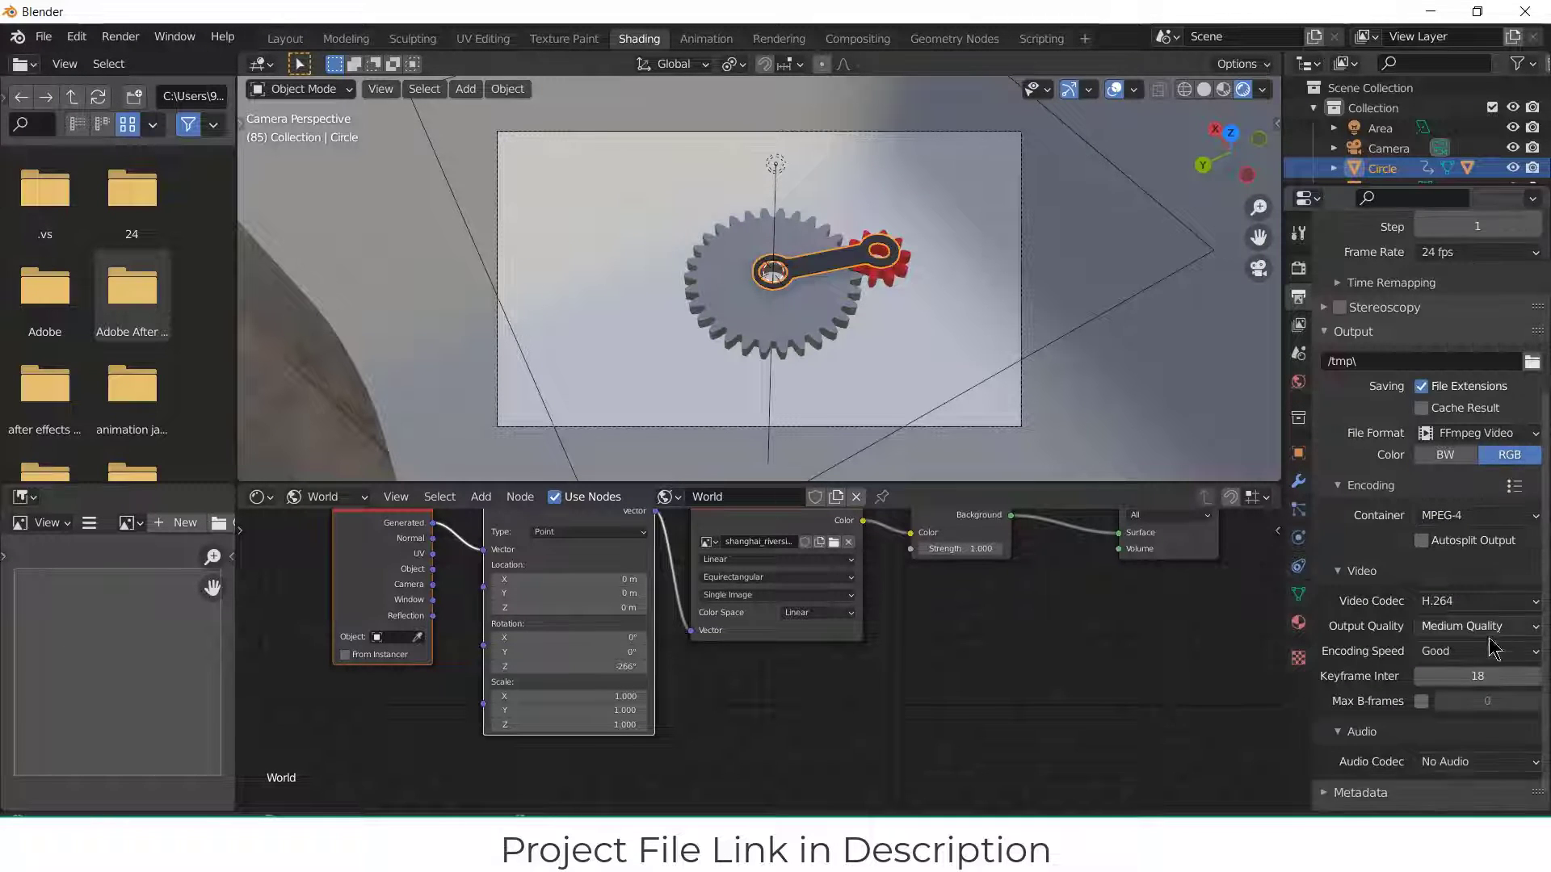
{"action": "left_click", "coordinate": [1490, 660]}
{"action": "type", "text": "24"}
{"action": "key", "text": "Return"}
{"action": "left_click", "coordinate": [1501, 610]}
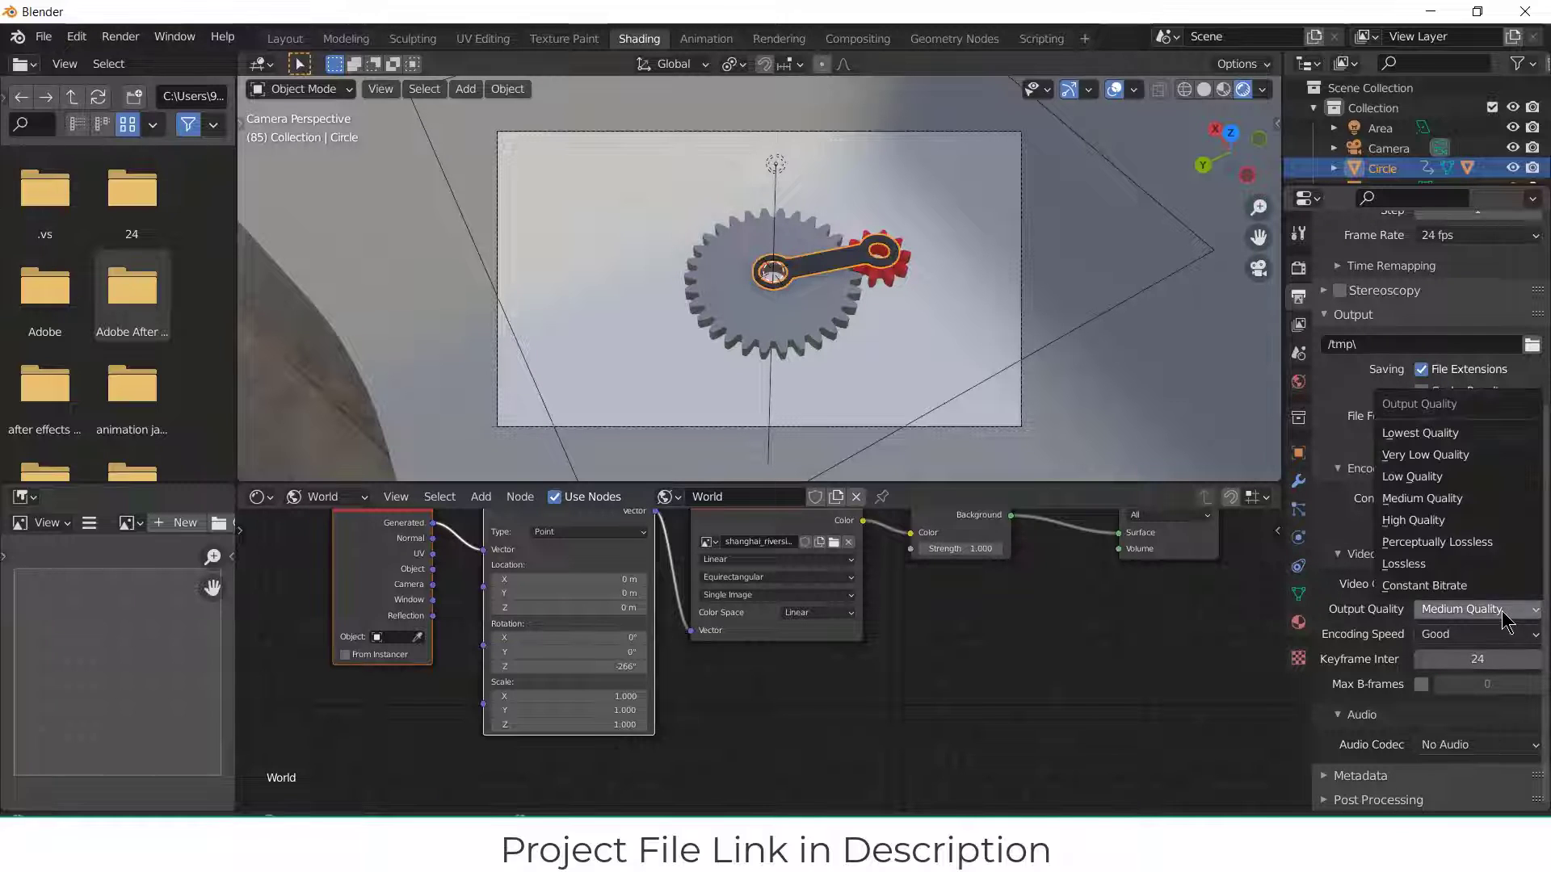
{"action": "left_click", "coordinate": [1485, 519]}
Step: Set the output path to /tmp\gaerAnimation and render the full animation
{"action": "scroll", "coordinate": [1485, 519], "scroll_direction": "up", "scroll_amount": 4}
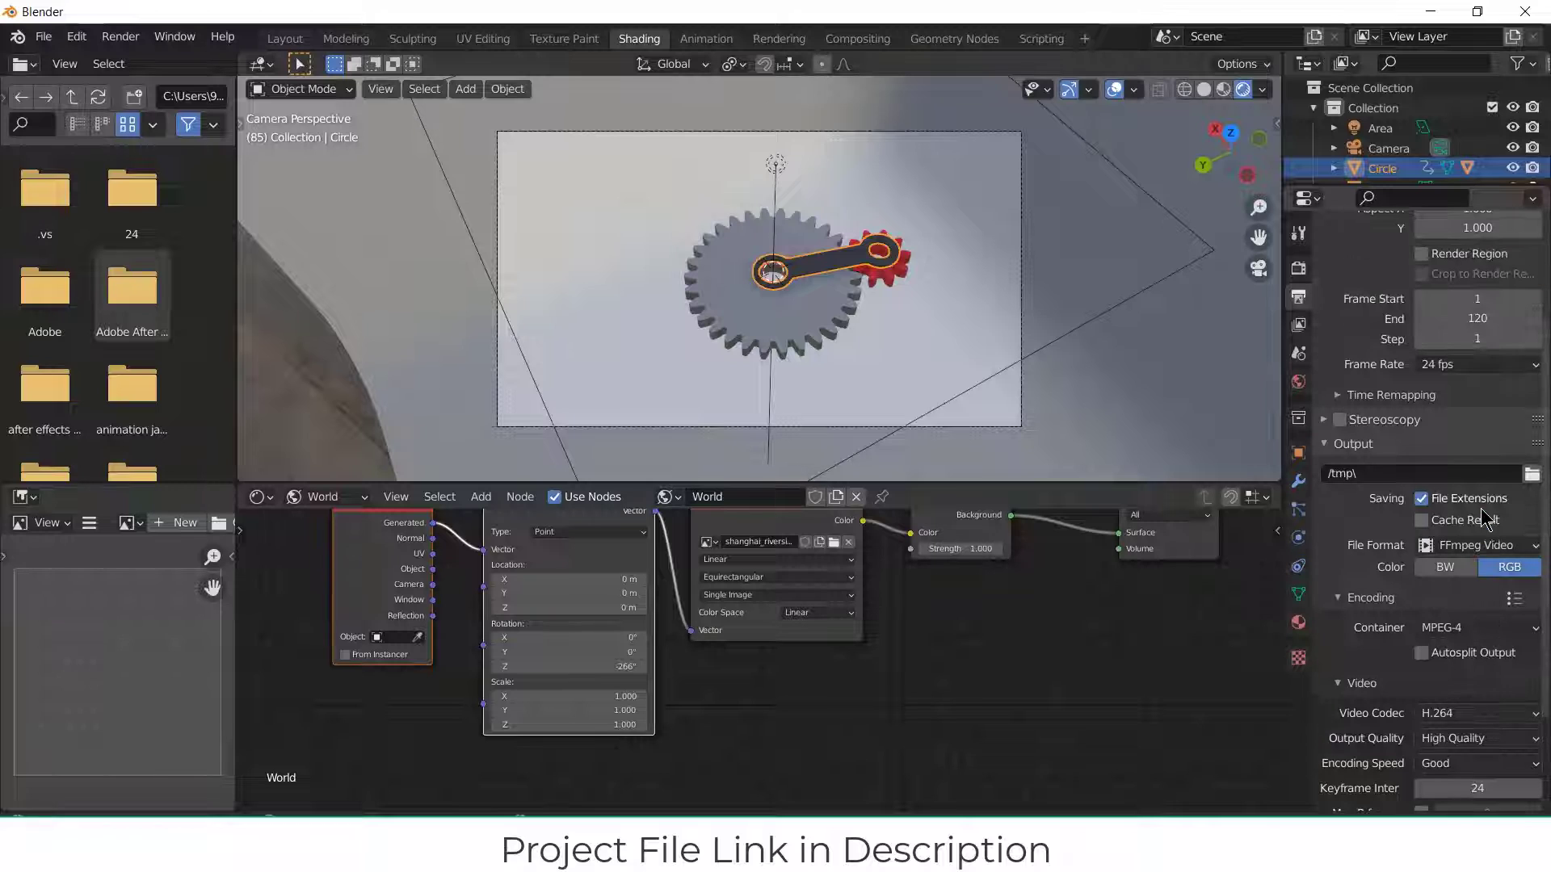
{"action": "left_click", "coordinate": [1487, 473]}
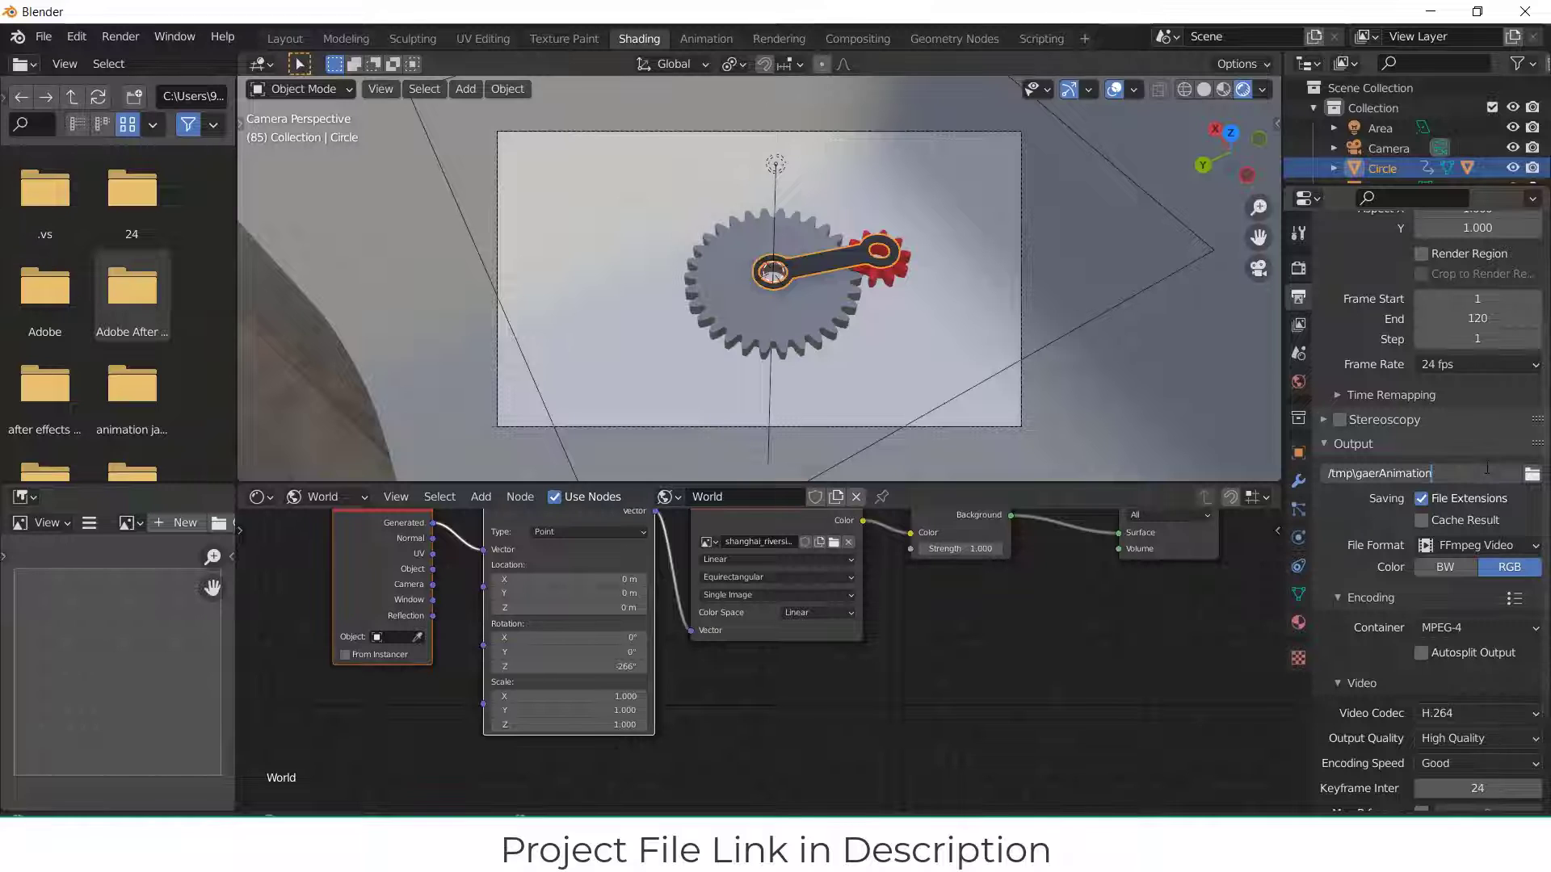
{"action": "key", "text": "Return"}
{"action": "scroll", "coordinate": [1452, 513], "scroll_direction": "up", "scroll_amount": 4}
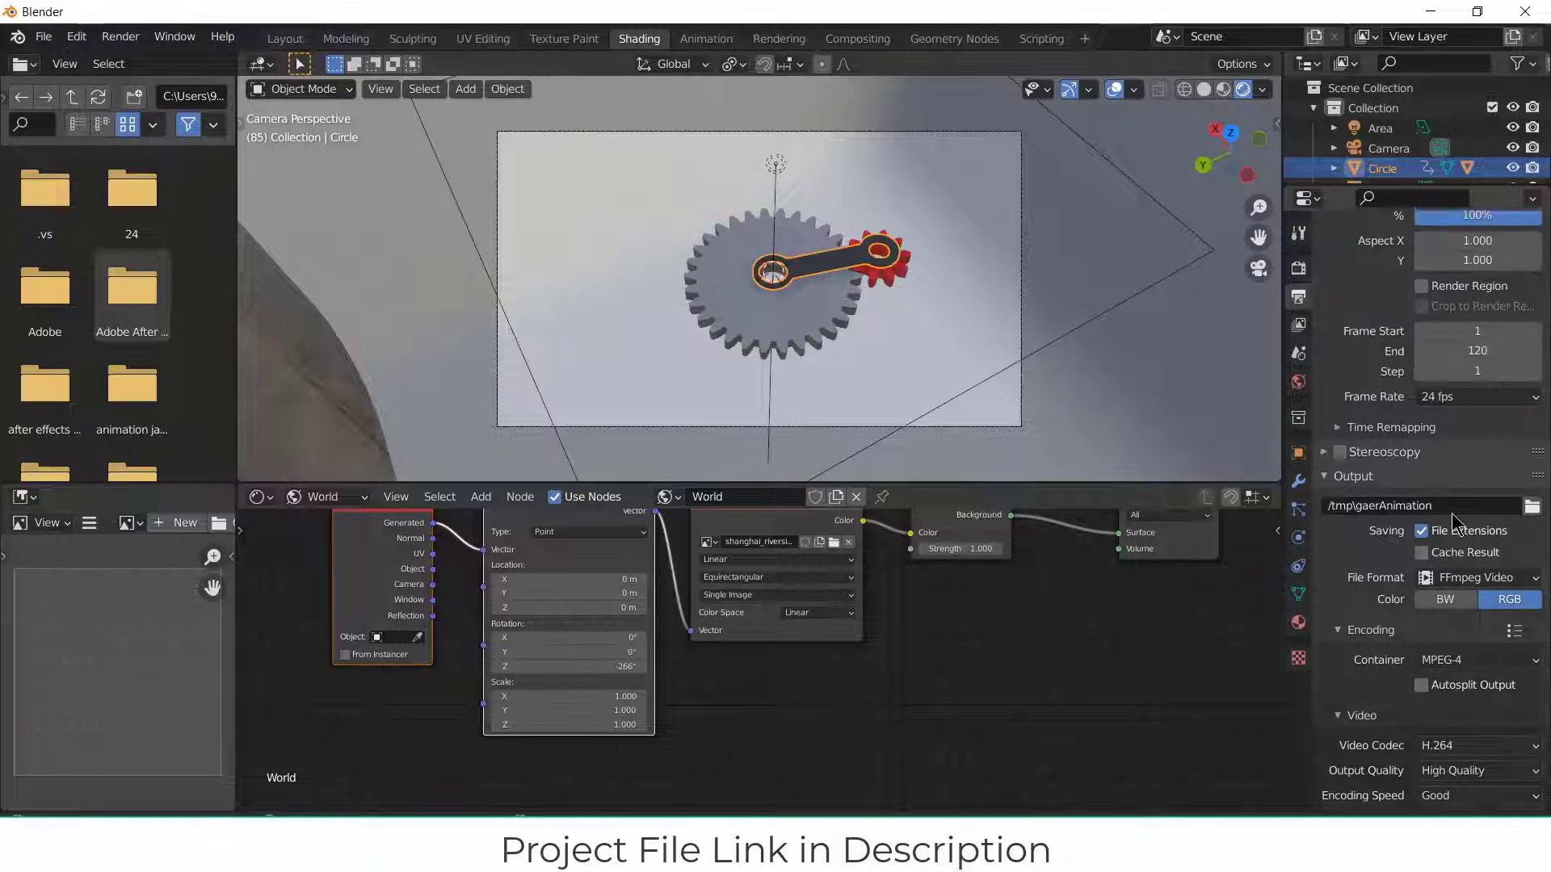
{"action": "scroll", "coordinate": [1456, 524], "scroll_direction": "down", "scroll_amount": 5}
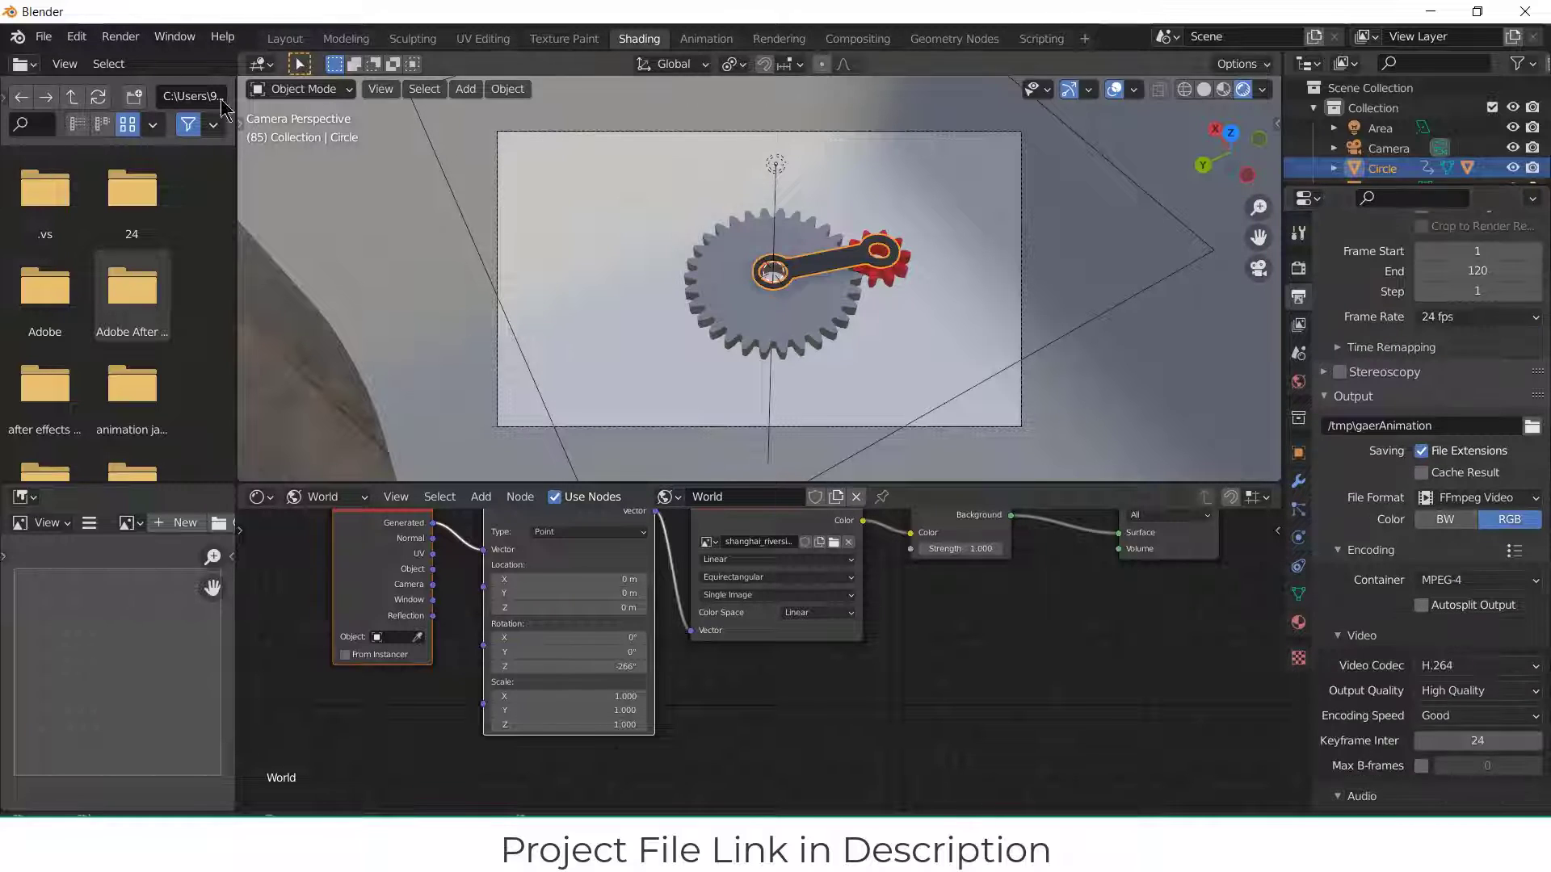
{"action": "left_click", "coordinate": [120, 36]}
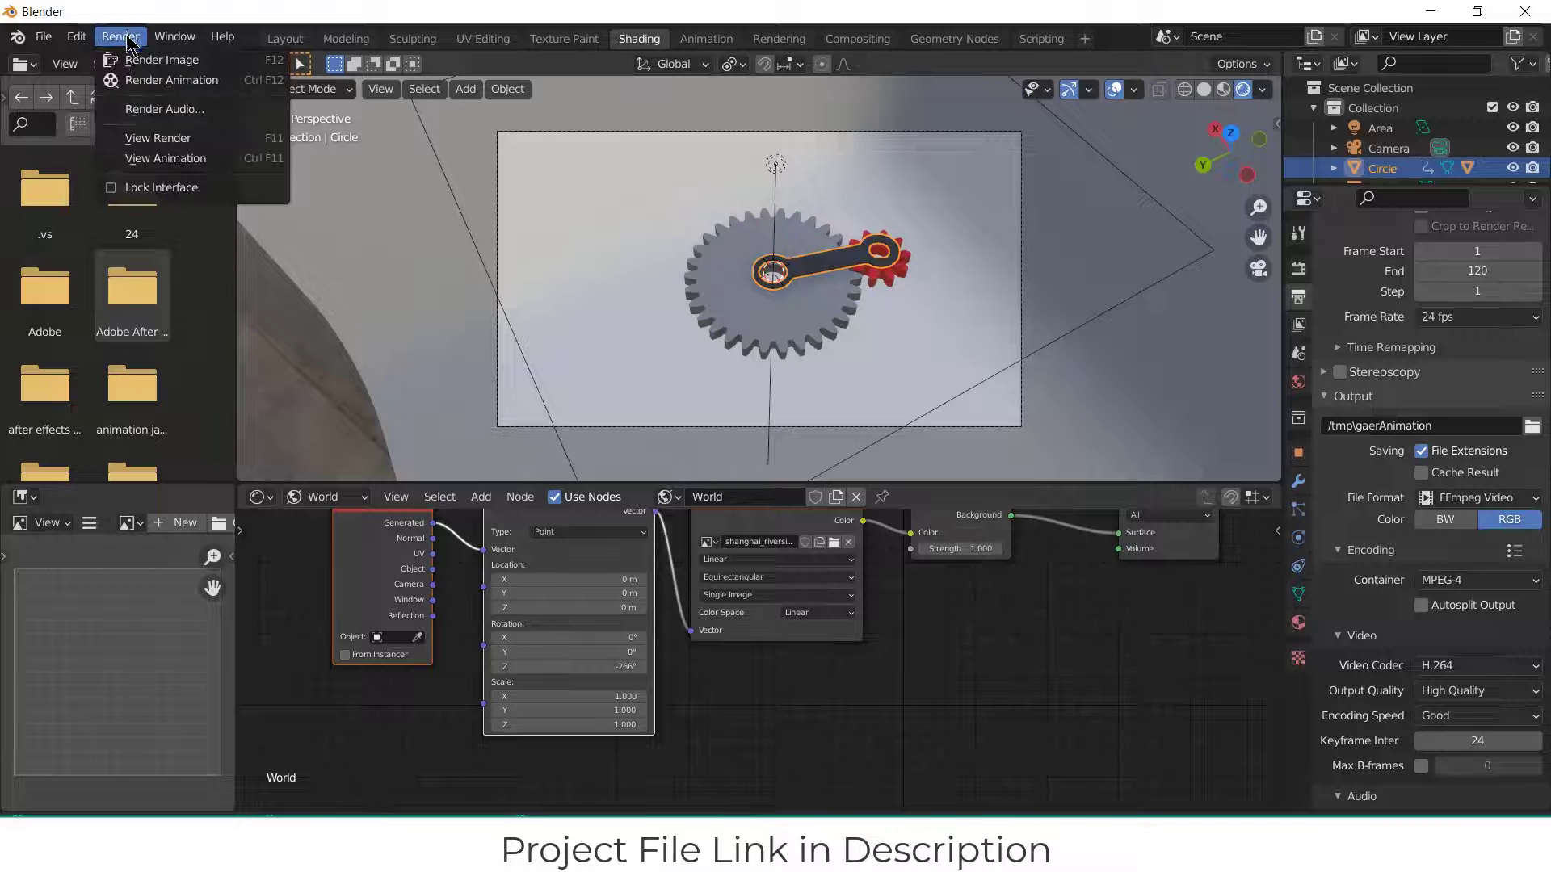
{"action": "left_click", "coordinate": [139, 80]}
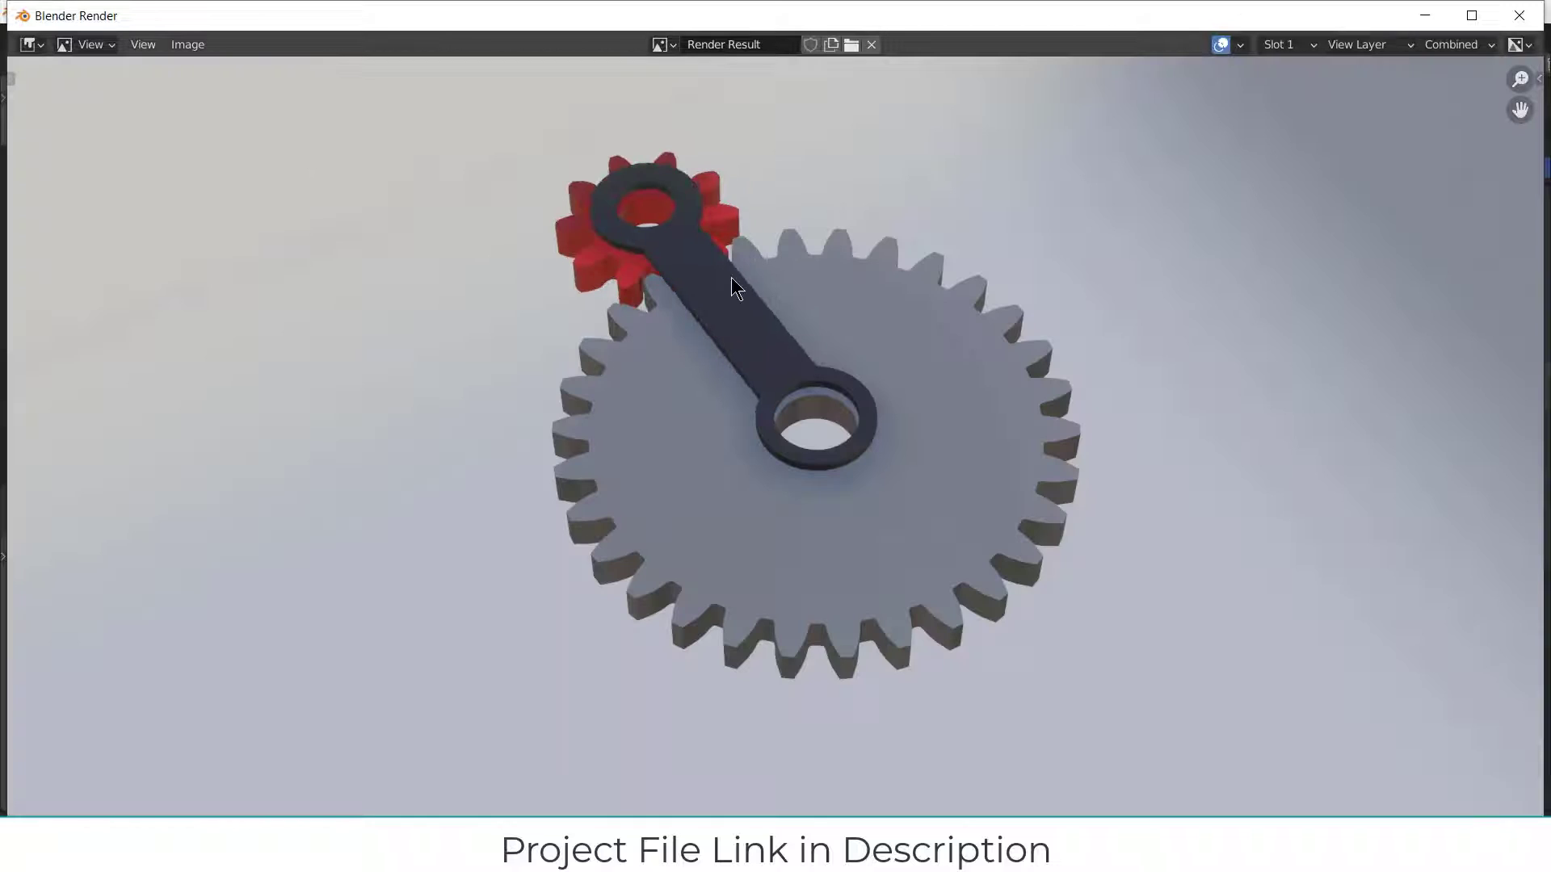